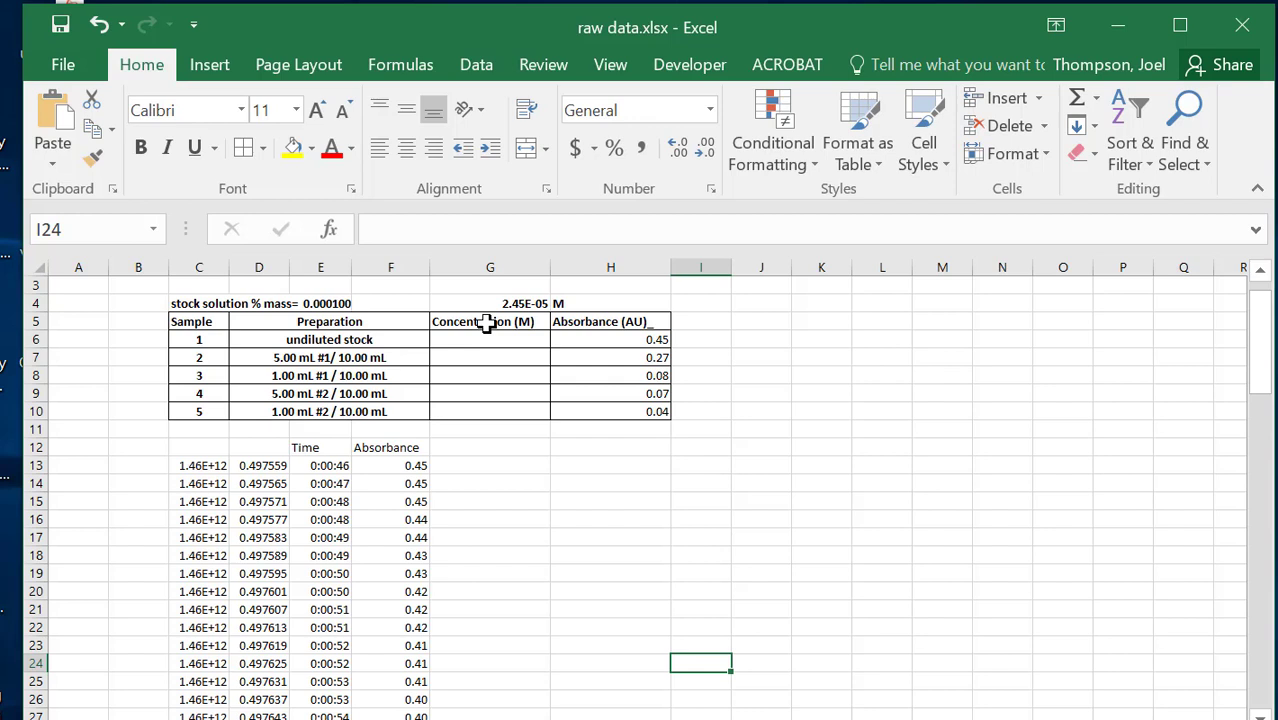
Change the concentration column header in cell G5 to "CV conc. (M)".
click(487, 322)
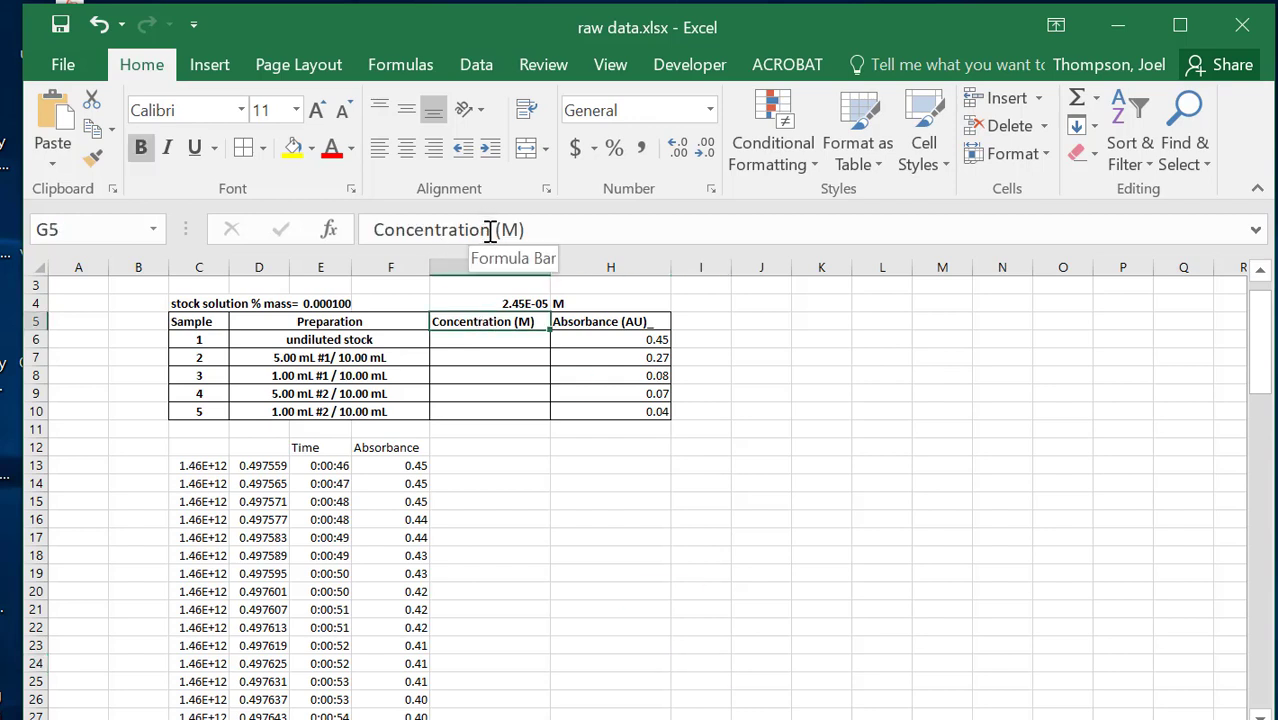
drag(490, 230, 362, 233)
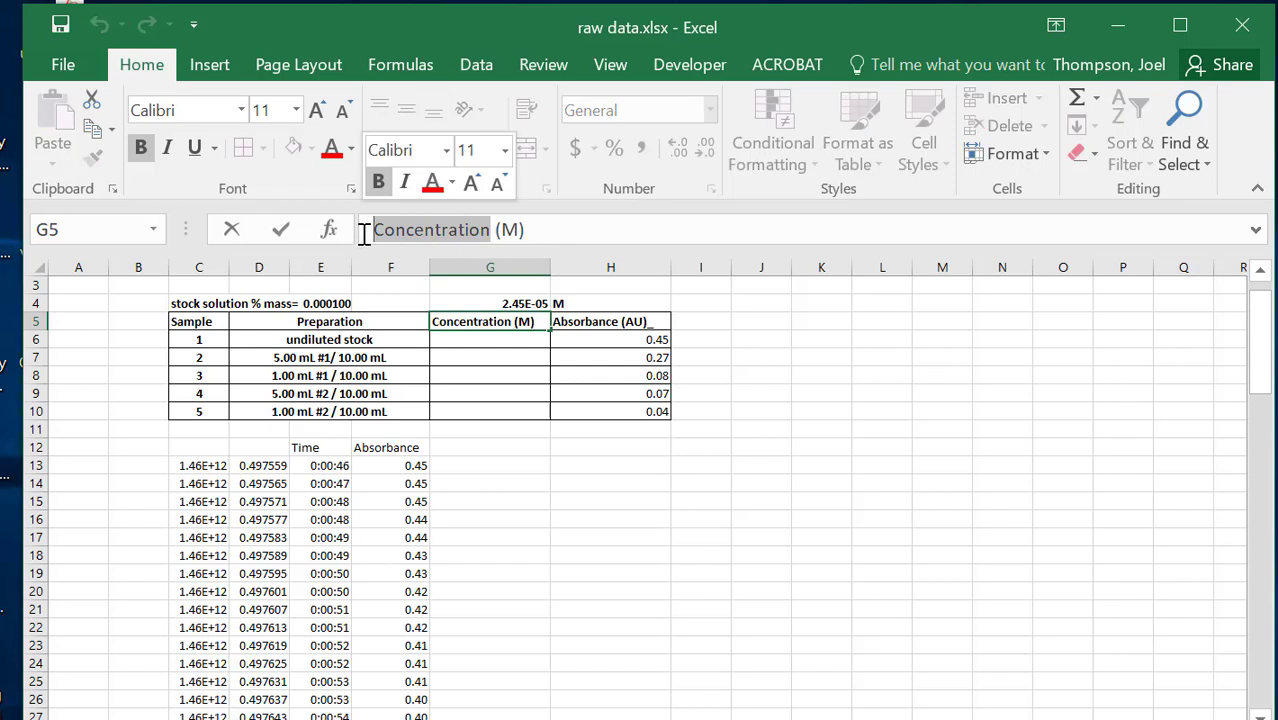
text(CV)
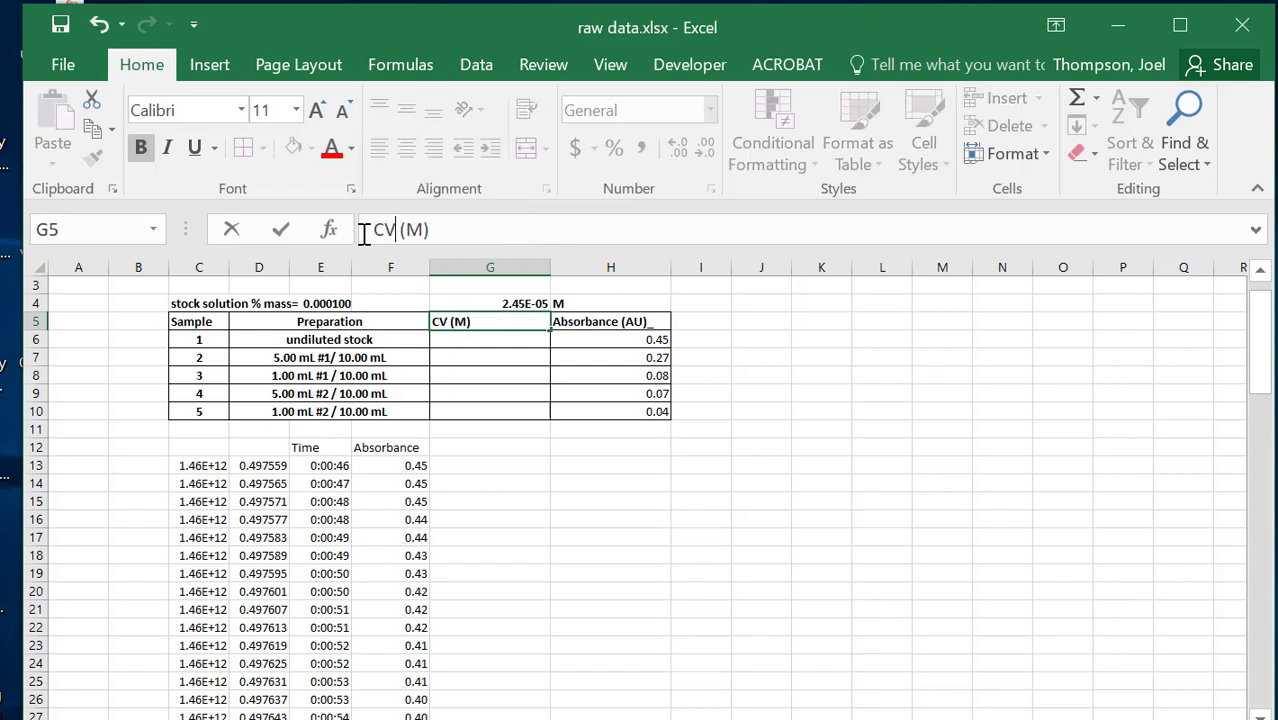
text( conc.)
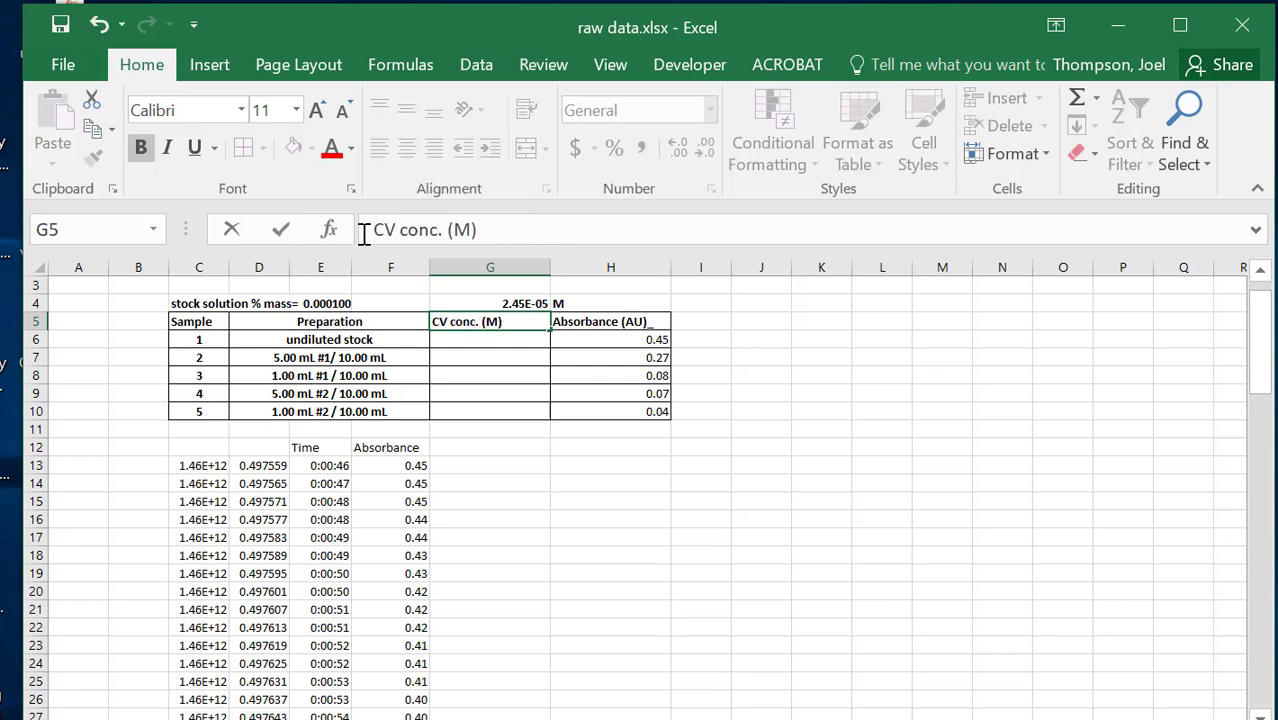
click(486, 341)
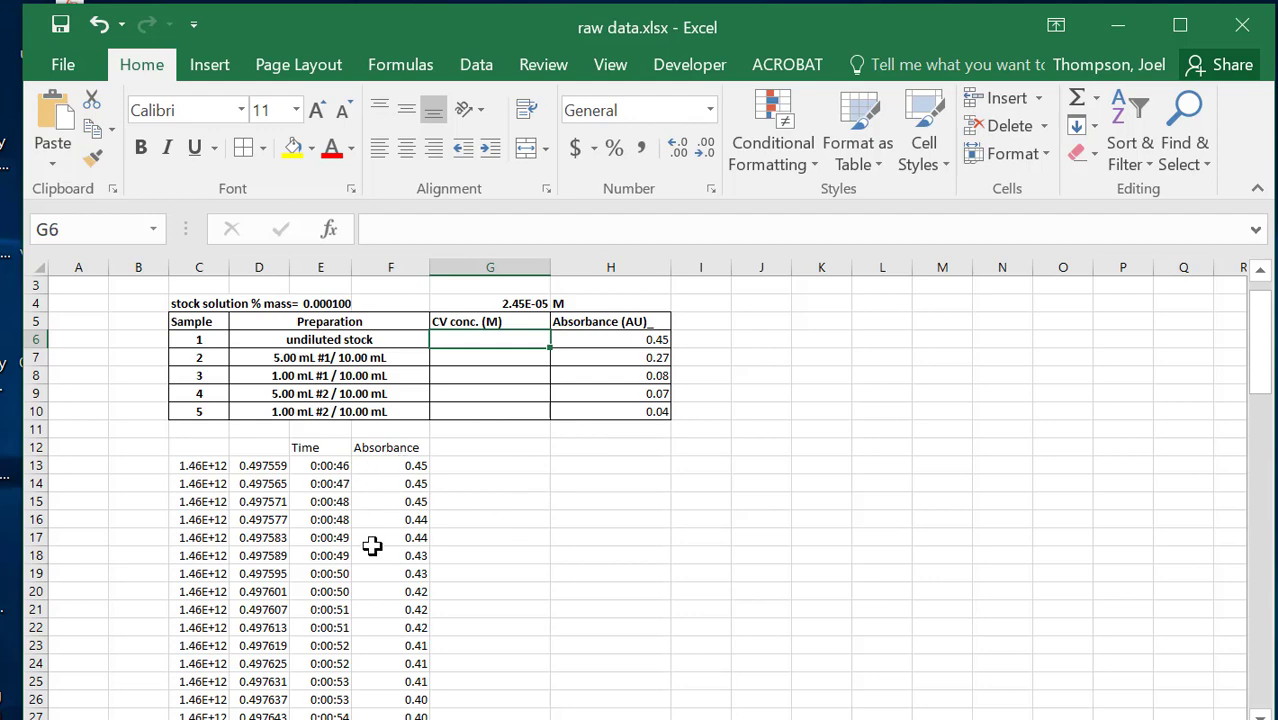
Look through the Time and Absorbance readings from row 13 to the end of the data.
scroll(372, 545, down, 2)
scroll(372, 545, down, 1)
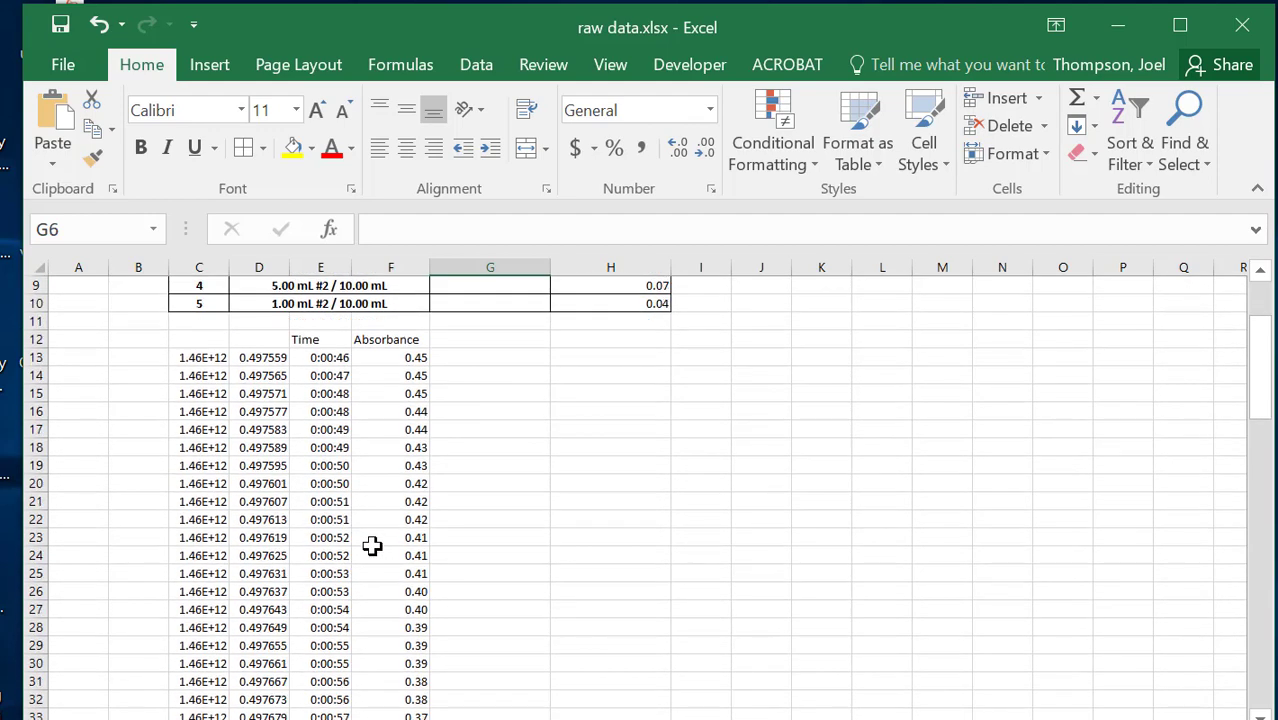
scroll(372, 545, up, 1)
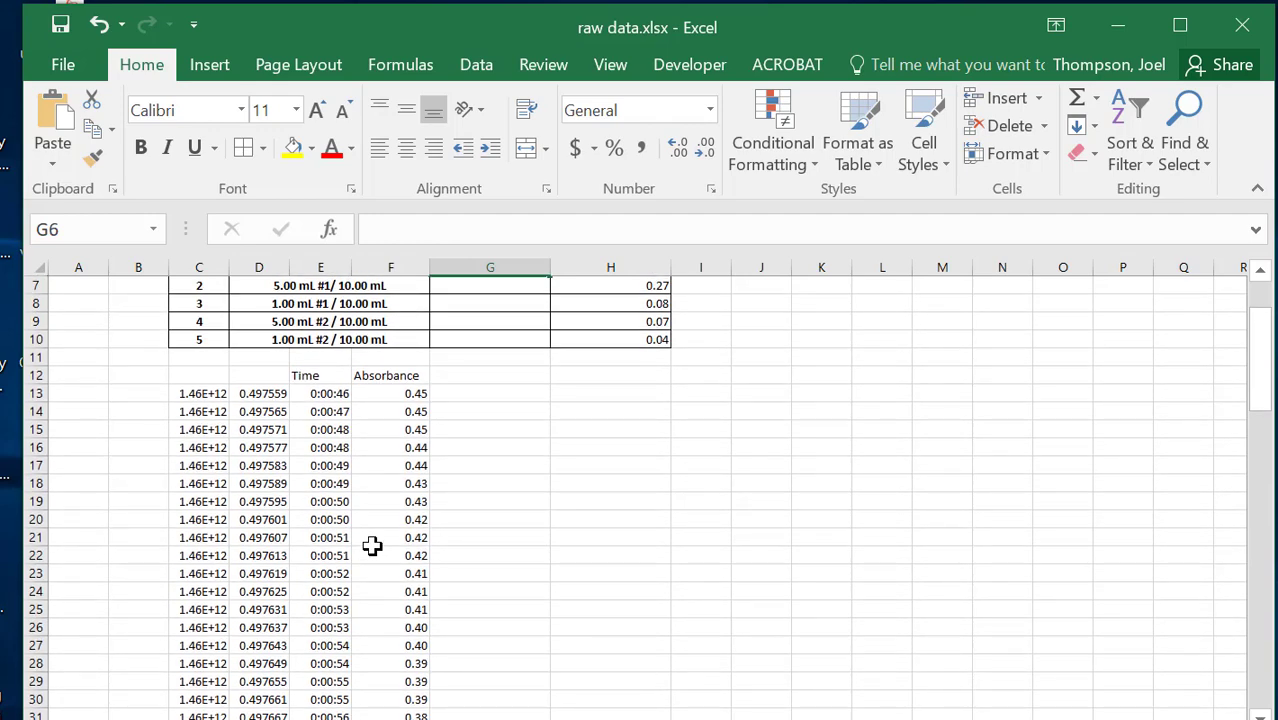
scroll(405, 452, up, 1)
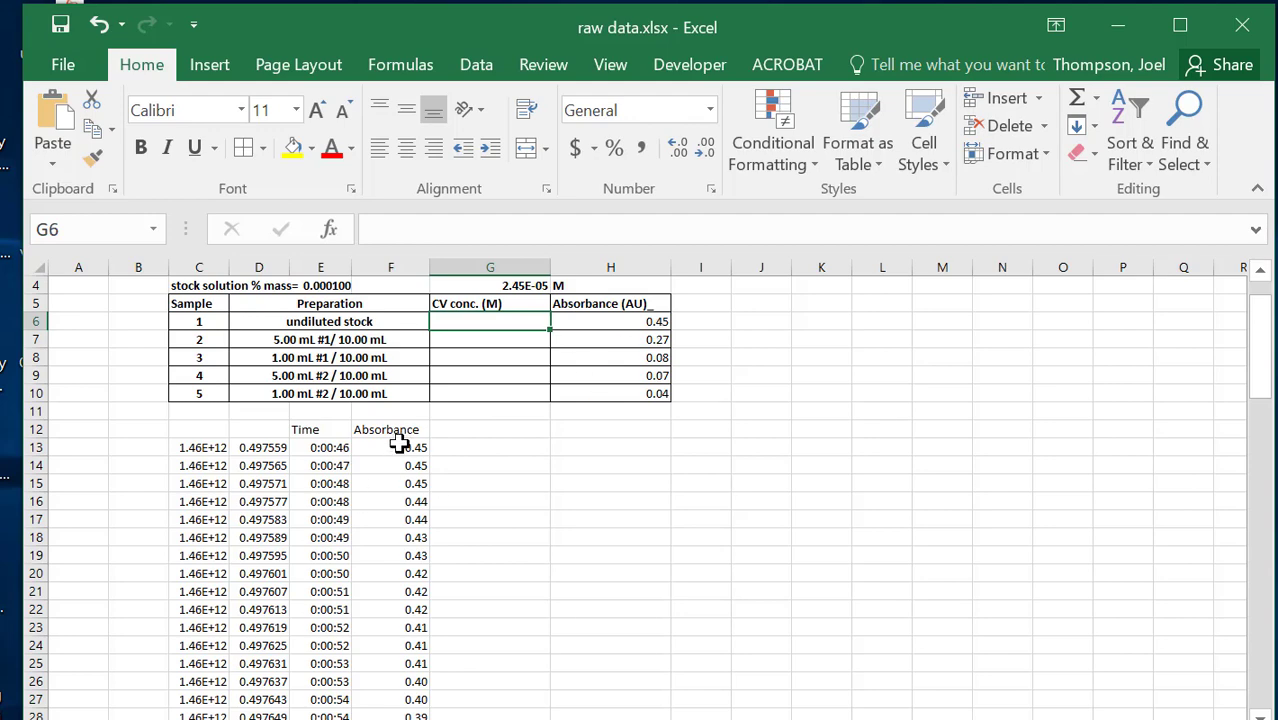
scroll(400, 533, down, 2)
scroll(400, 533, down, 1)
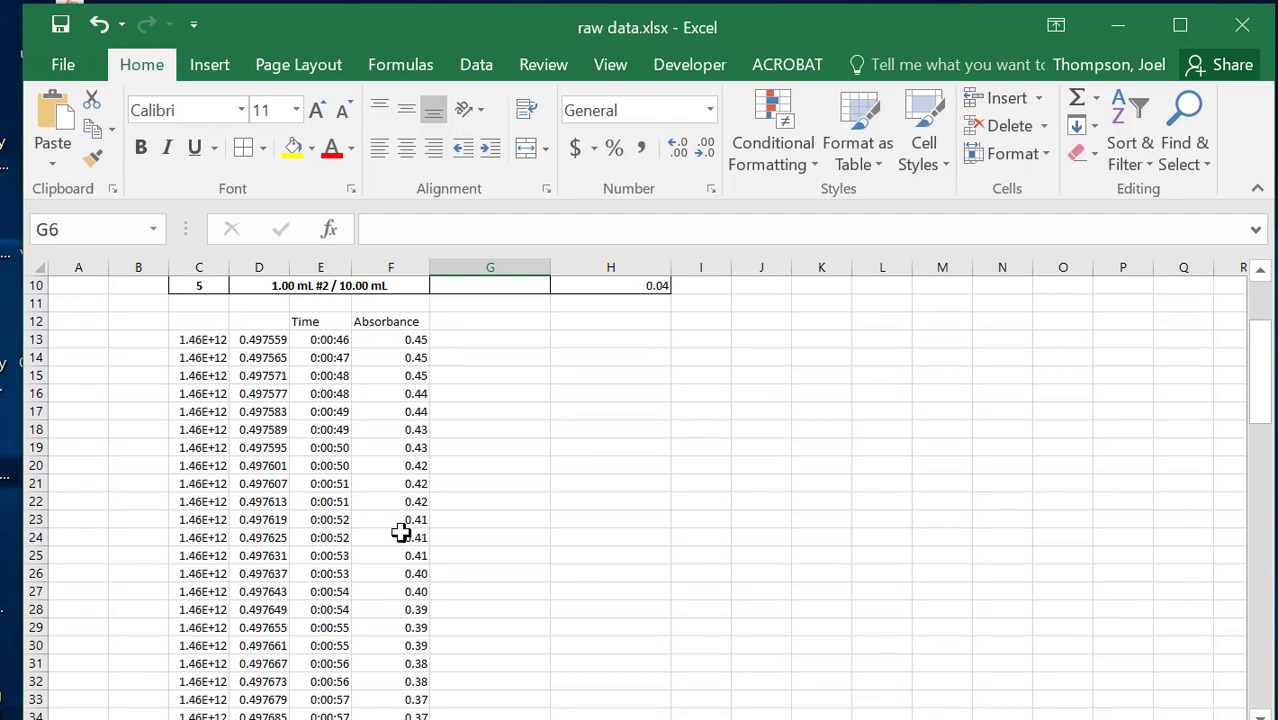
scroll(400, 533, down, 4)
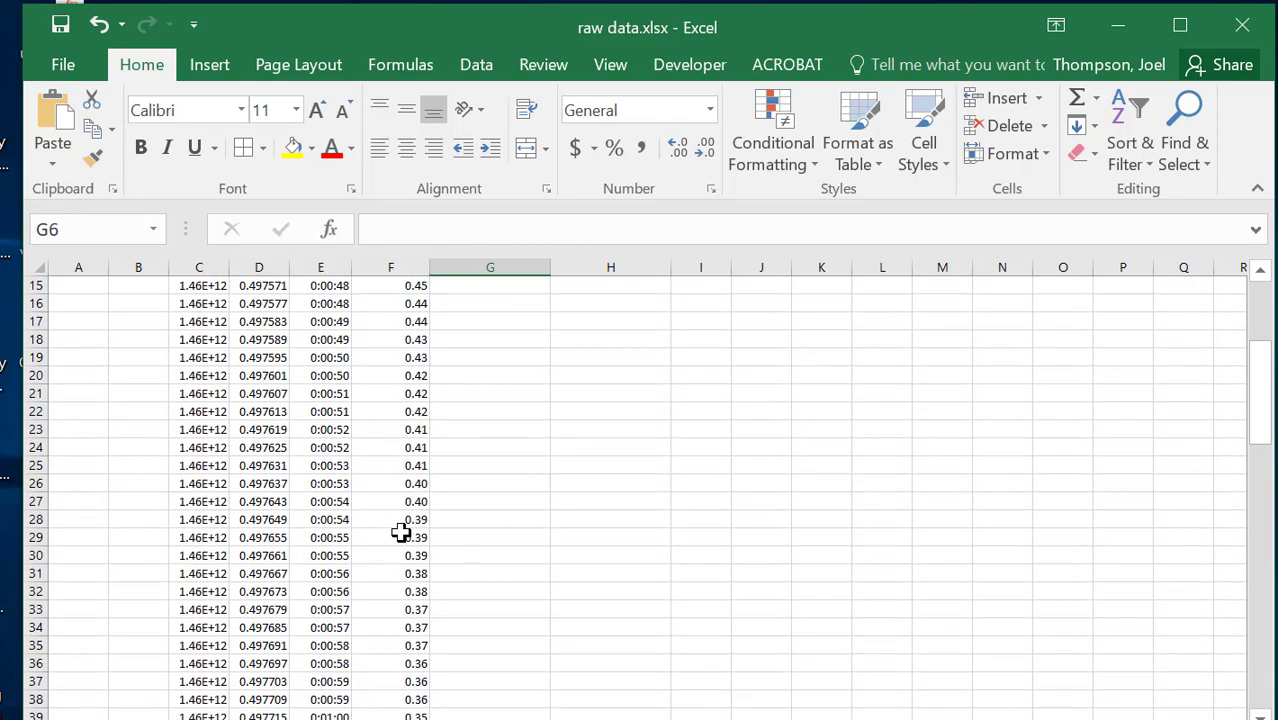
scroll(400, 528, down, 6)
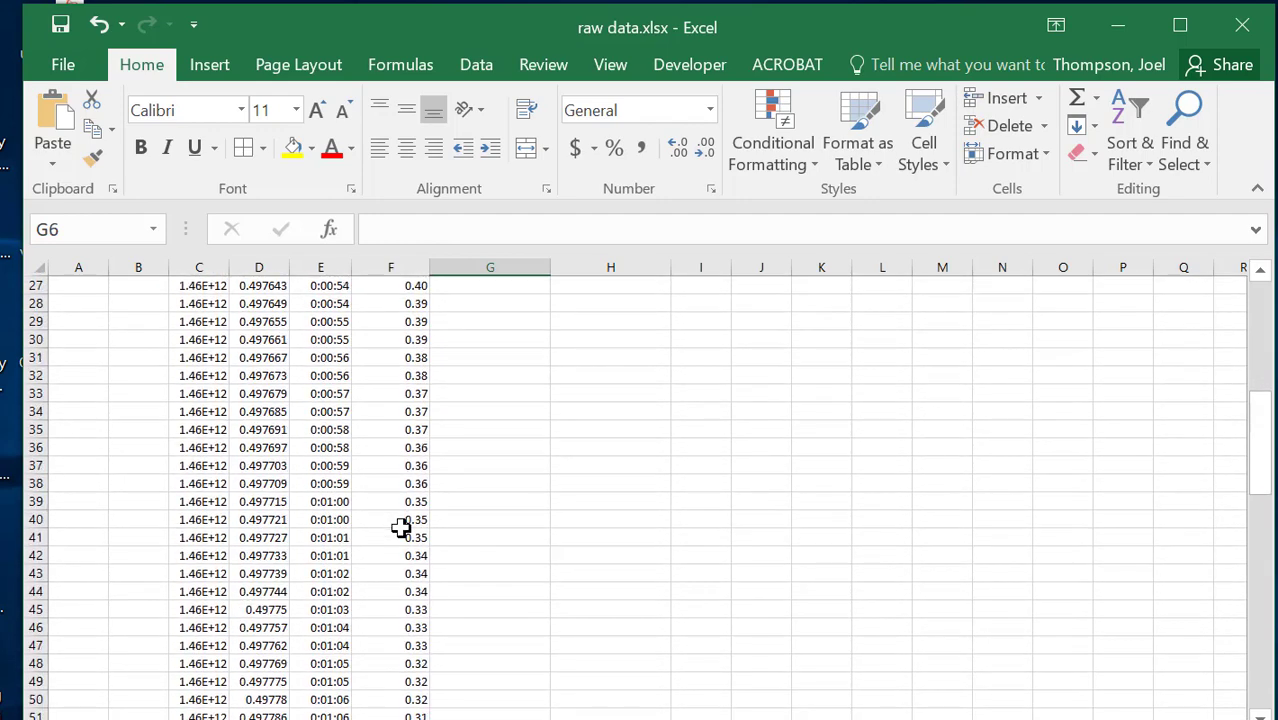
scroll(400, 528, down, 10)
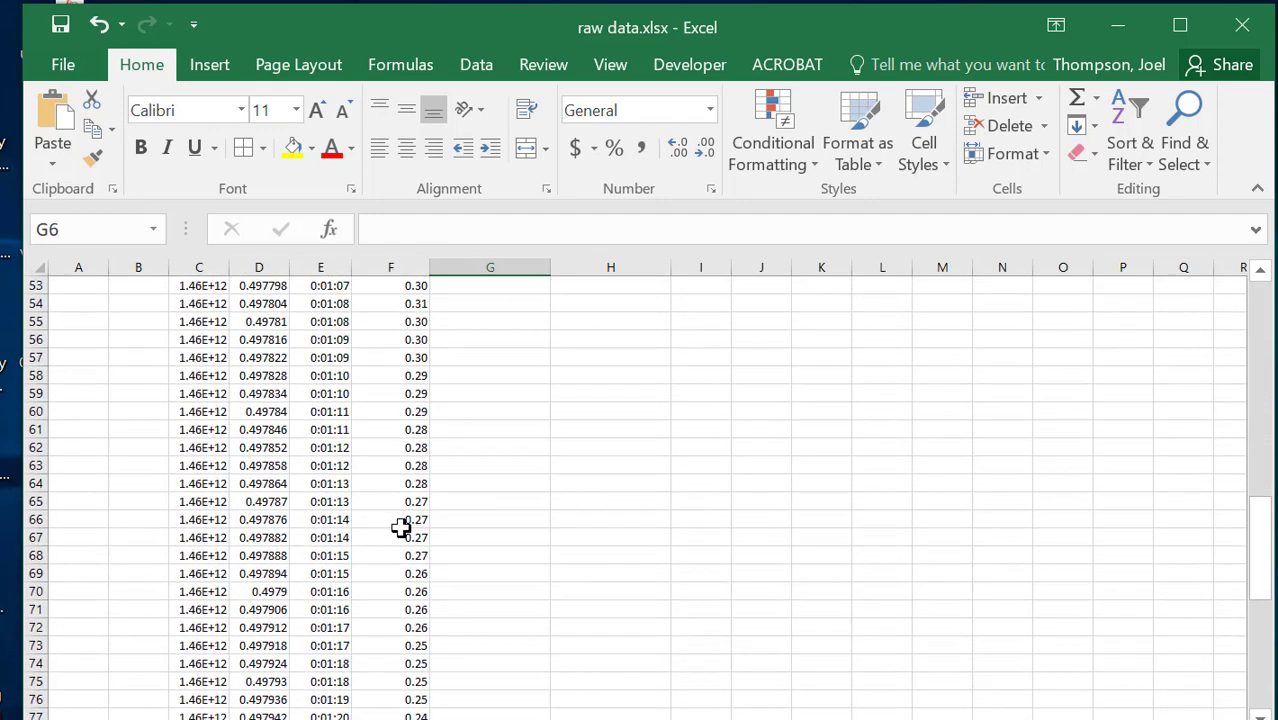
scroll(400, 528, down, 7)
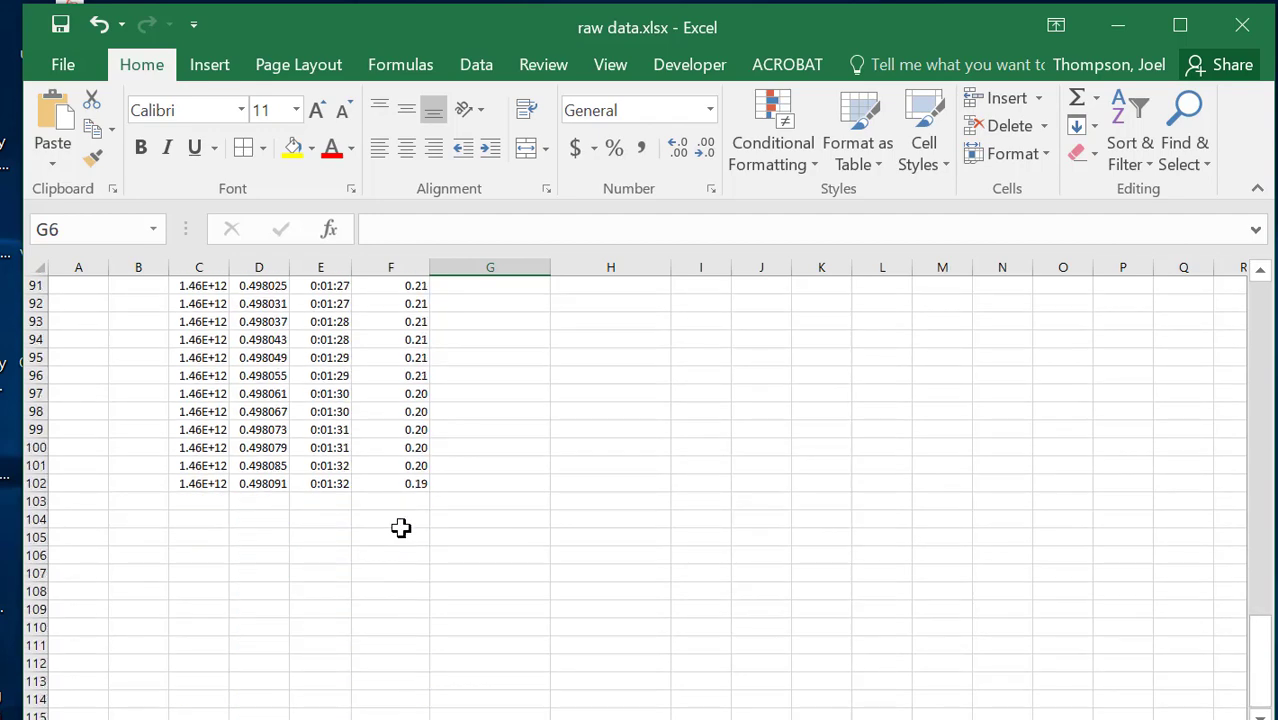
scroll(400, 528, up, 5)
scroll(400, 528, up, 20)
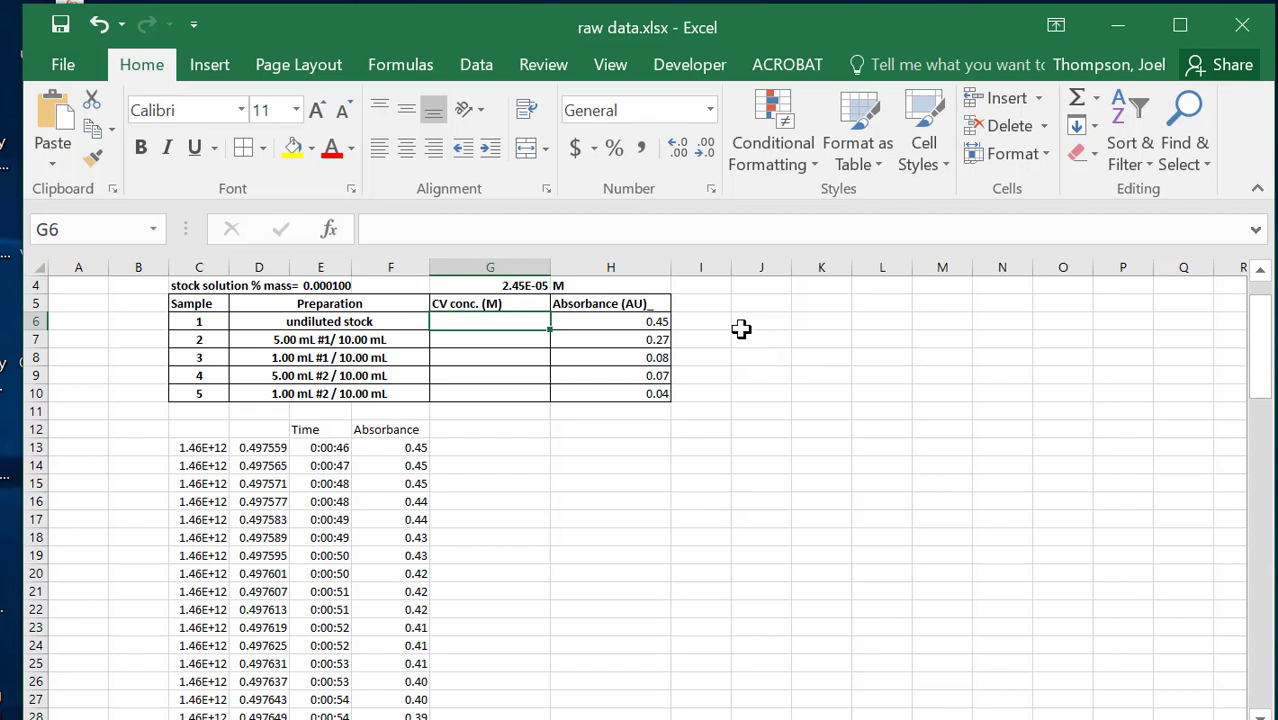
Enter the column header "[CV]" in cell G12, beside the Absorbance header.
click(498, 432)
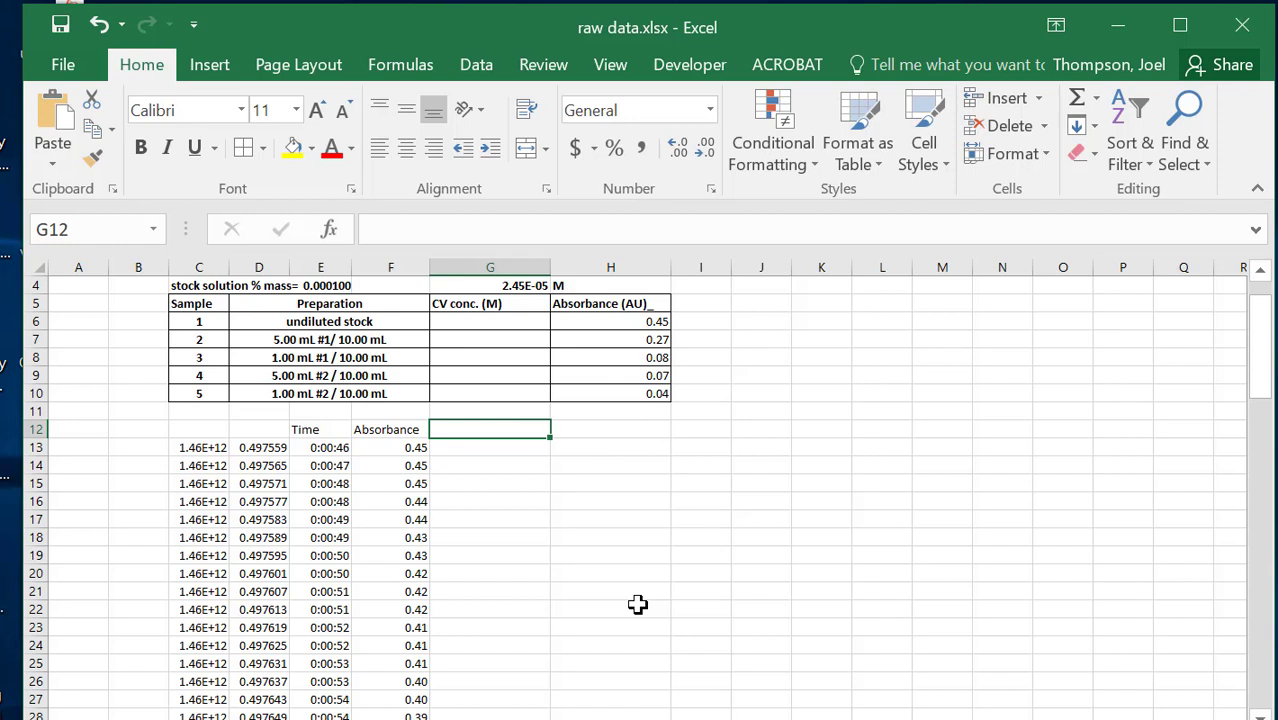
text(]\])
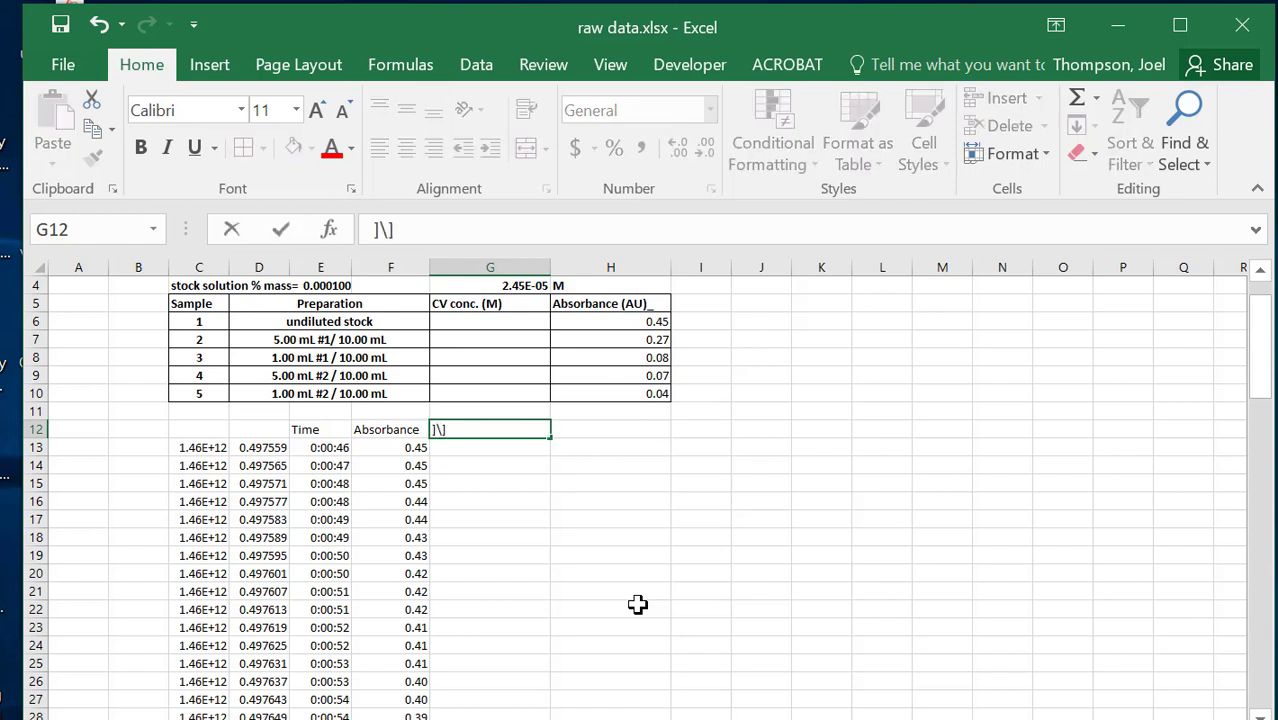
key(BackSpace)
key(BackSpace)
key(BackSpace)
text([)
scroll(637, 604, up, 1)
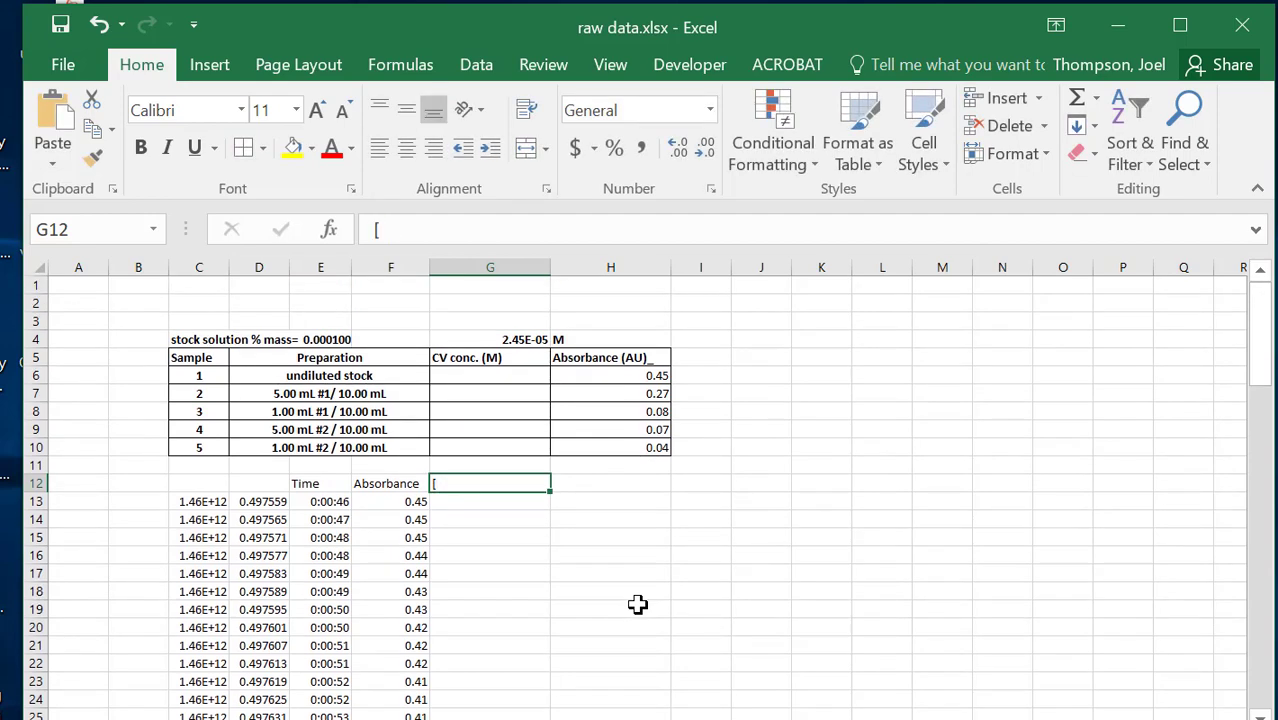
key(BackSpace)
text(c)
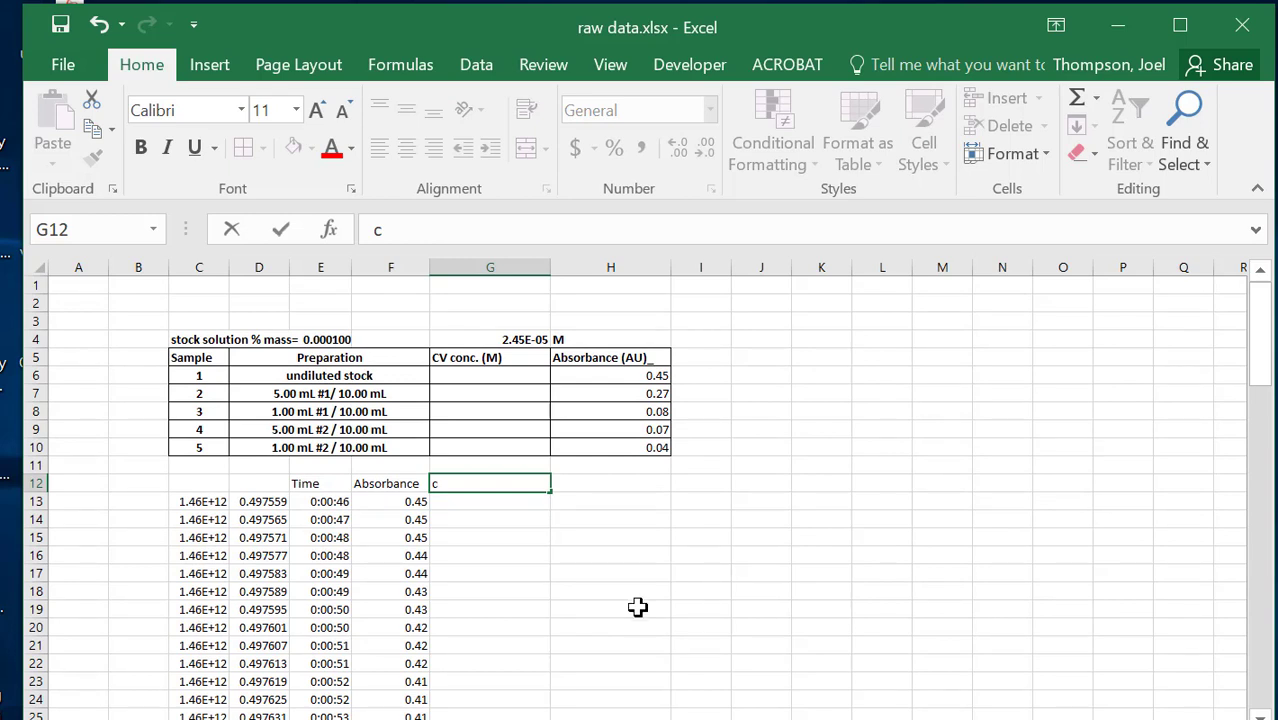
key(BackSpace)
text([CV])
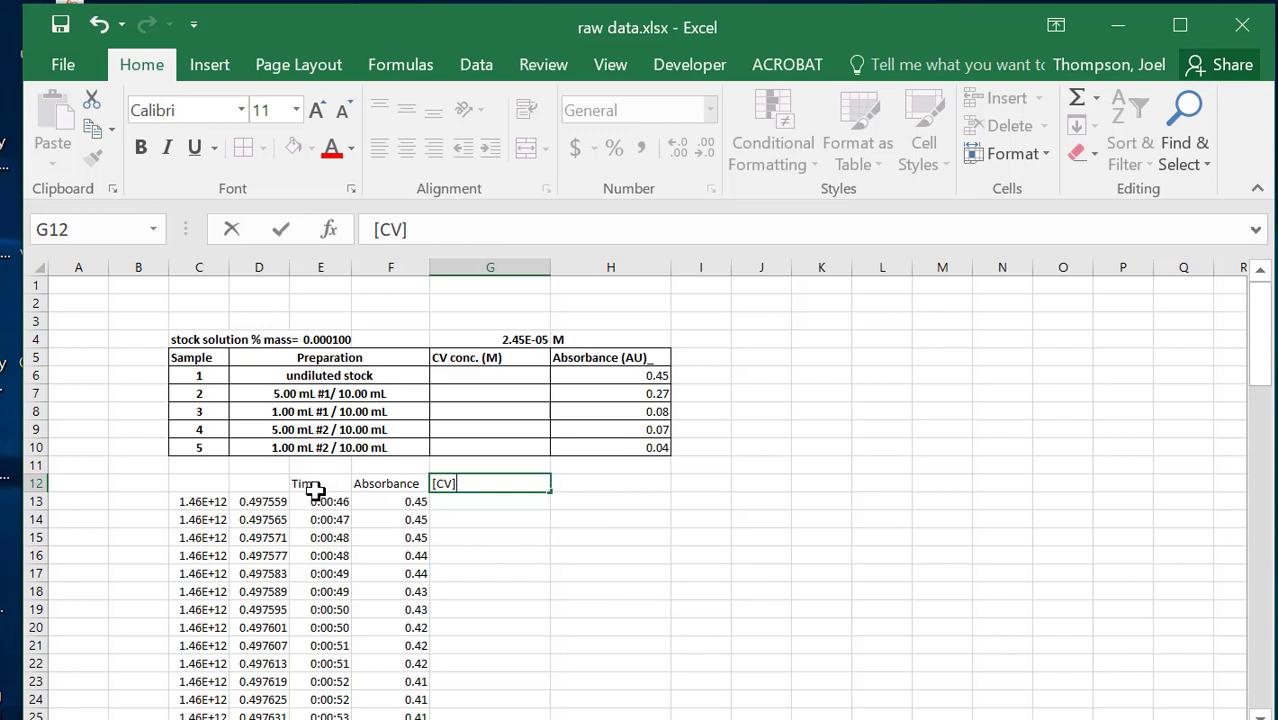
Add the headers "ln[CV]" in cell H12 and "1/[CV]" in cell I12.
click(575, 486)
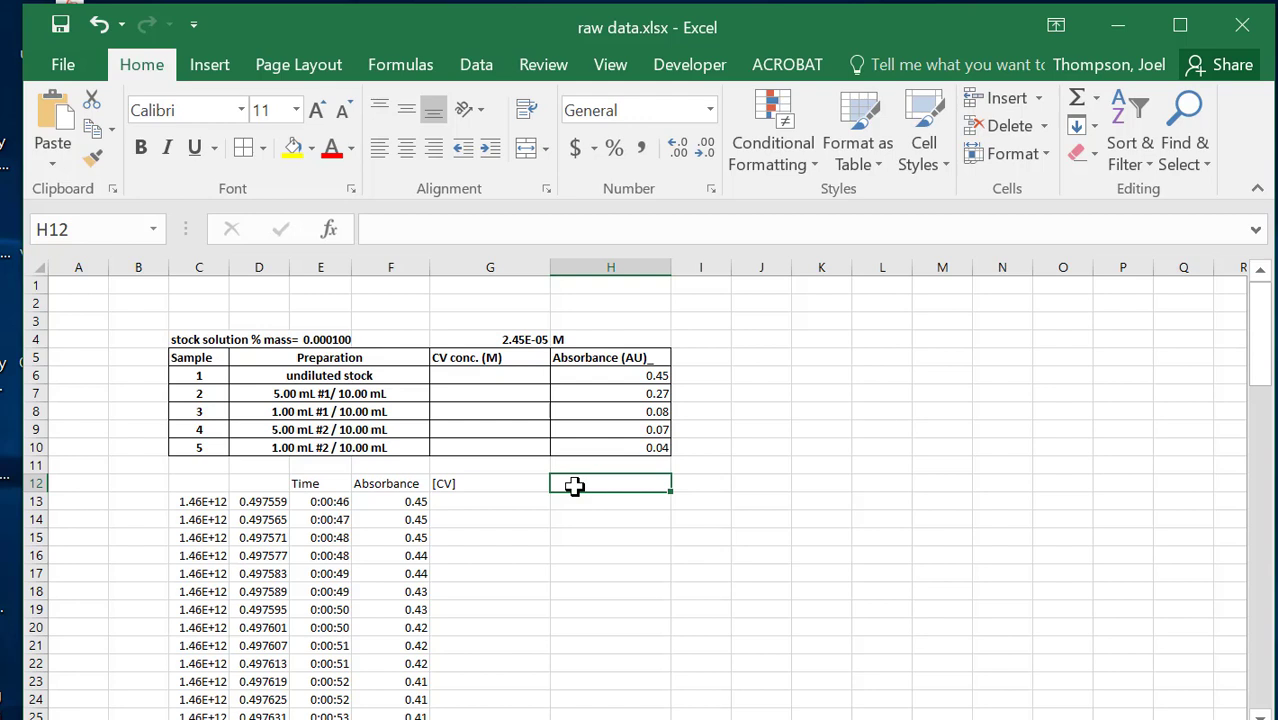
text(ln)
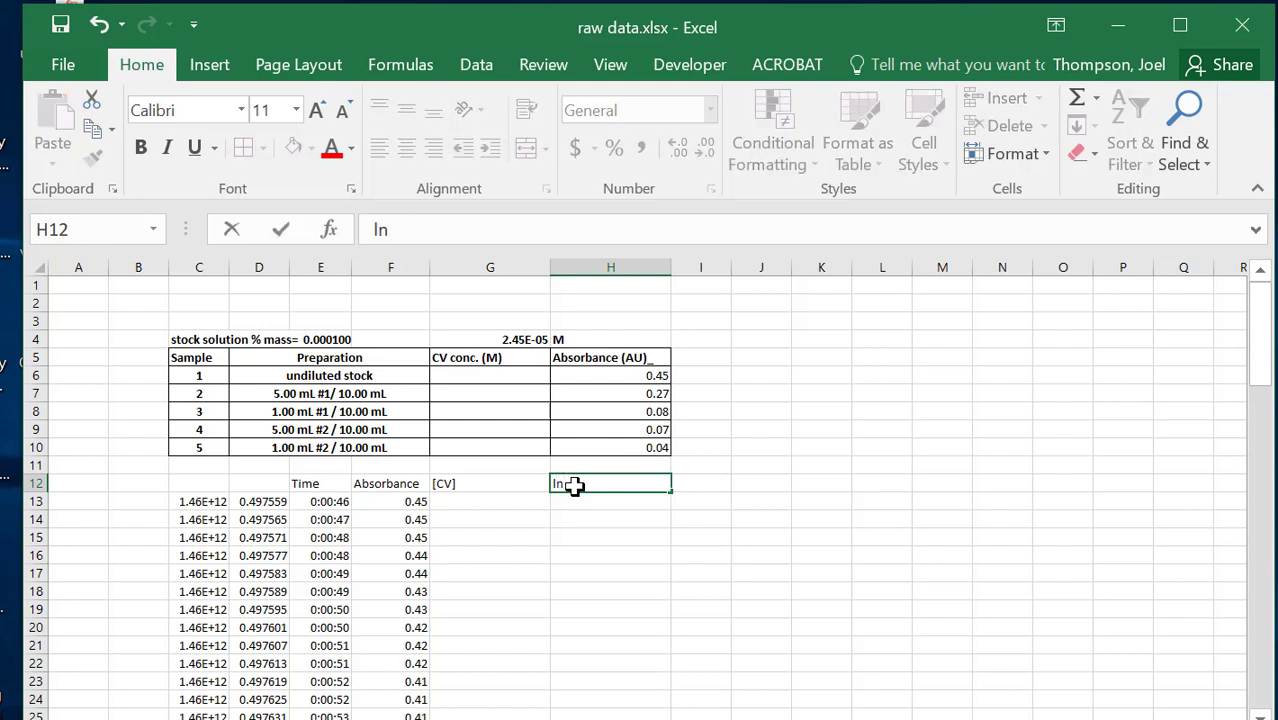
text([CV])
click(694, 478)
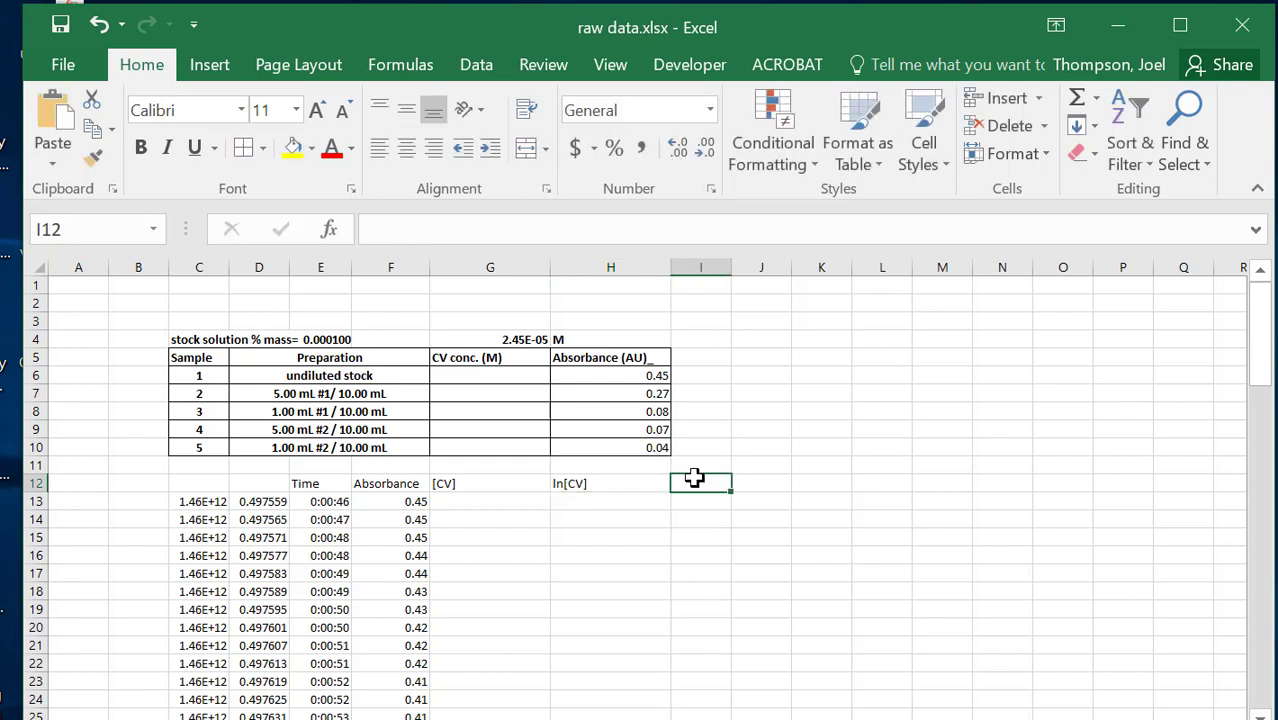
text(1/)
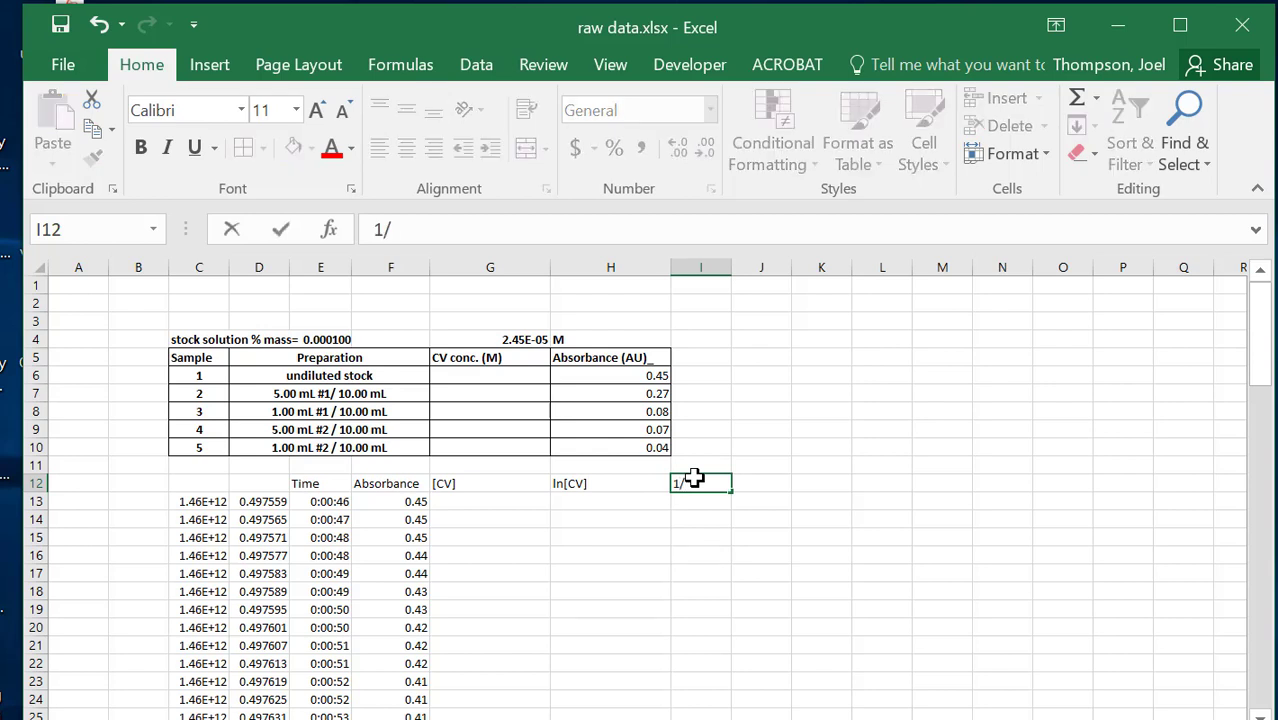
text([CV)
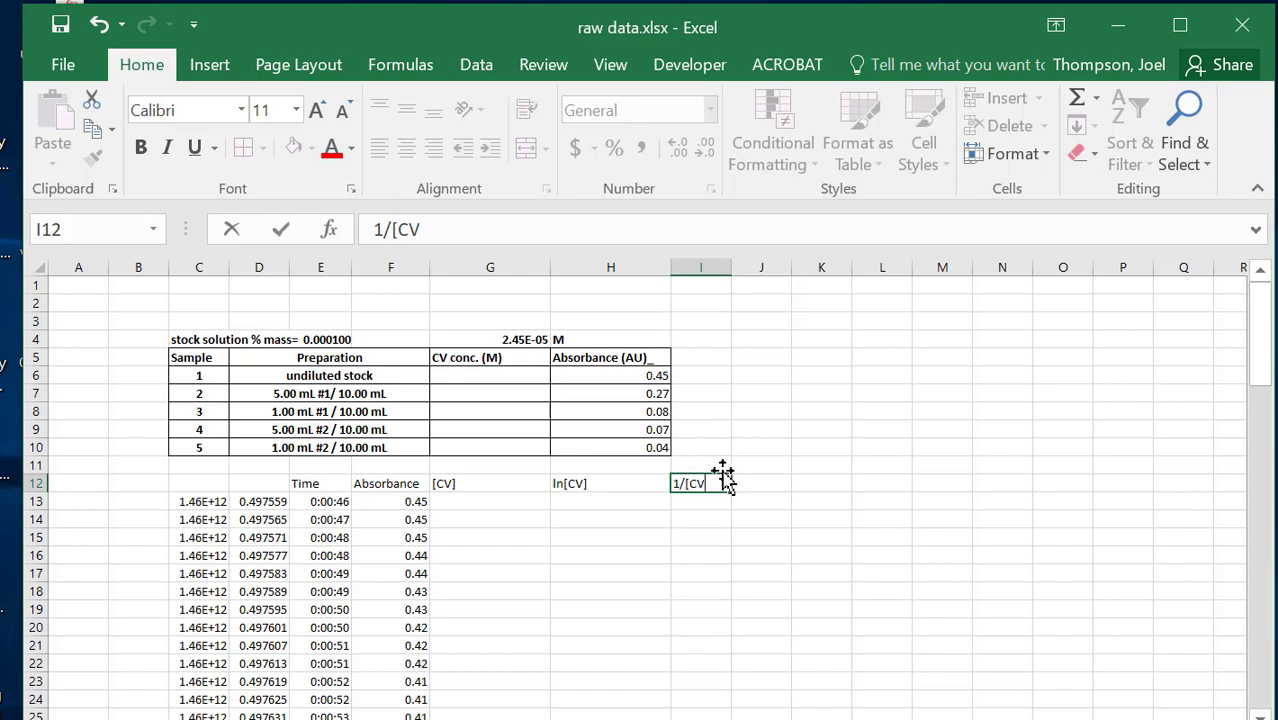
text(])
Widen column I to about the same width as column H.
click(707, 267)
drag(731, 268, 791, 277)
click(585, 545)
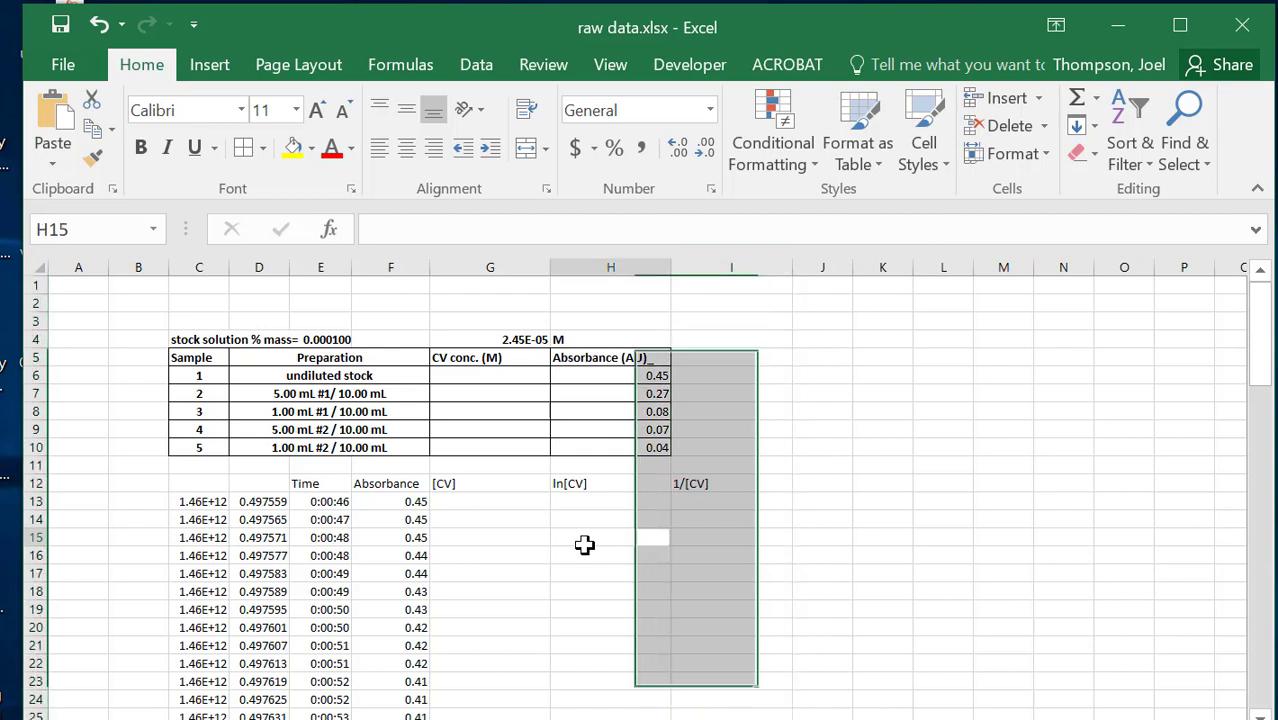
Center the three headers [CV], ln[CV] and 1/[CV] in cells G12 to I12.
click(475, 483)
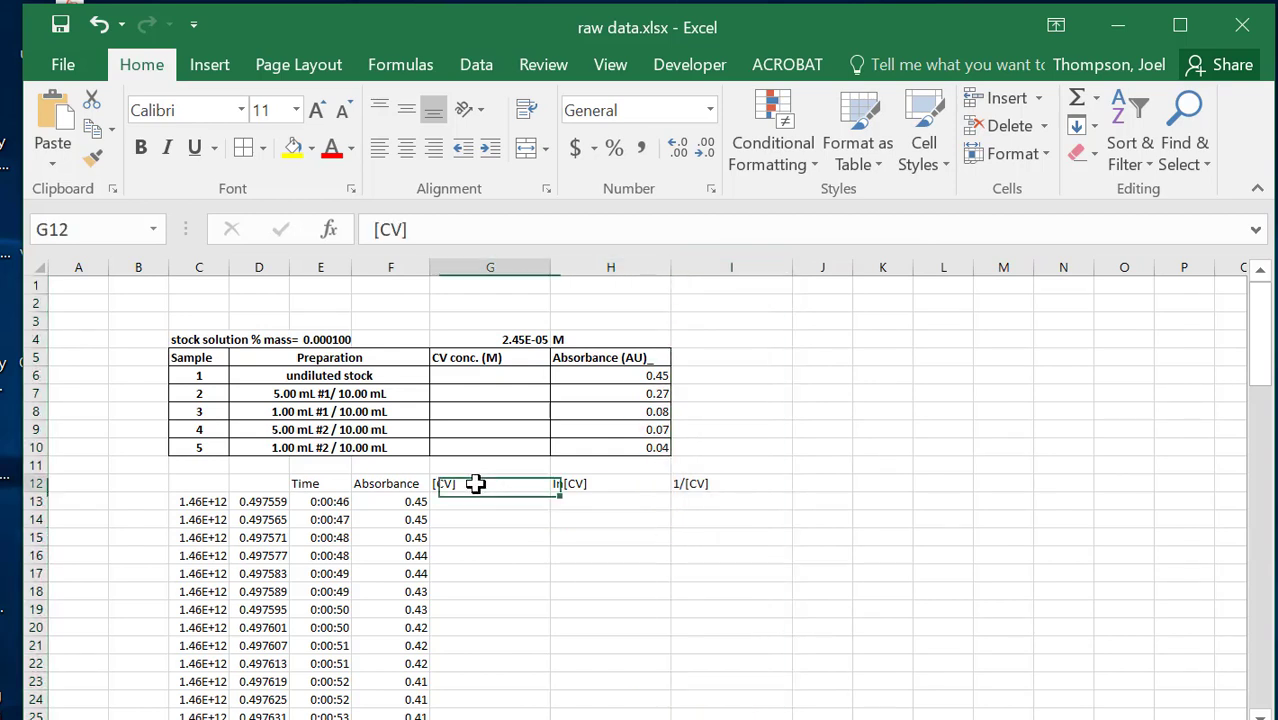
drag(476, 483, 724, 485)
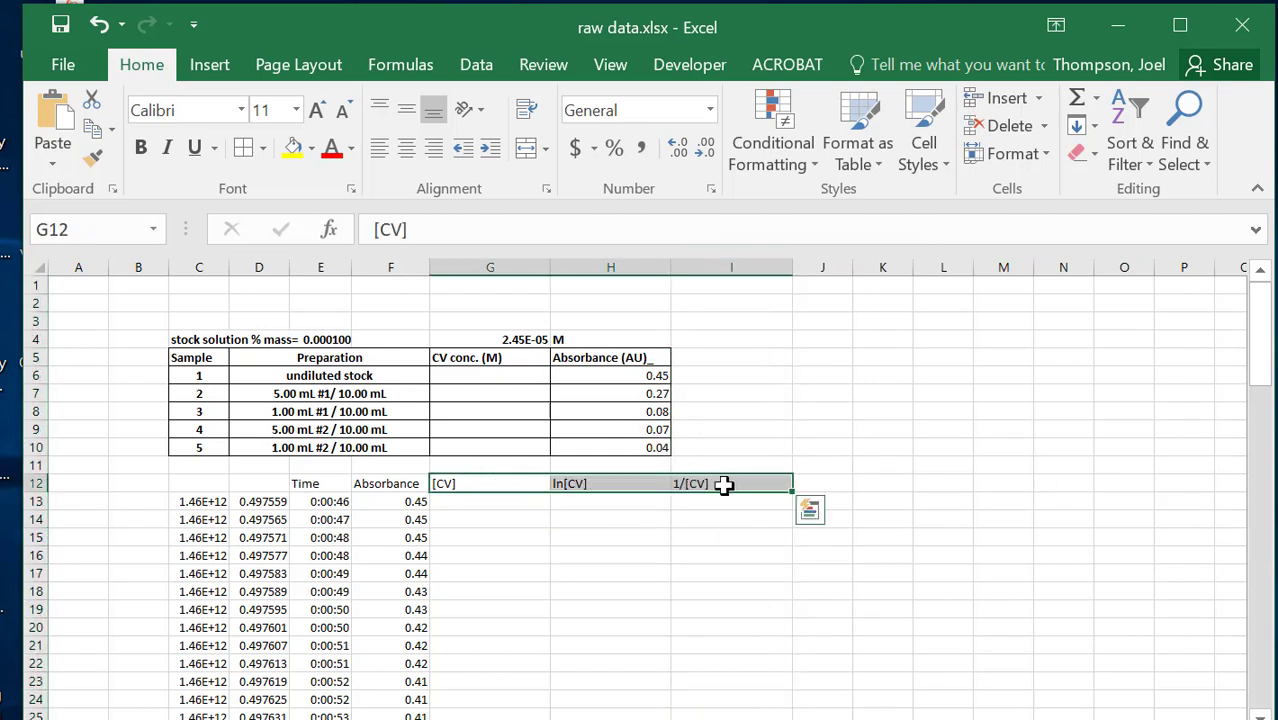
click(406, 147)
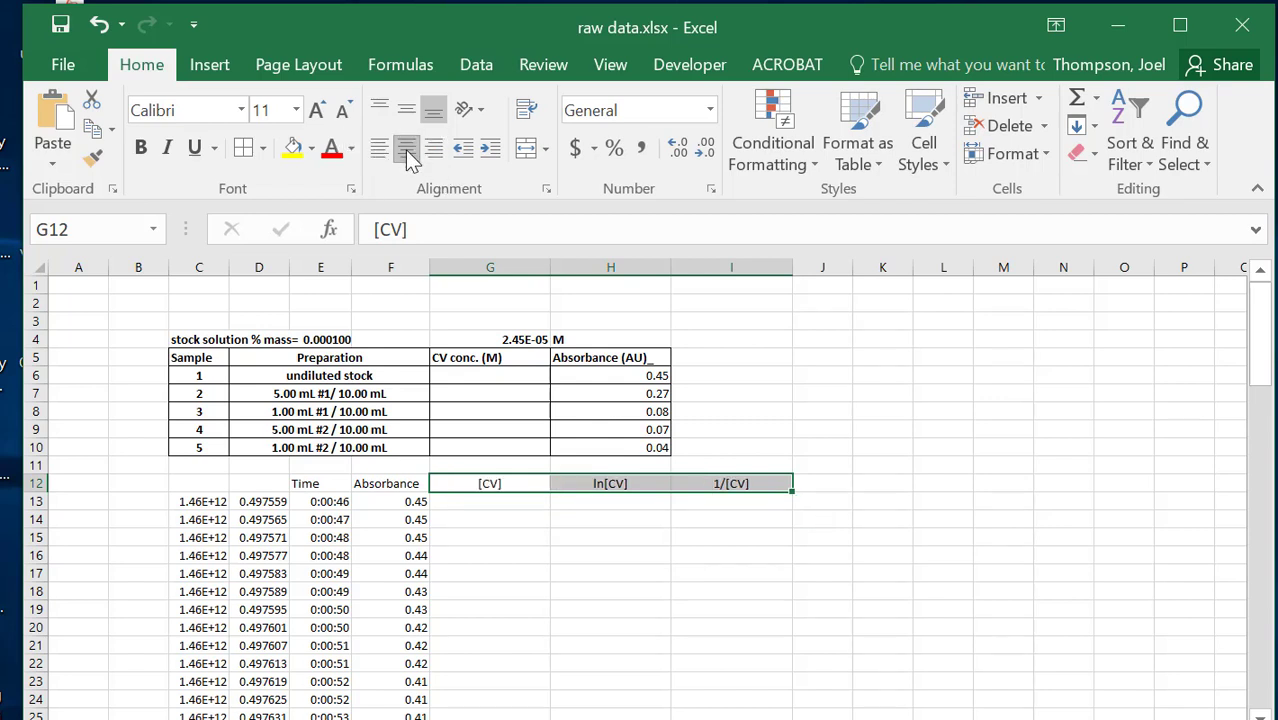
click(567, 603)
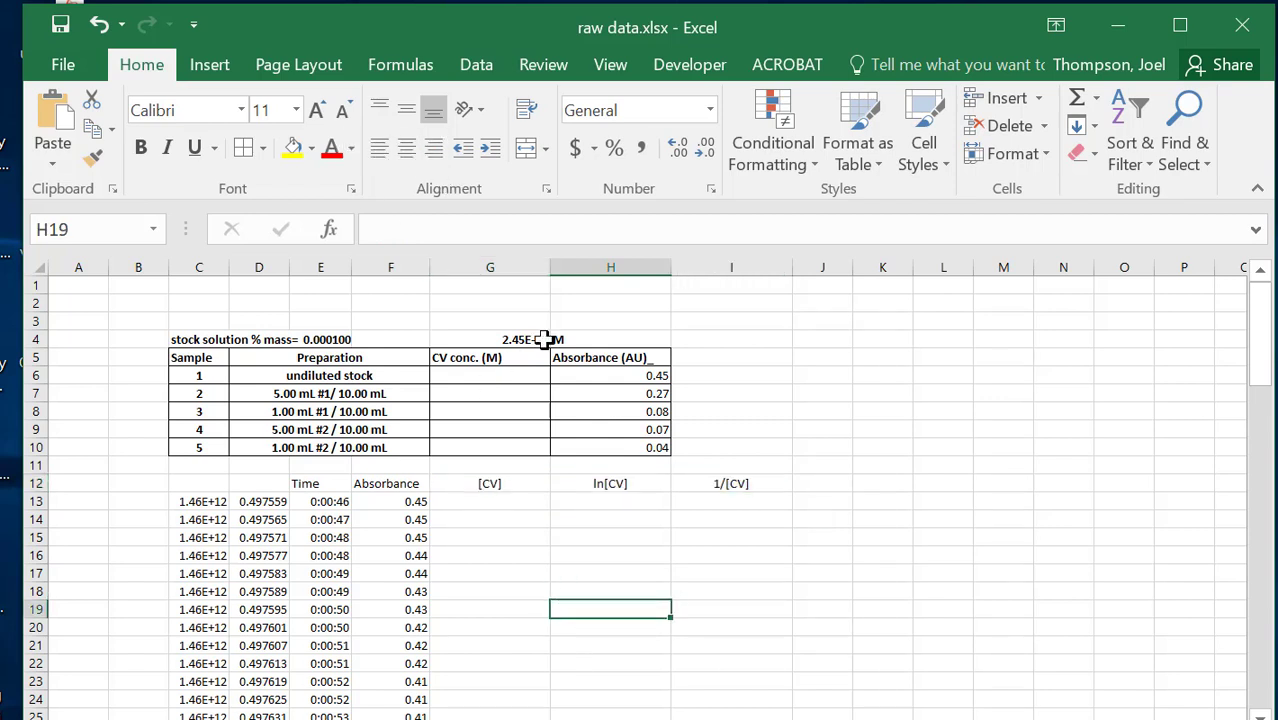
Set the undiluted stock's CV concentration in G6 to the stock molarity with the formula =G4.
click(500, 376)
text(=)
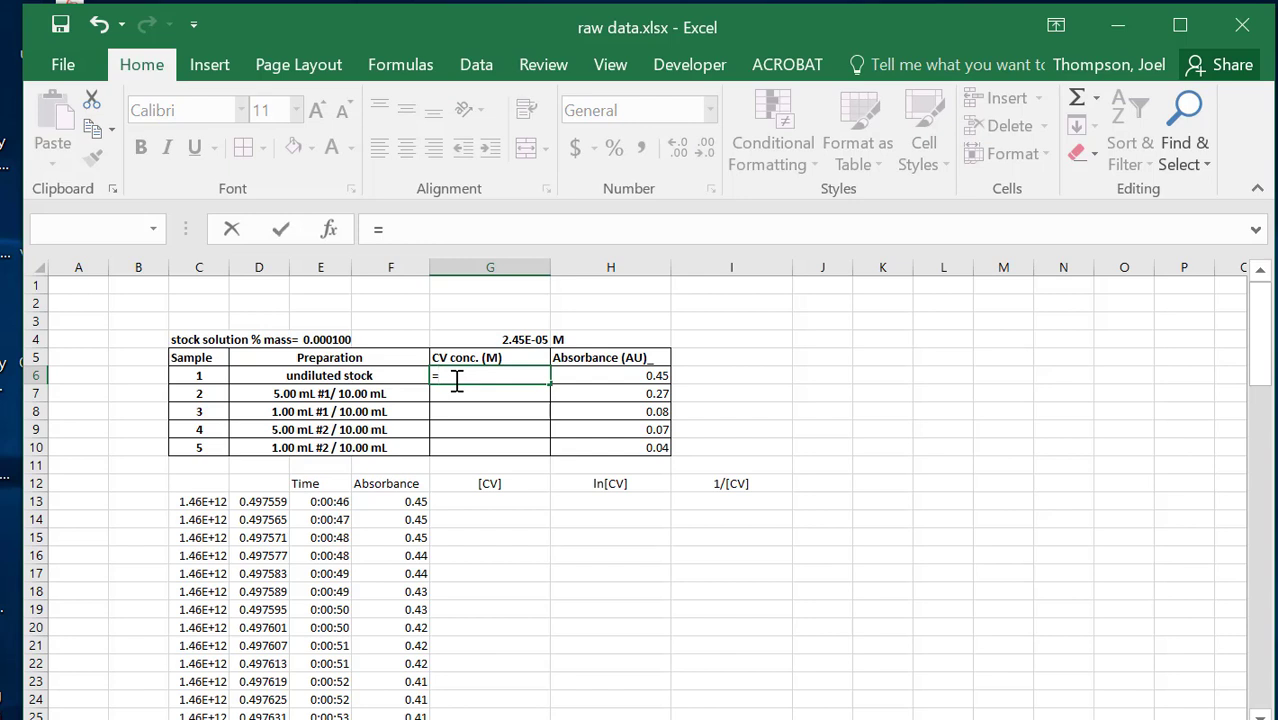
click(523, 339)
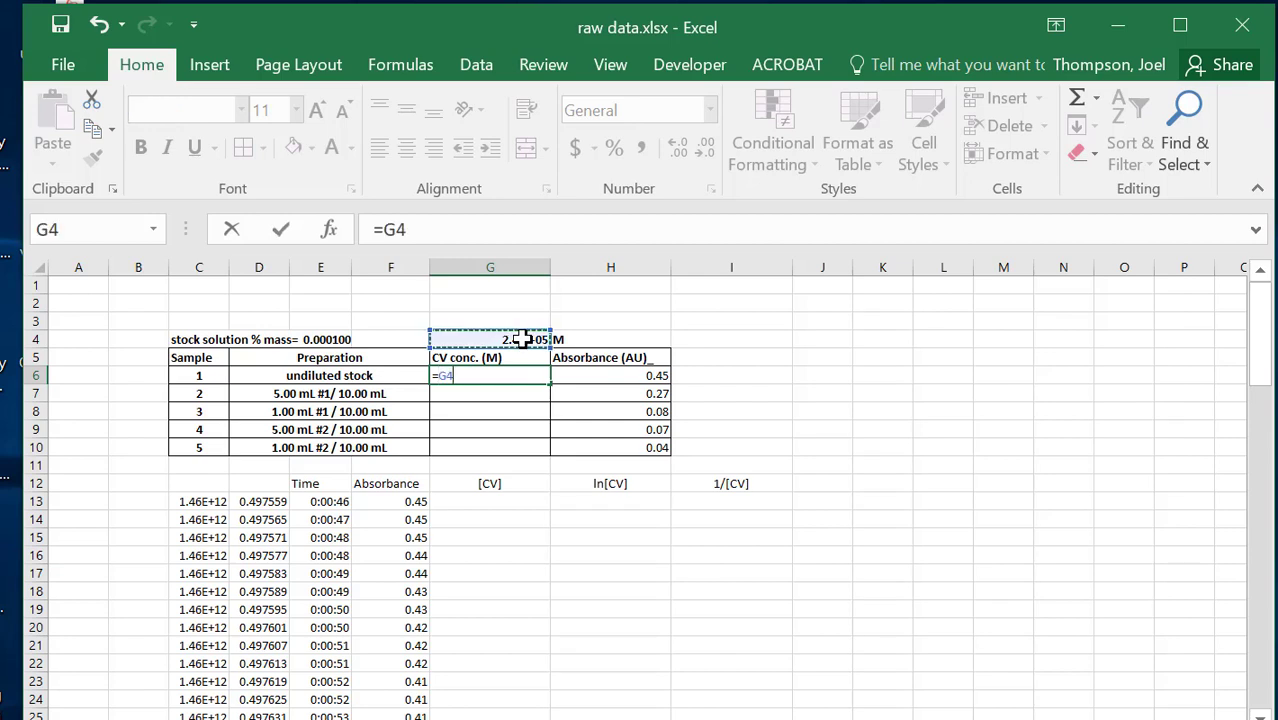
key(Return)
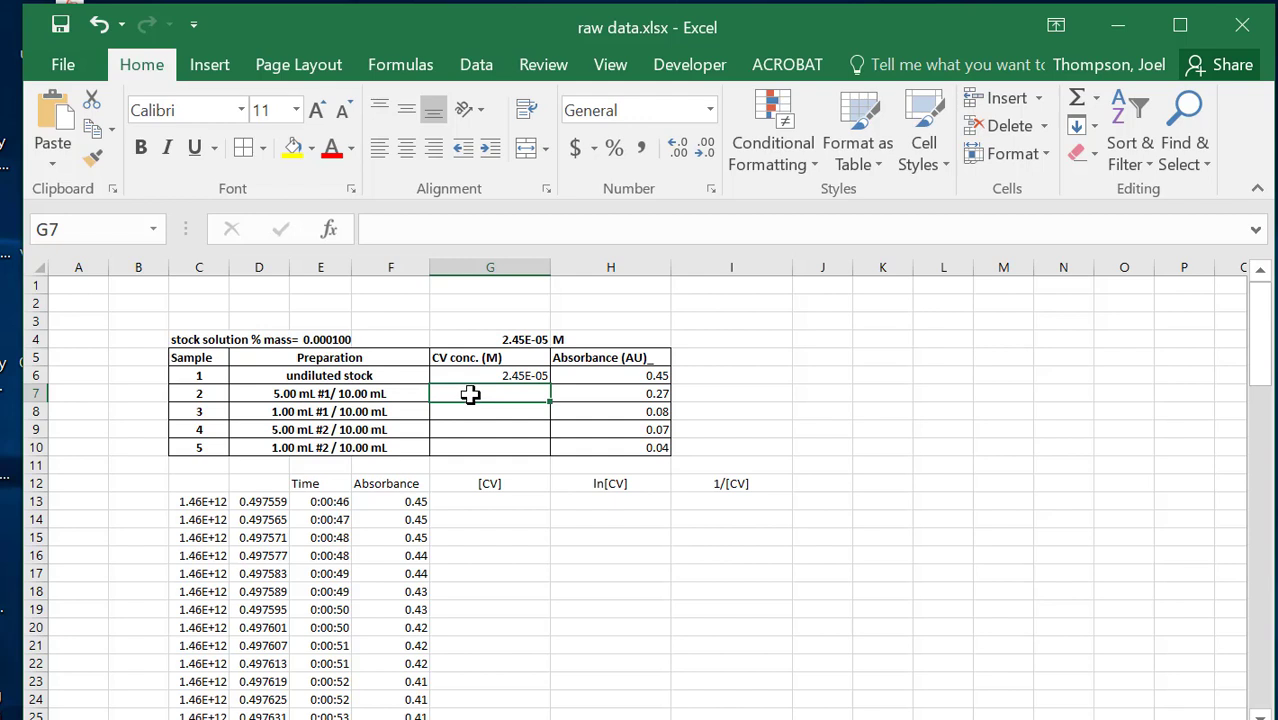
Calculate sample 2's CV concentration in G7 with the formula =G6*5/10.
text(=)
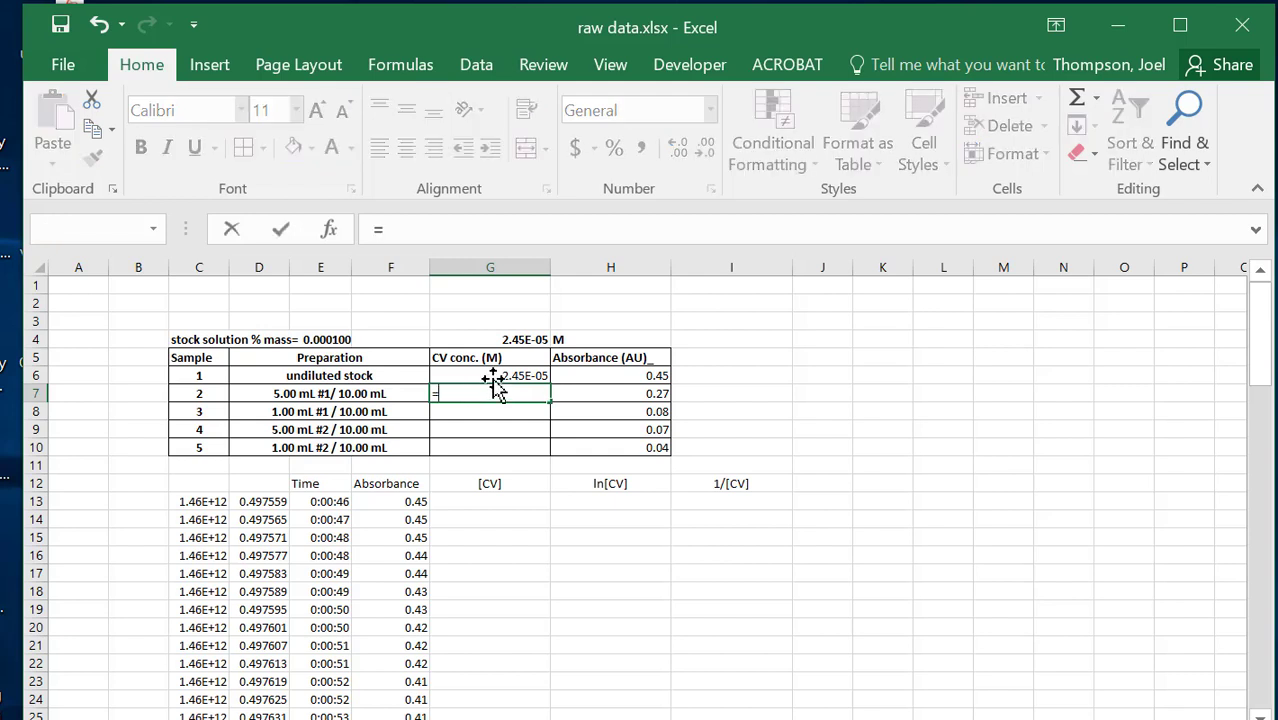
click(493, 376)
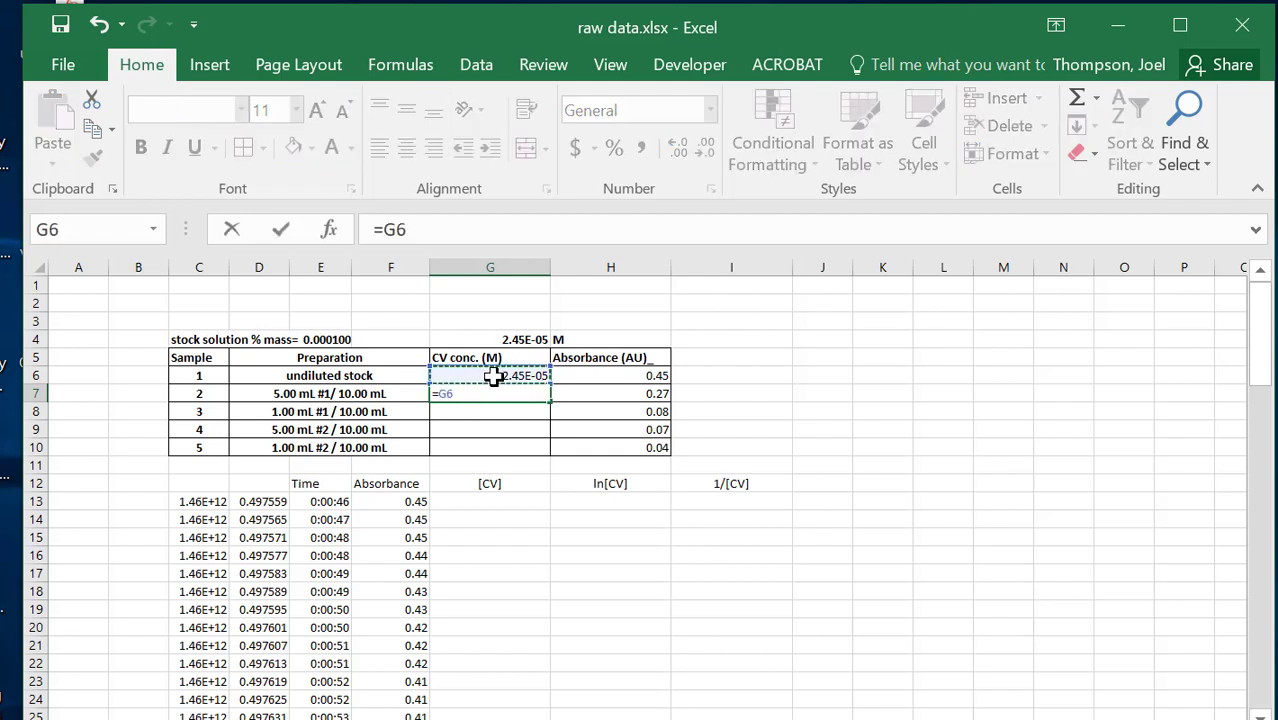
text(*5/10)
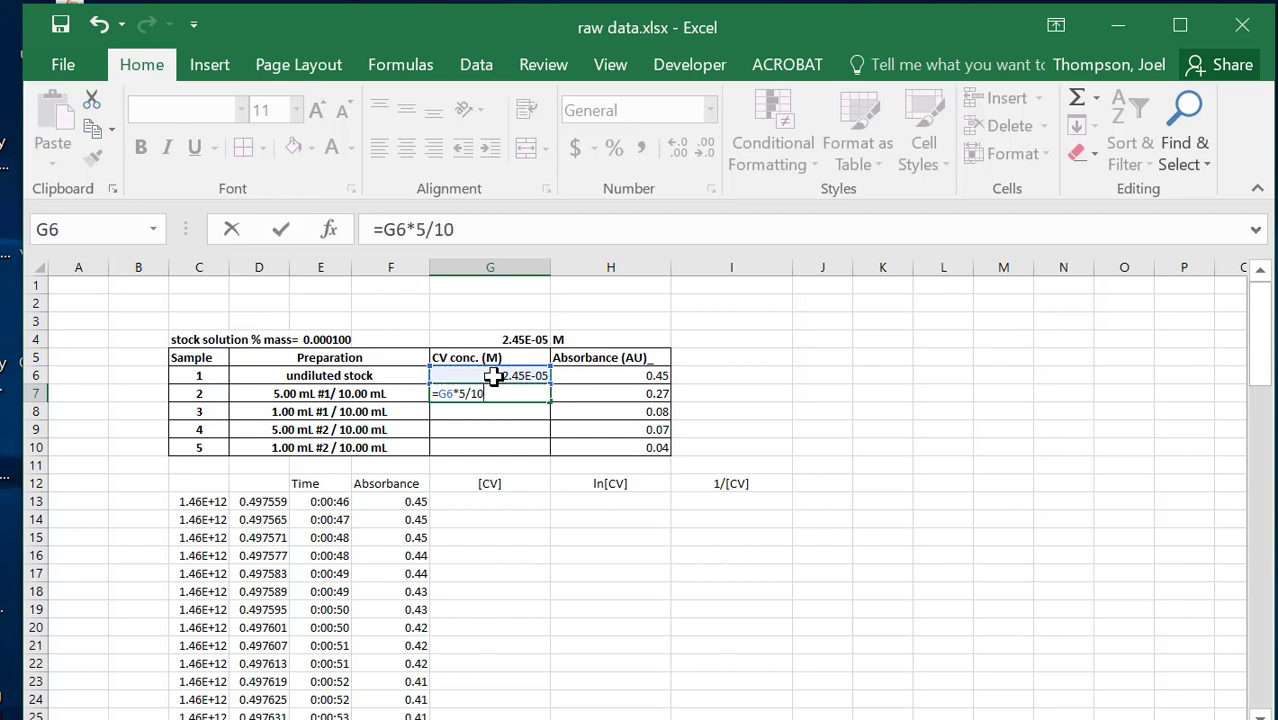
key(Return)
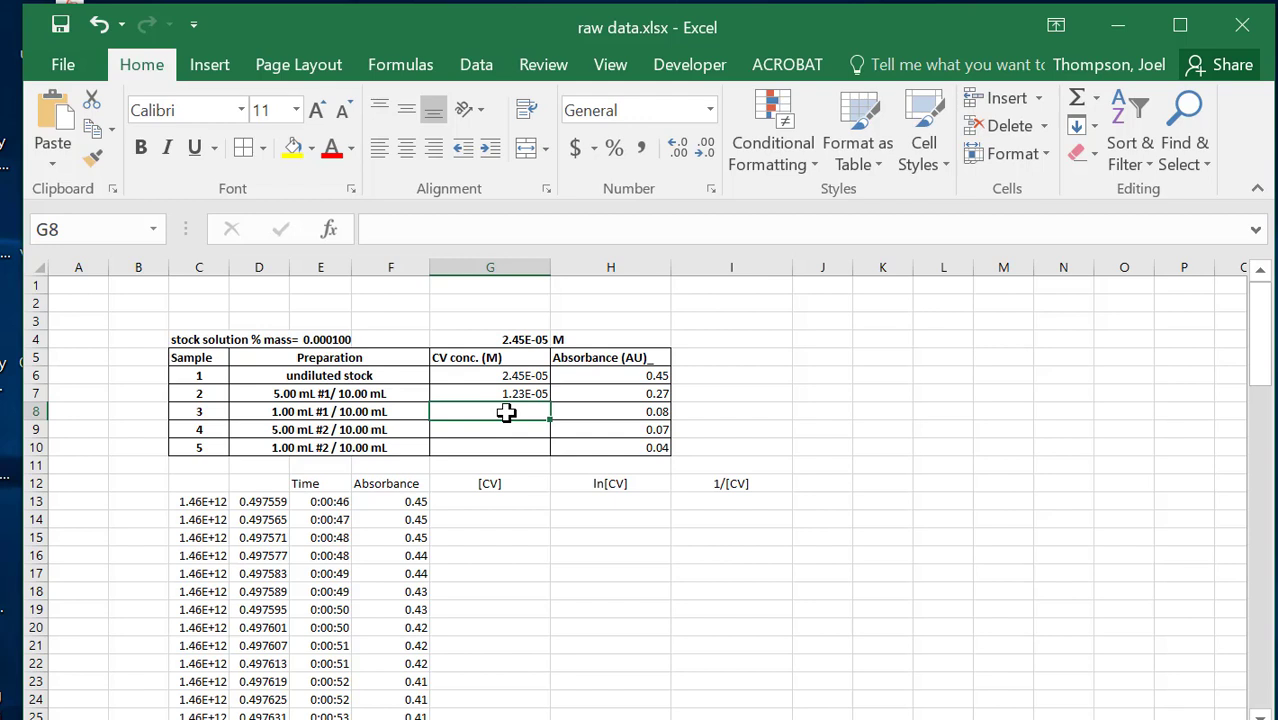
Calculate sample 3's CV concentration in G8 from the stock molarity with the formula =G4*1/10.
text(=)
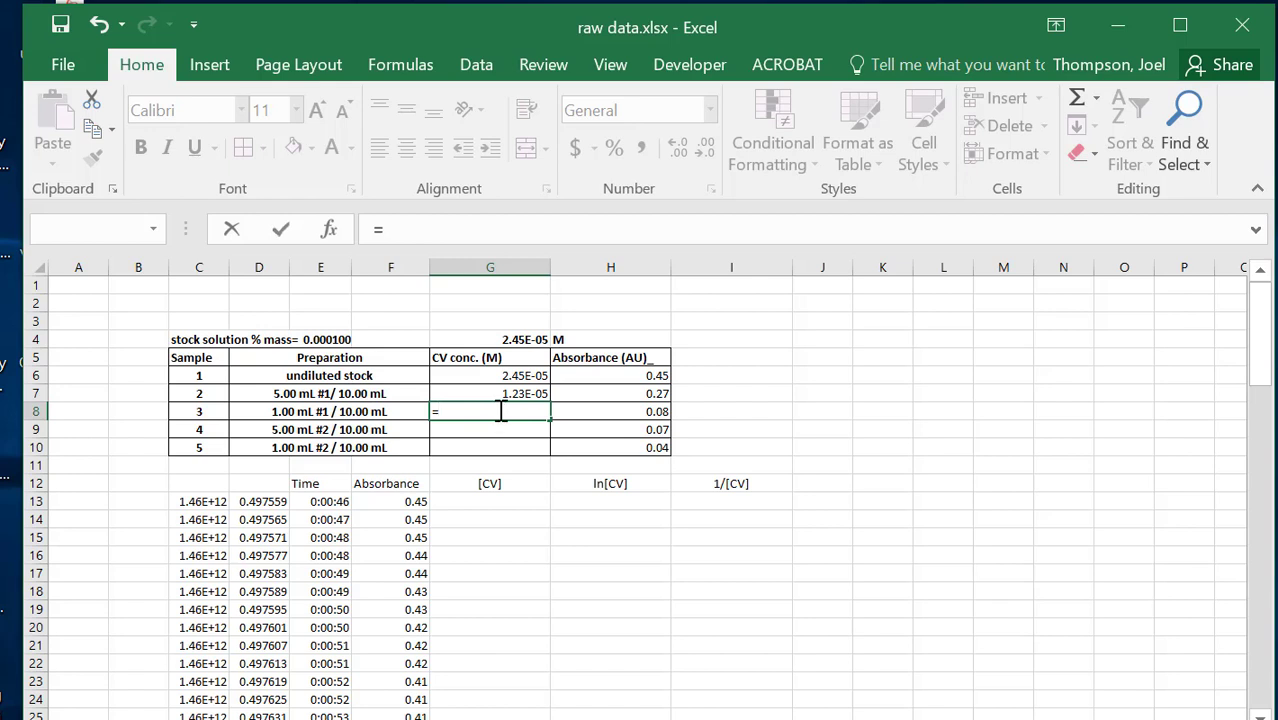
click(524, 340)
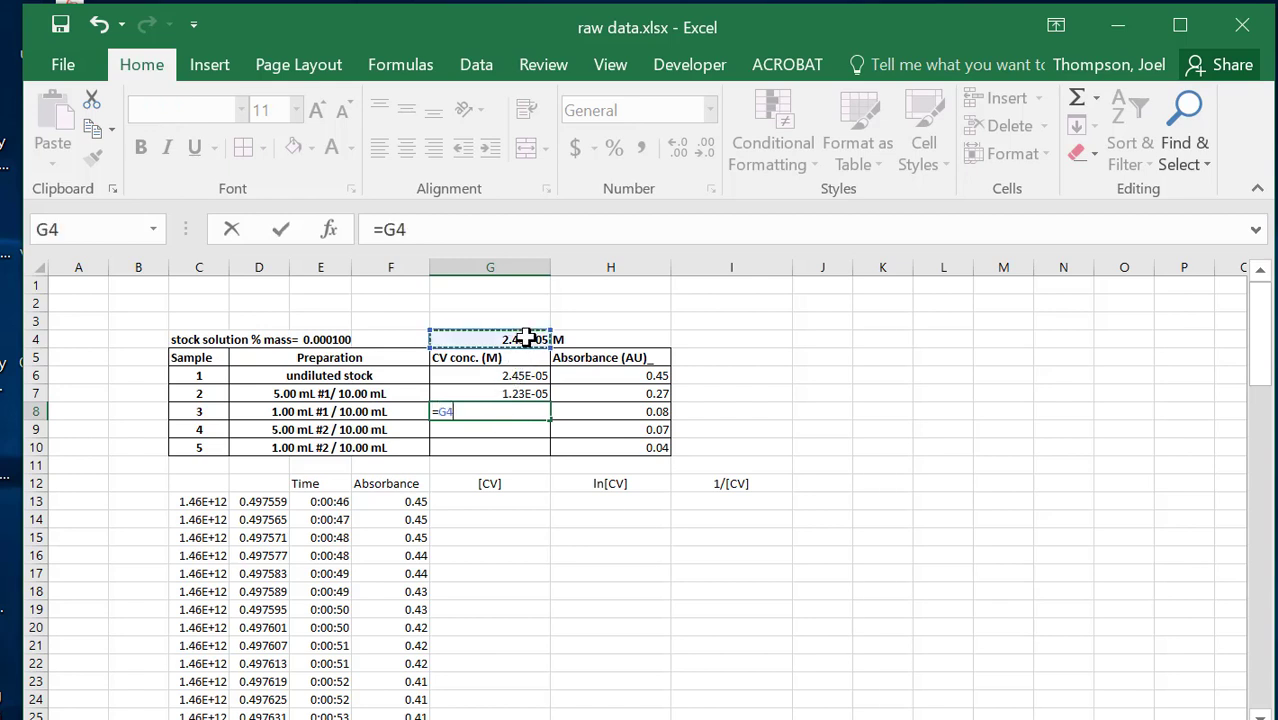
text(*)
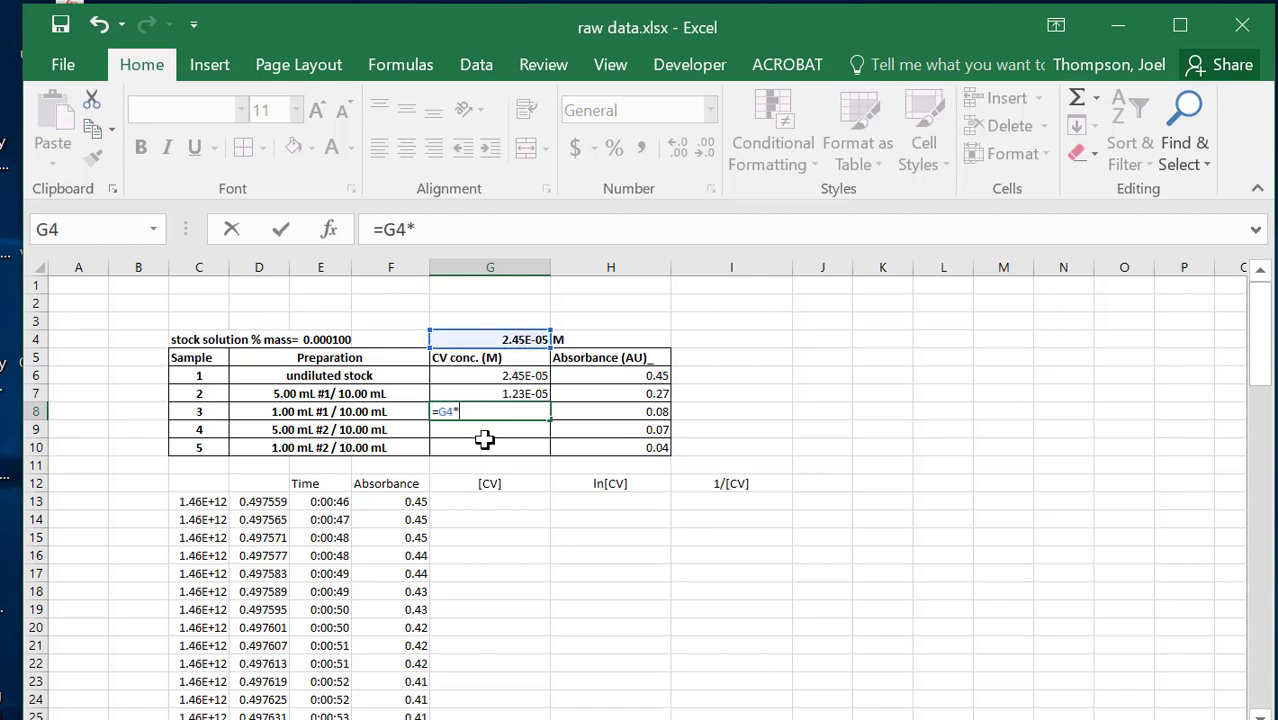
text(1/10)
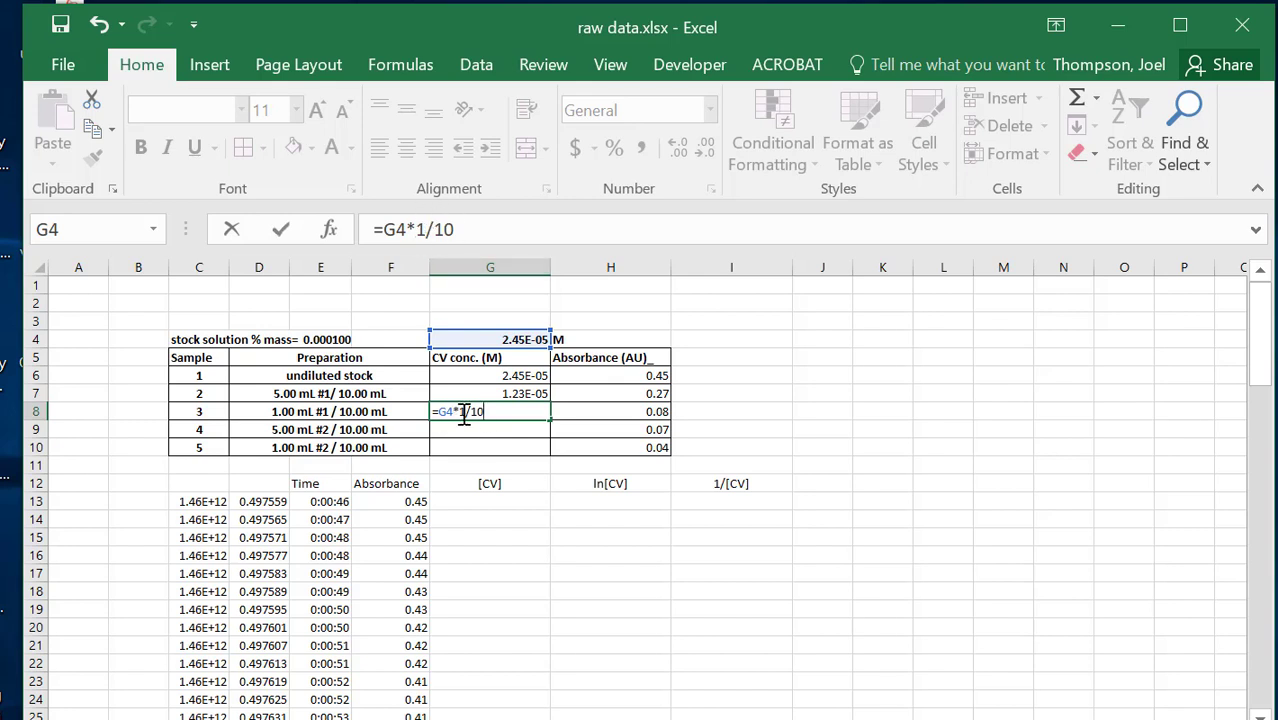
key(Return)
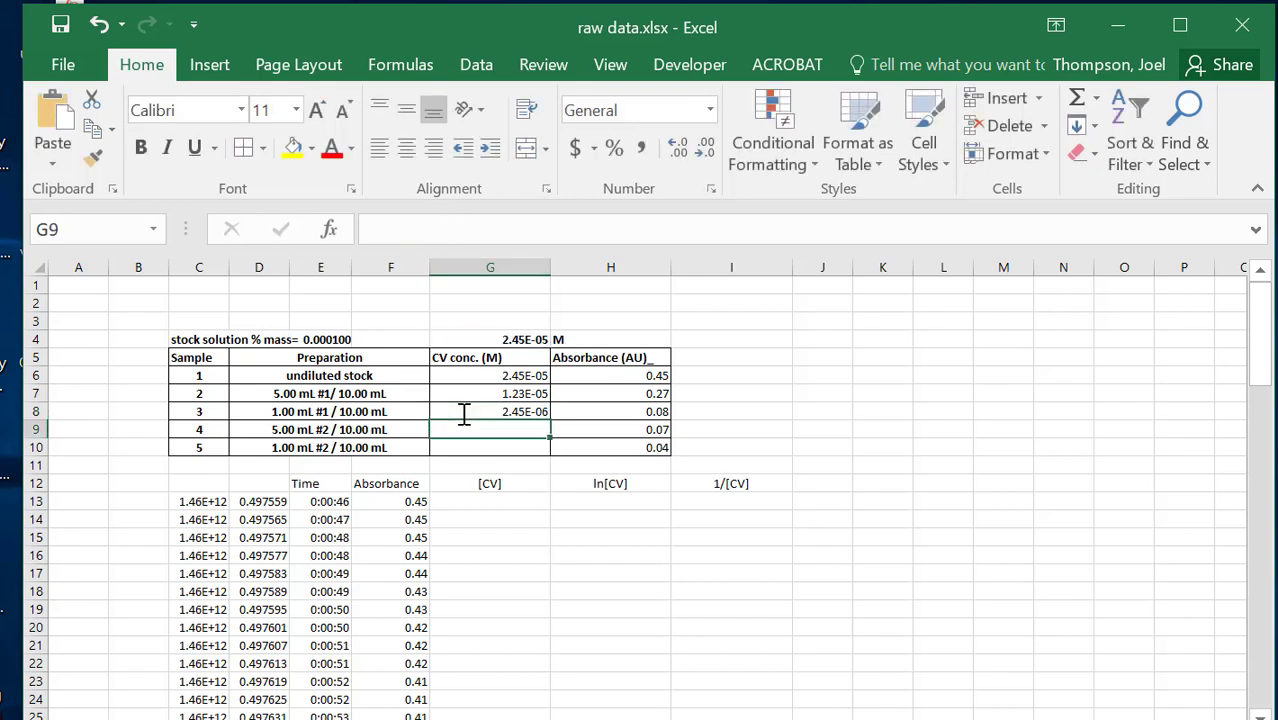
click(488, 410)
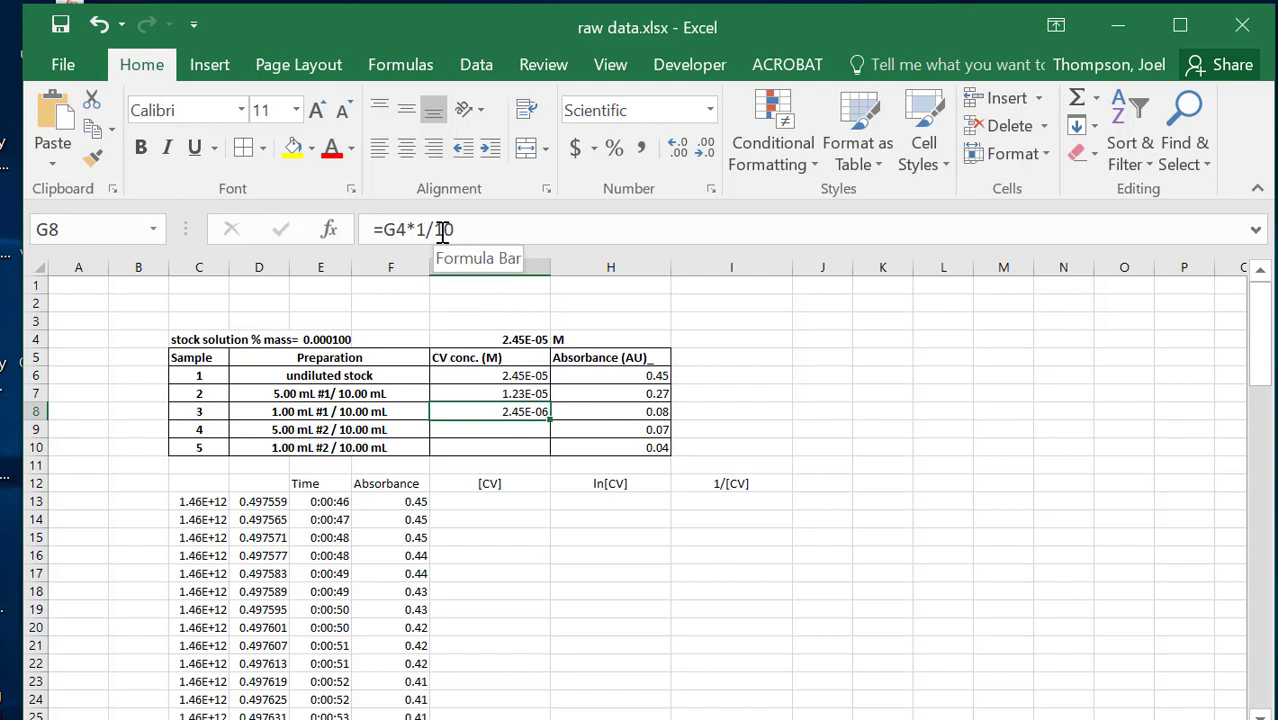
Calculate sample 4's CV concentration in G9 from sample 2 with the formula =G7*5/10.
click(523, 430)
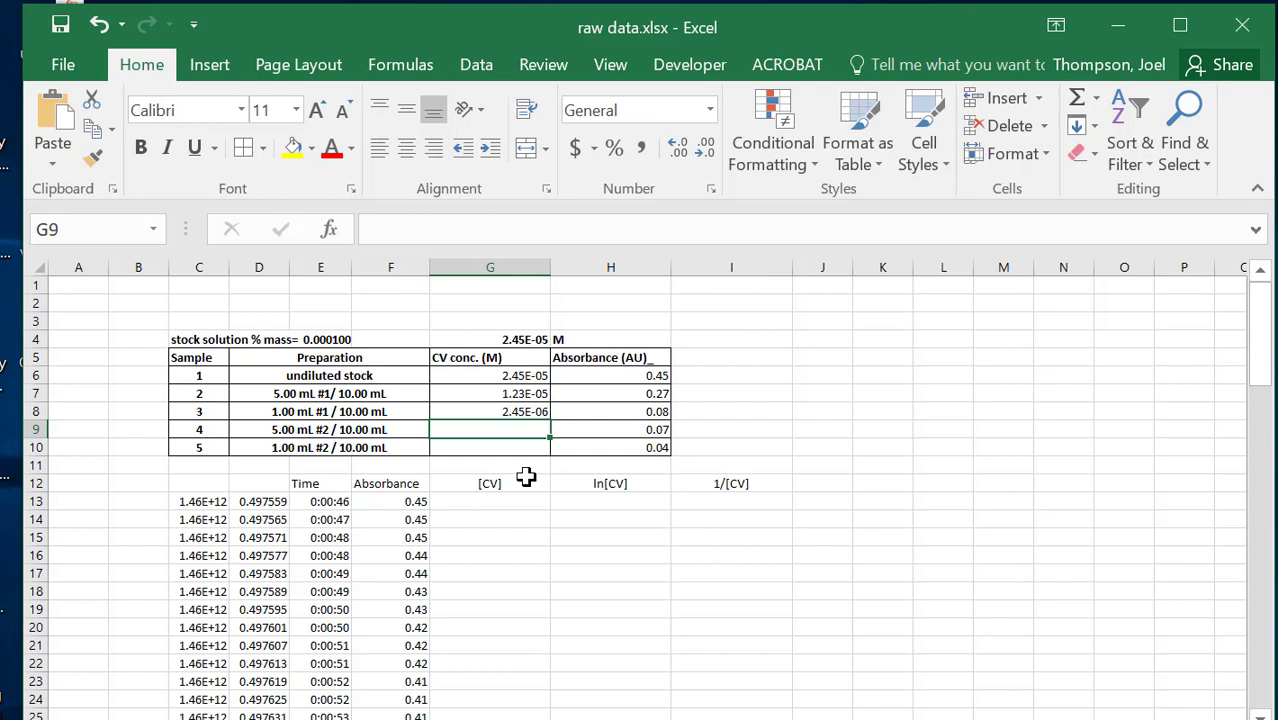
text(=)
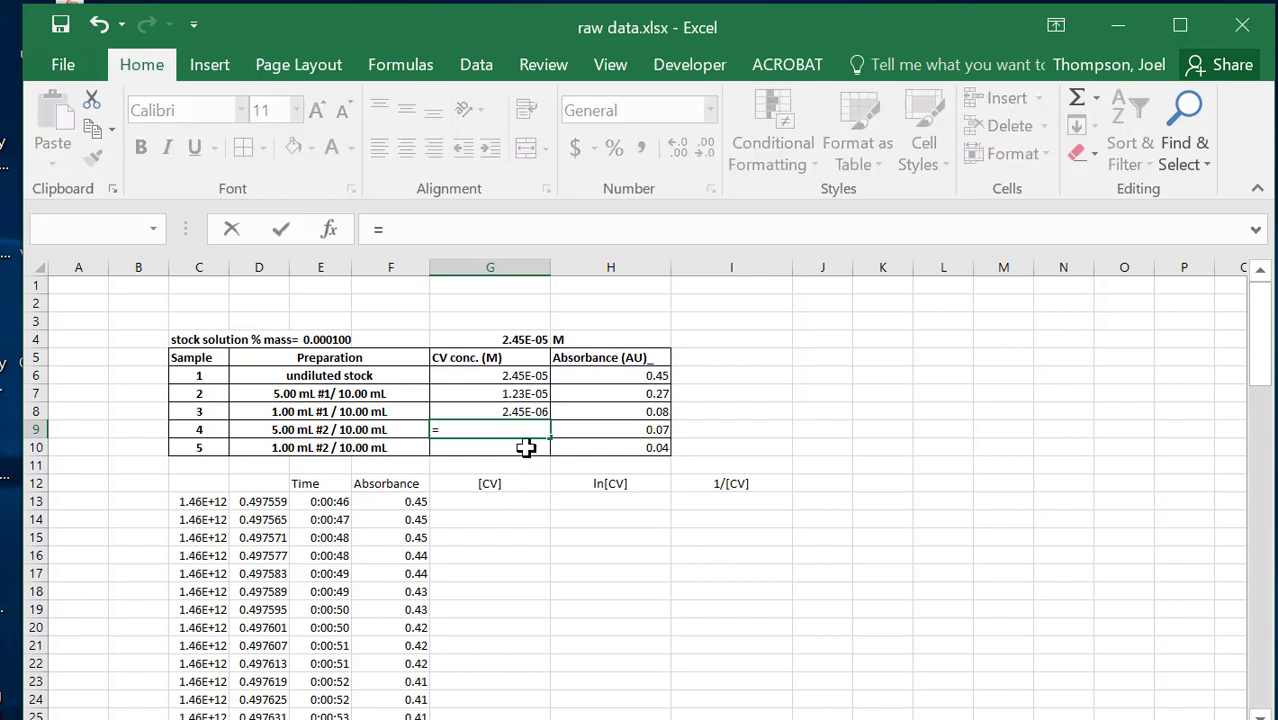
click(499, 393)
text(*)
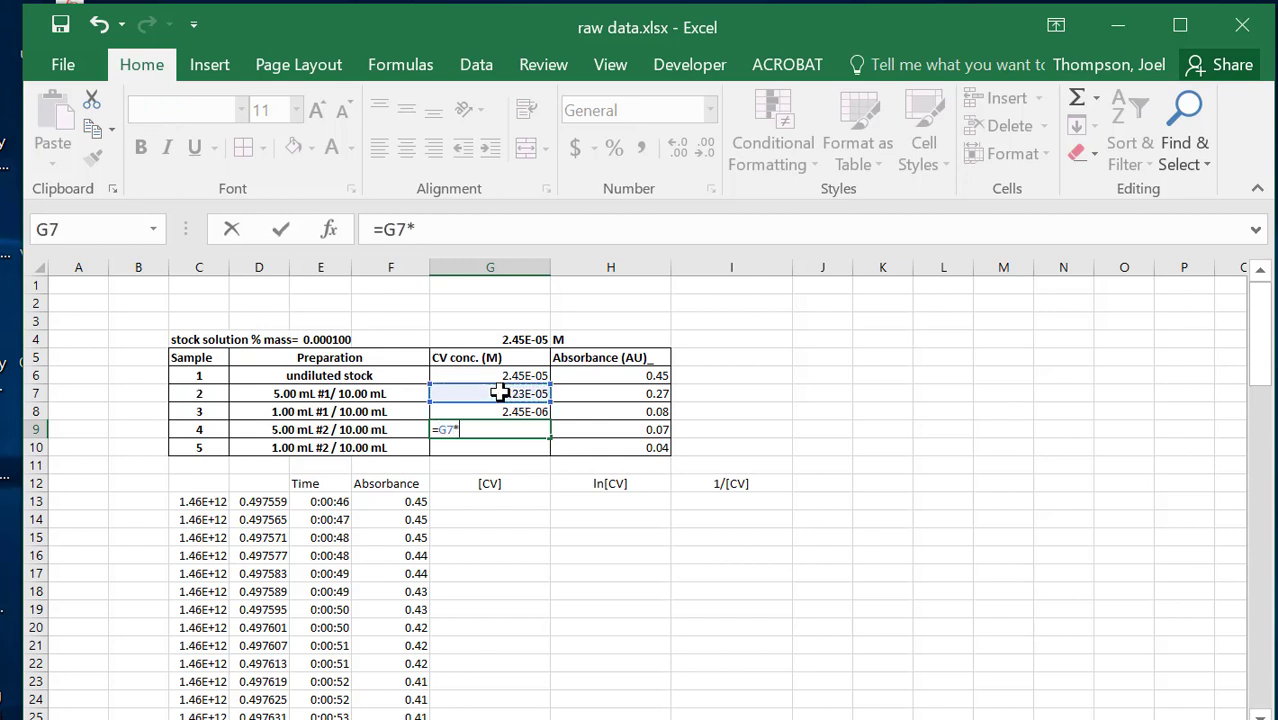
text(5/10)
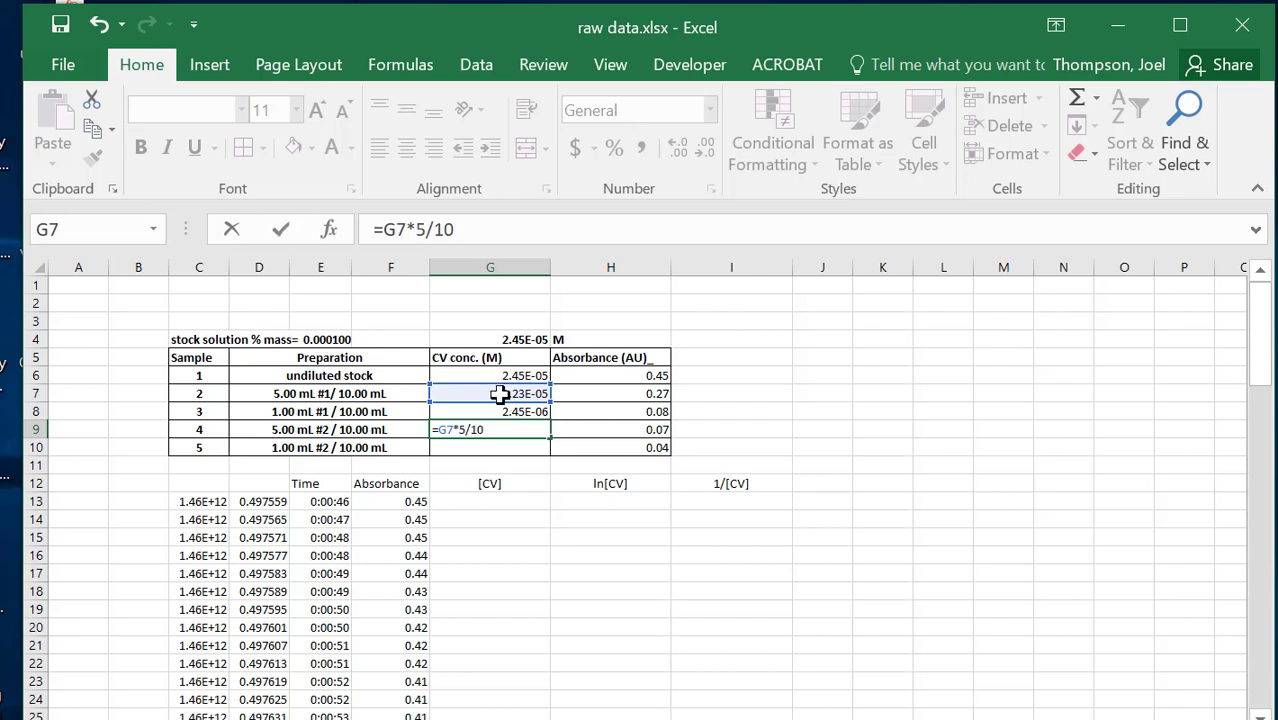
key(Return)
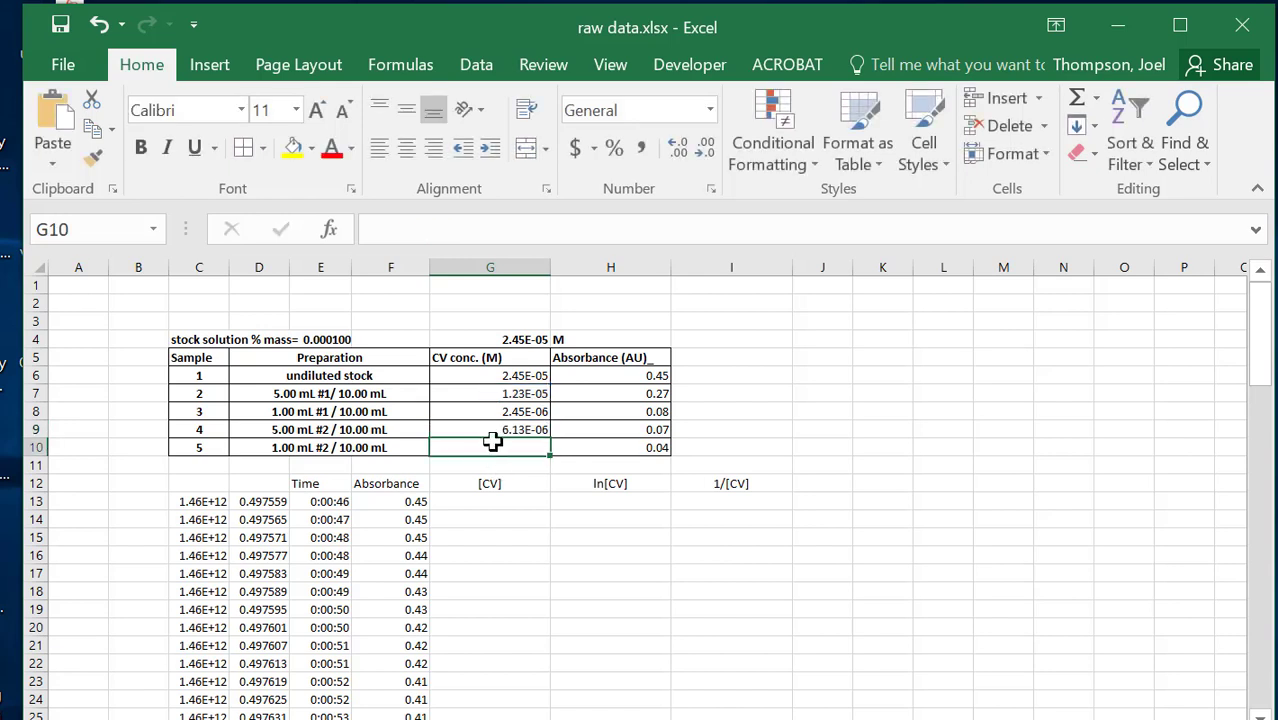
Calculate sample 5's CV concentration in G10 from sample 2 with the formula +G7*1/10.
text(+)
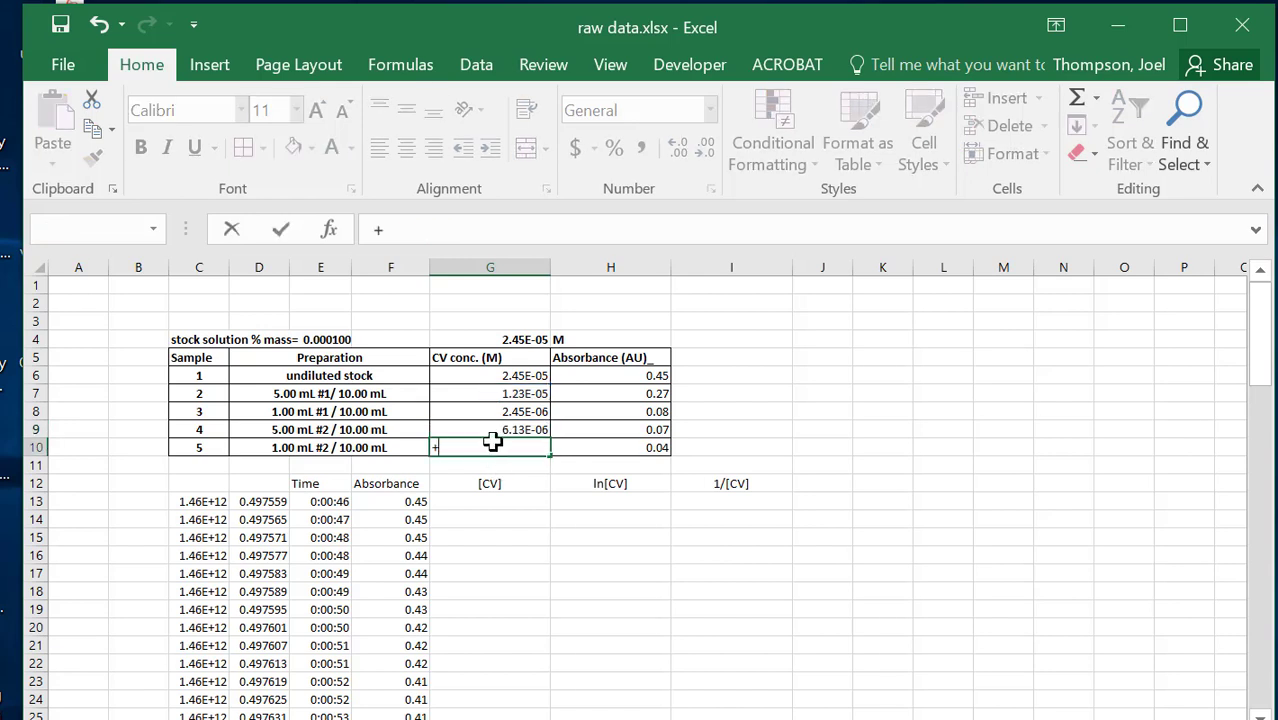
click(511, 393)
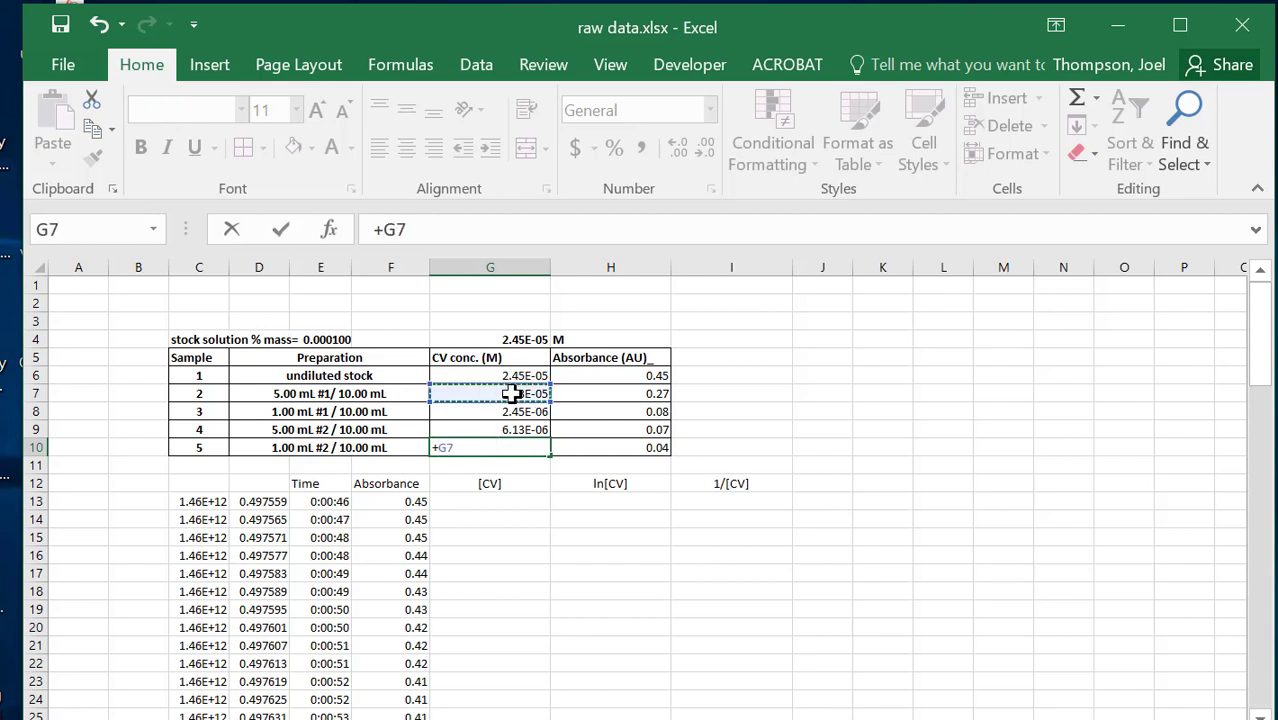
text(*1/10)
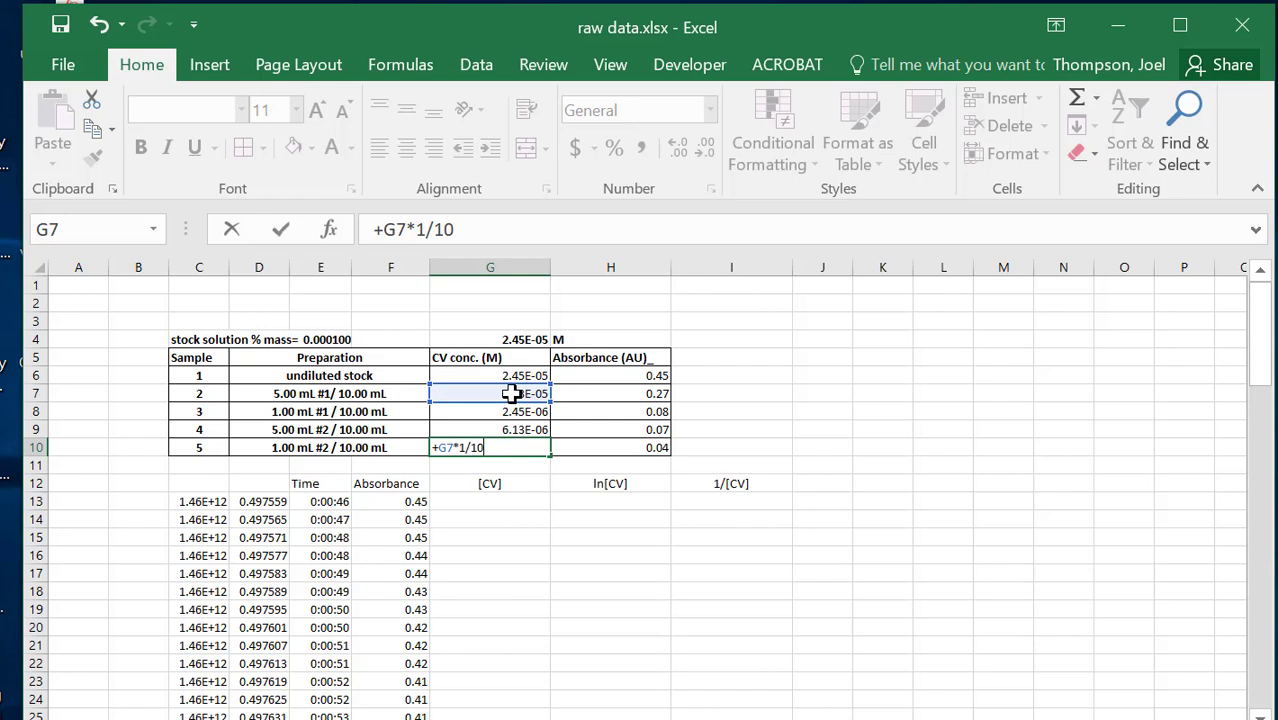
key(Return)
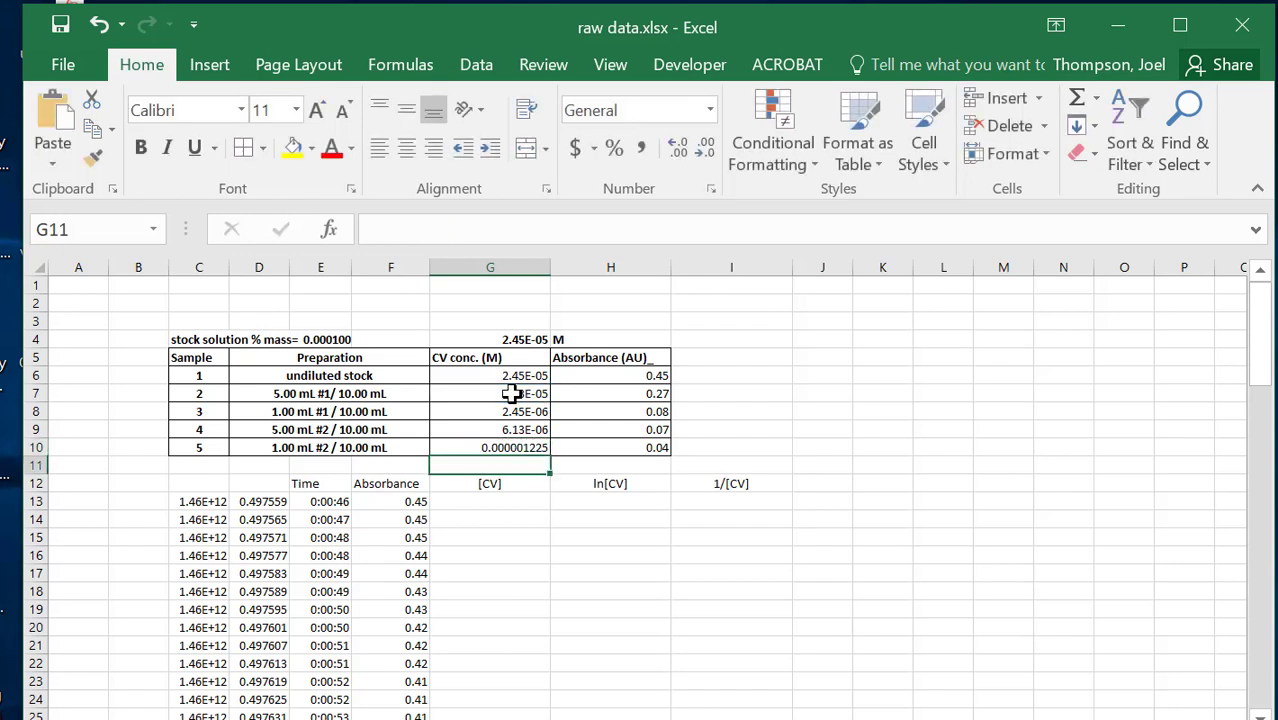
Format the CV concentrations in G6 to G10 in Scientific number format.
click(517, 444)
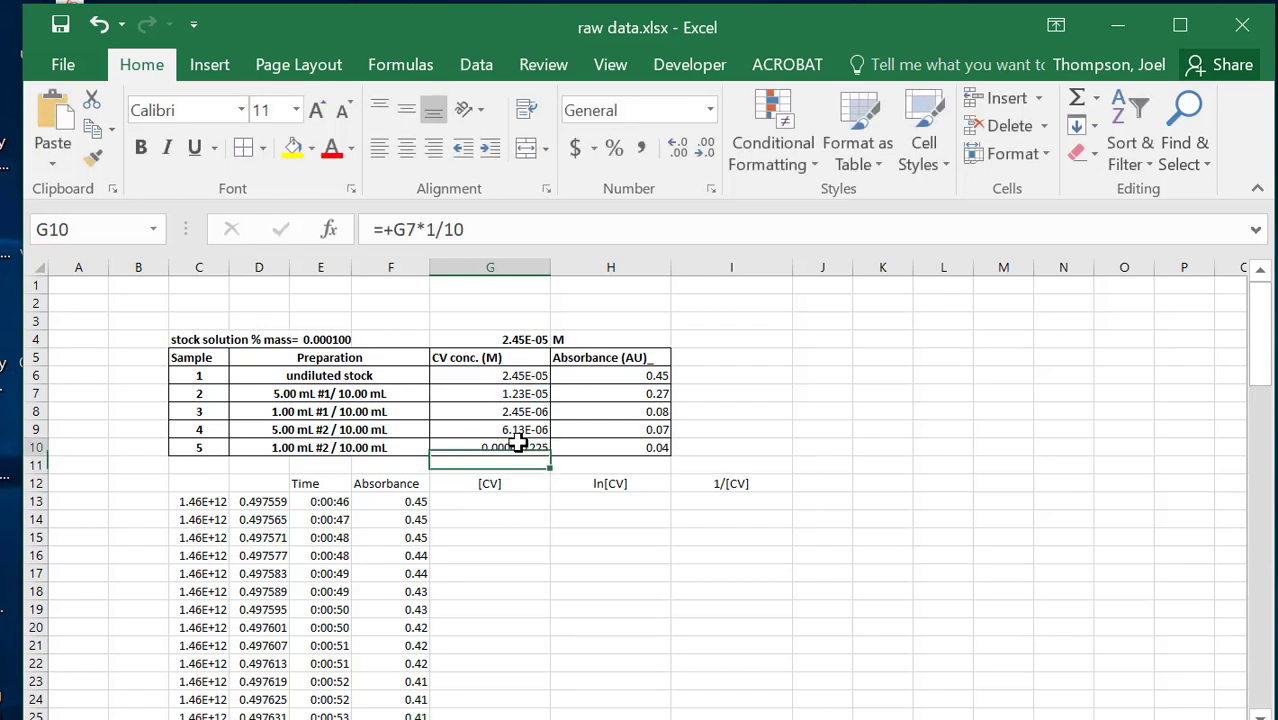
drag(513, 375, 513, 449)
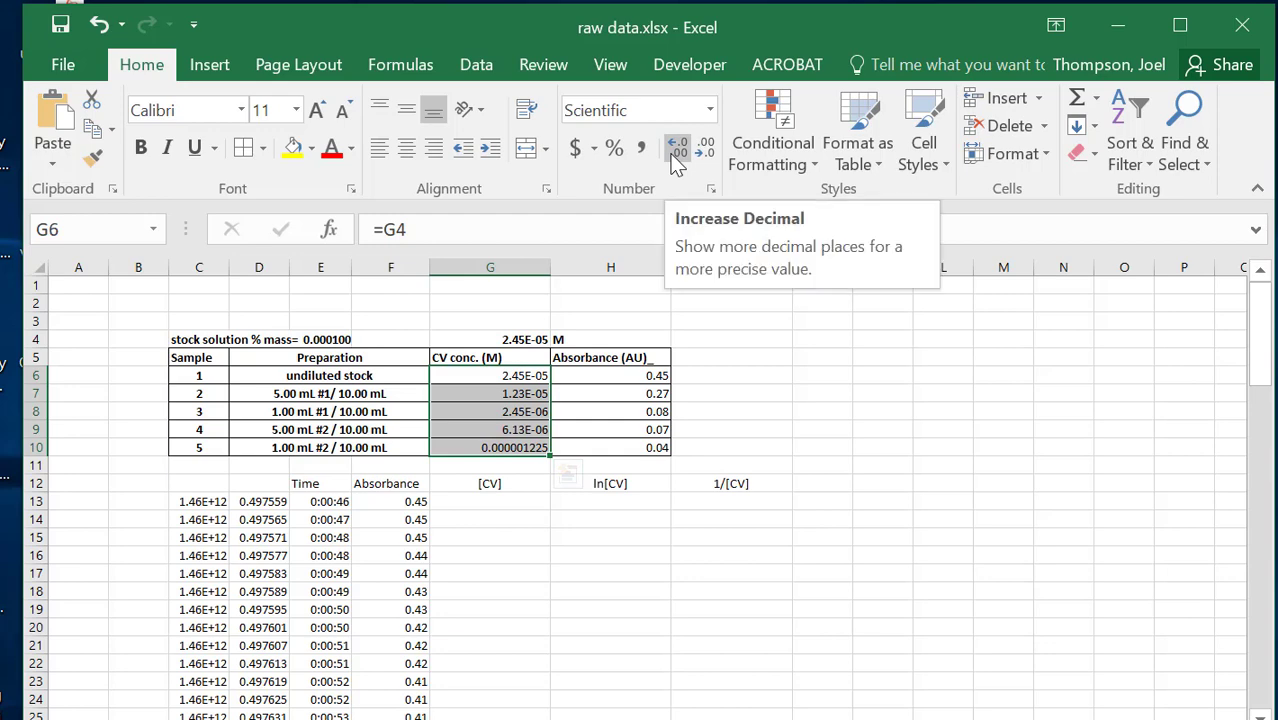
click(709, 110)
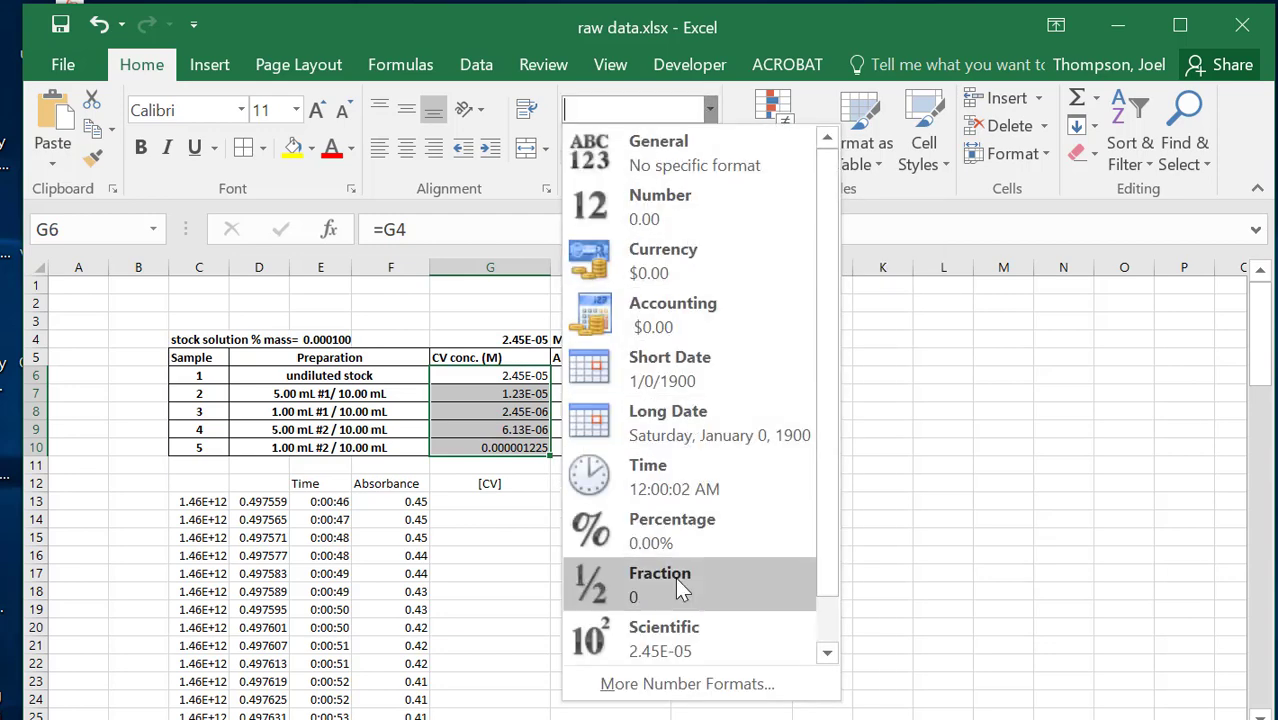
click(676, 636)
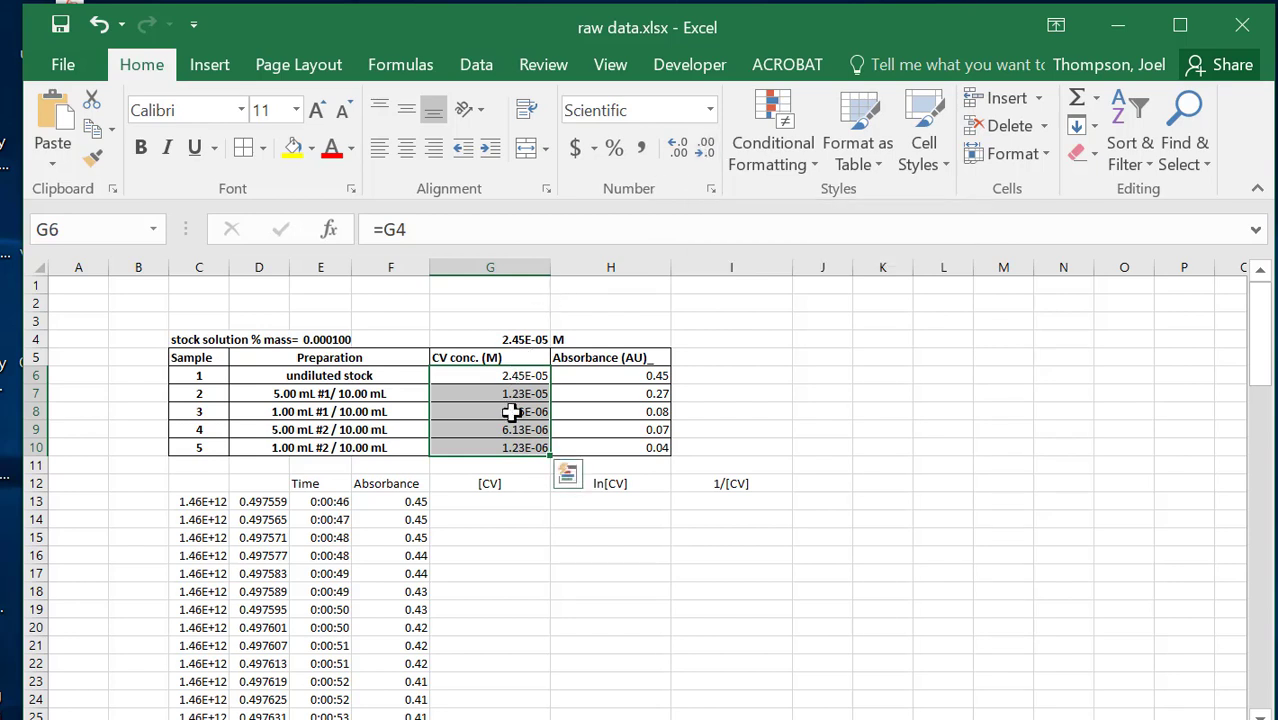
Try one and three decimal places on the concentrations in G6 to G10, ending back at two decimals.
click(706, 148)
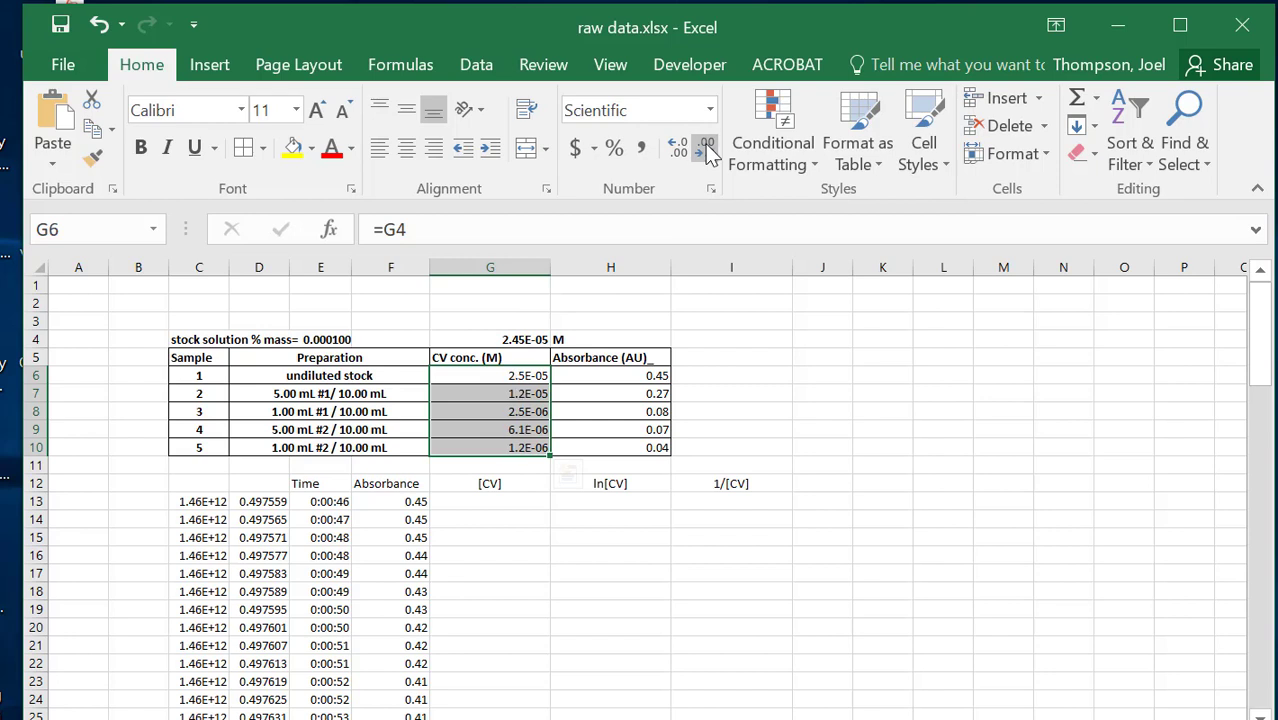
click(678, 148)
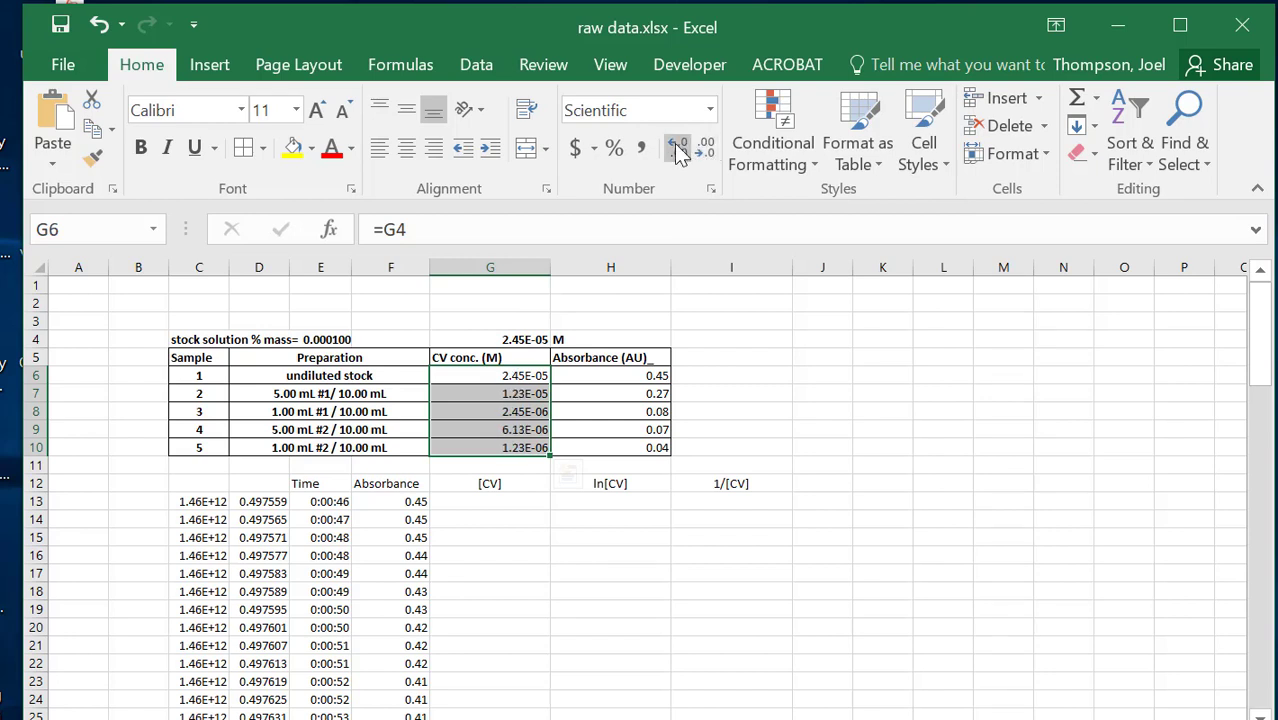
click(678, 148)
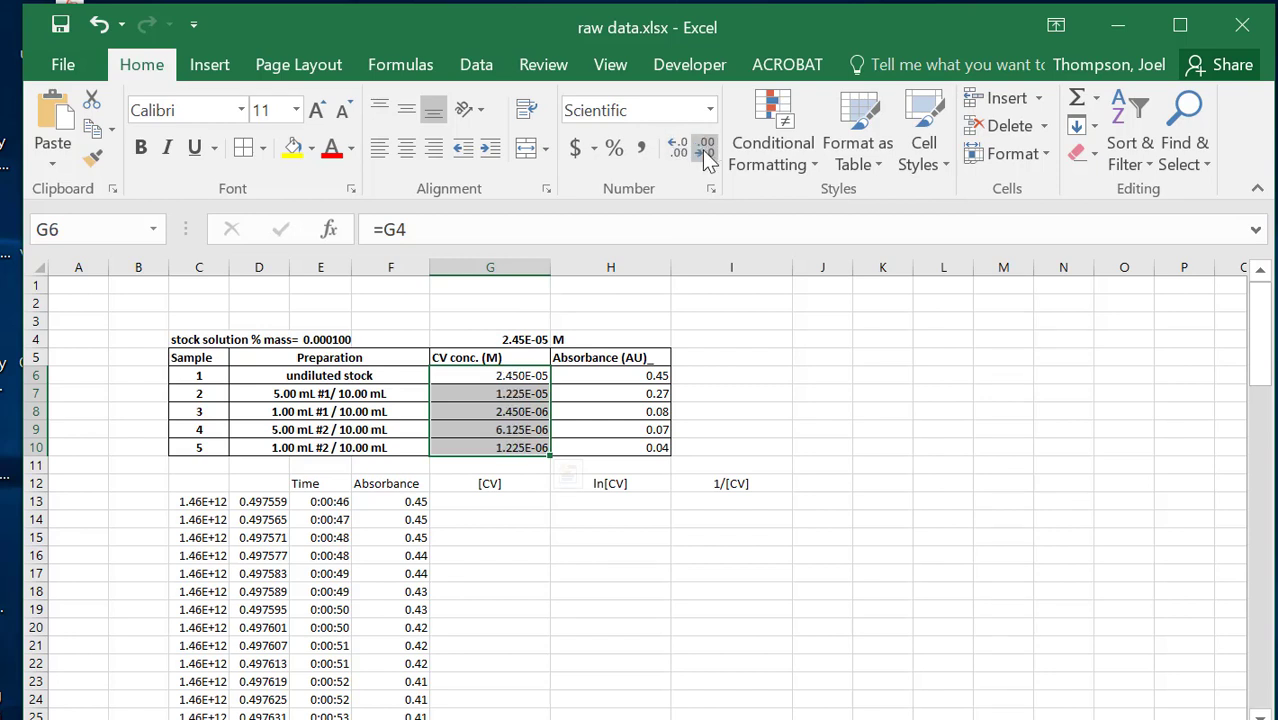
click(706, 148)
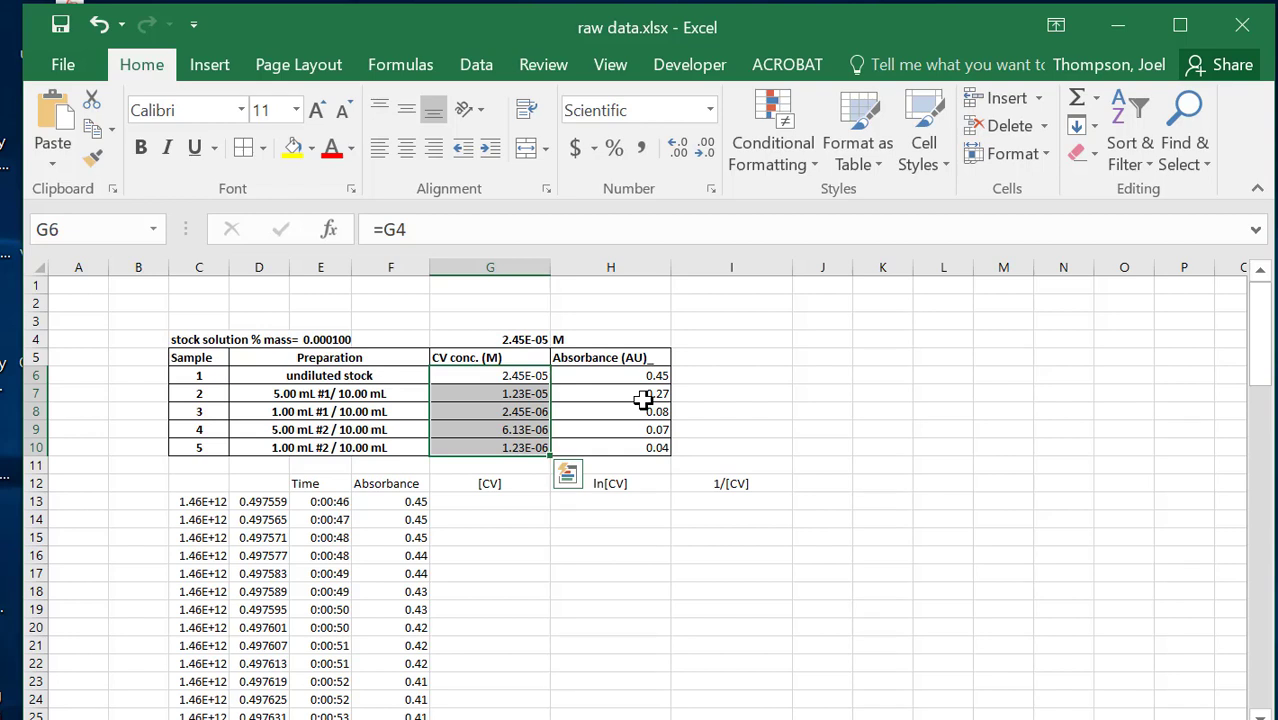
click(843, 371)
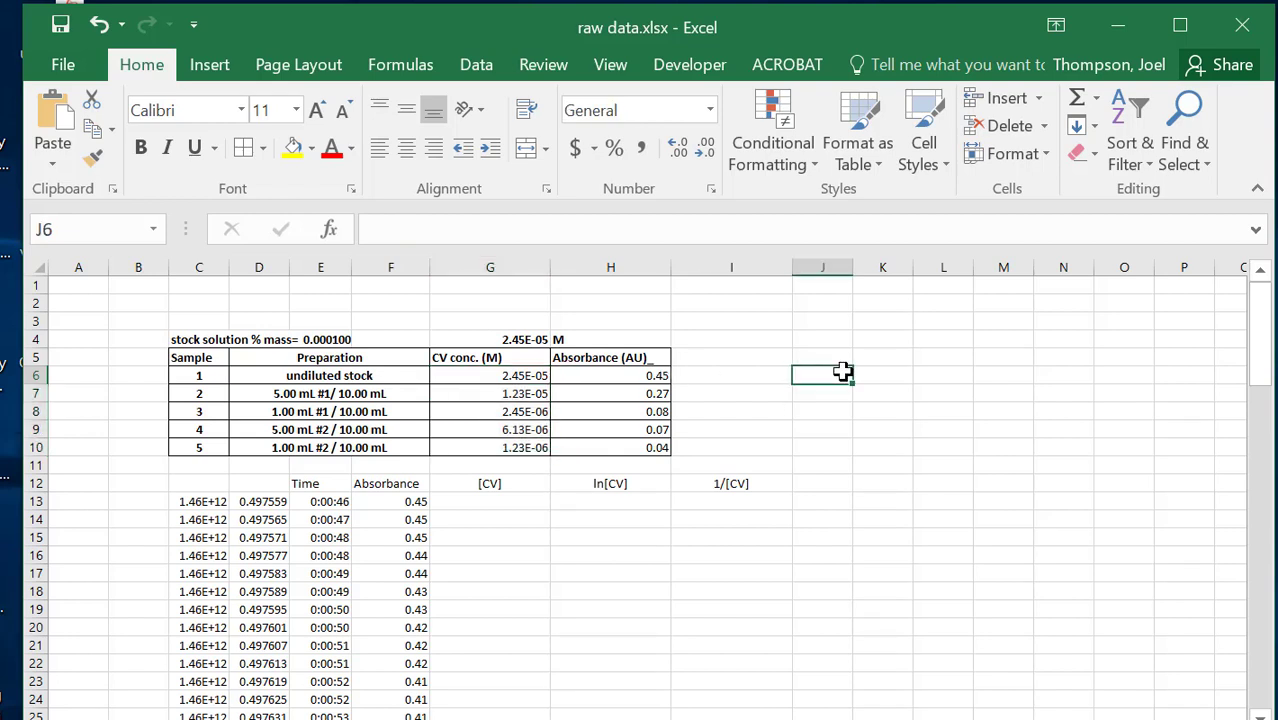
drag(459, 358, 593, 441)
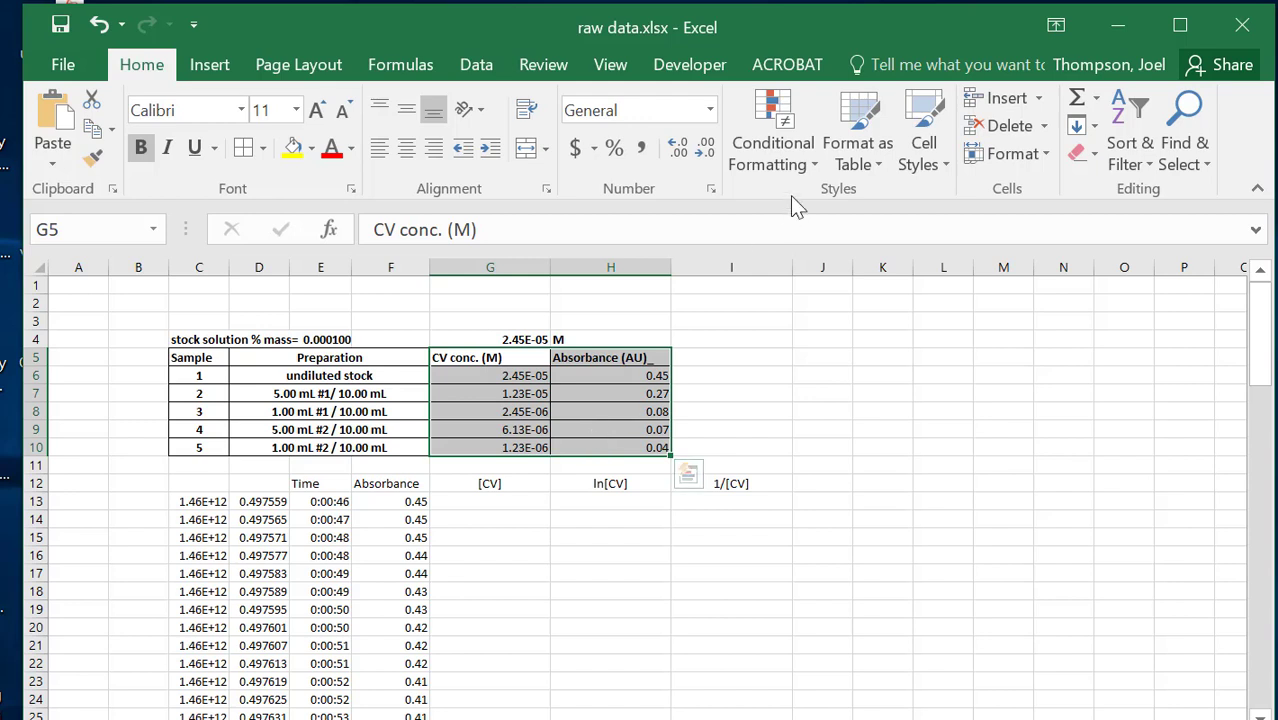
click(588, 414)
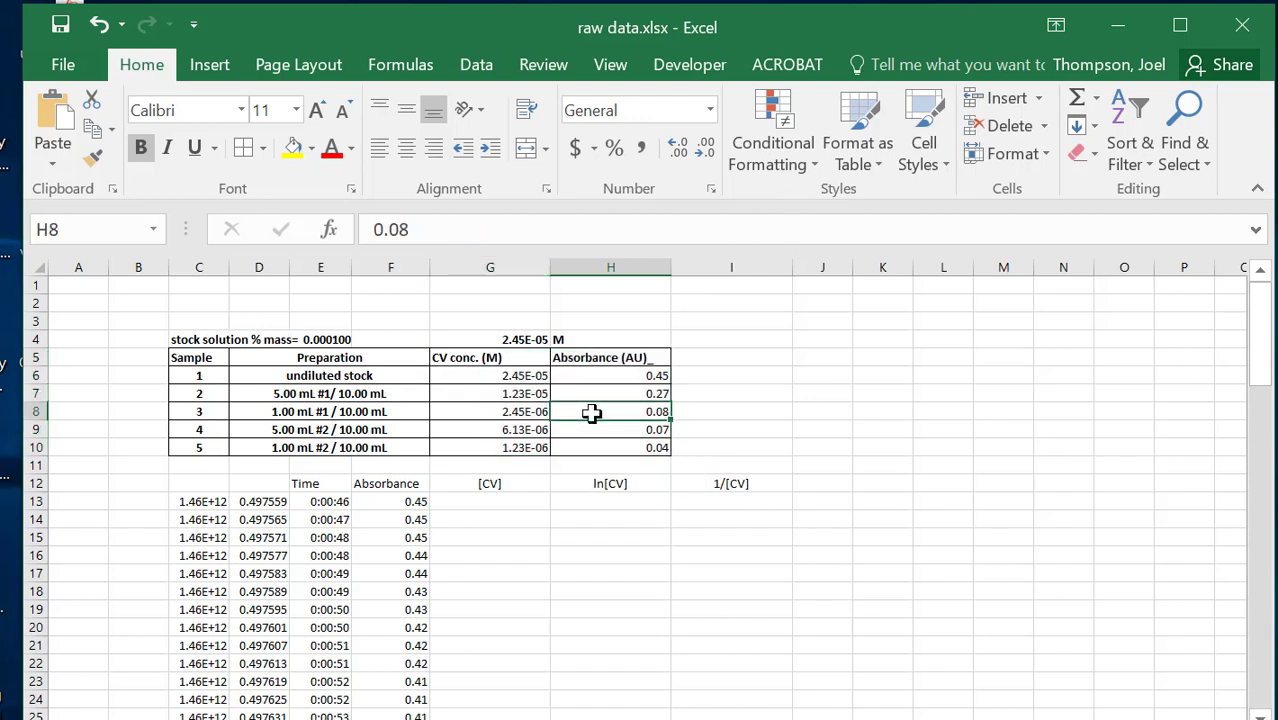
click(503, 372)
Insert a markers-only scatter chart from the concentration and absorbance data in G5 to H10 and place it beside the sample table.
drag(465, 357, 612, 438)
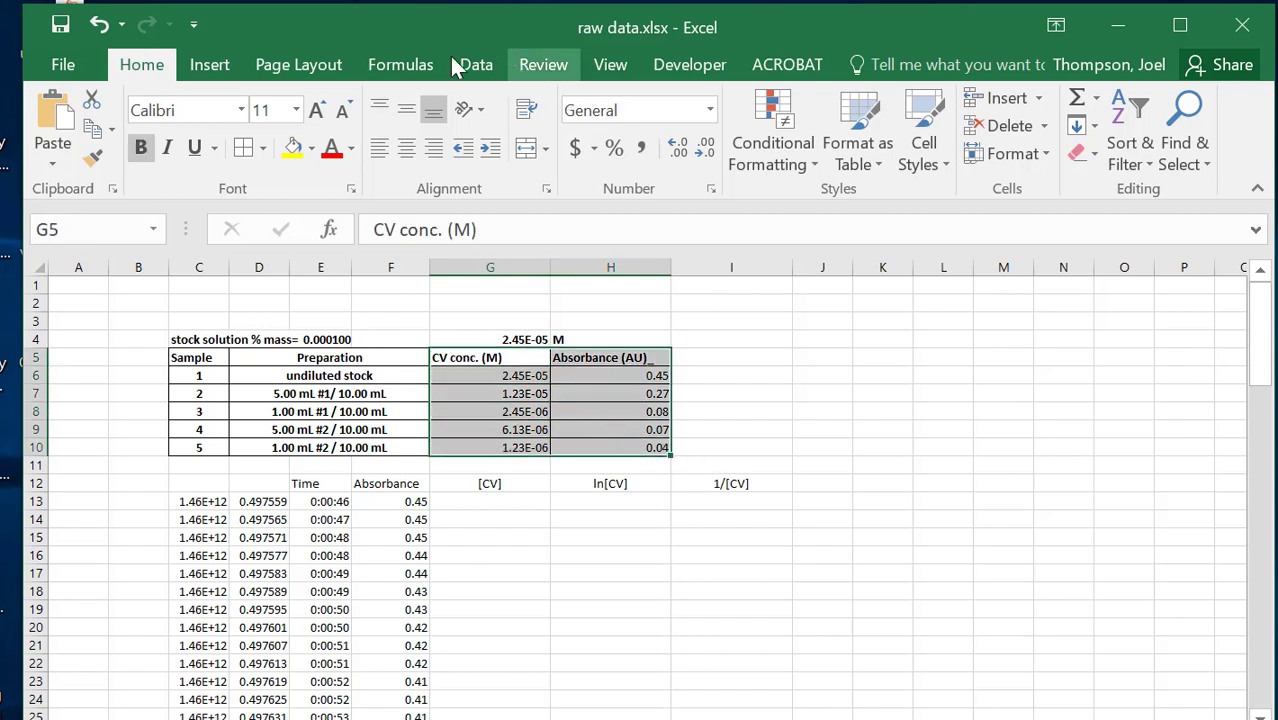
click(210, 66)
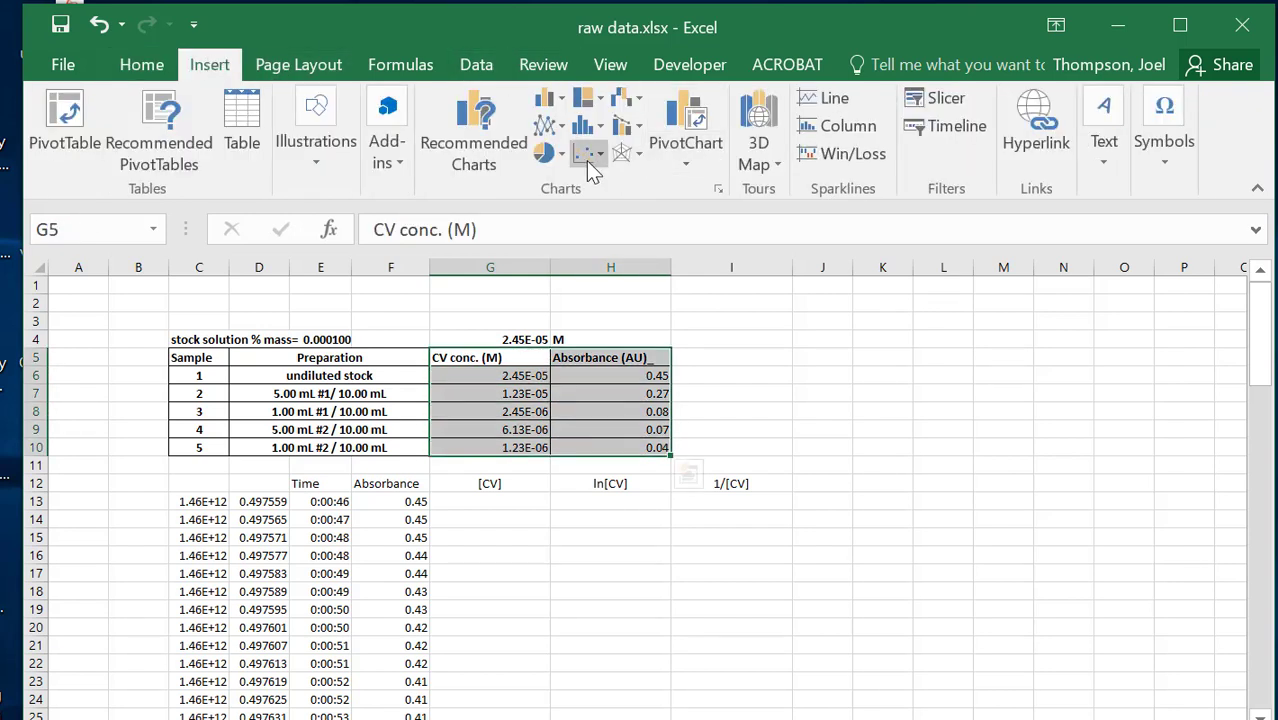
click(598, 155)
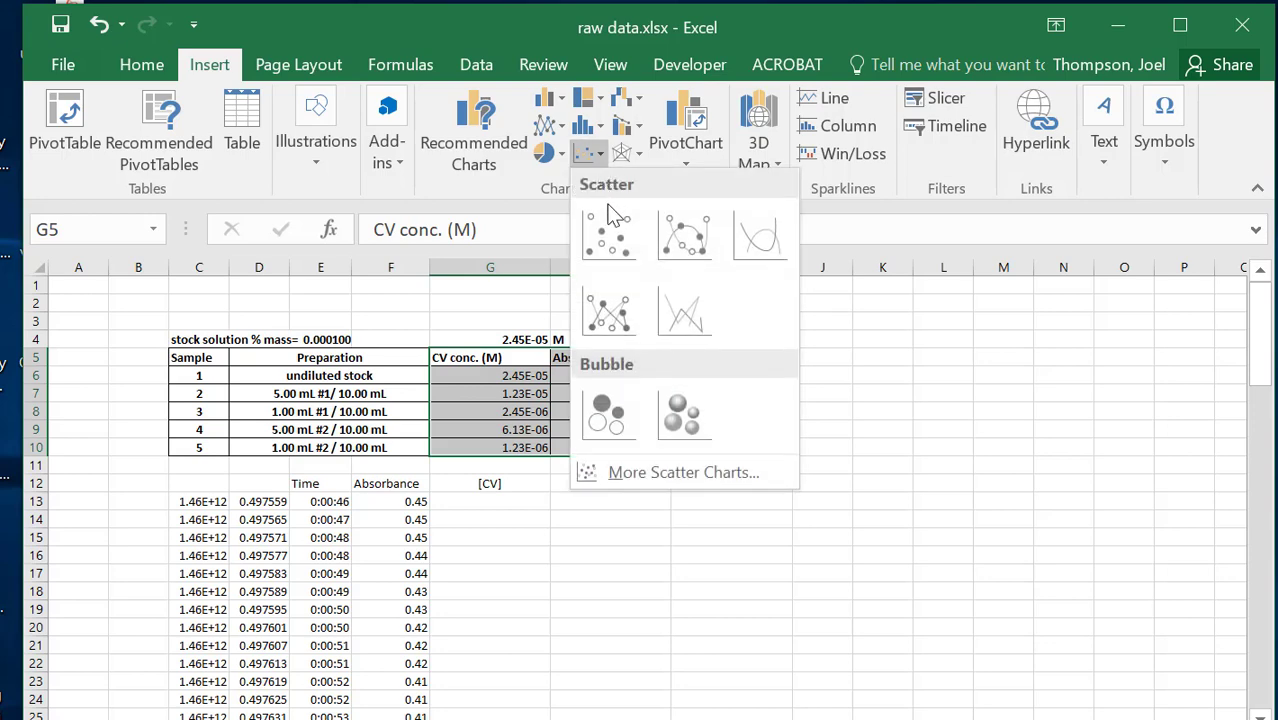
click(601, 233)
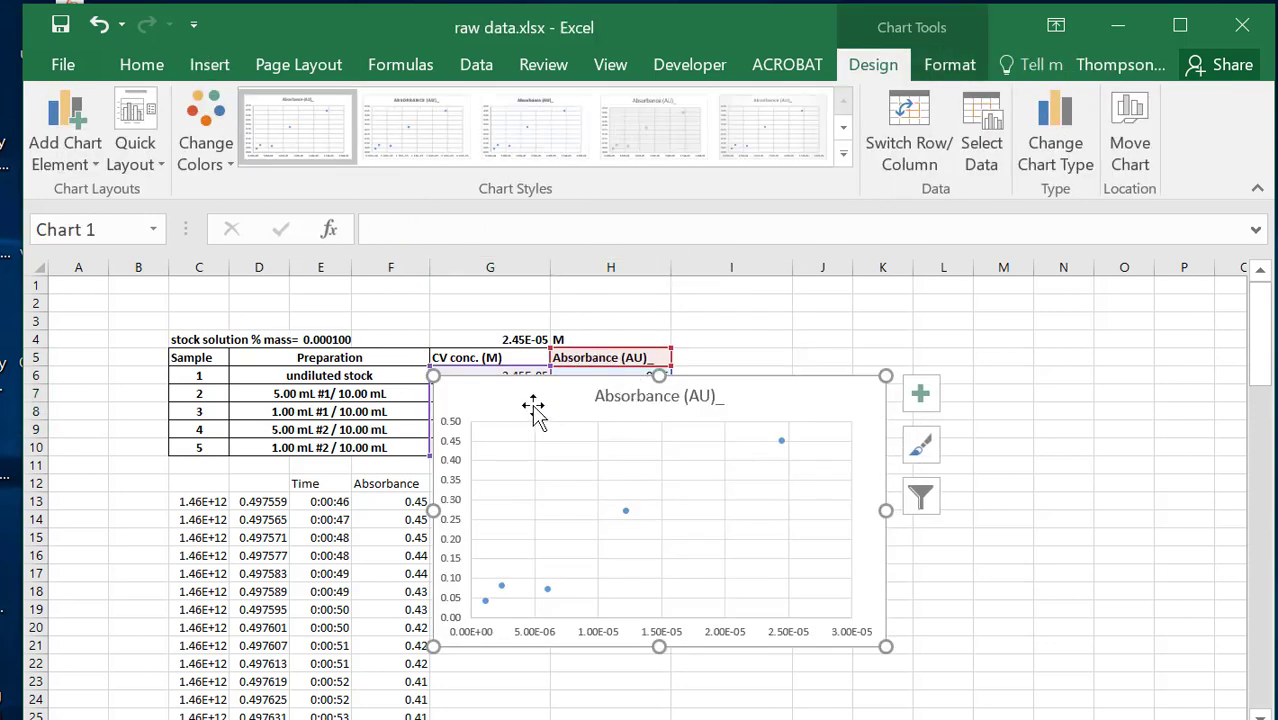
drag(517, 406, 842, 351)
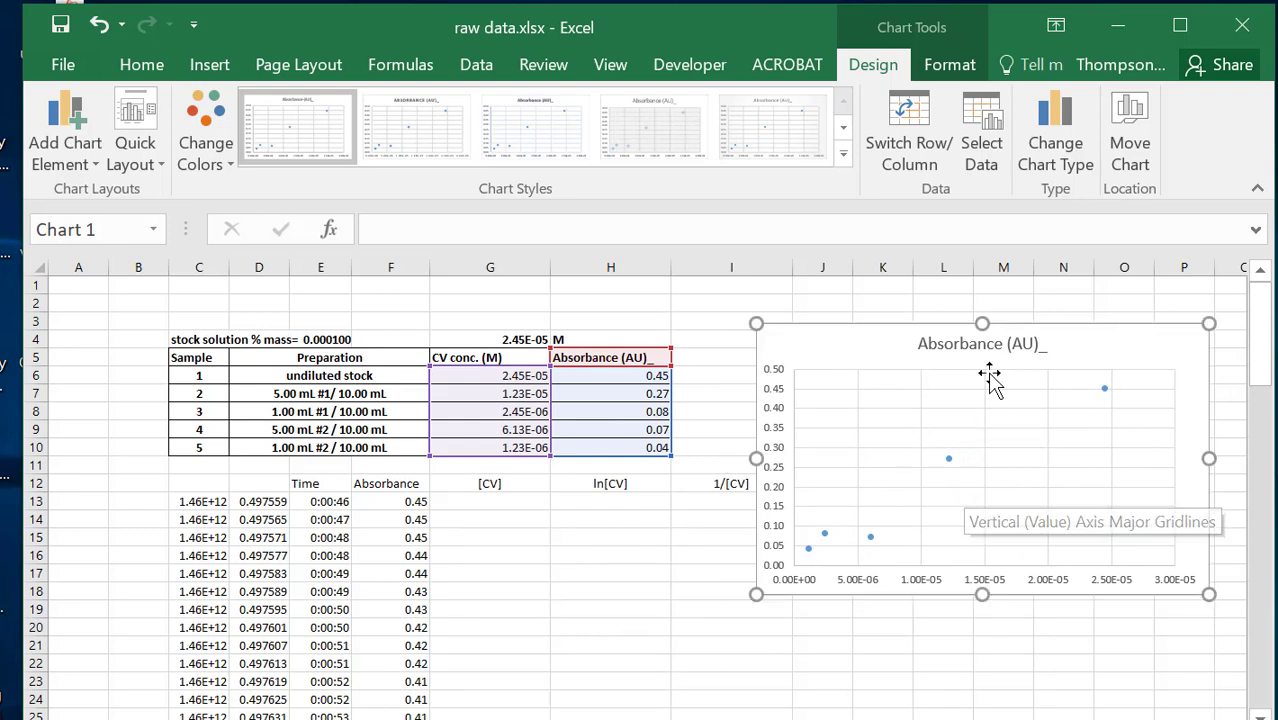
Shift the chart slightly away from the sample table and add a horizontal axis title reading [CV].
mouse_move(884, 340)
mouse_down()
mouse_move(907, 342)
mouse_move(889, 337)
mouse_up()
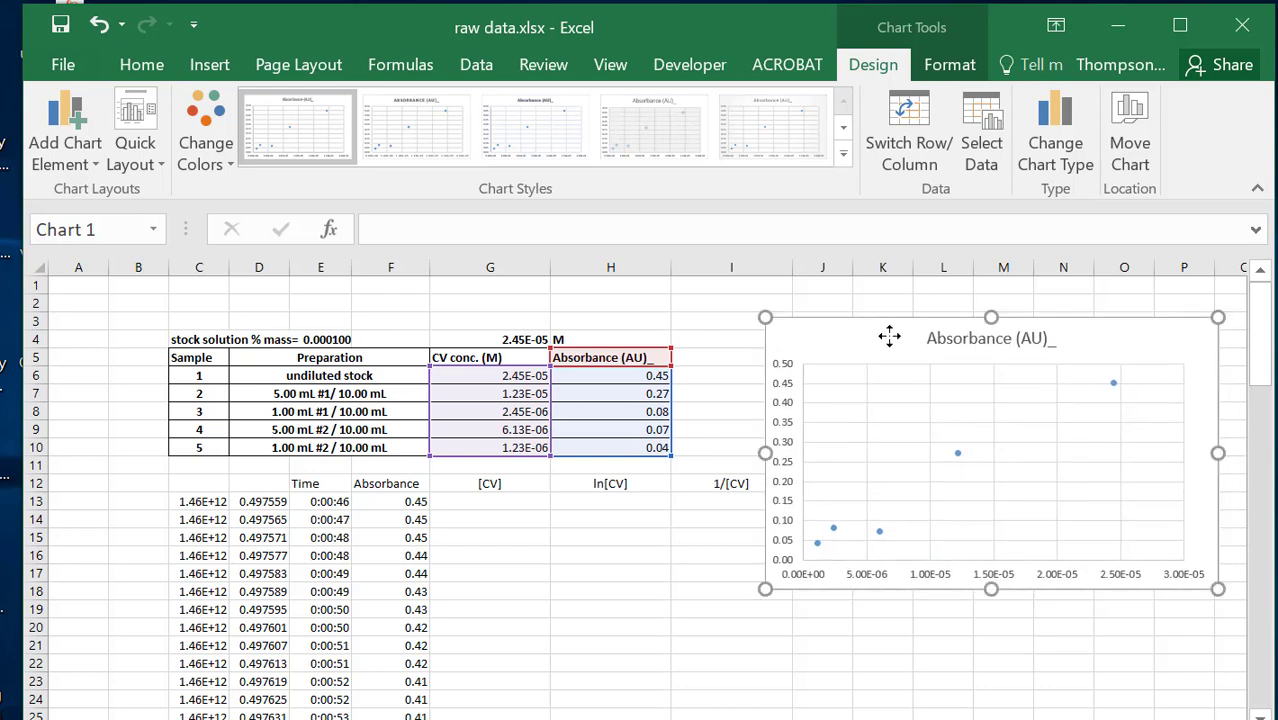
click(960, 67)
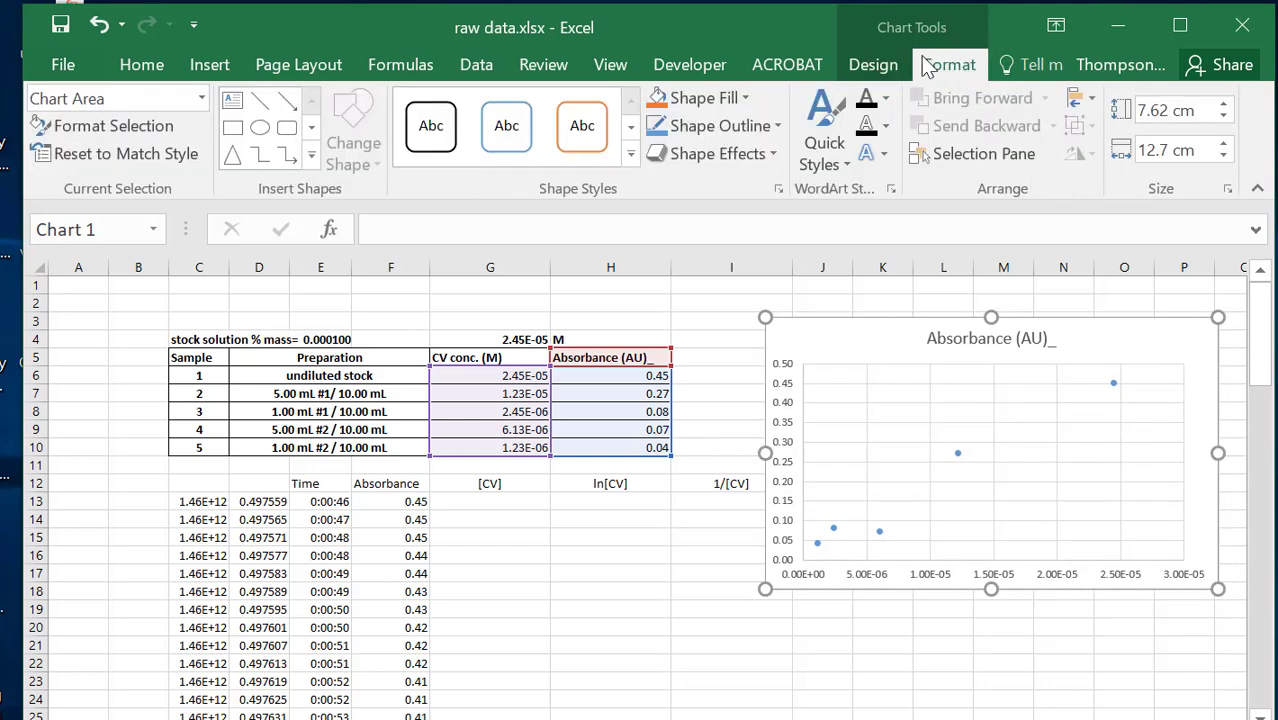
click(884, 75)
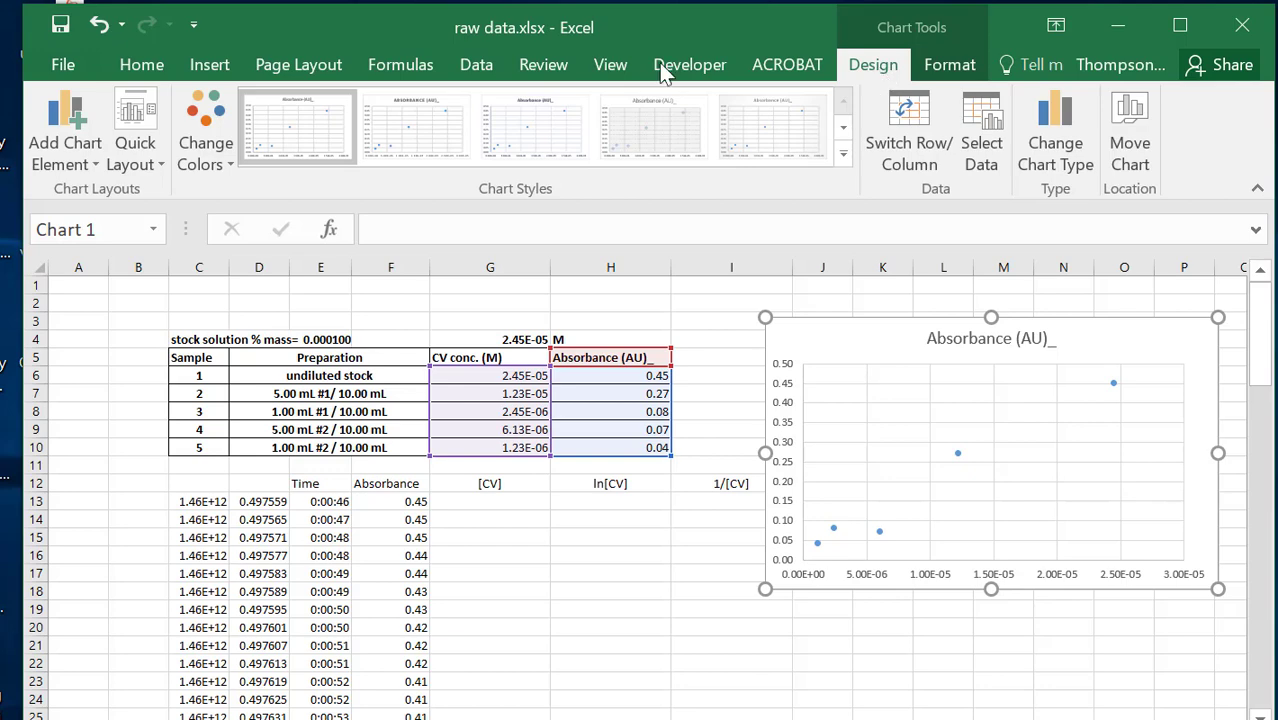
click(99, 150)
mouse_move(90, 222)
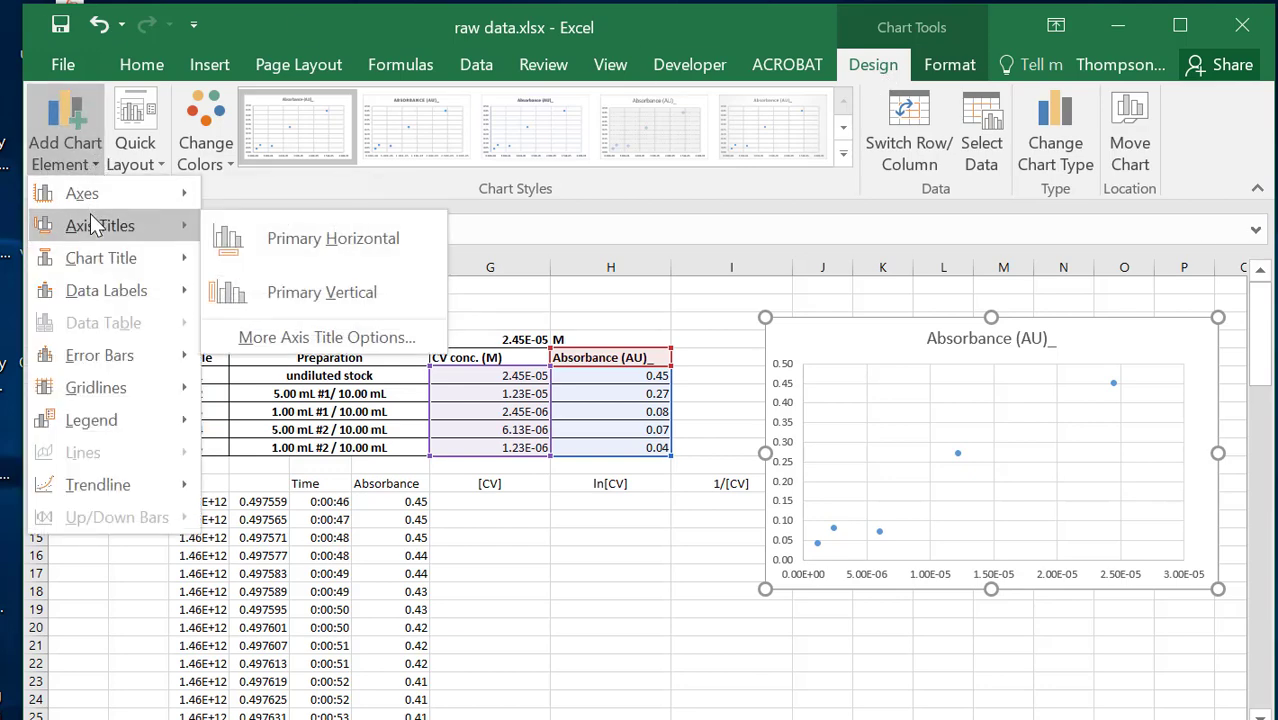
click(269, 241)
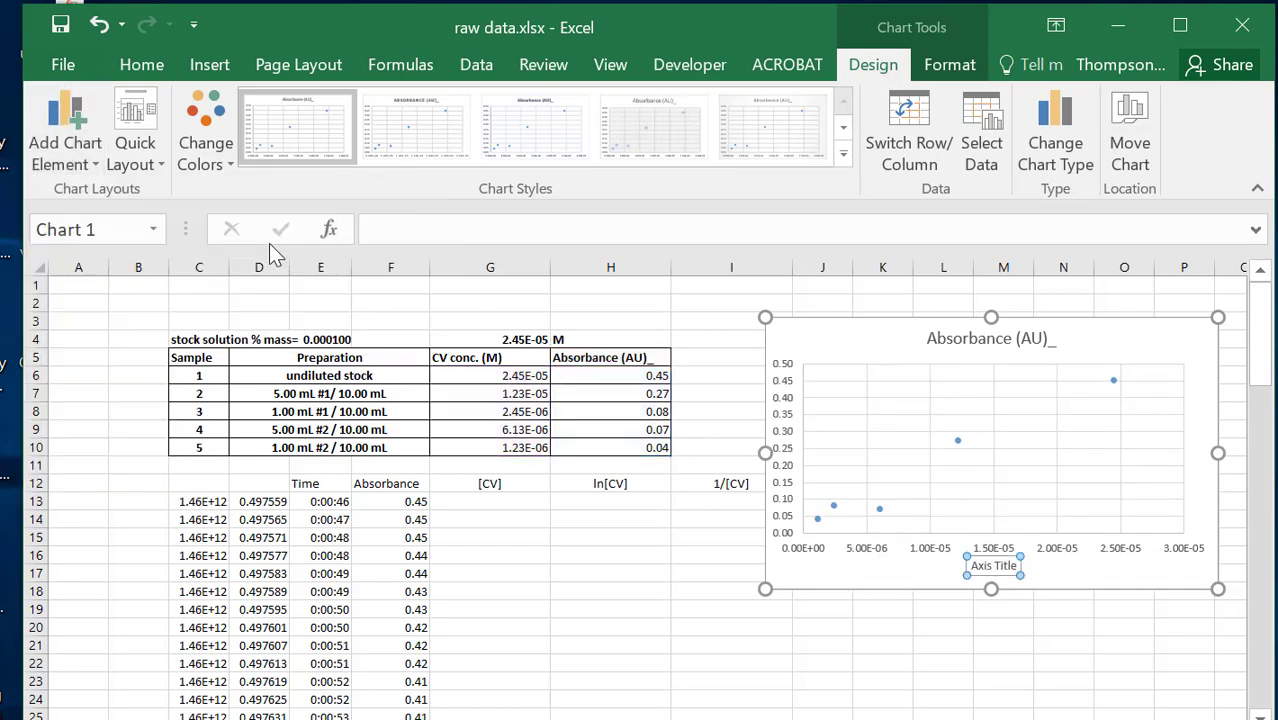
click(1013, 566)
key(BackSpace)
key(BackSpace)
key(BackSpace)
key(BackSpace)
key(BackSpace)
key(BackSpace)
key(BackSpace)
key(BackSpace)
key(BackSpace)
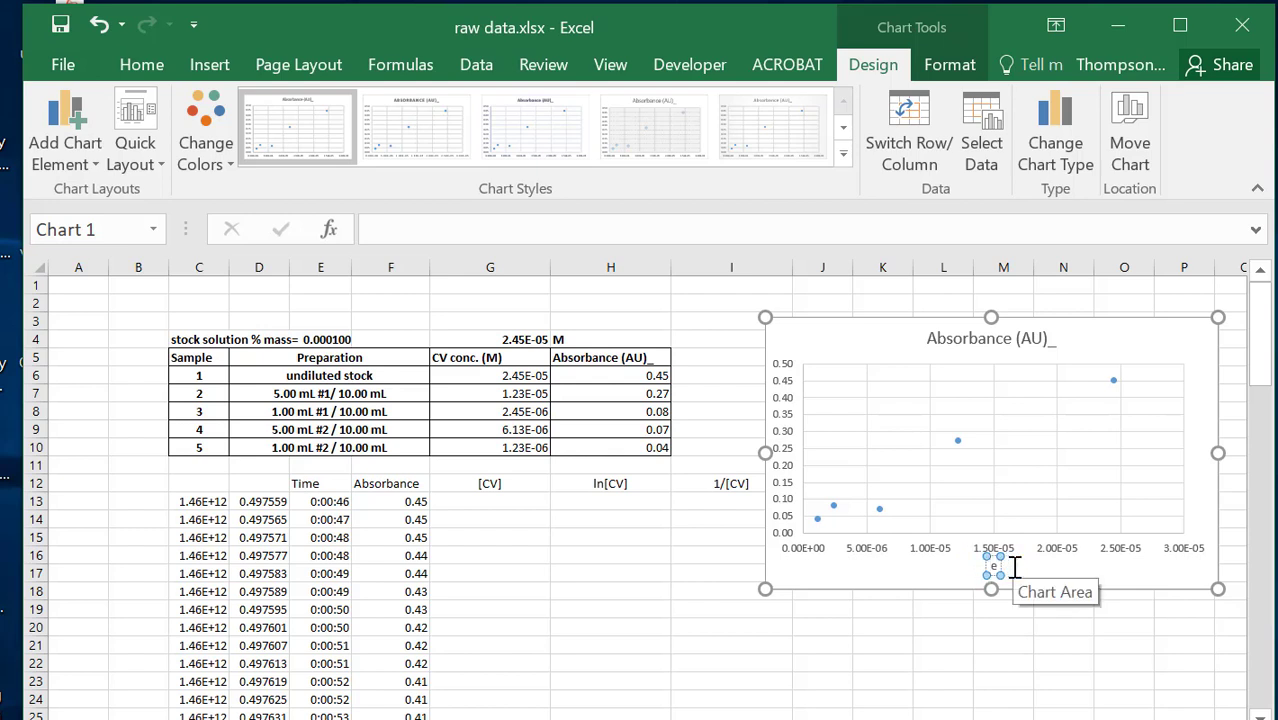
key(BackSpace)
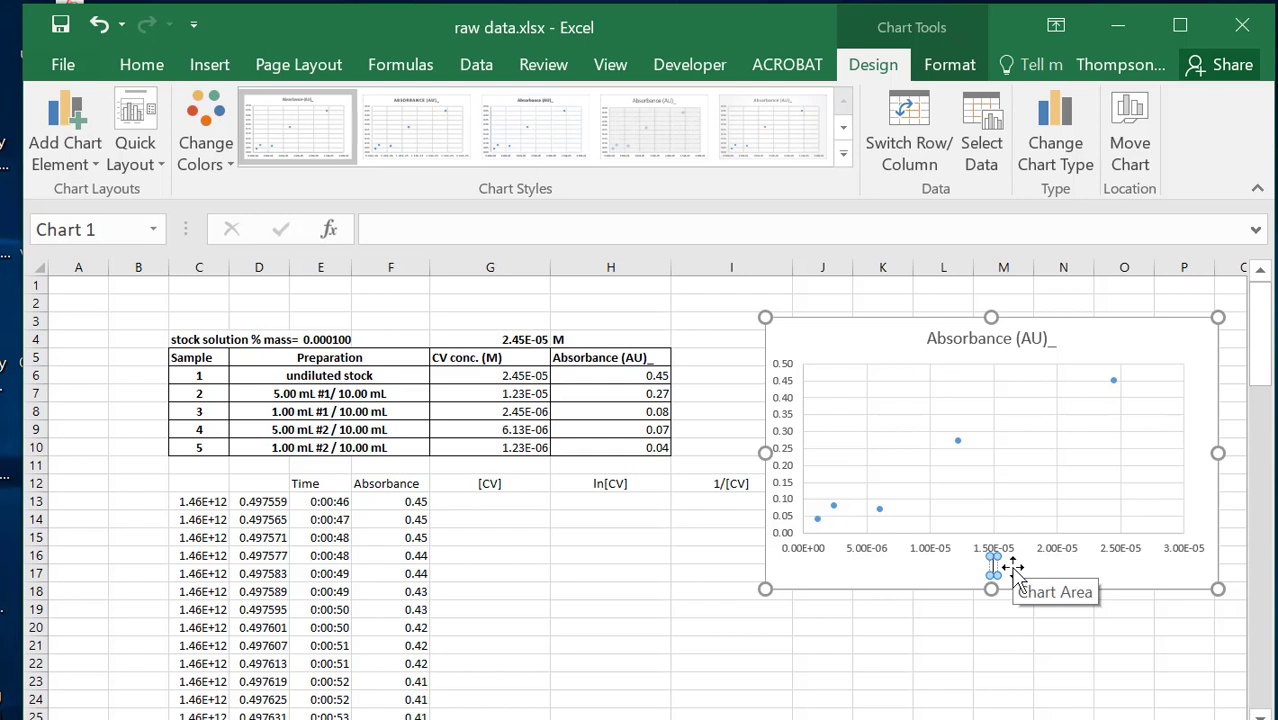
text([CV])
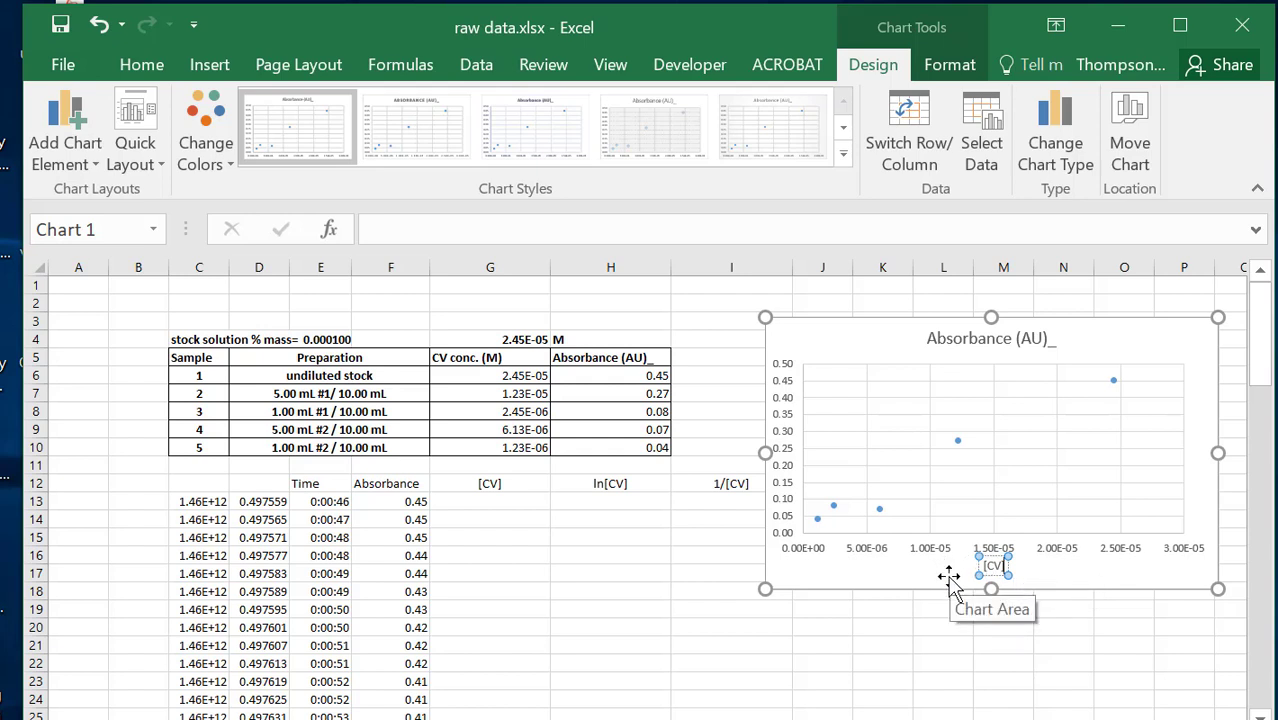
click(899, 570)
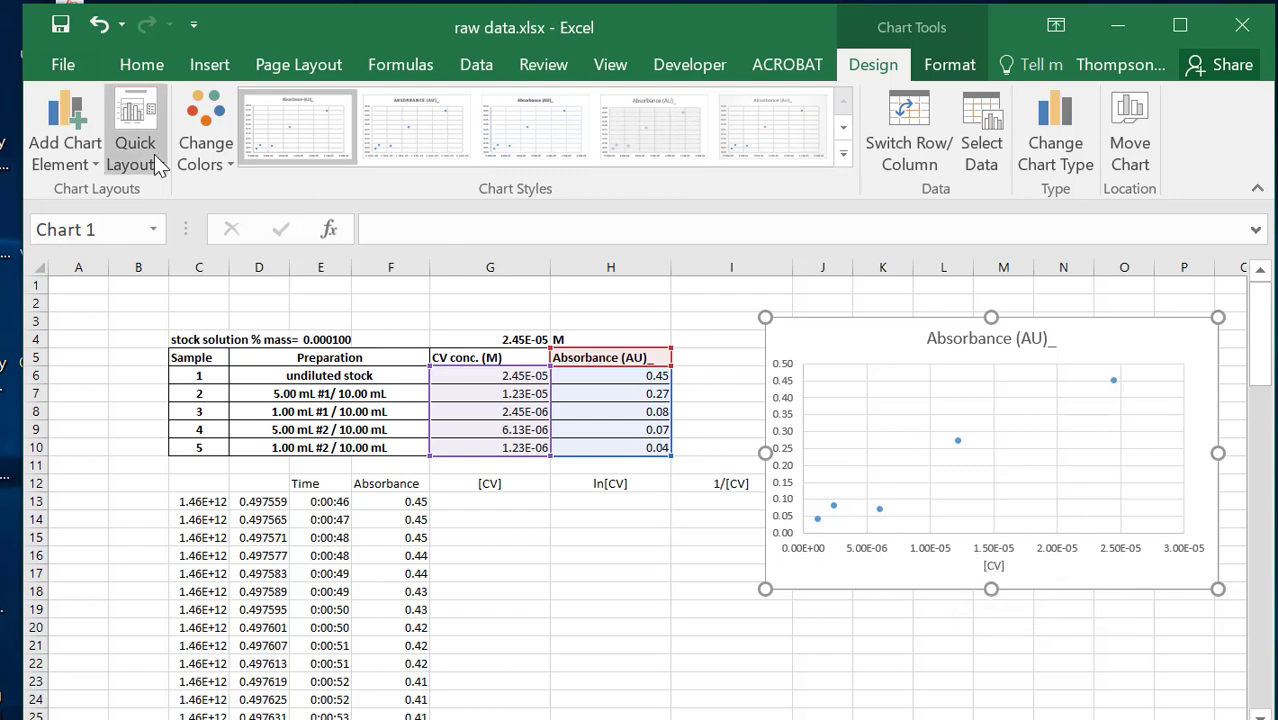
Add a vertical axis title to the scatter chart reading "Absorance (AU)".
click(91, 152)
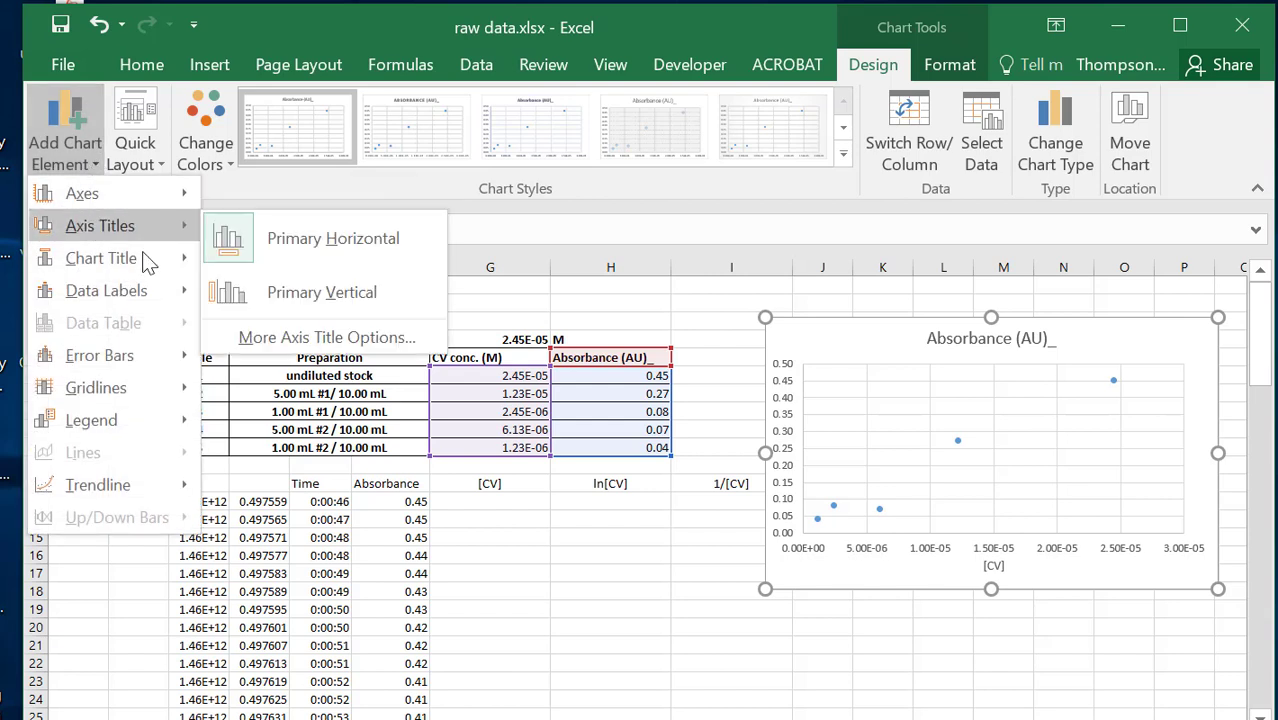
click(230, 294)
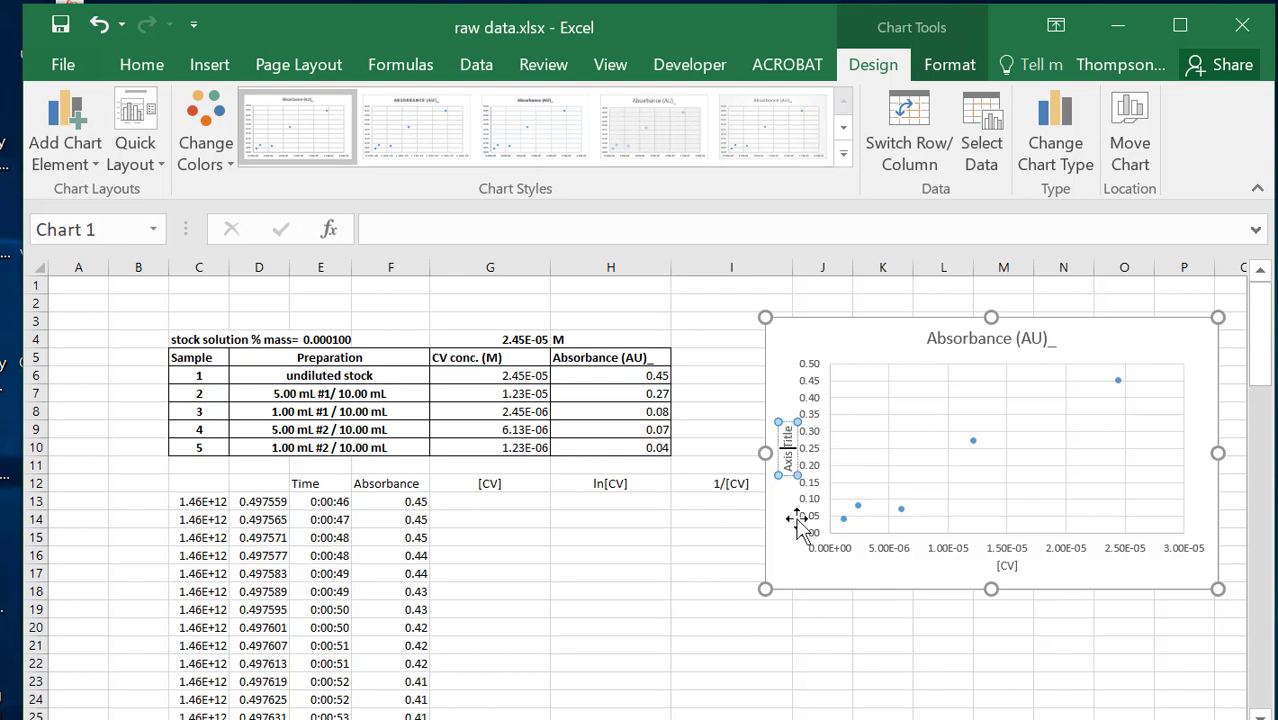
key(Right)
key(Right)
key(Right)
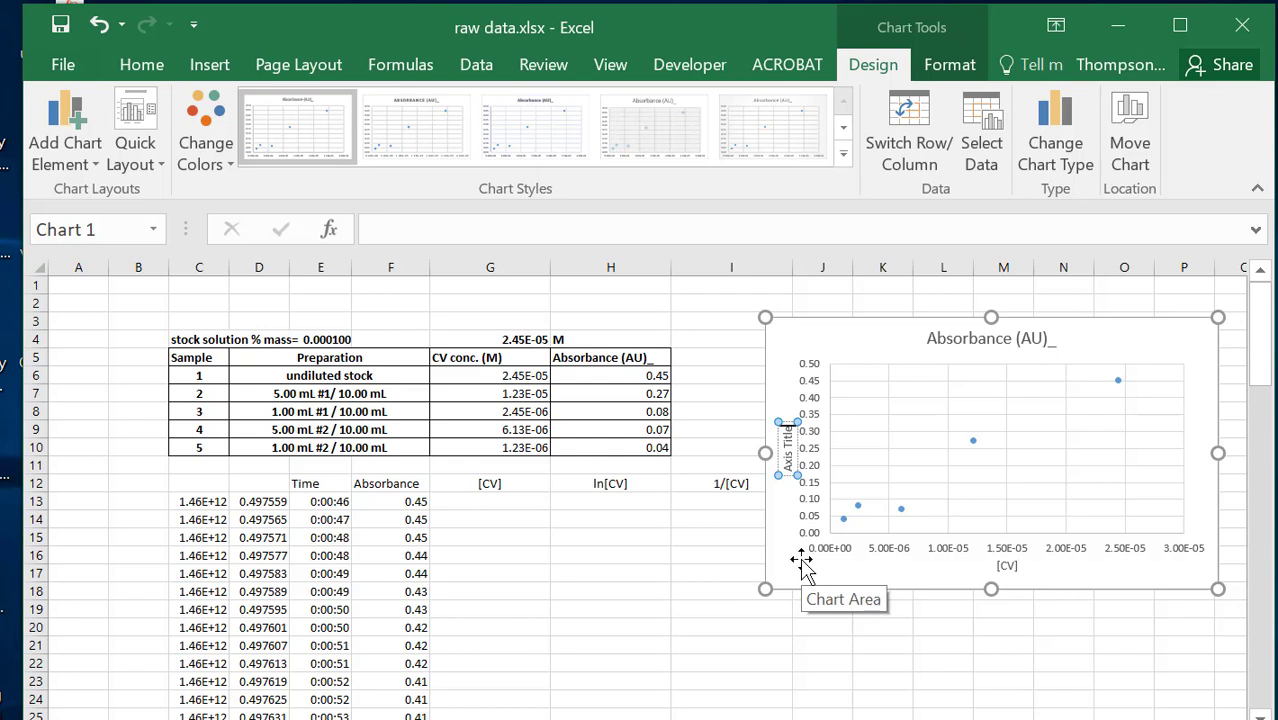
key(BackSpace)
key(BackSpace)
key(BackSpace)
key(BackSpace)
key(BackSpace)
key(BackSpace)
key(BackSpace)
key(BackSpace)
key(BackSpace)
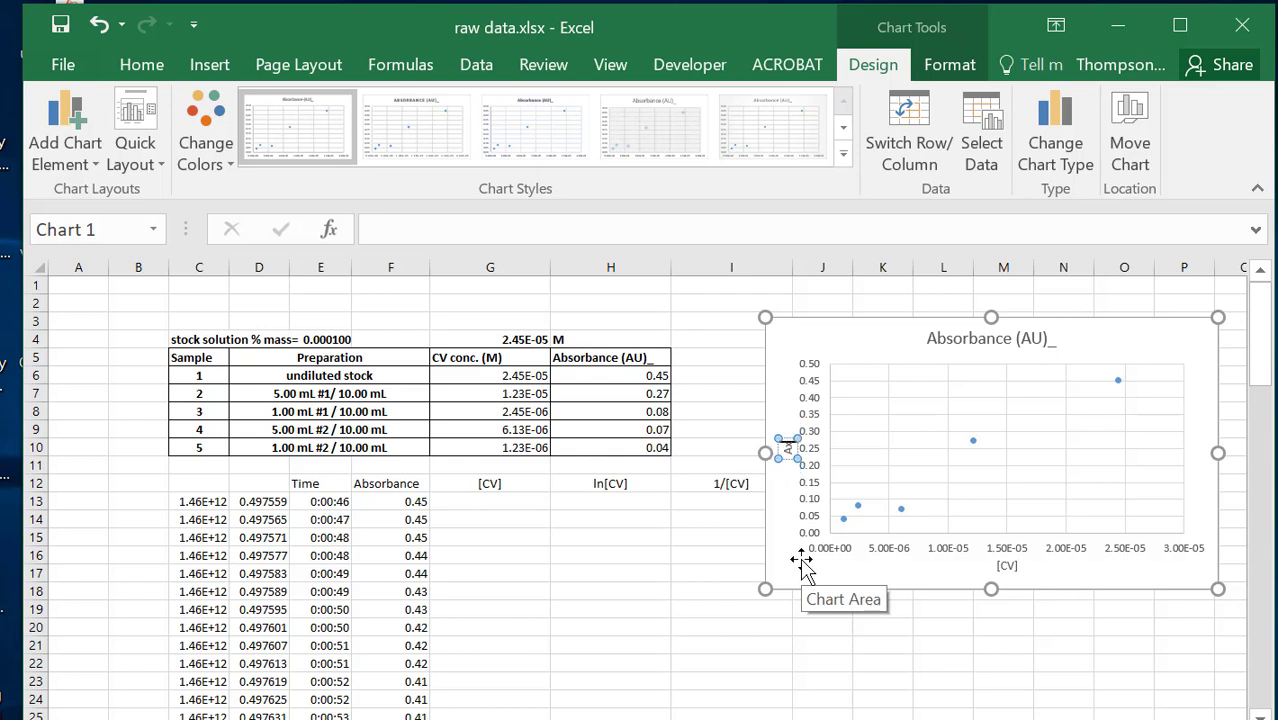
text(bsor)
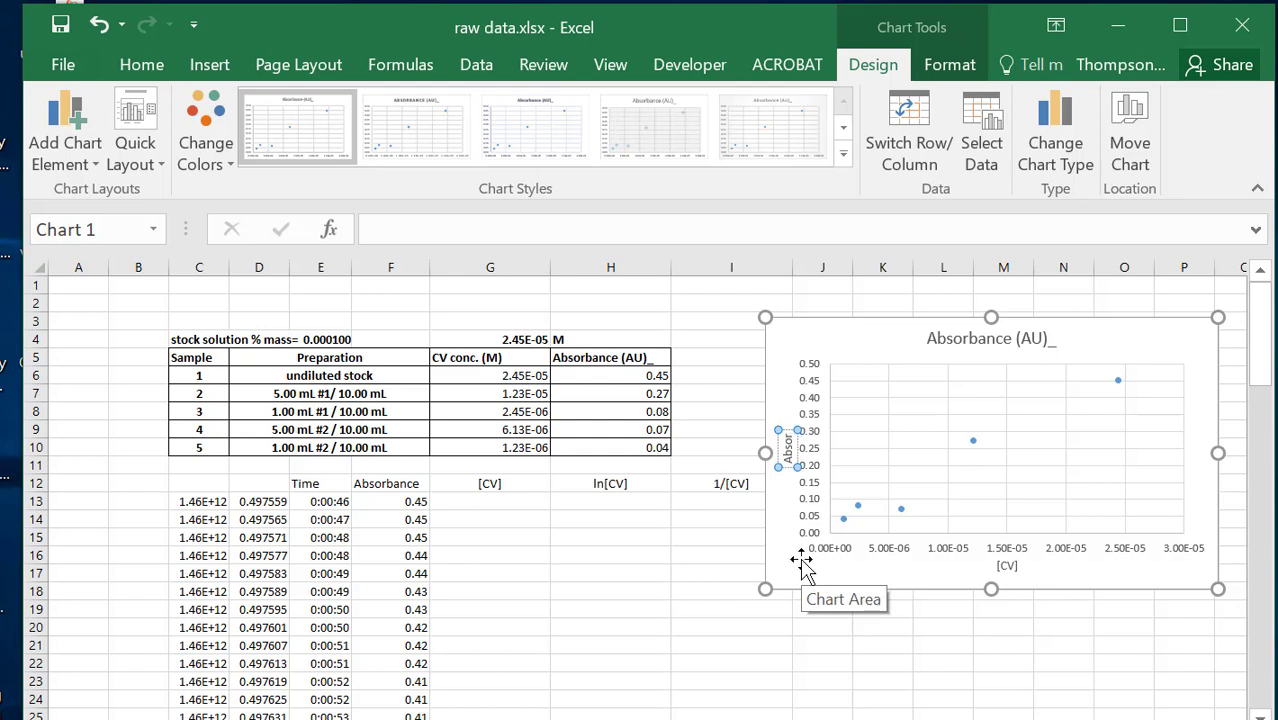
text(bance)
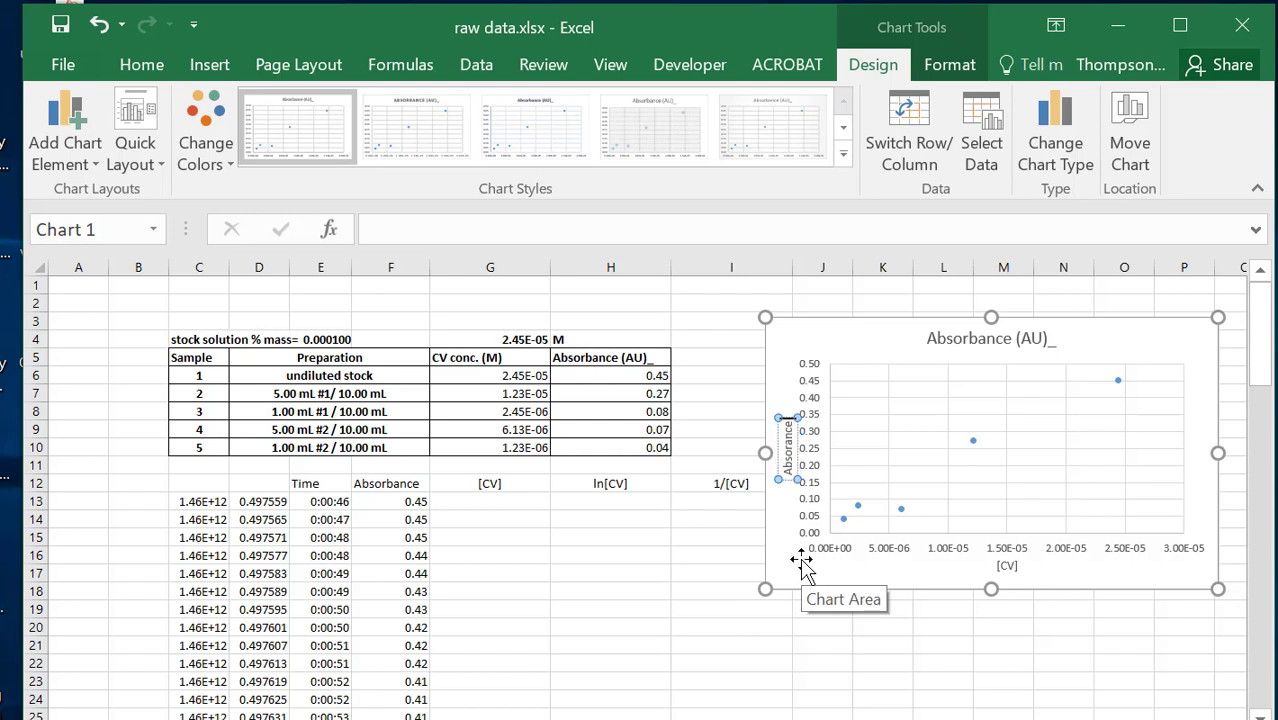
text( (A)
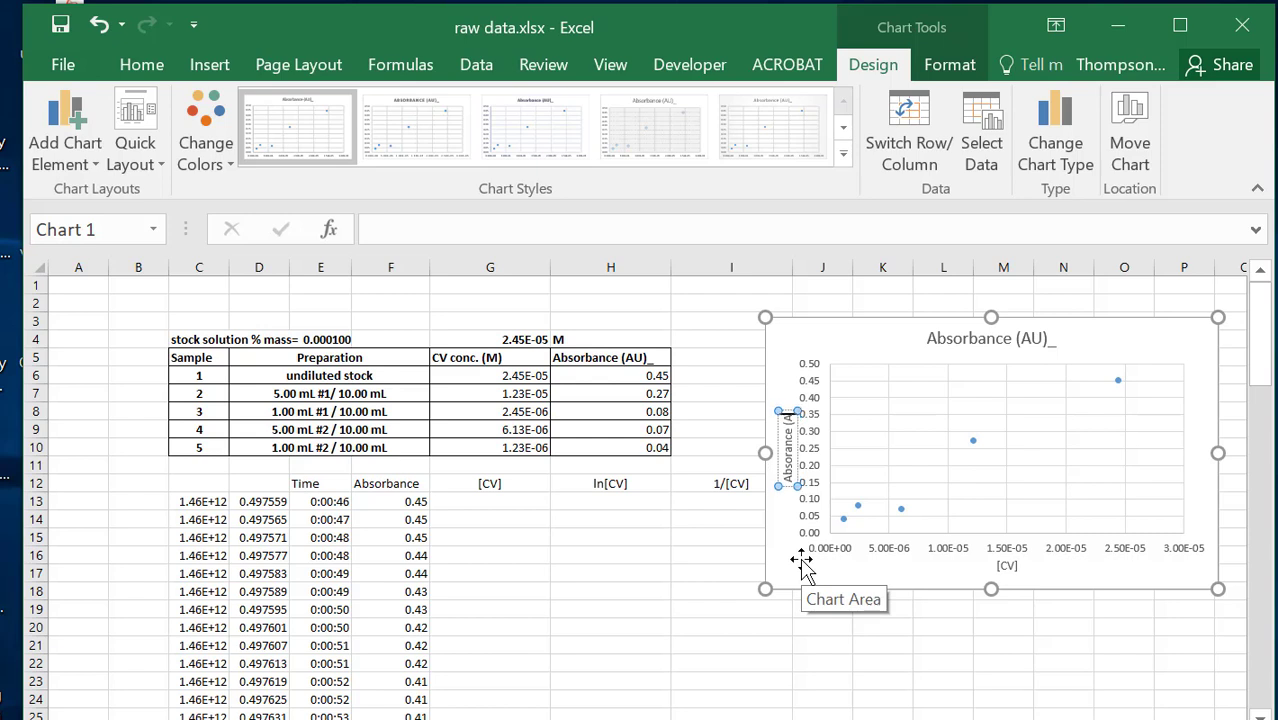
text(U)
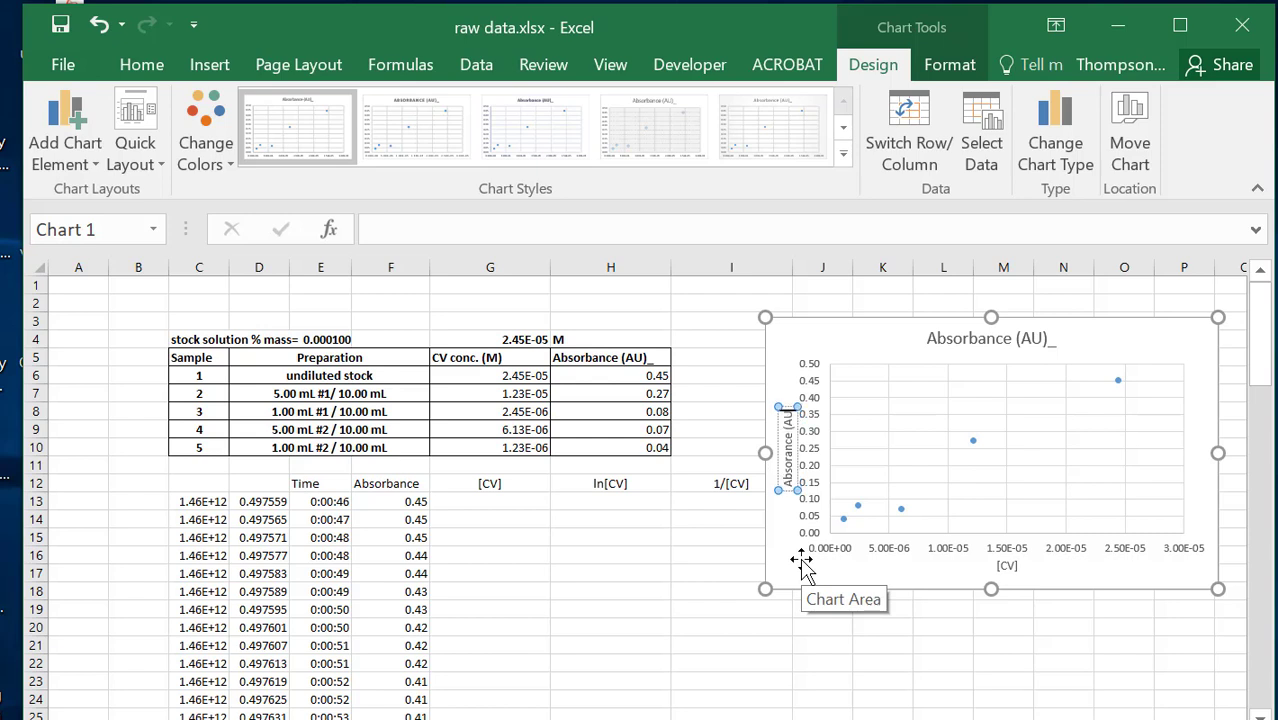
text())
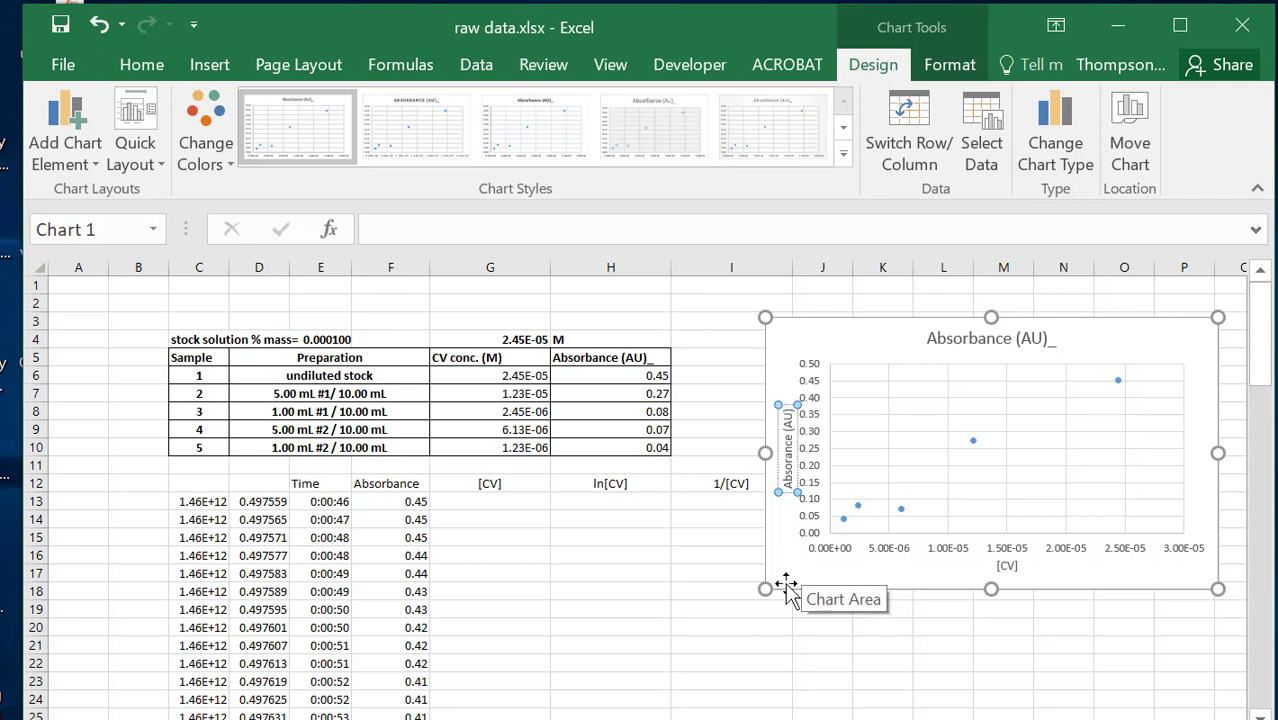
click(714, 571)
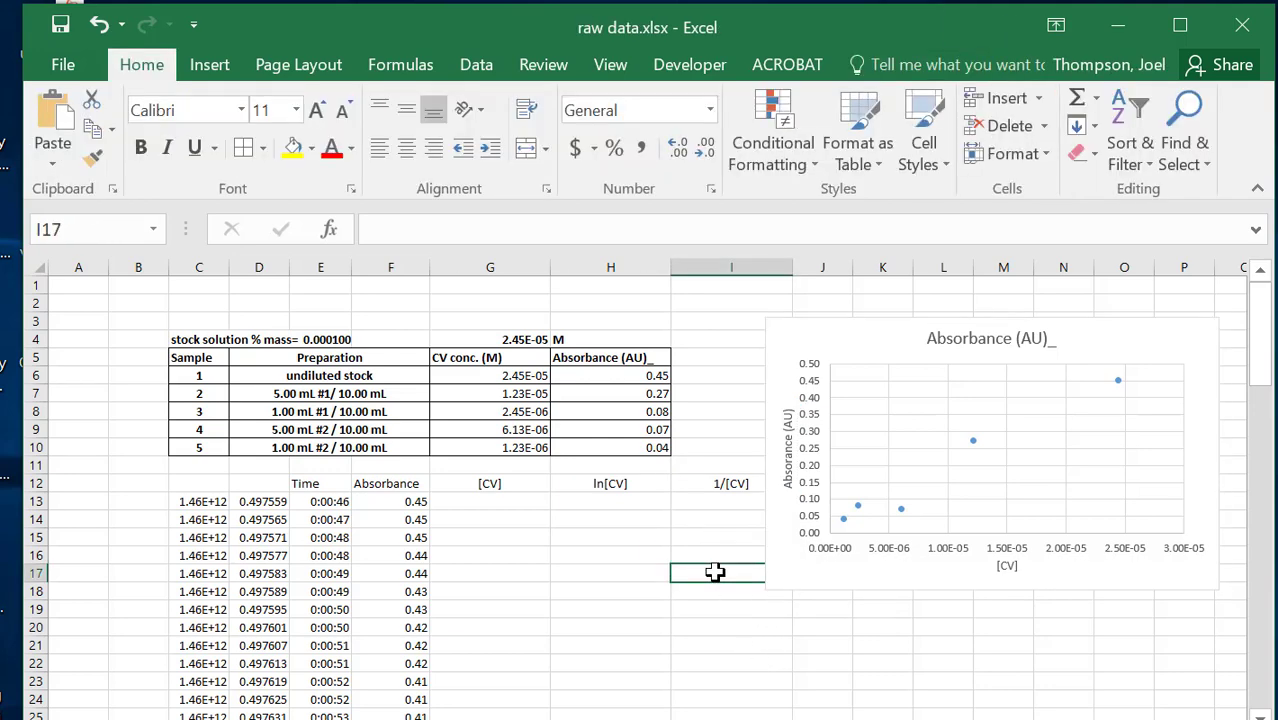
Replace the chart title with "Calibration Curve for CV".
click(973, 326)
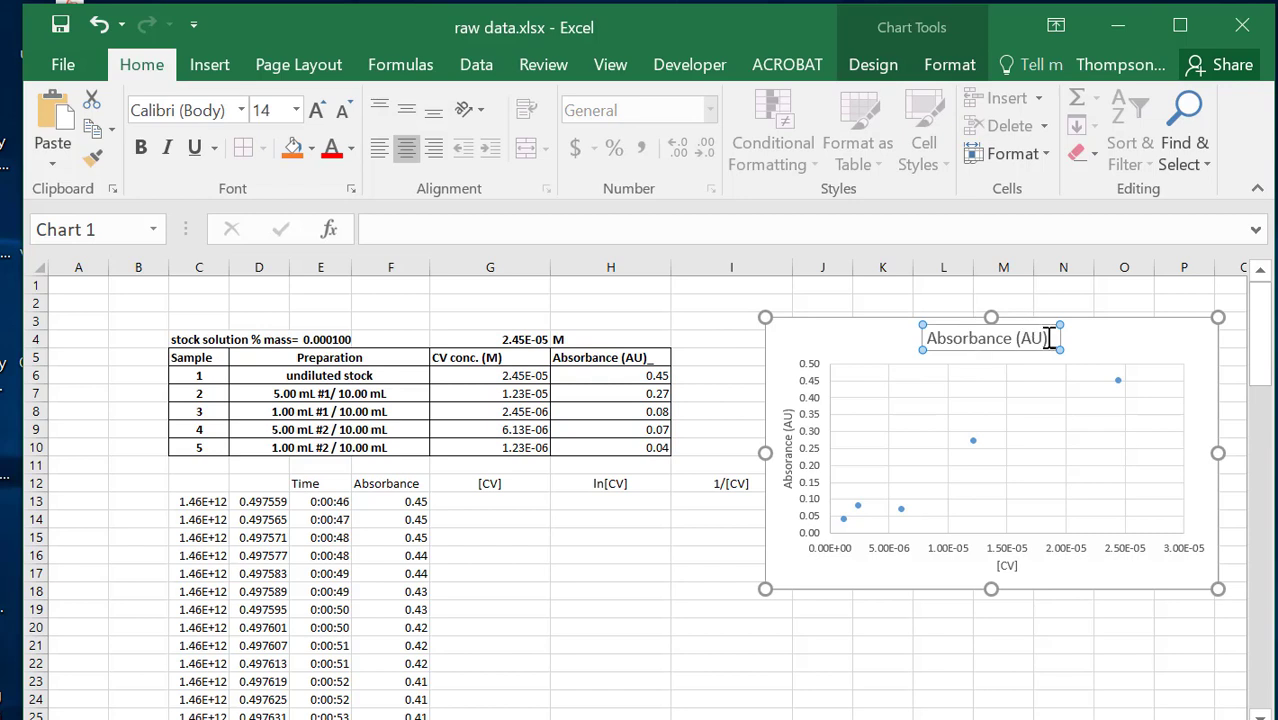
drag(1049, 338, 917, 337)
text(Ca)
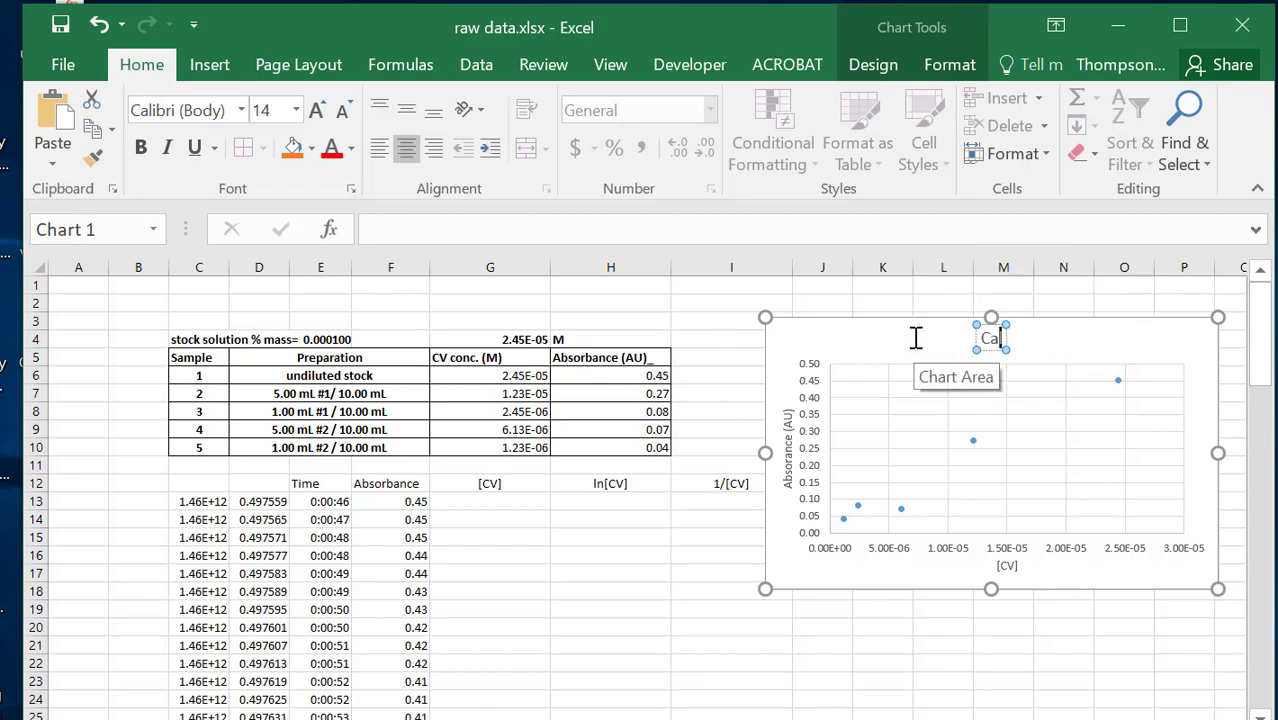
text(libration)
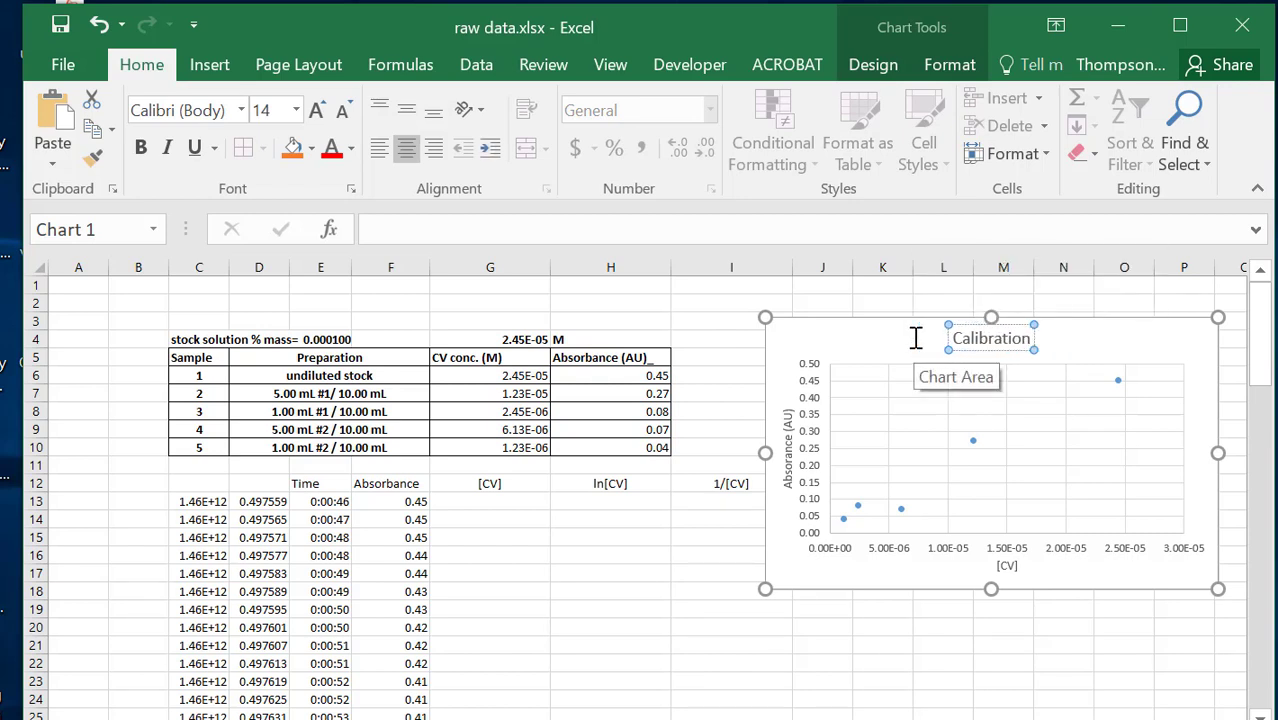
text( Curve ro)
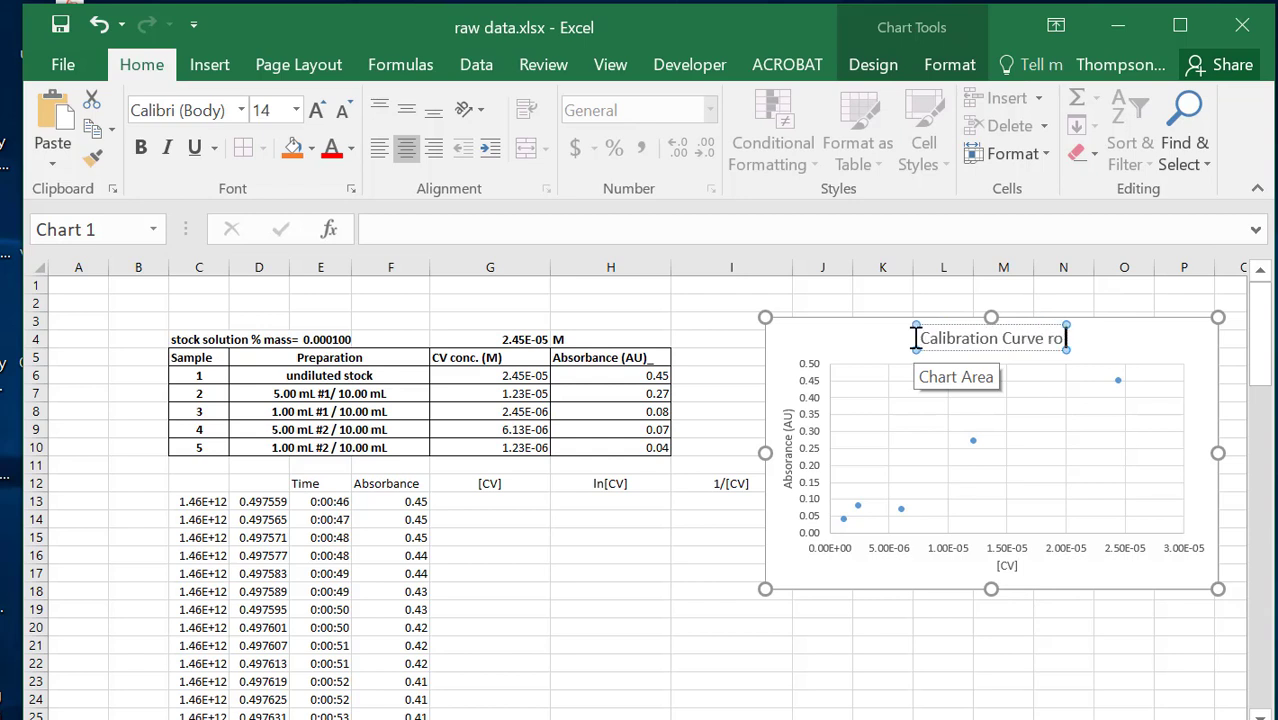
key(BackSpace)
key(BackSpace)
text(for)
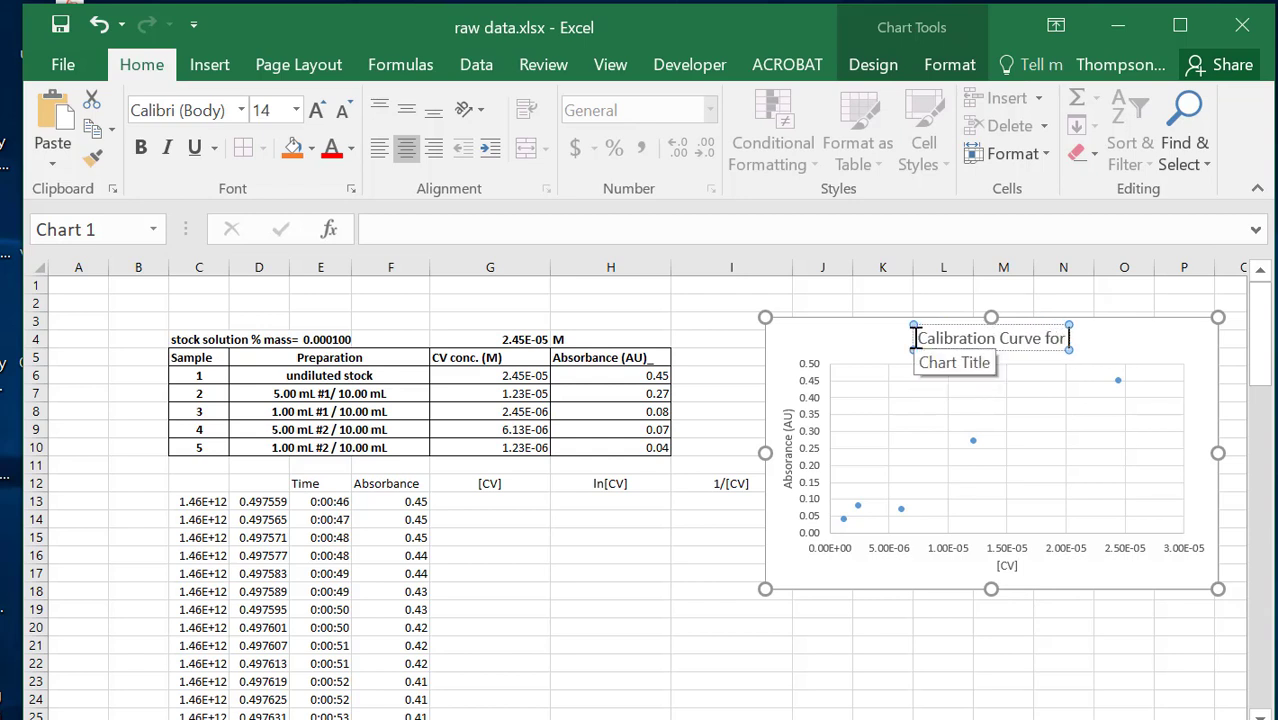
text( CV)
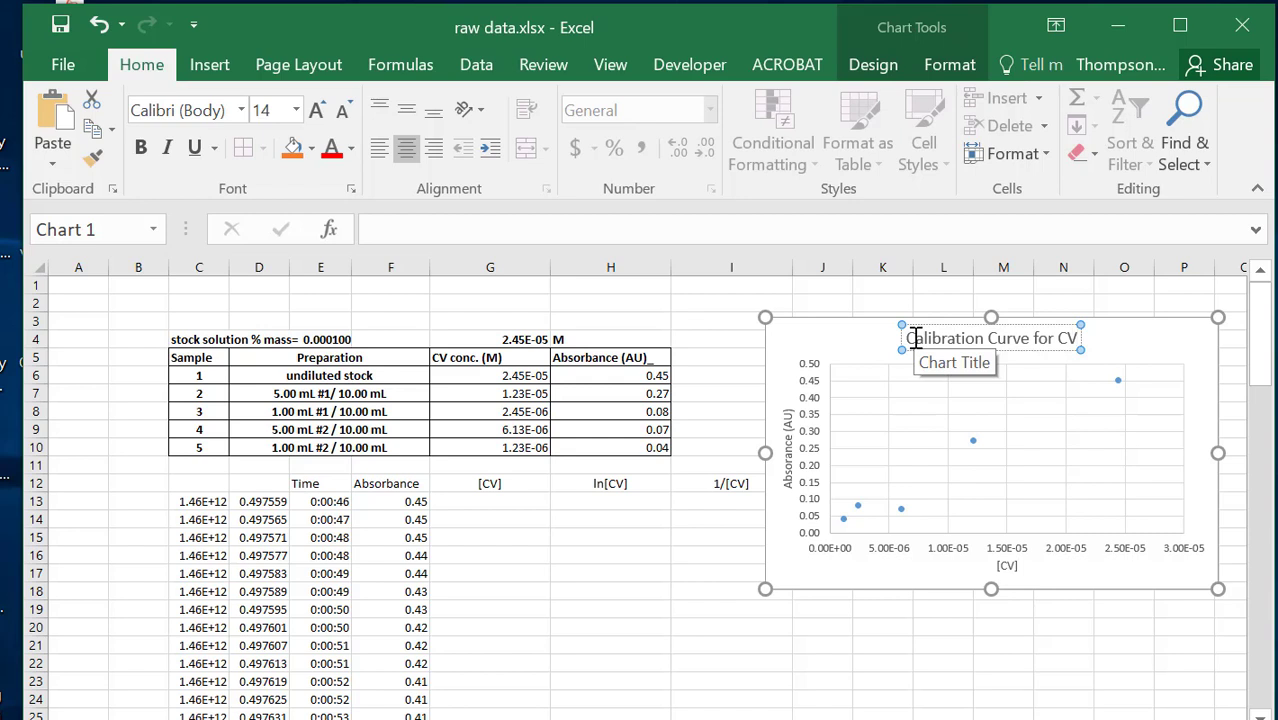
click(688, 594)
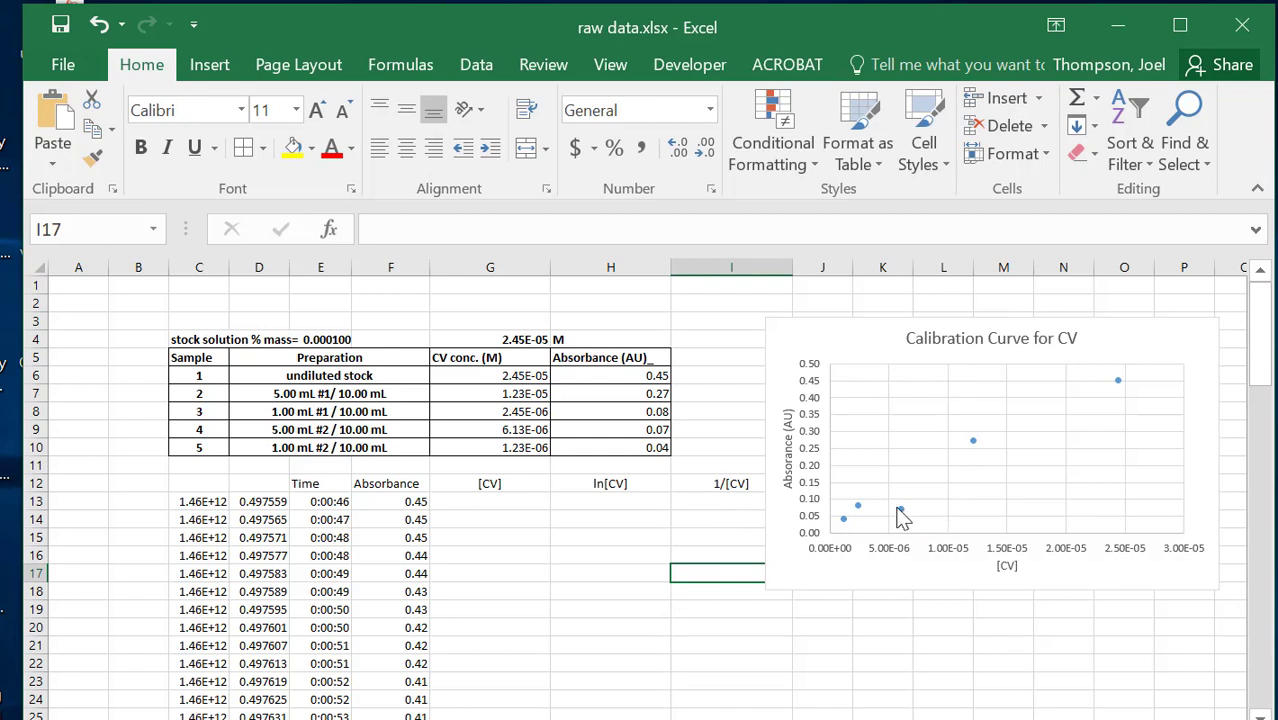
Add a linear trendline to the absorbance series with its equation and R-squared value displayed on the chart.
mouse_move(901, 516)
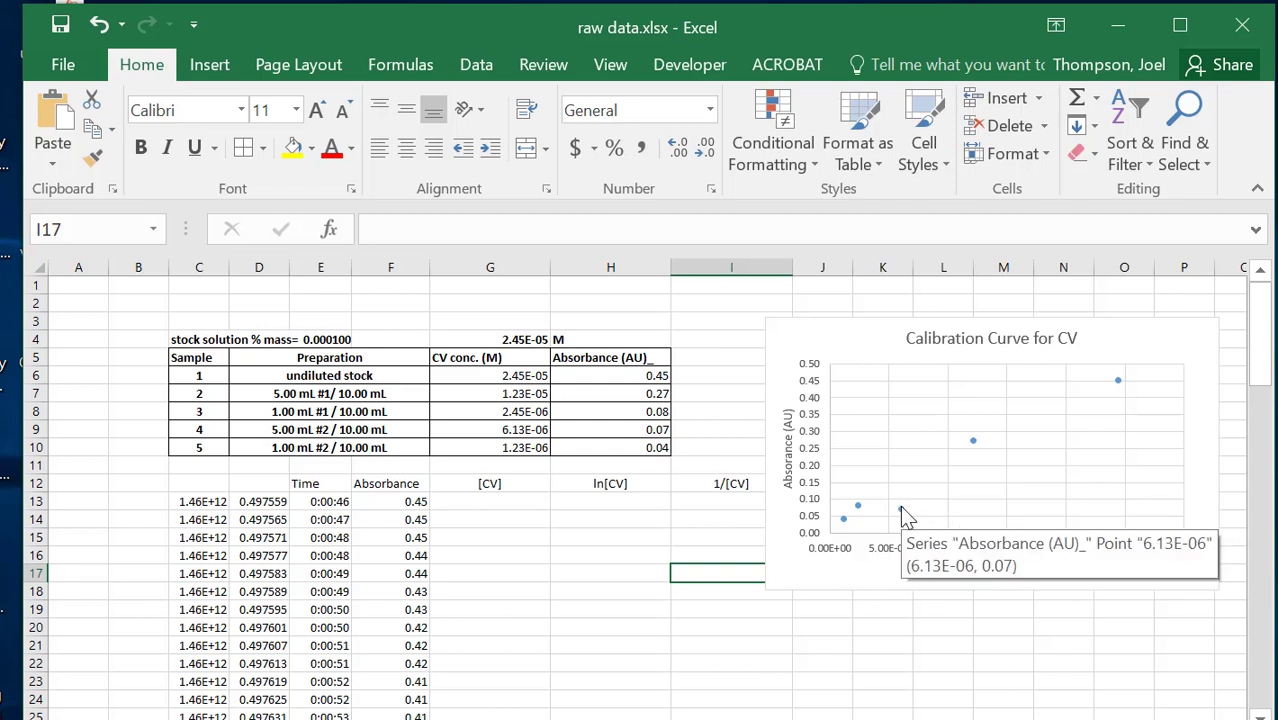
right_click(901, 510)
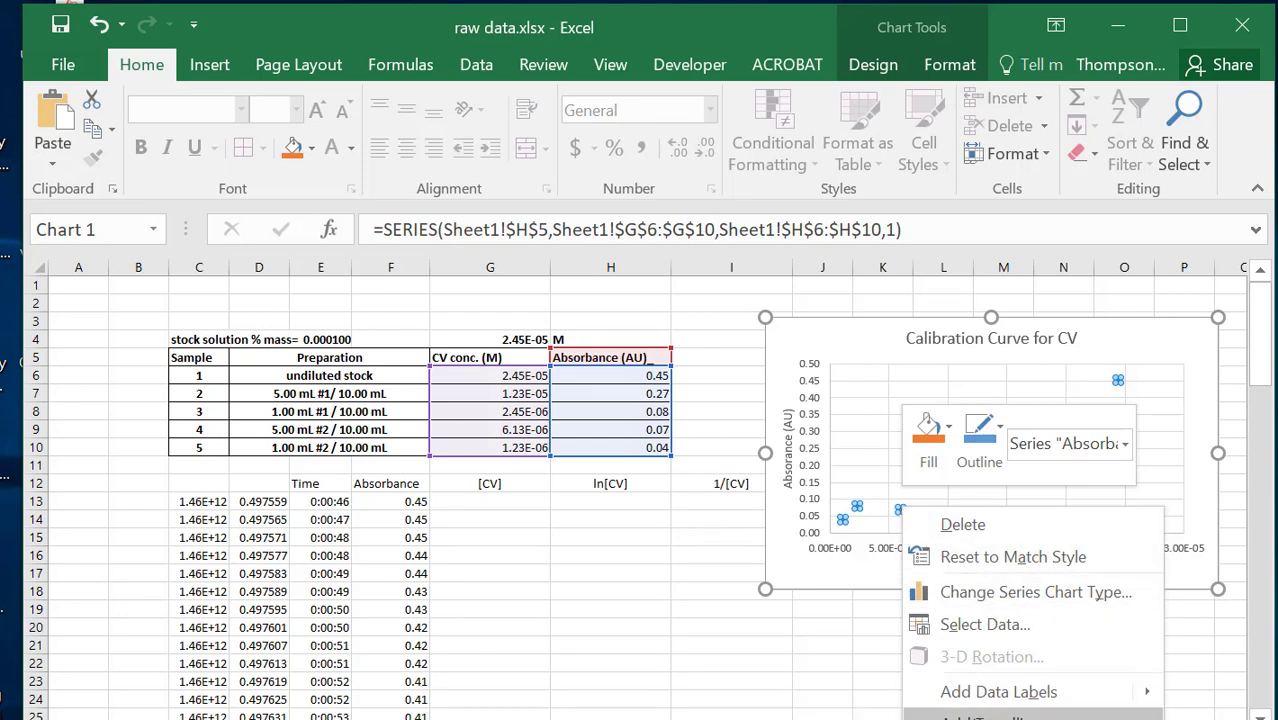
click(990, 716)
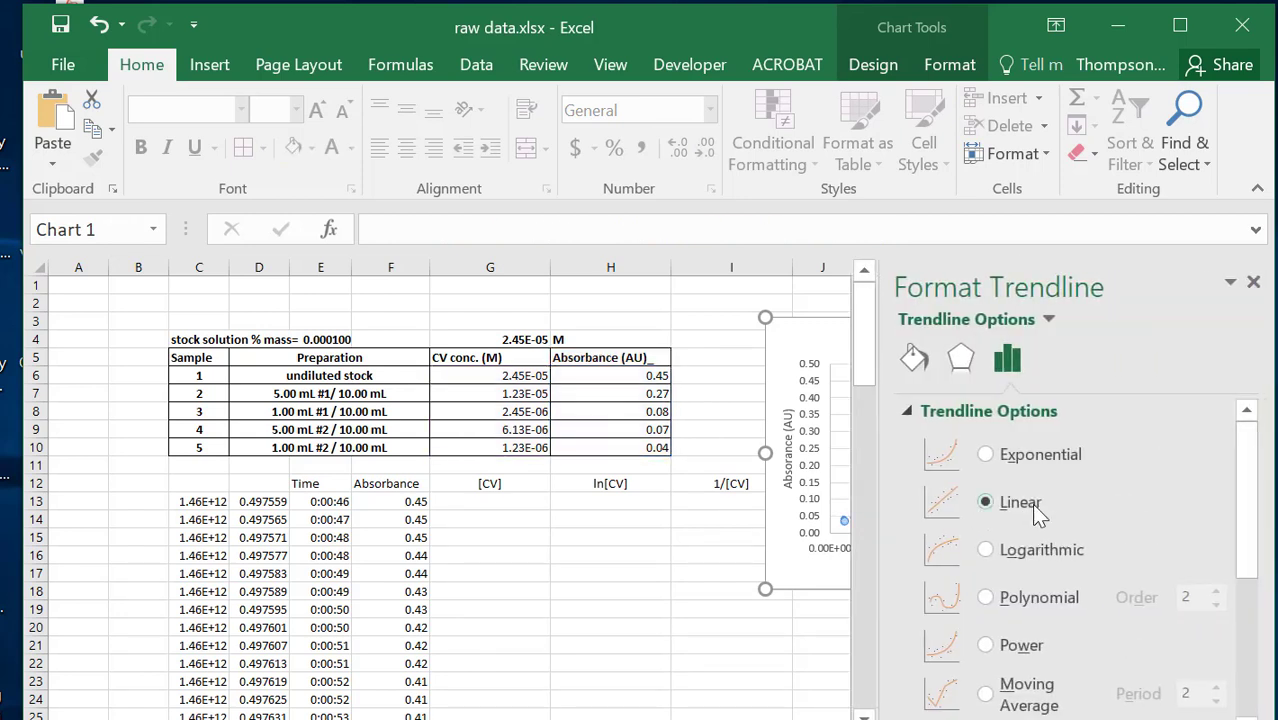
scroll(1079, 486, down, 2)
scroll(1079, 486, up, 1)
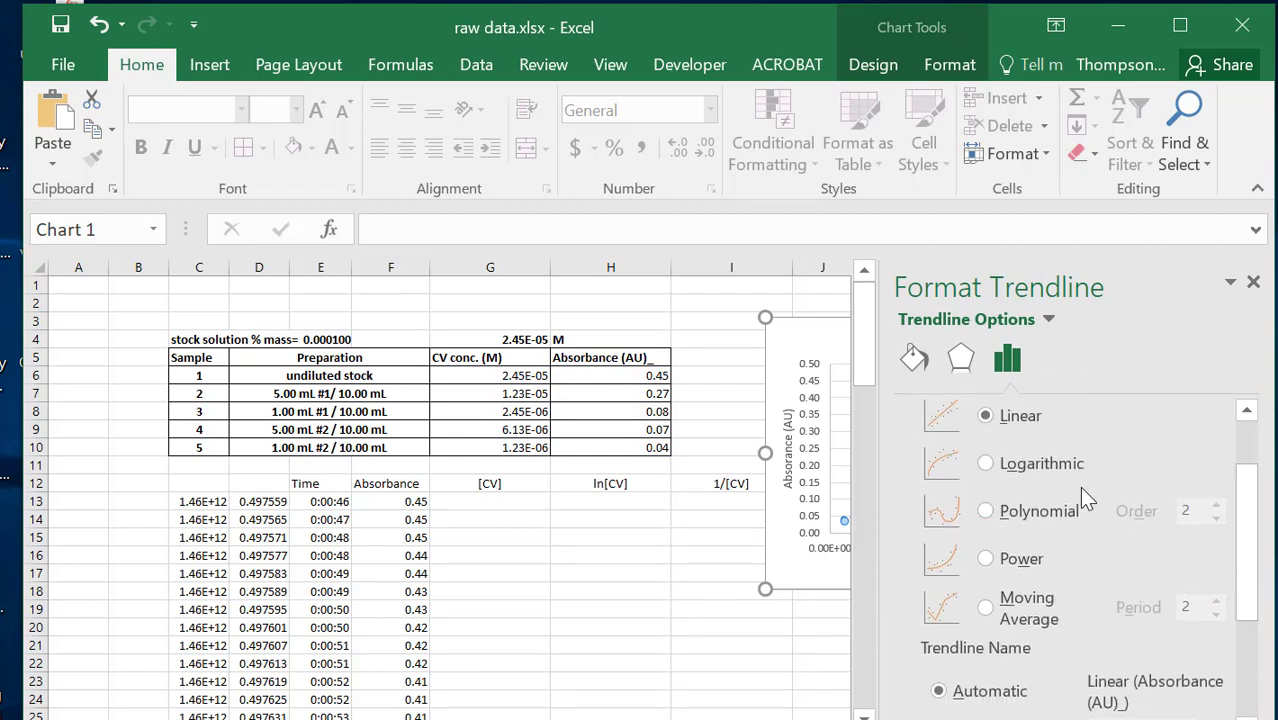
scroll(1058, 506, down, 3)
scroll(1056, 504, down, 2)
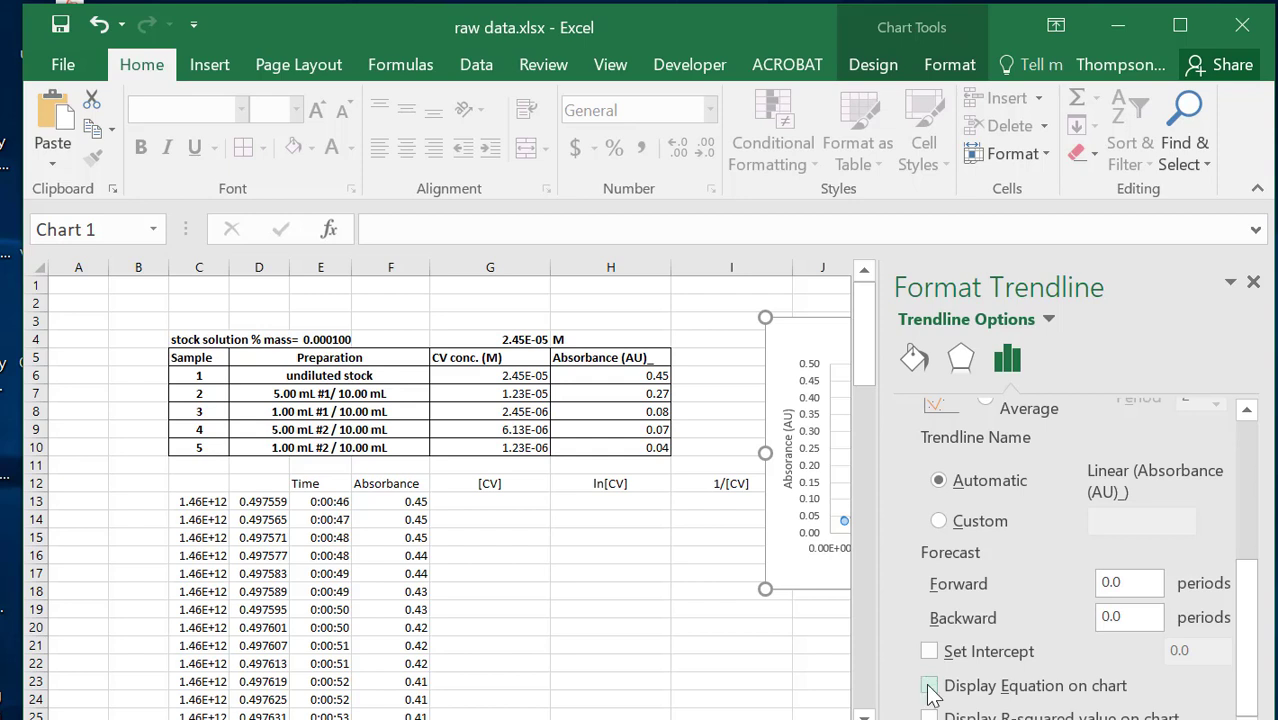
click(929, 687)
click(1253, 284)
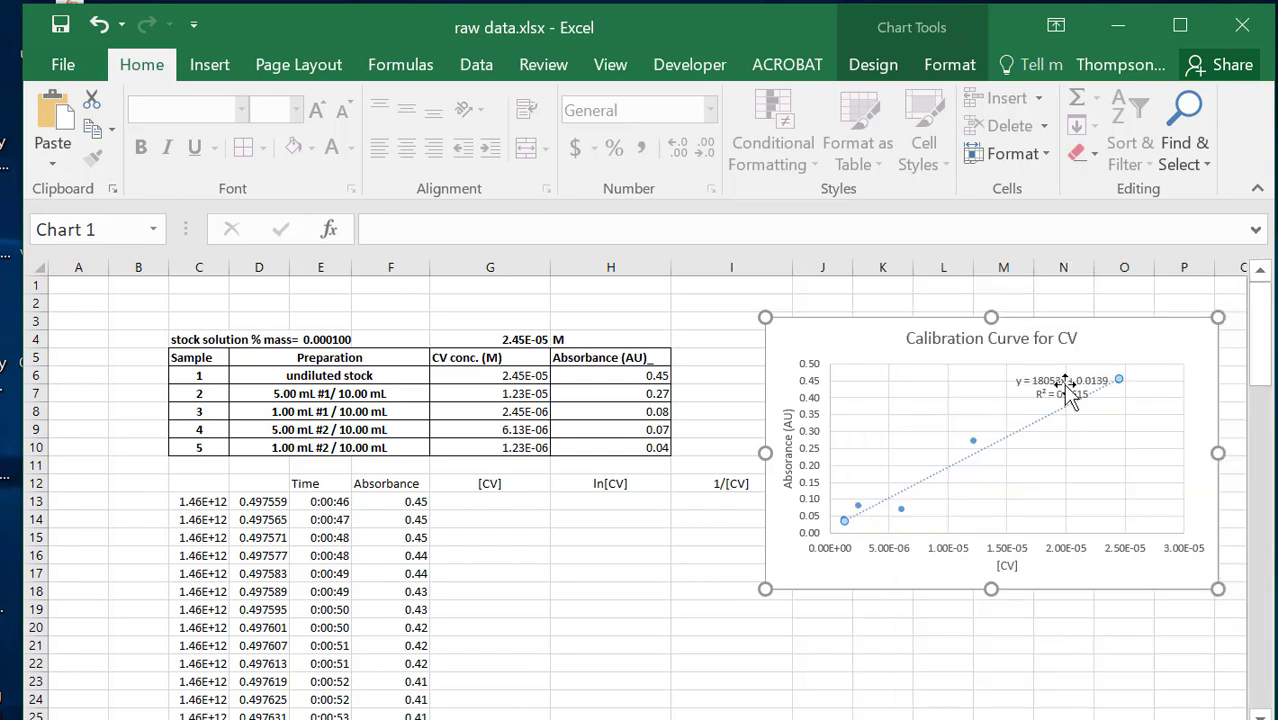
Move the trendline equation label to the empty area above the line, and shift the chart slightly up and further from the table.
click(1022, 382)
drag(1022, 382, 940, 392)
click(624, 558)
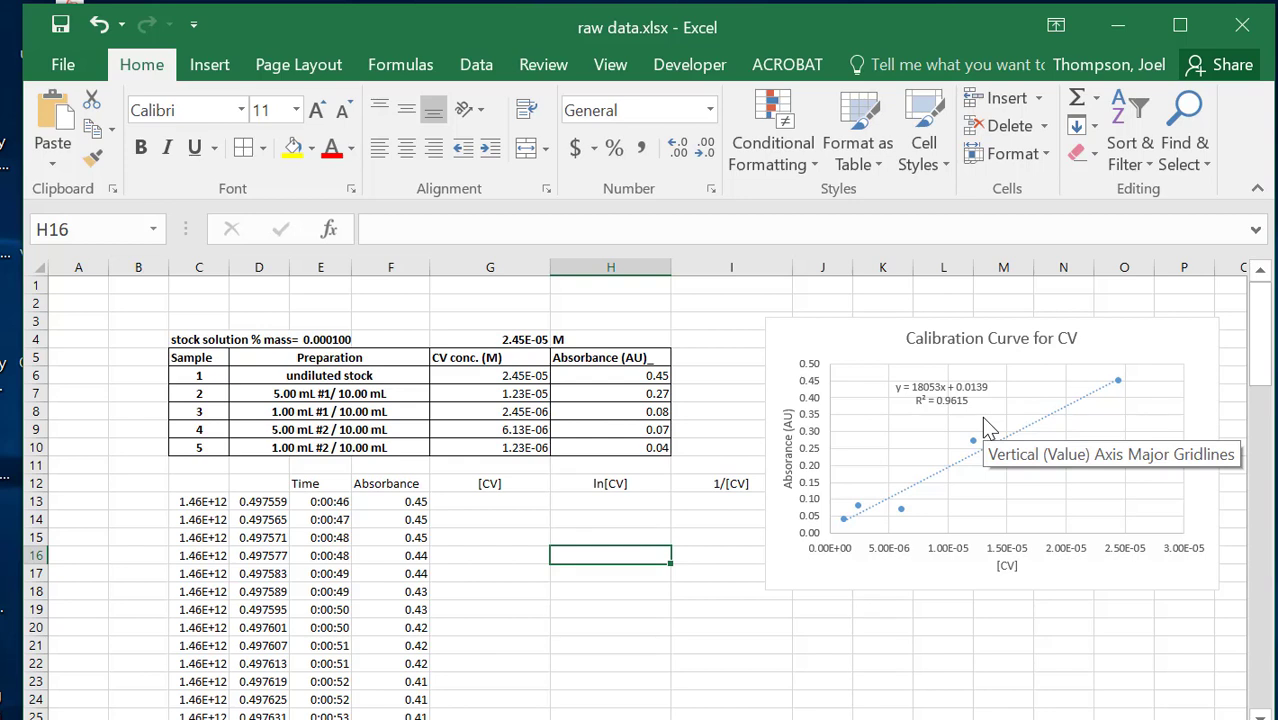
mouse_move(856, 342)
mouse_down()
mouse_move(841, 334)
mouse_move(868, 321)
mouse_up()
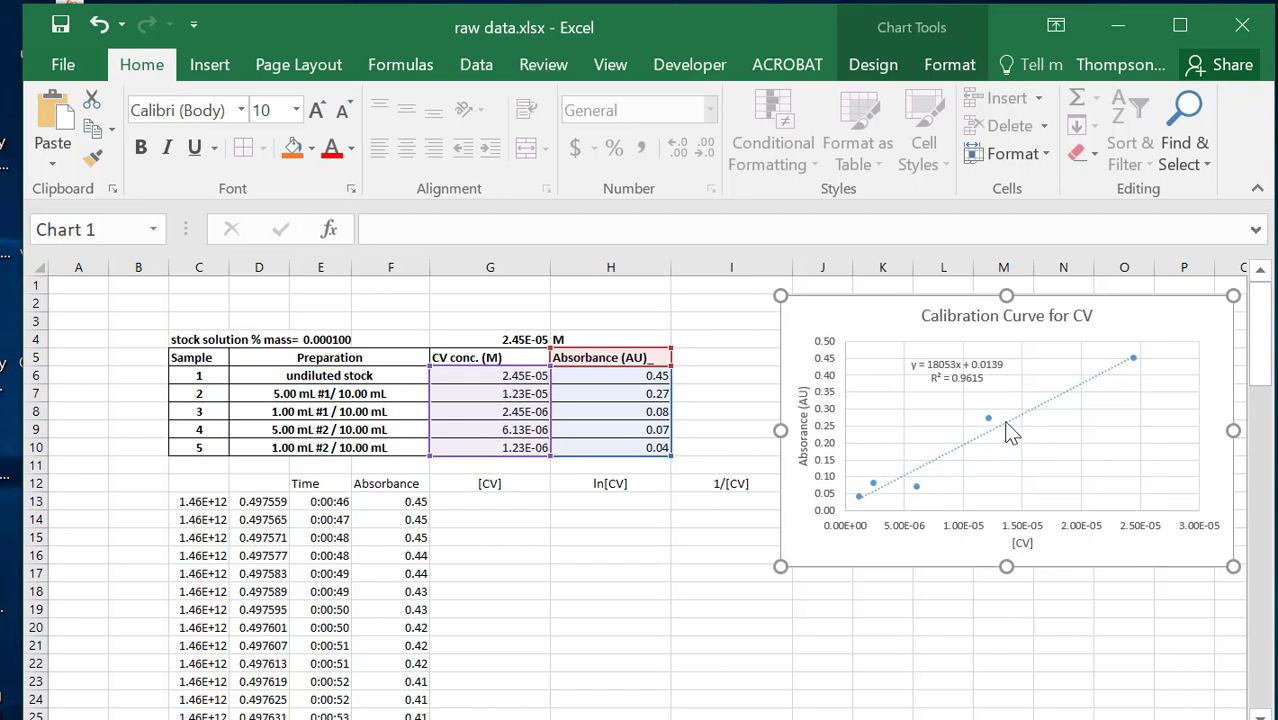
click(516, 379)
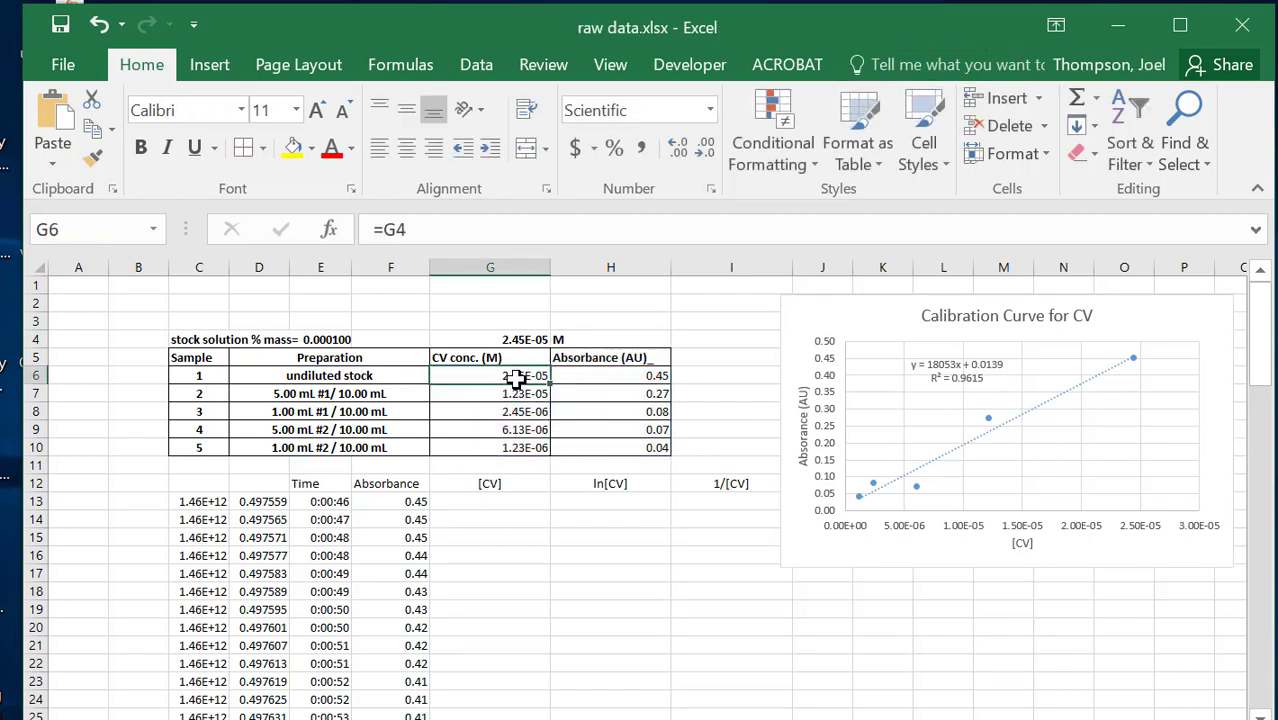
Review the dilution formulas behind the CV concentrations of samples 1 to 5 in G6:G10.
key(Down)
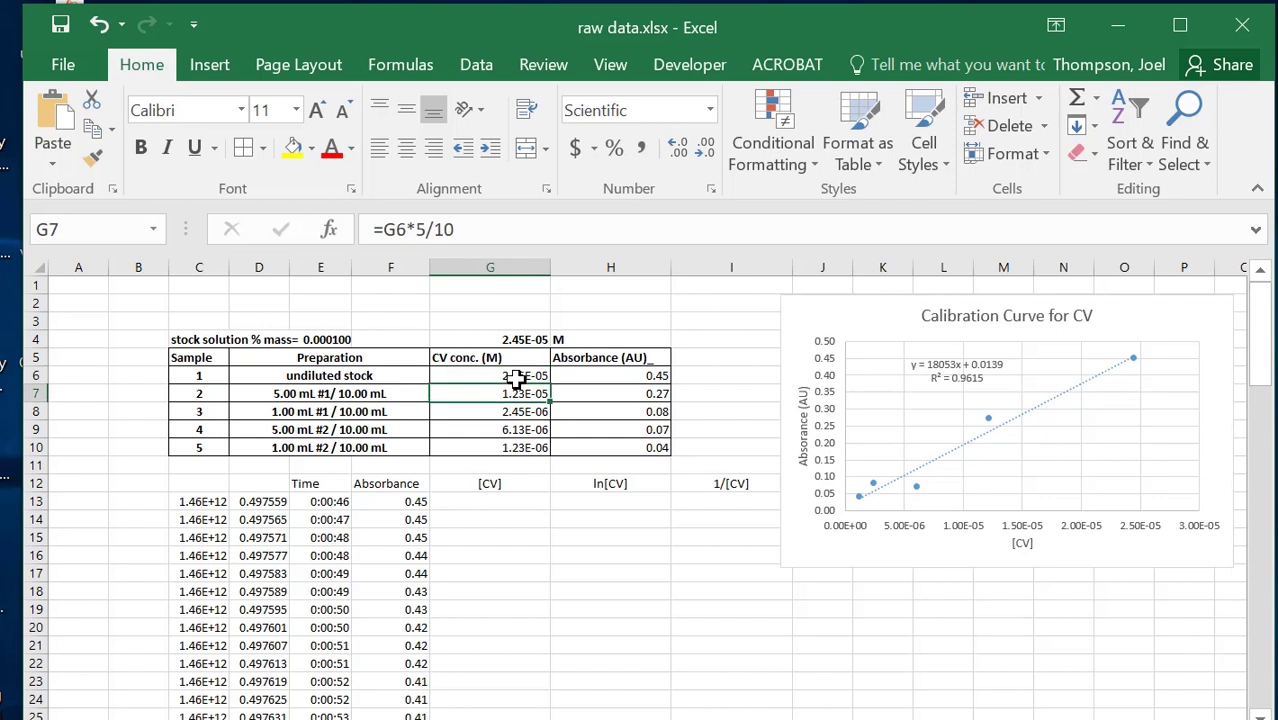
key(Down)
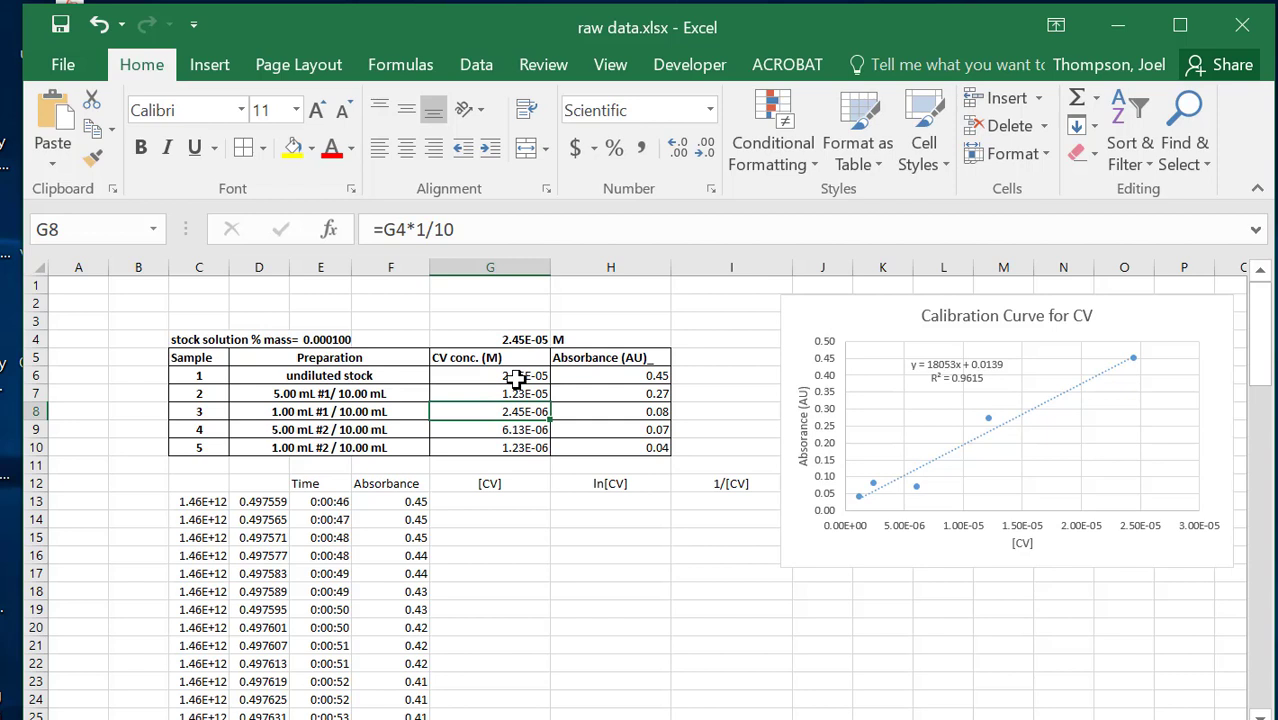
key(Up)
key(Up)
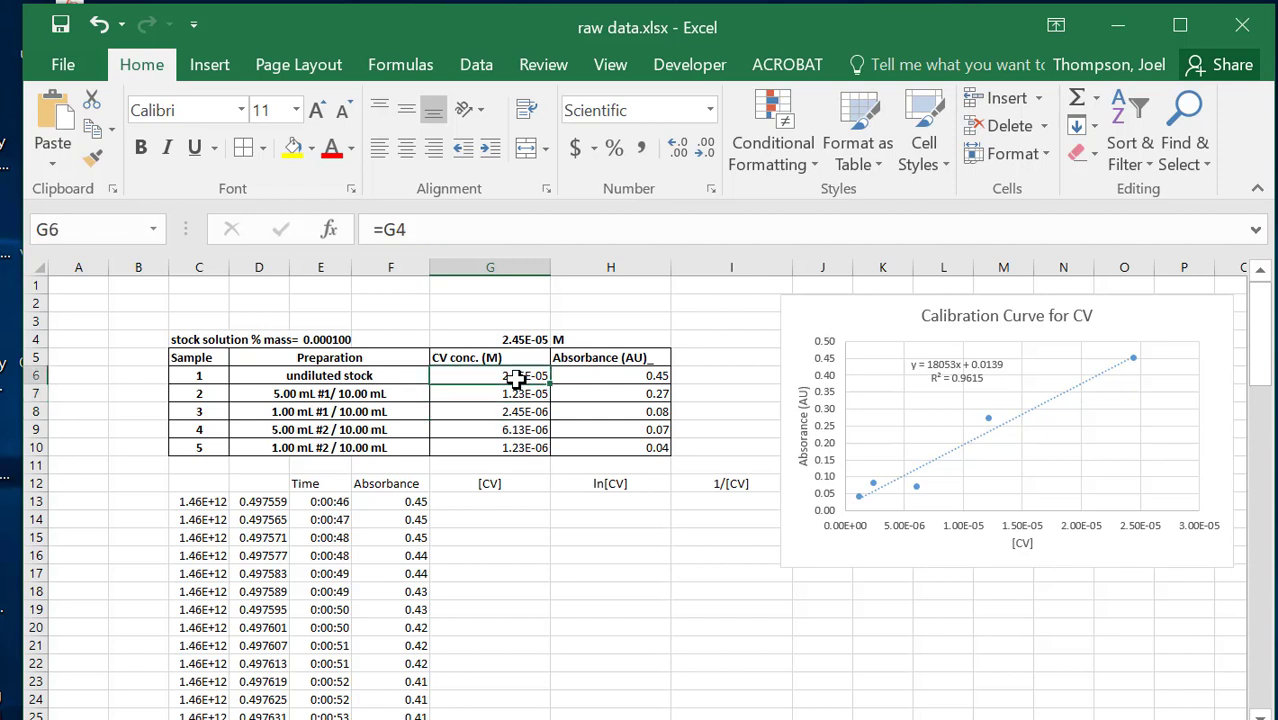
key(Down)
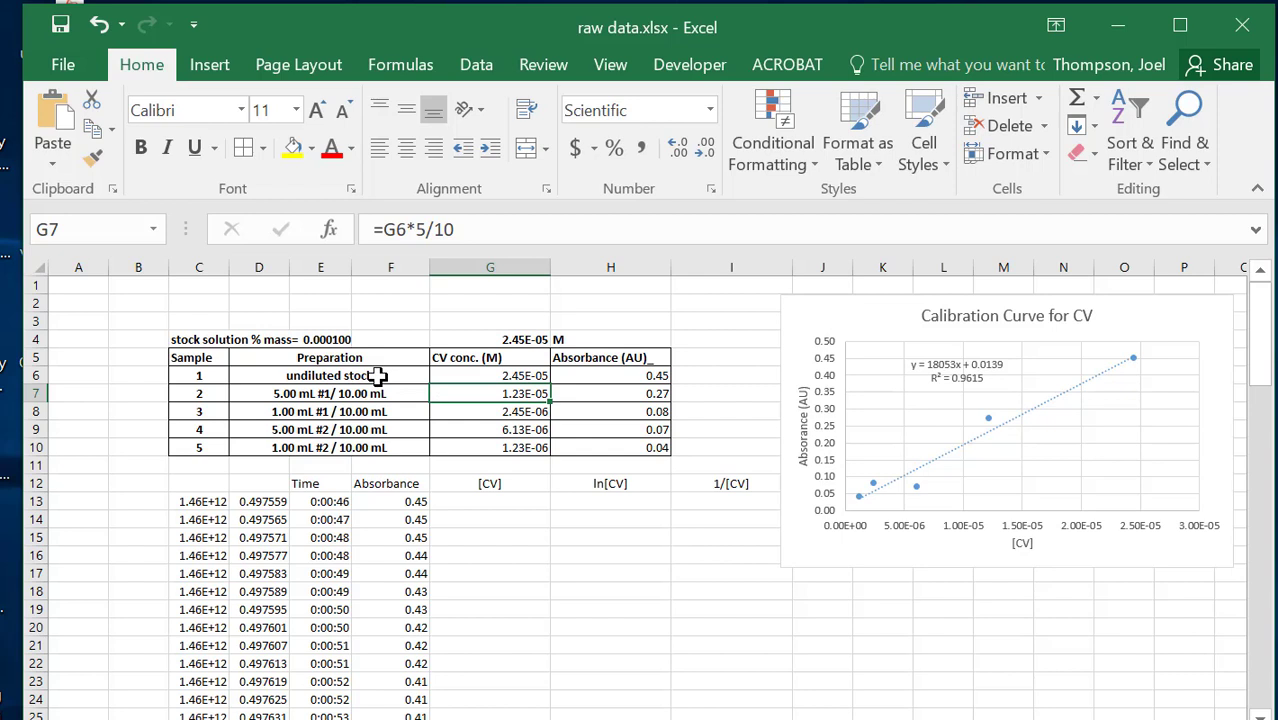
click(525, 411)
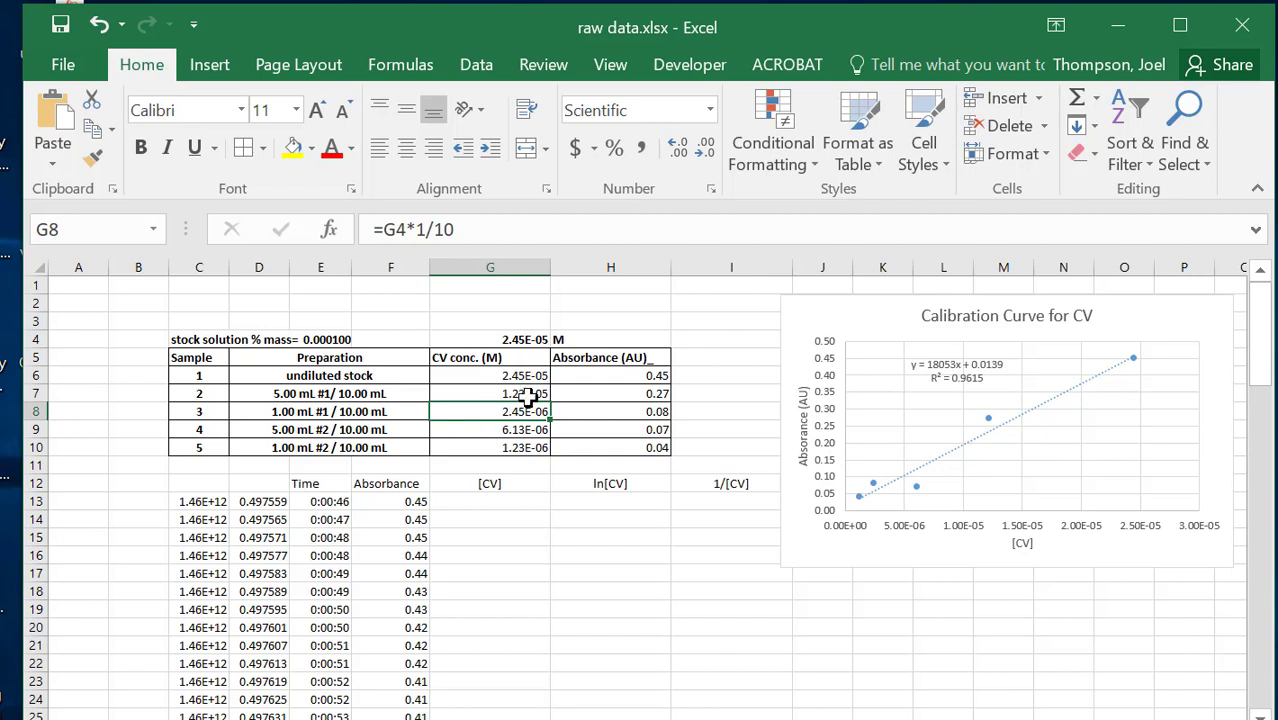
click(519, 431)
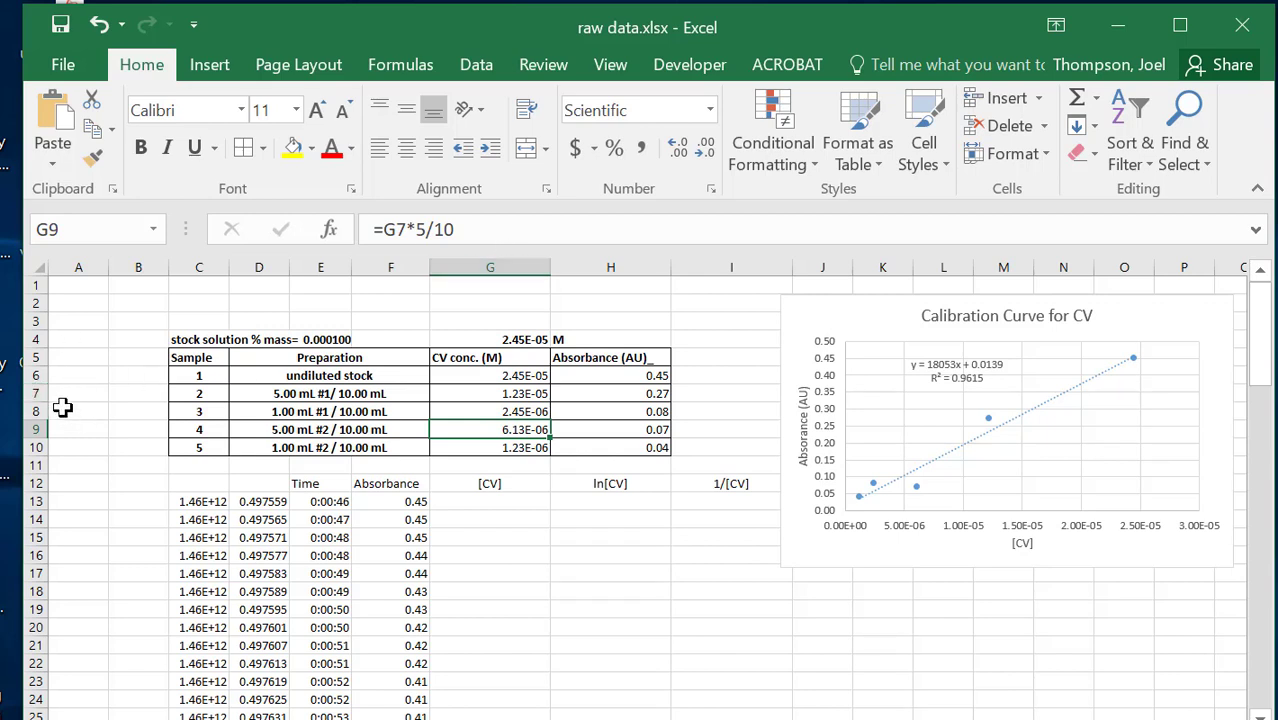
click(518, 452)
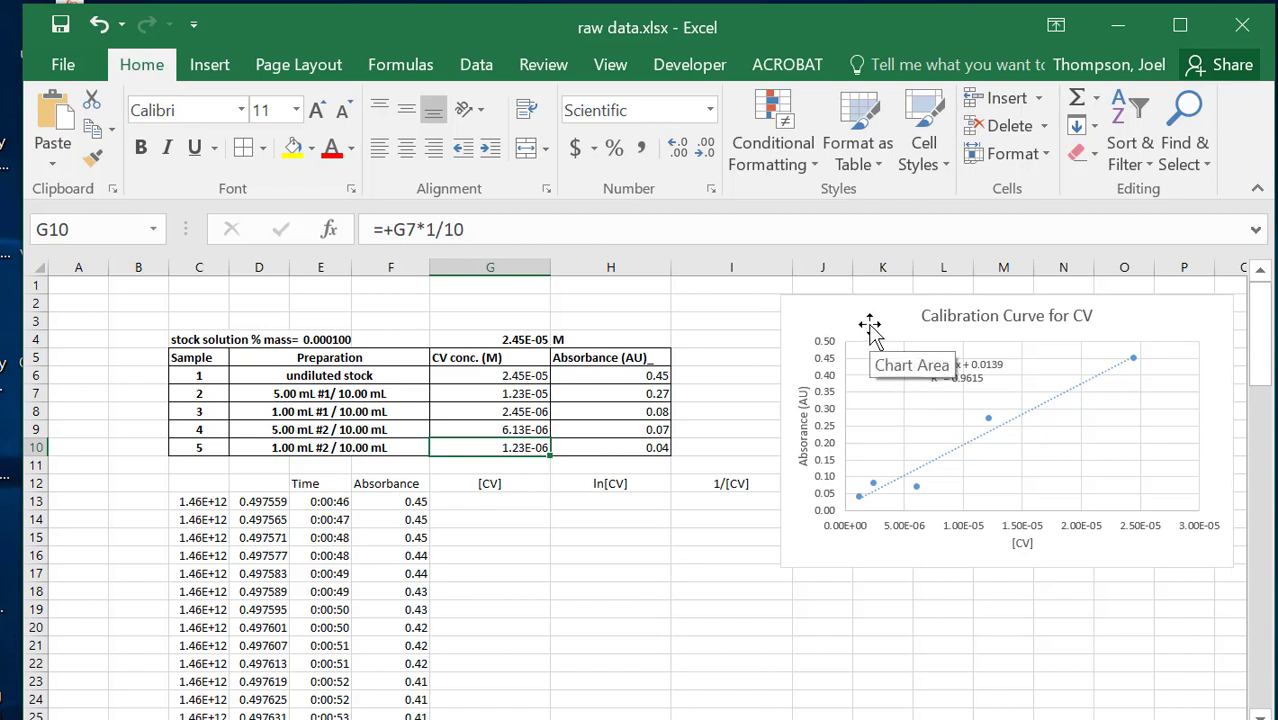
Move the calibration chart further away from the data columns and check the stored time values in E13:E15.
drag(869, 324, 981, 321)
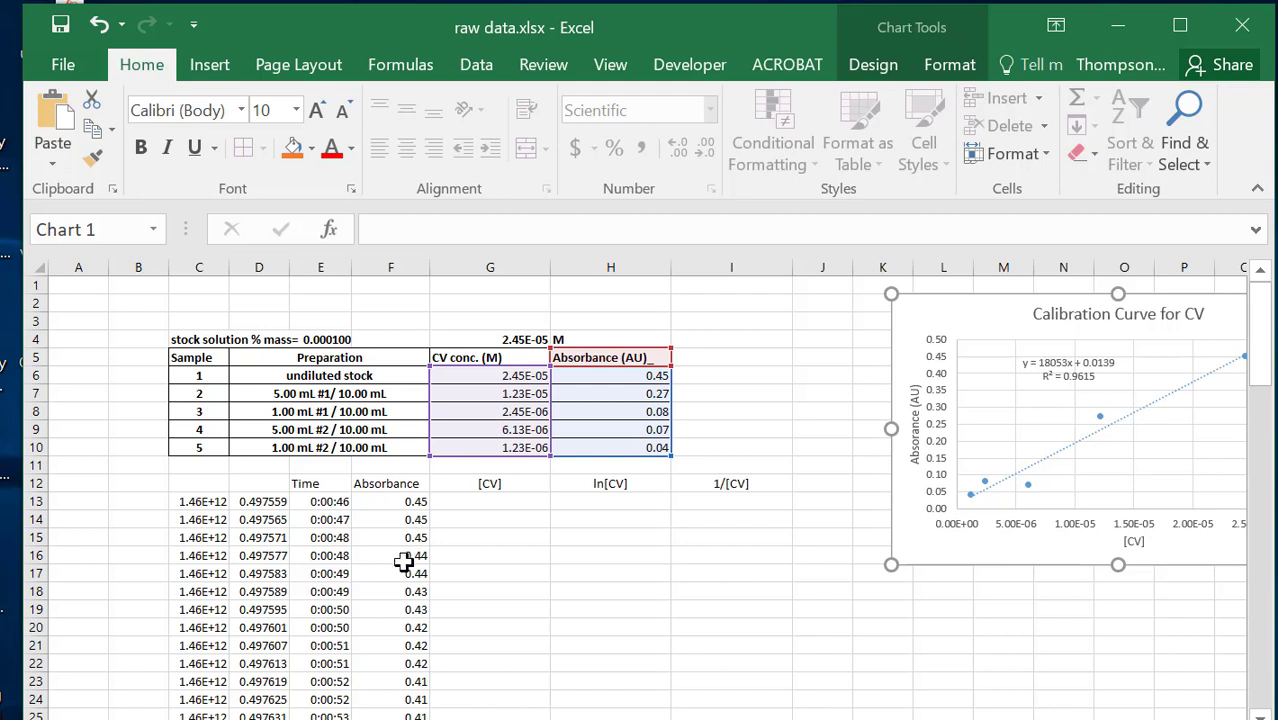
click(330, 501)
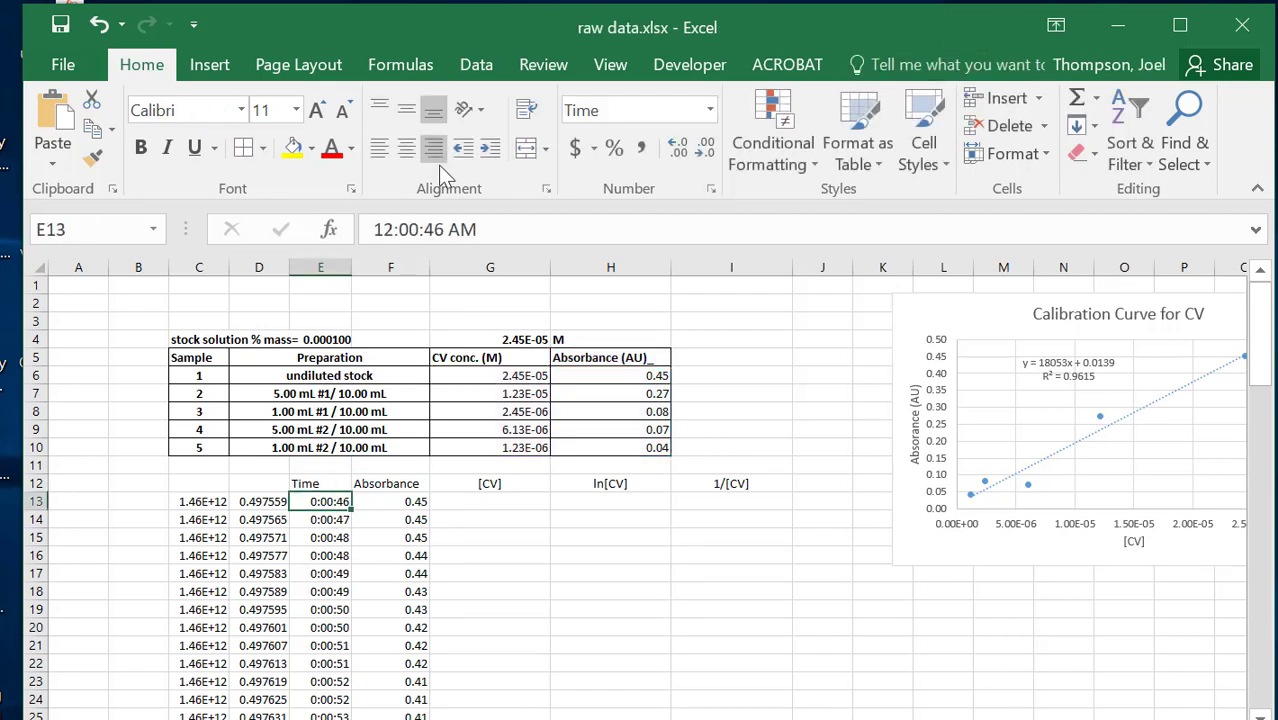
click(326, 520)
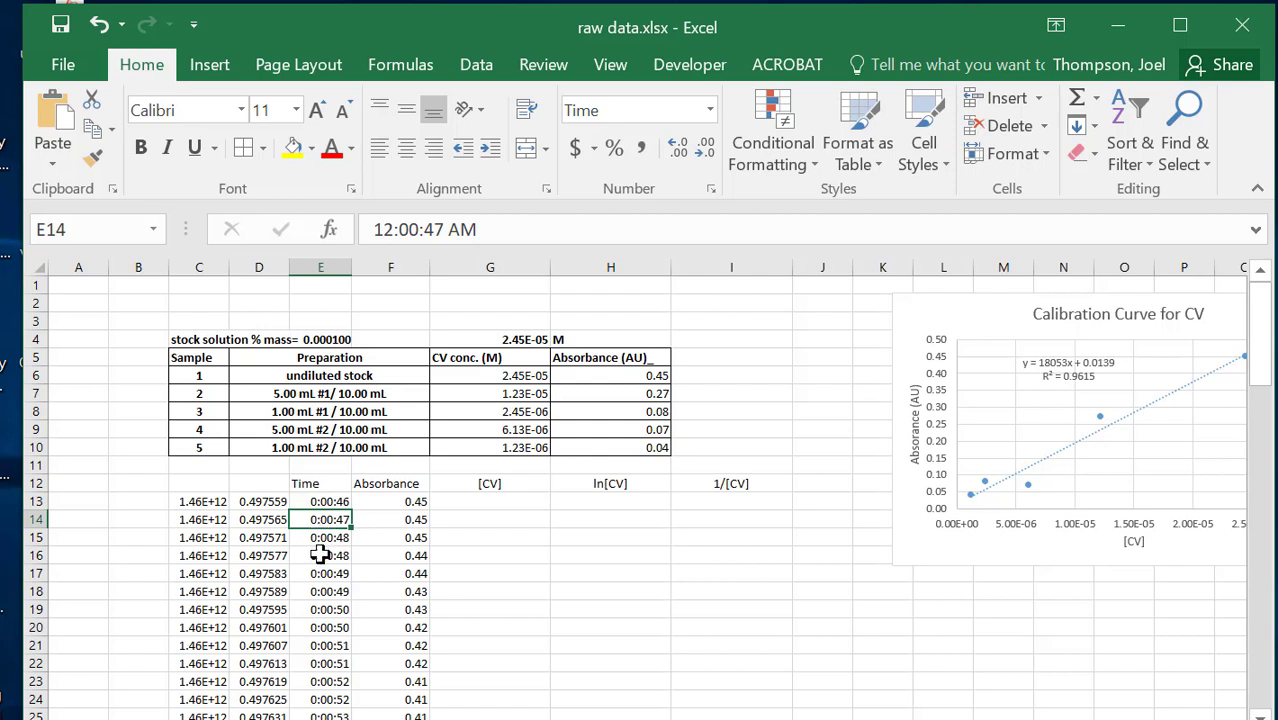
click(330, 537)
click(331, 501)
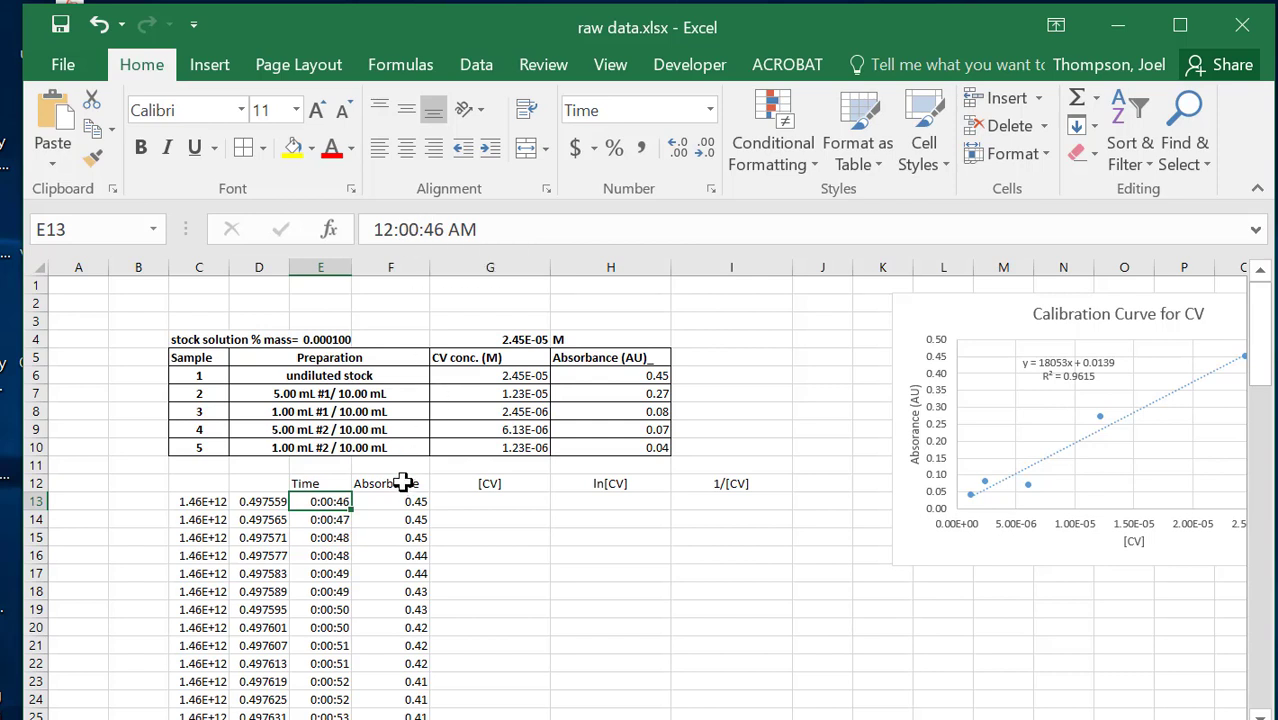
Move the Absorbance, [CV], ln[CV] and 1/[CV] block F12:I102 one column over to G12:J102, freeing column F.
drag(401, 483, 775, 515)
drag(667, 543, 701, 533)
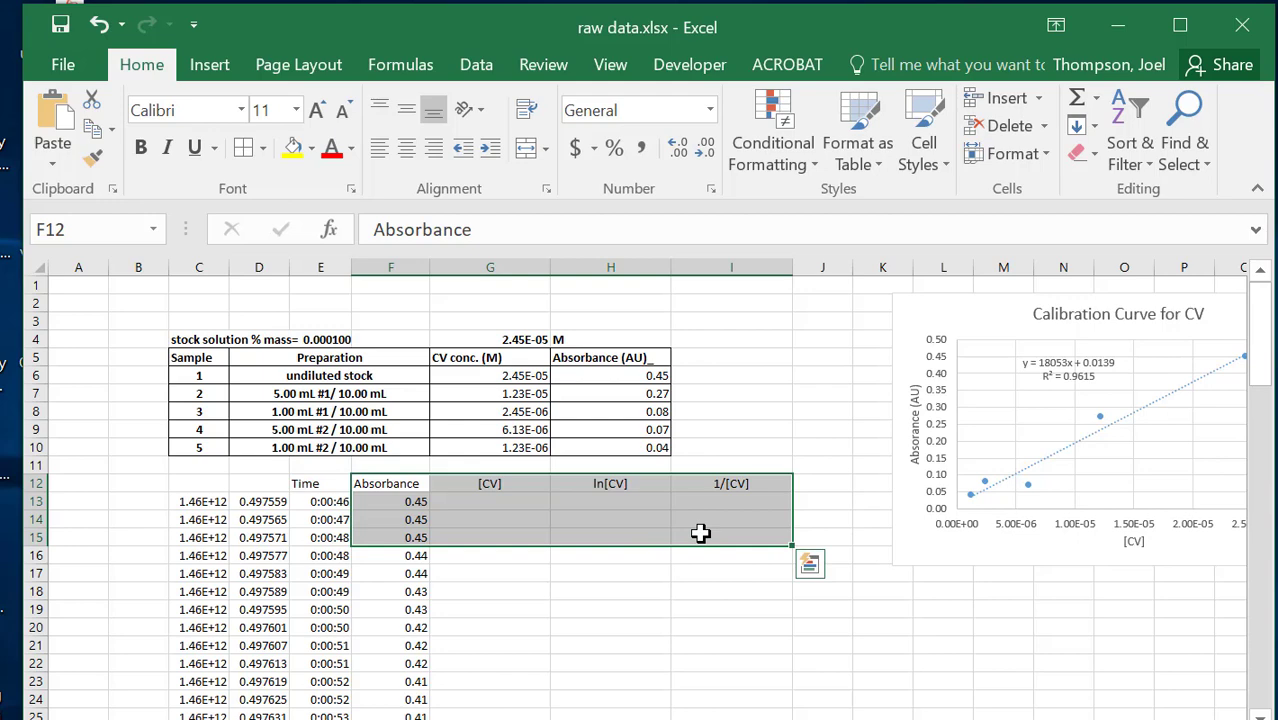
scroll(700, 533, down, 16)
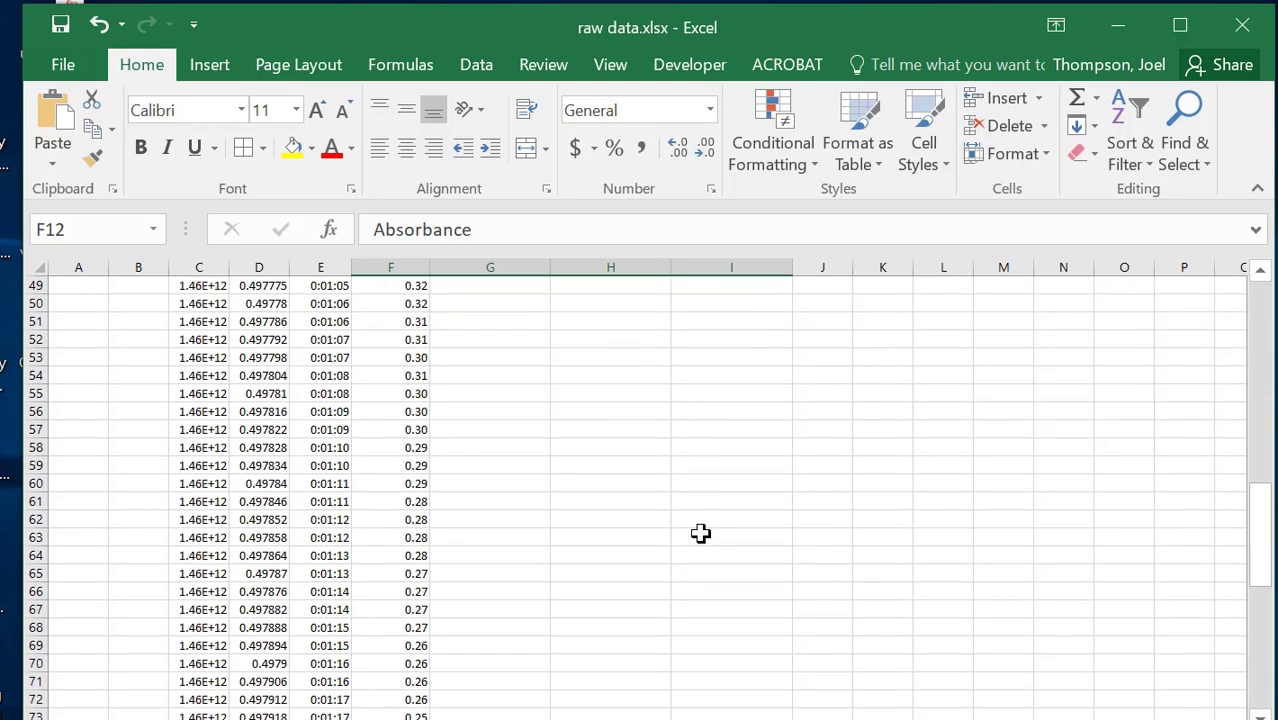
scroll(700, 533, down, 11)
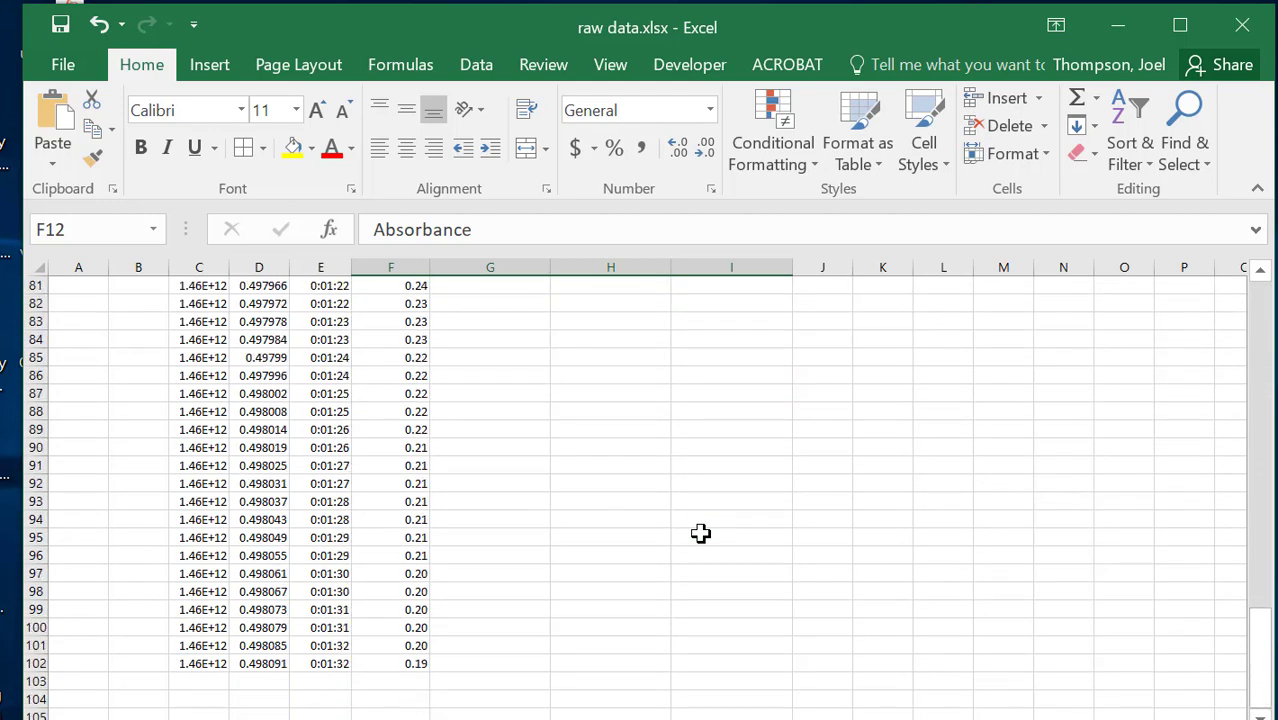
shift+click(764, 664)
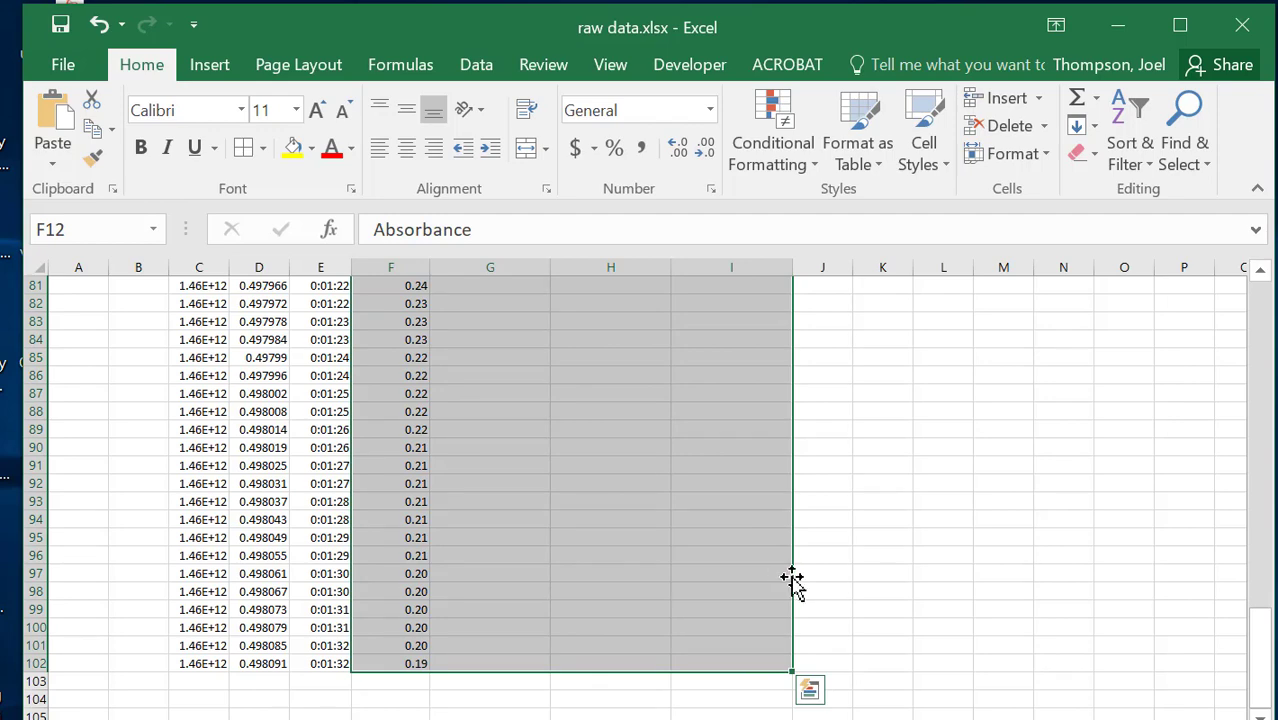
drag(799, 588, 805, 588)
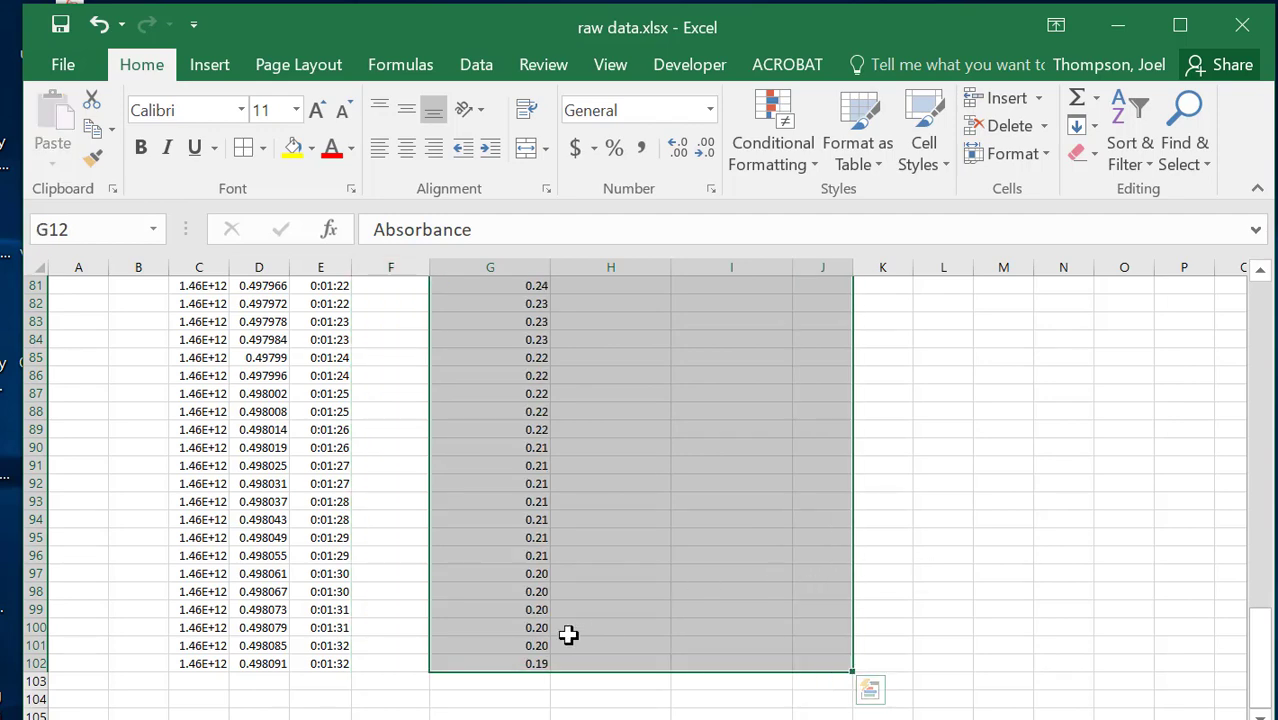
Enter the header "Time (s)" in F12 above the emptied column.
scroll(636, 568, up, 6)
scroll(636, 568, up, 13)
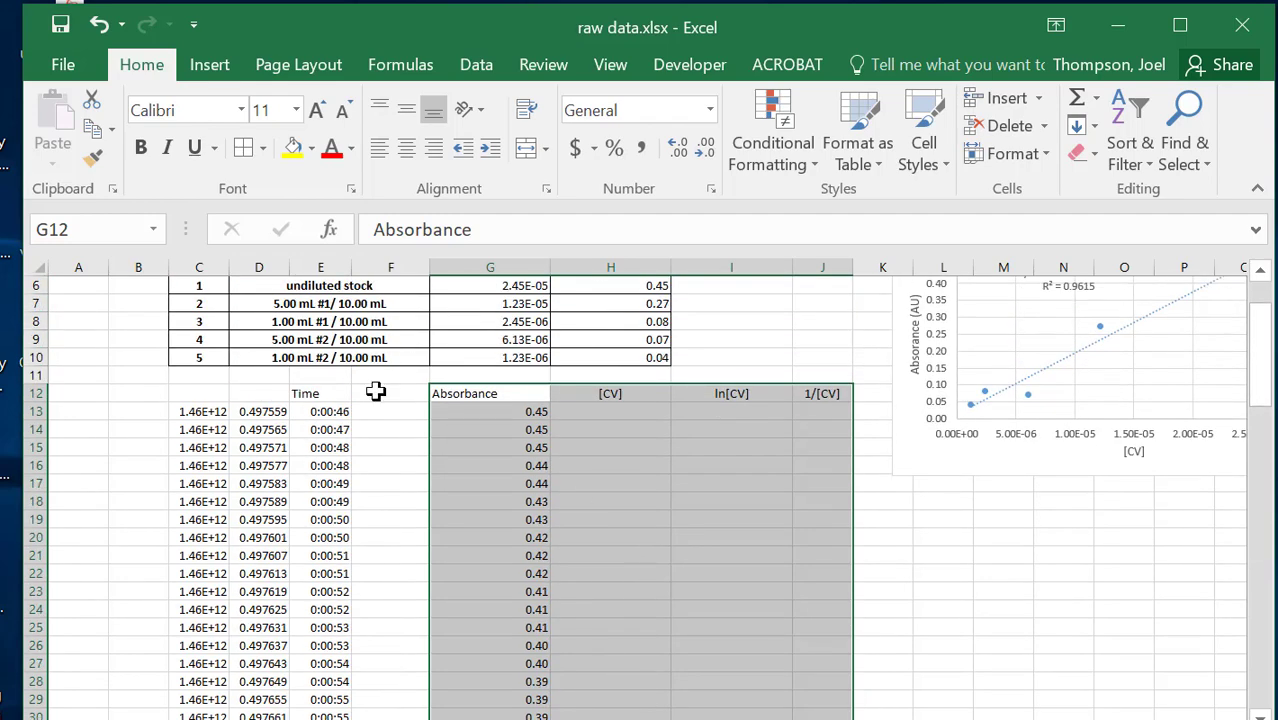
click(375, 392)
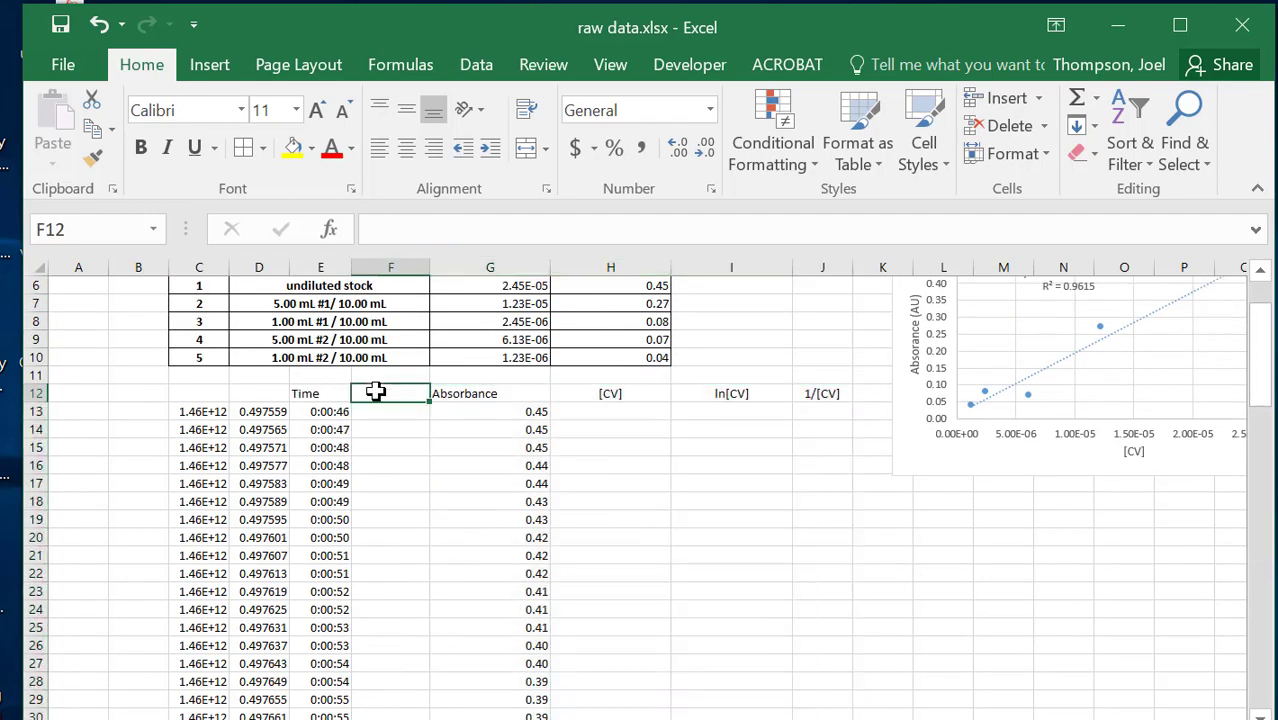
text(Time)
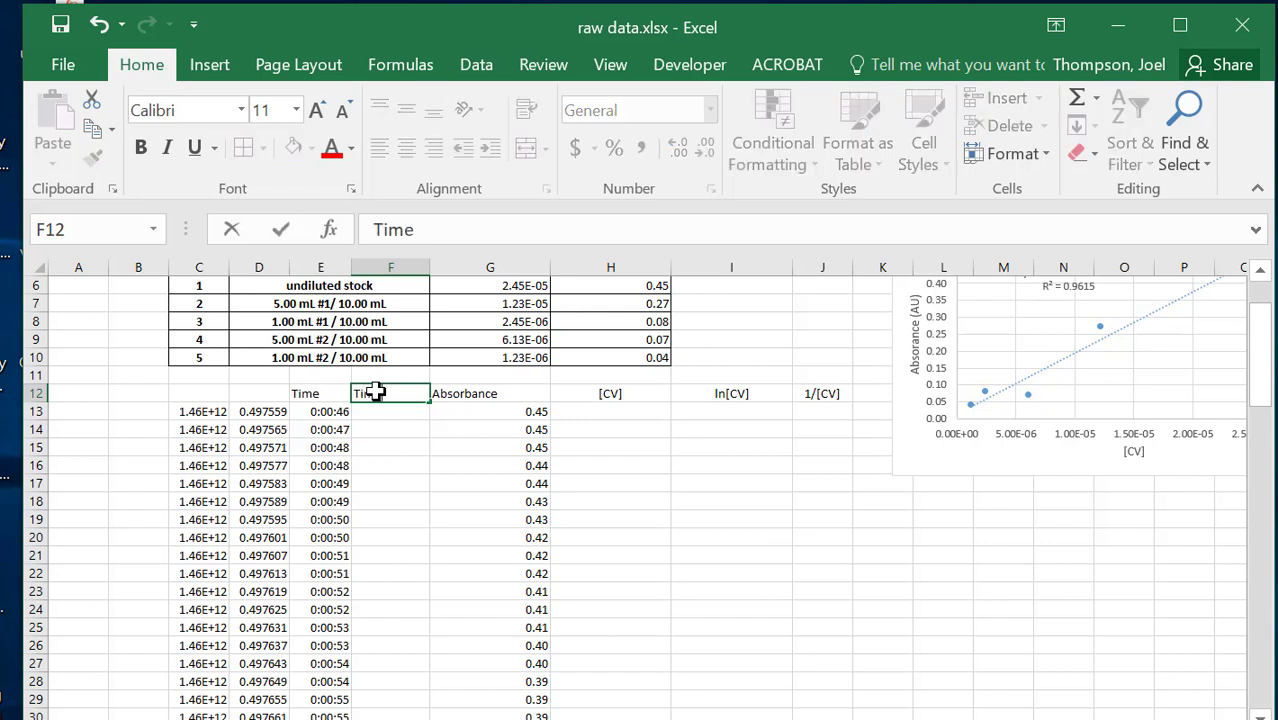
text( (s))
click(390, 410)
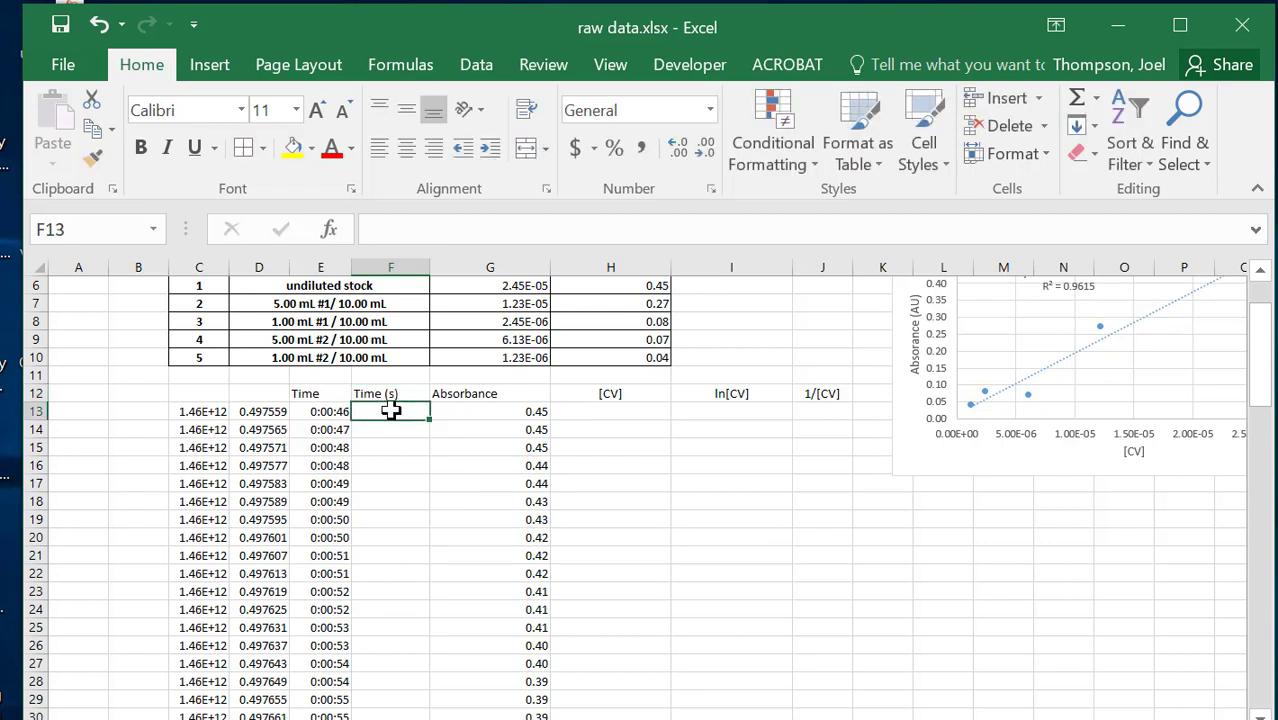
Begin a formula in F14 with an opening parenthesis and the time difference E14-E13.
click(334, 411)
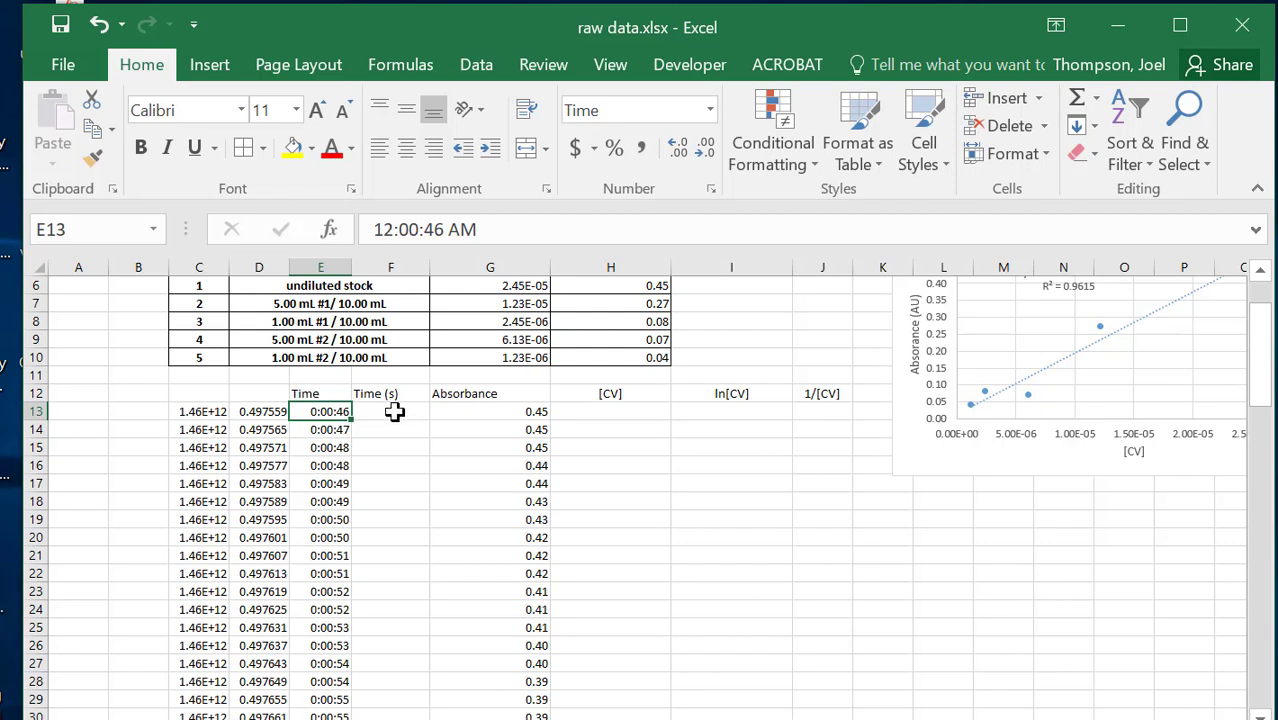
click(395, 432)
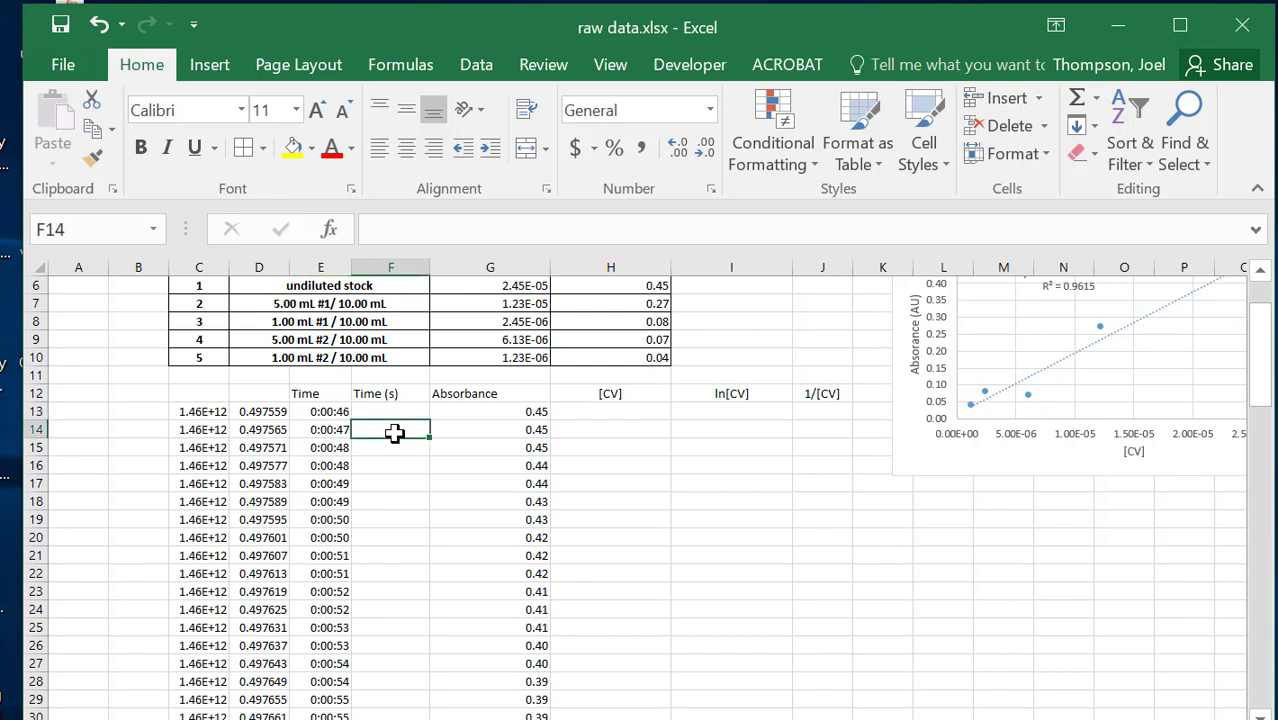
text(=)
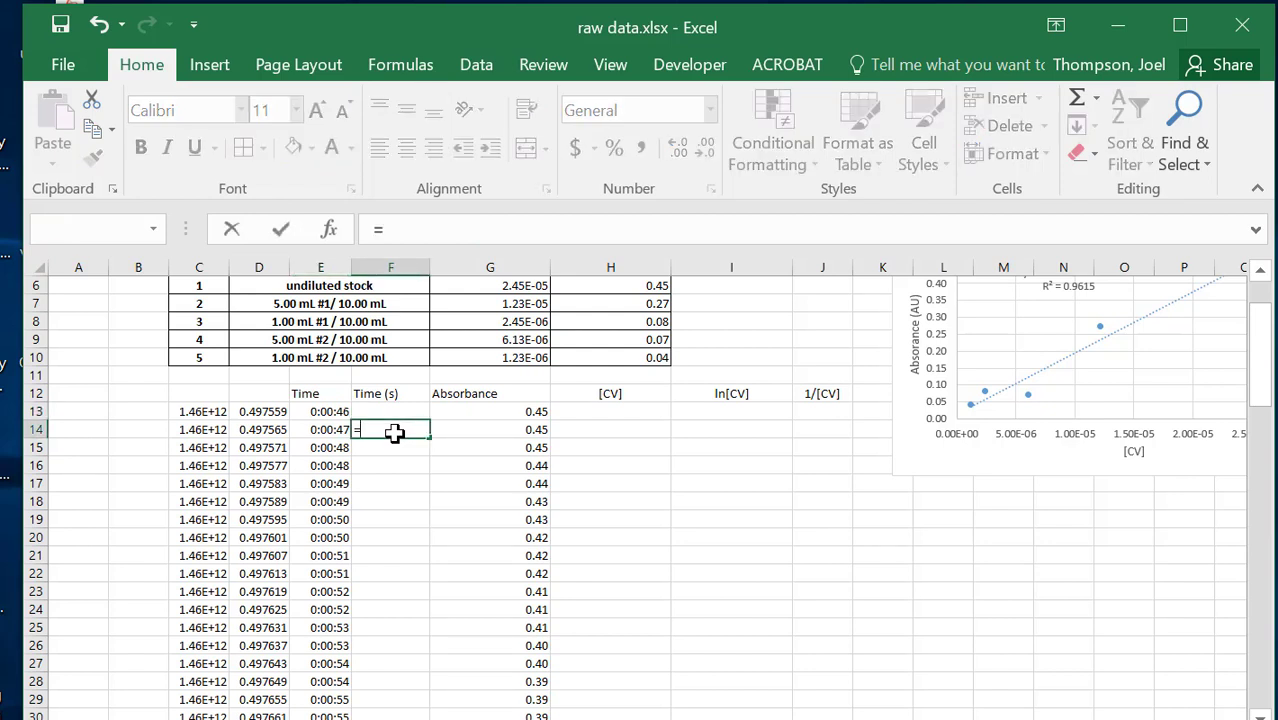
click(333, 430)
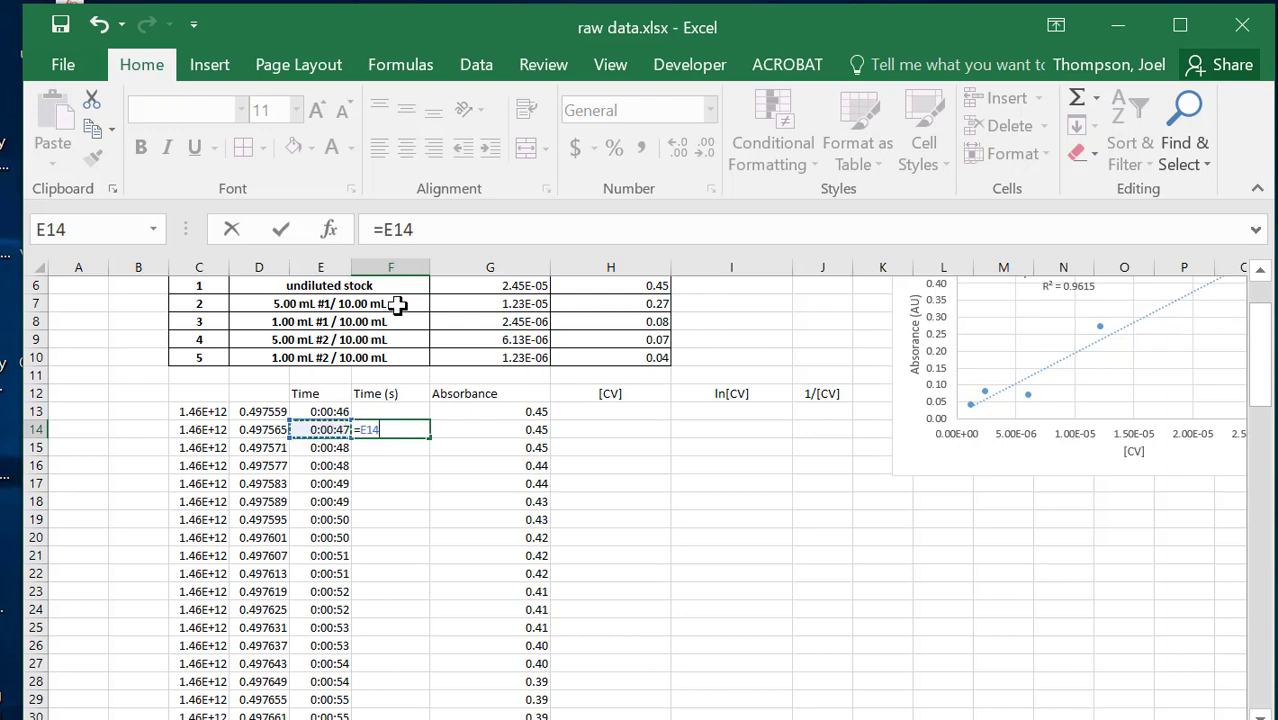
click(386, 230)
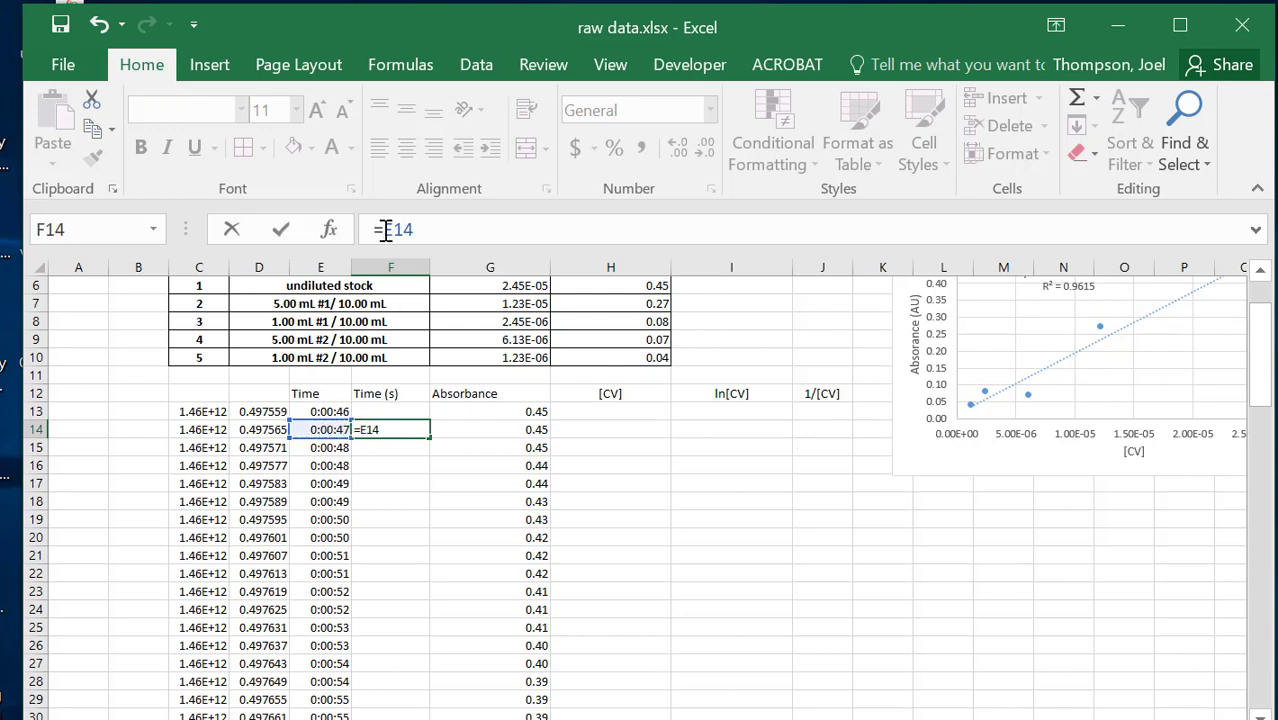
text(()
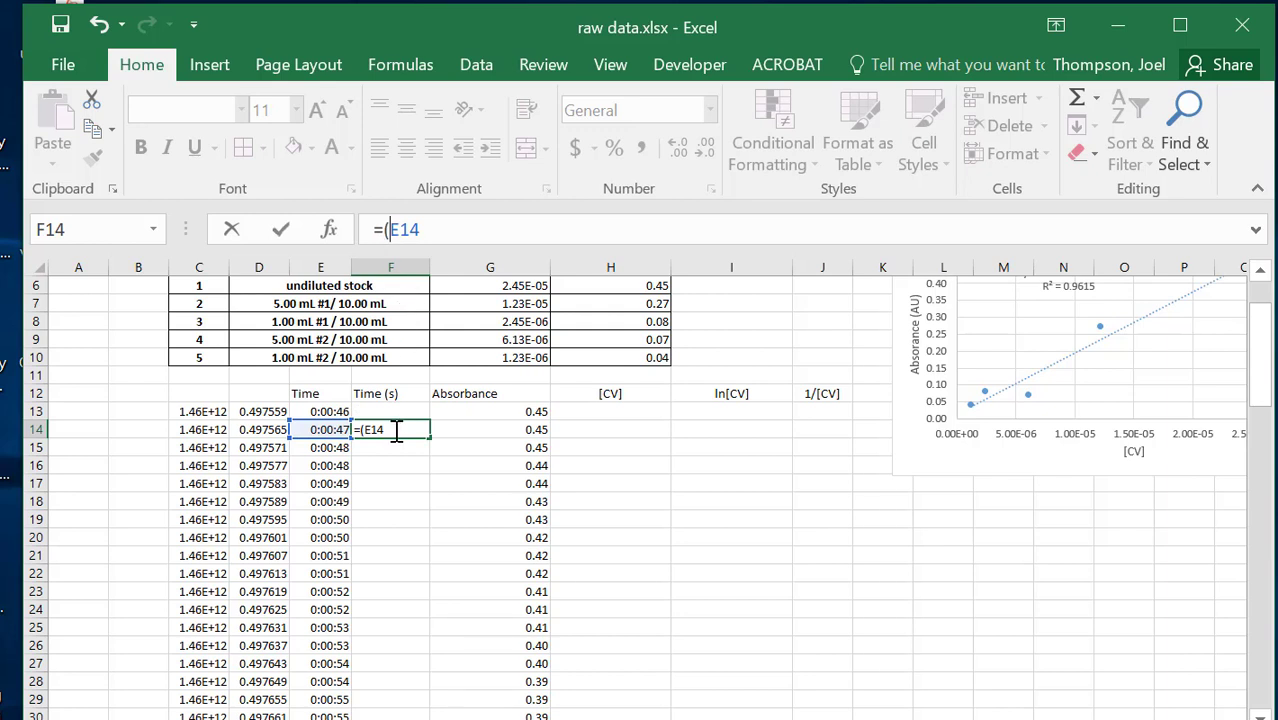
click(422, 230)
text(-)
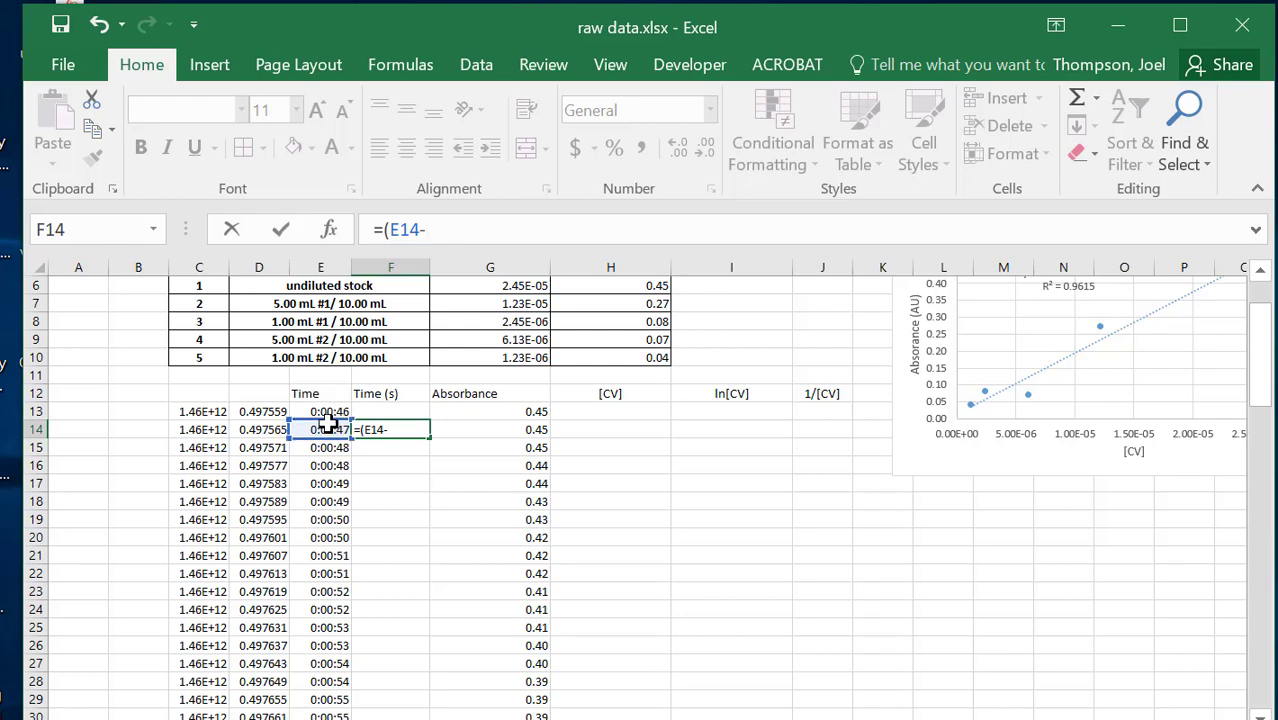
text())
key(BackSpace)
click(328, 411)
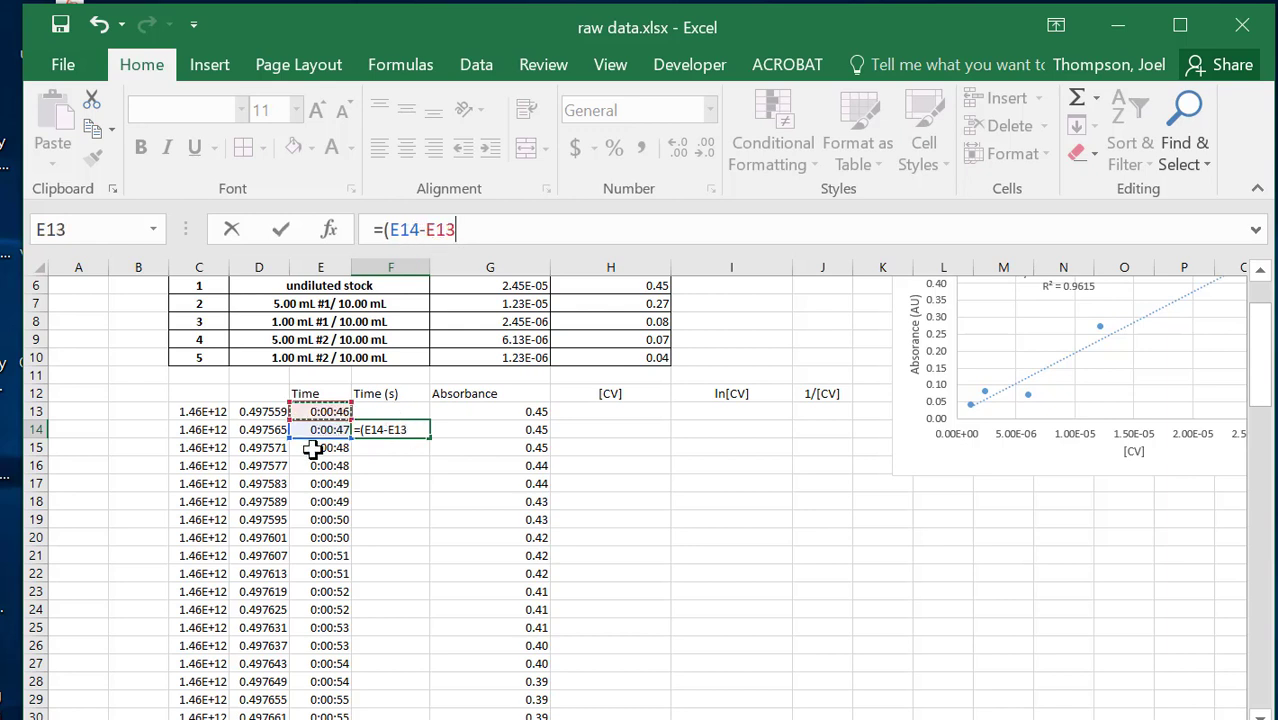
Decline the suggested formula correction and complete the F14 formula as =(E14-E13)*86000.
key(Return)
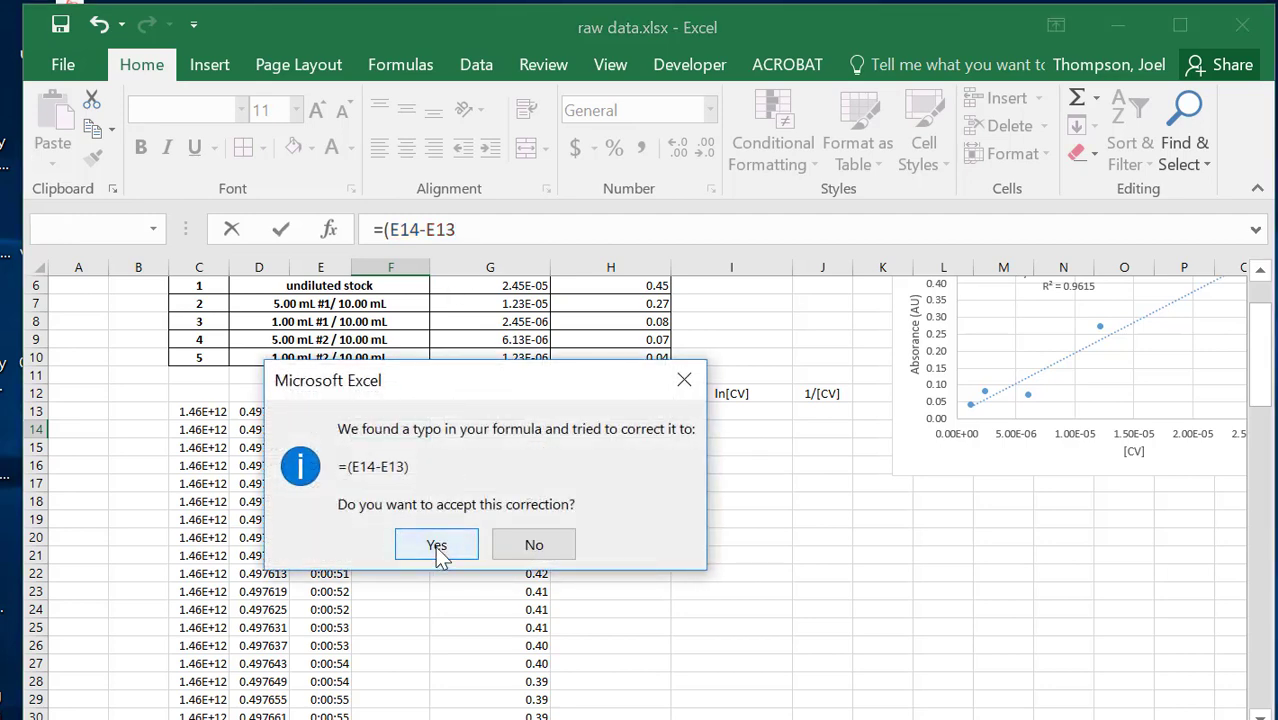
click(540, 545)
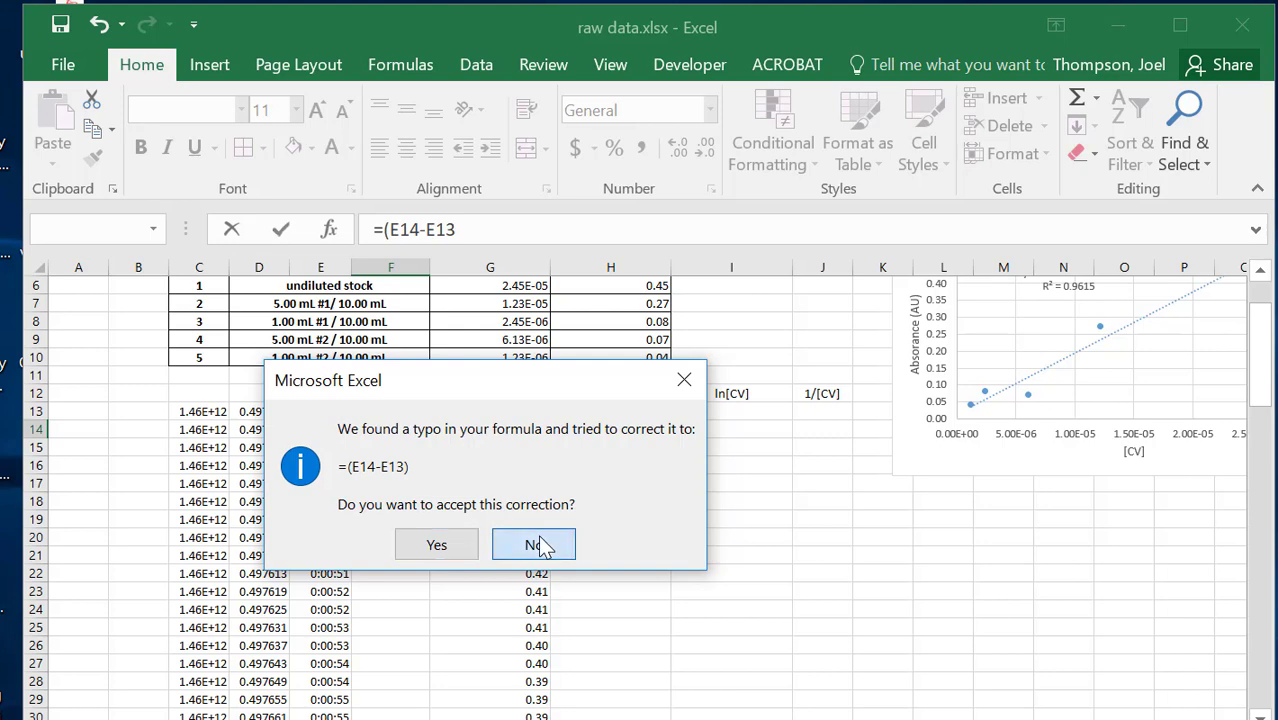
click(487, 523)
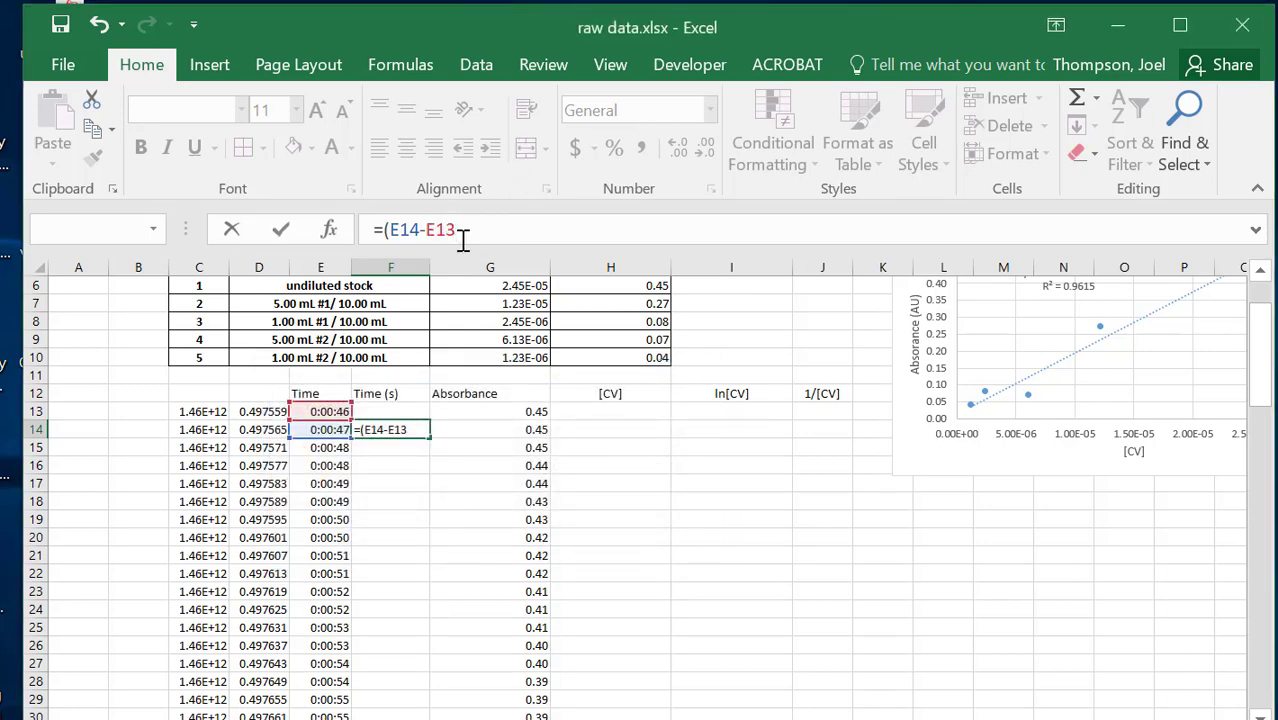
text()*86000)
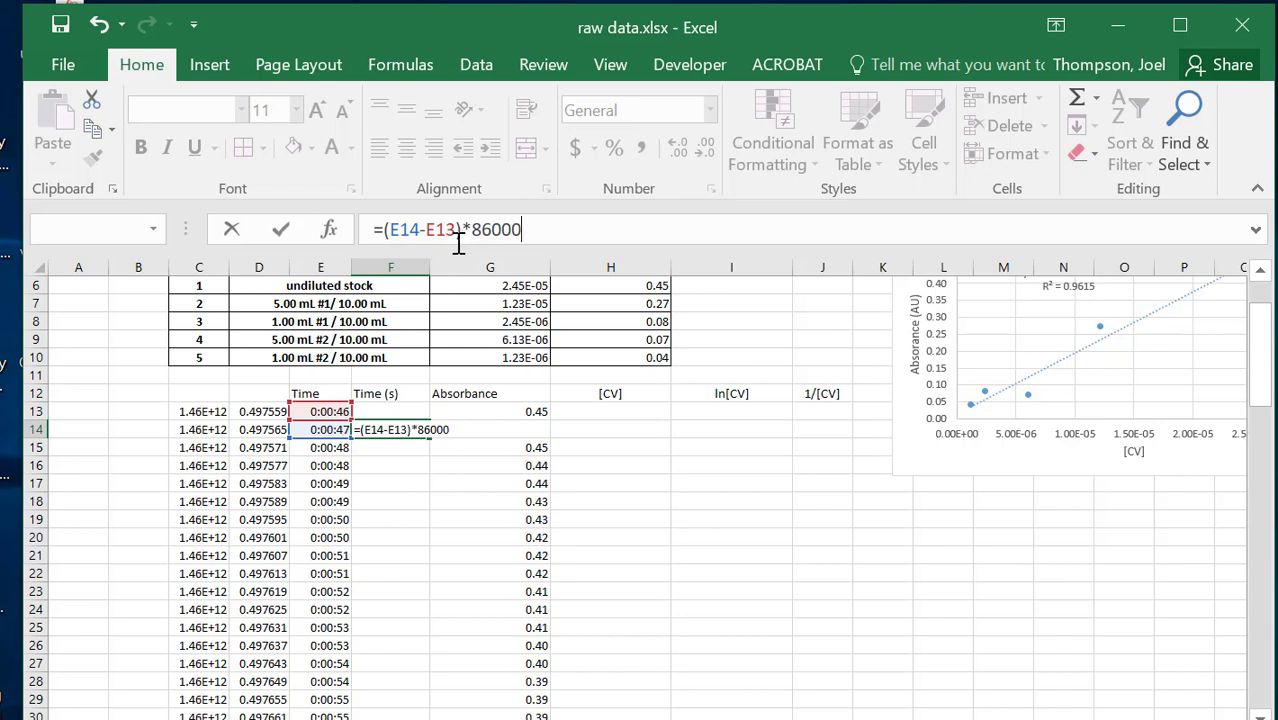
key(Return)
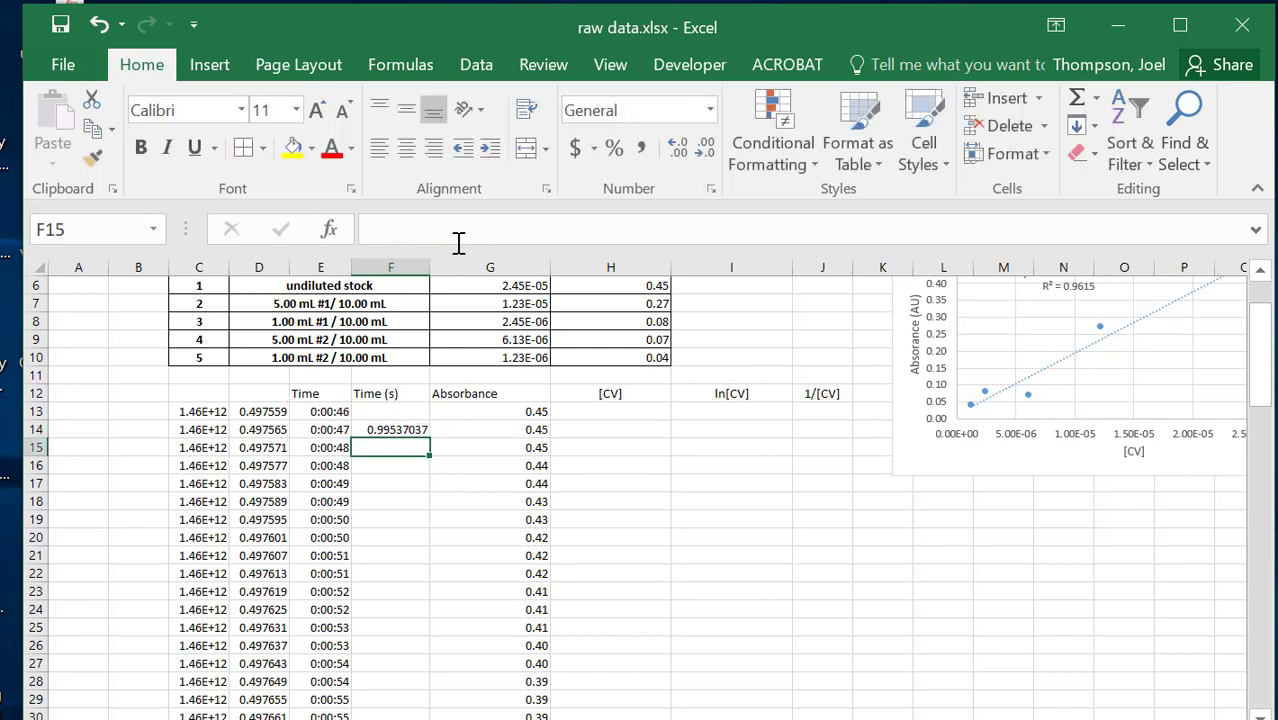
Lock the start-time row in the F14 formula, making it =(E14-E$13)*86000, and fill it down through F26.
click(397, 429)
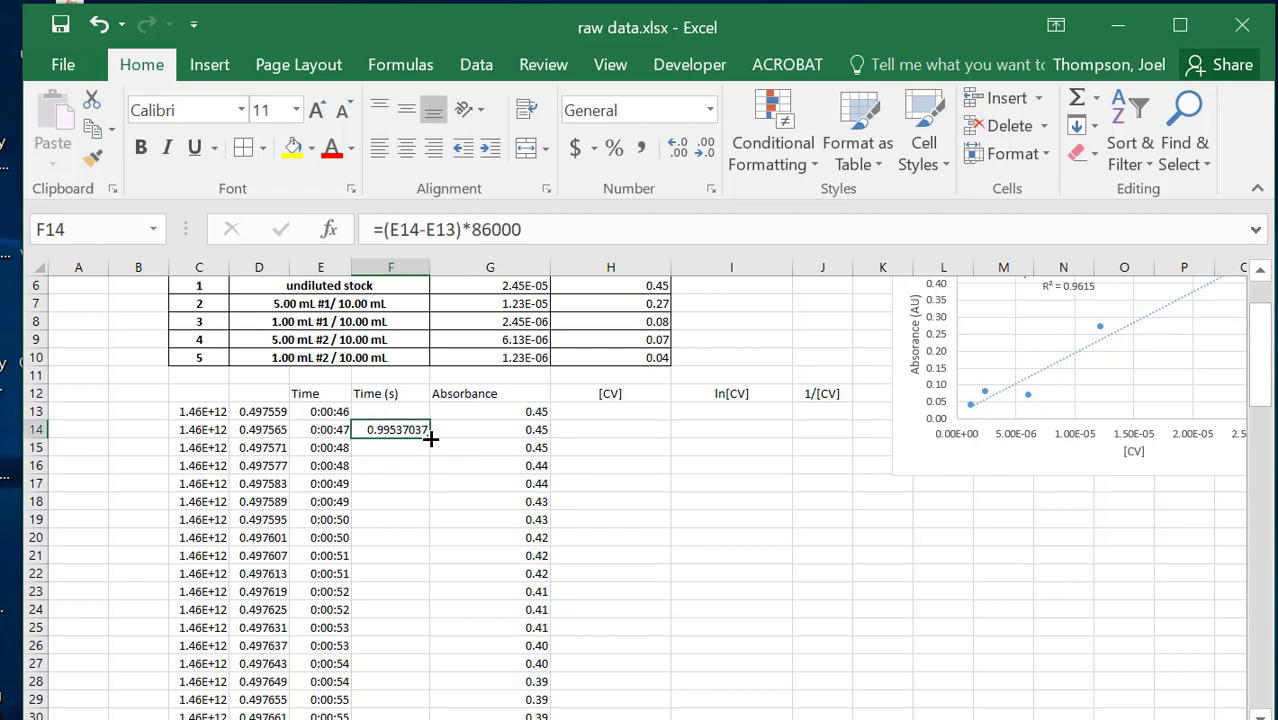
click(437, 230)
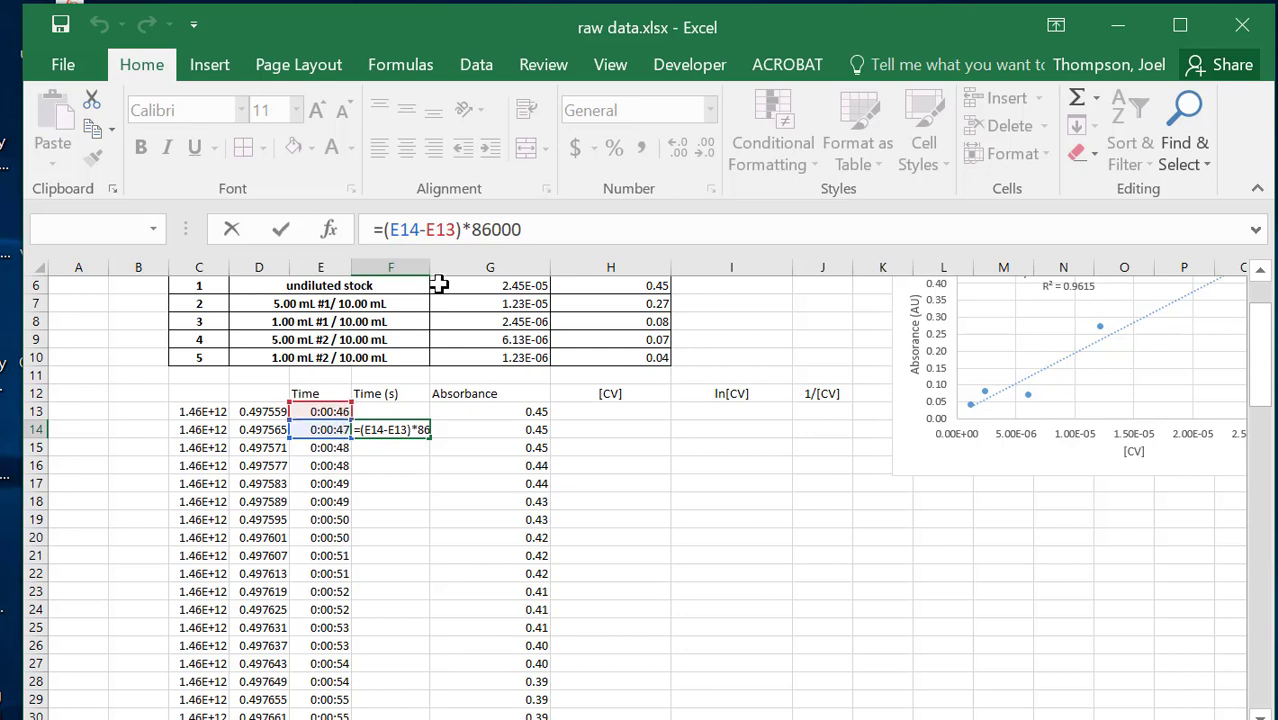
click(440, 230)
text($)
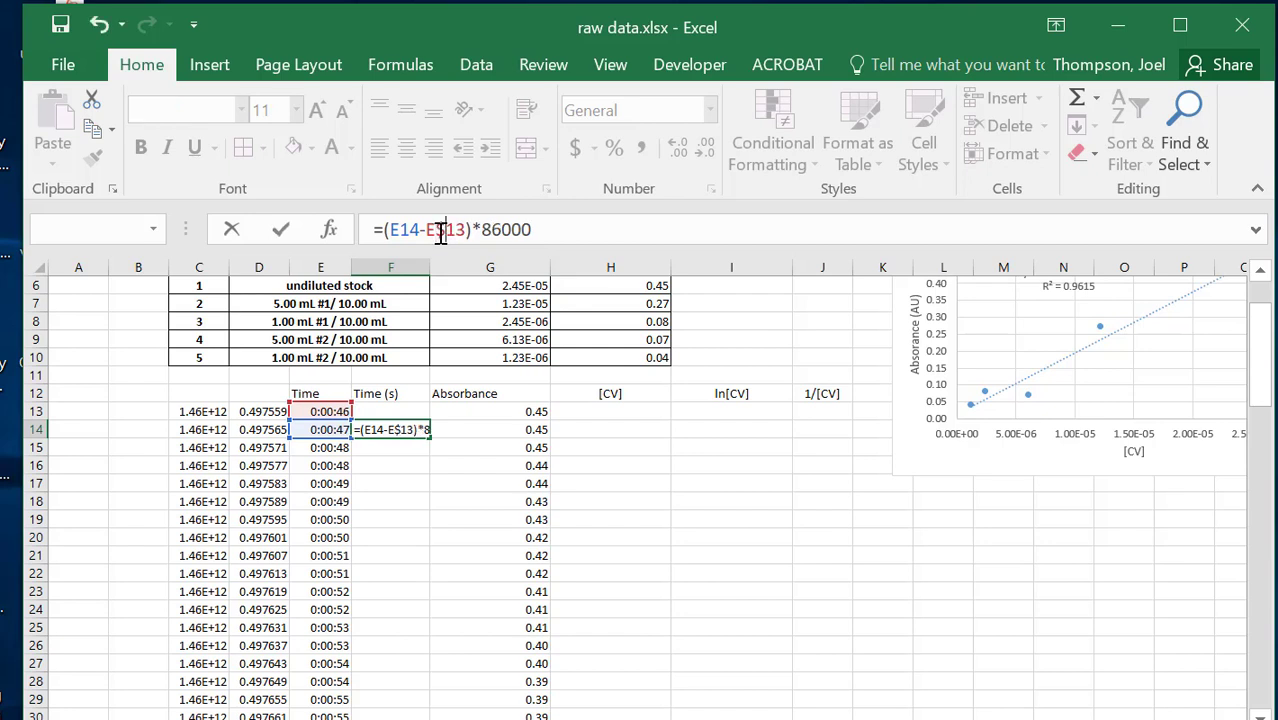
key(Return)
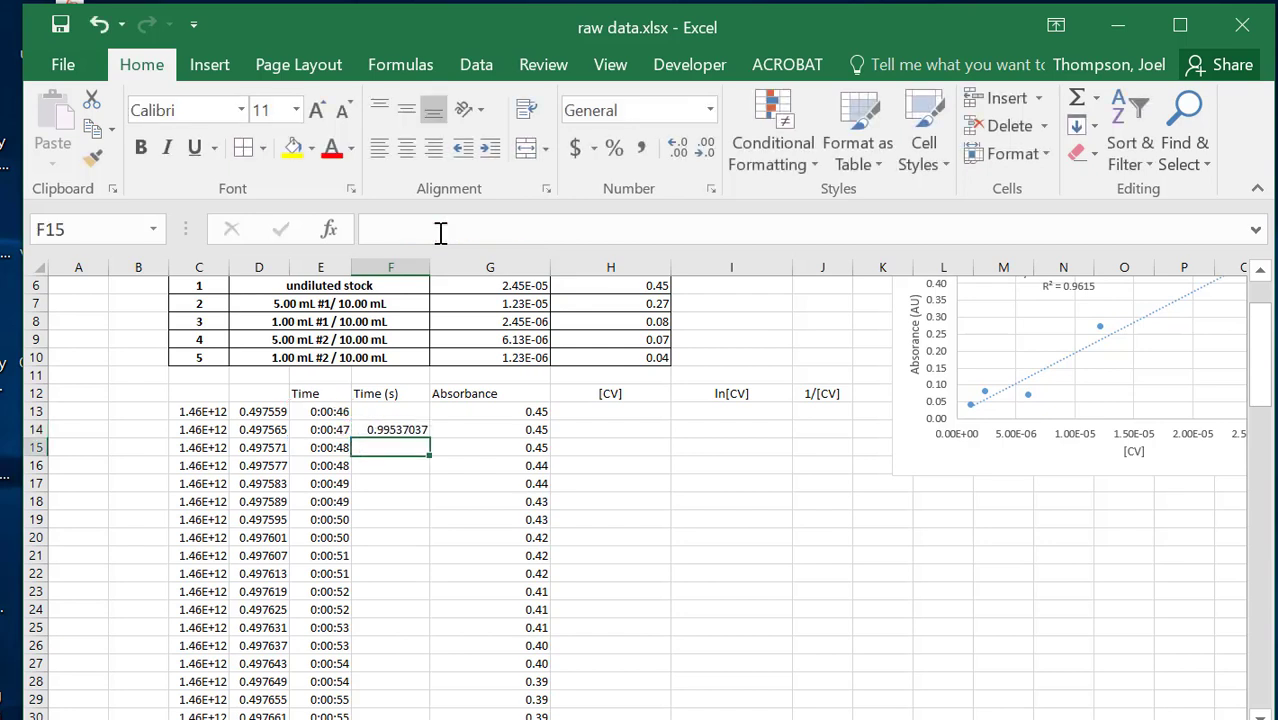
click(390, 426)
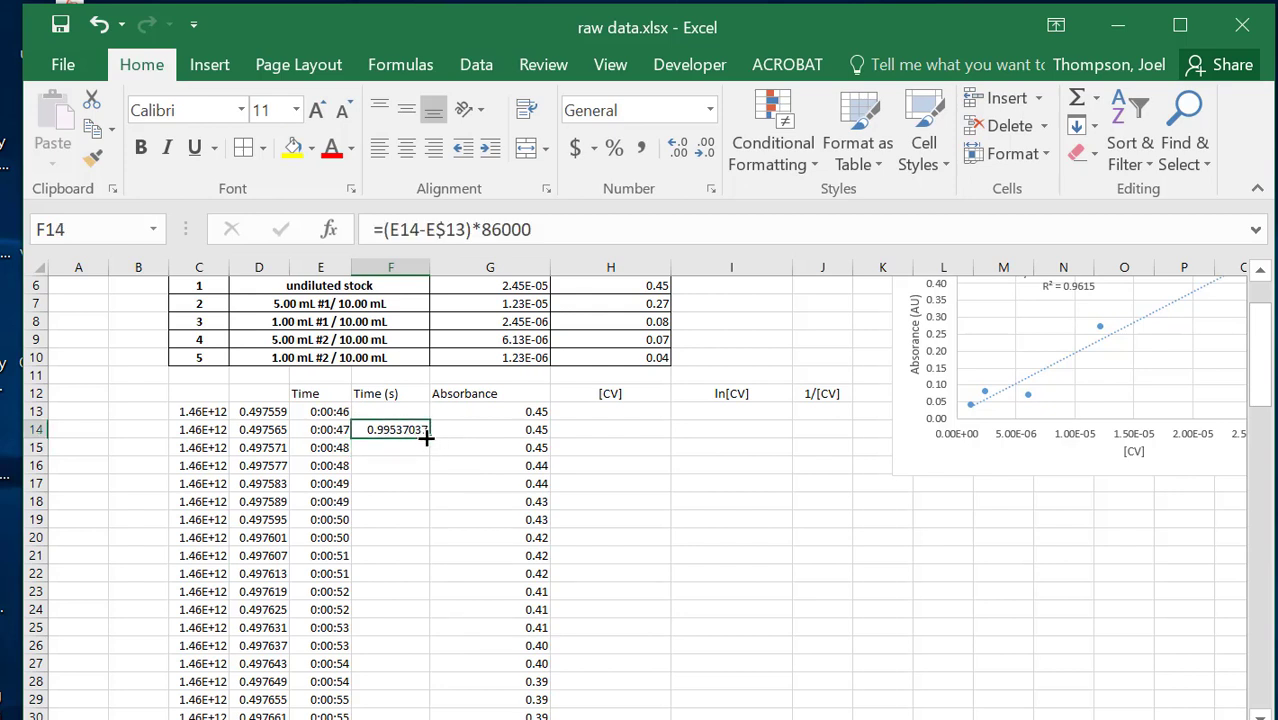
drag(426, 436, 425, 652)
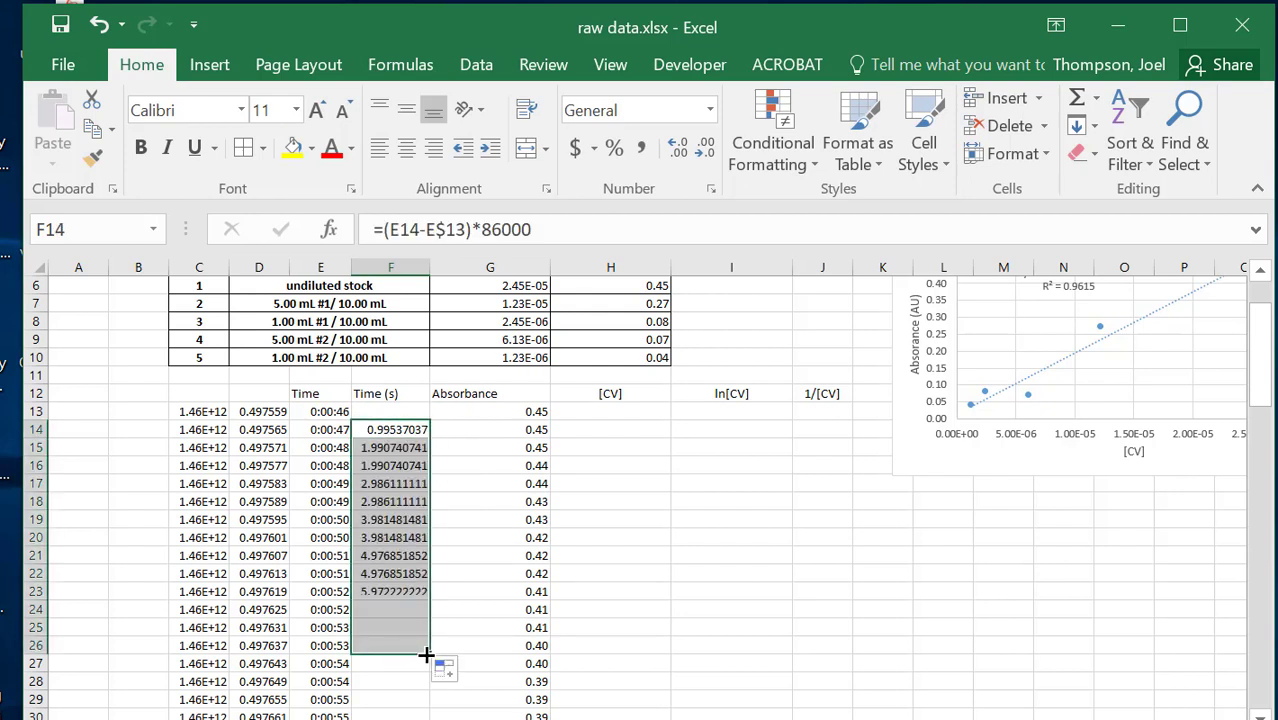
Format the whole Time (s) column F as Number with one decimal place.
click(414, 262)
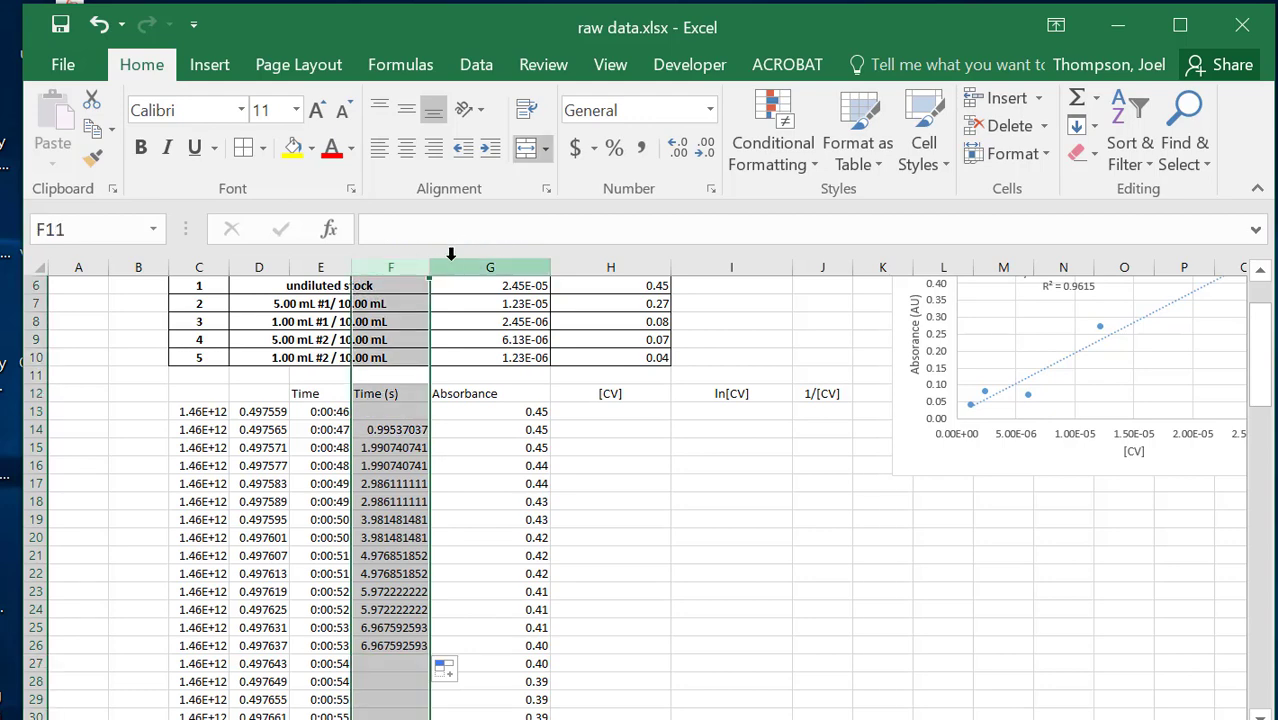
click(710, 110)
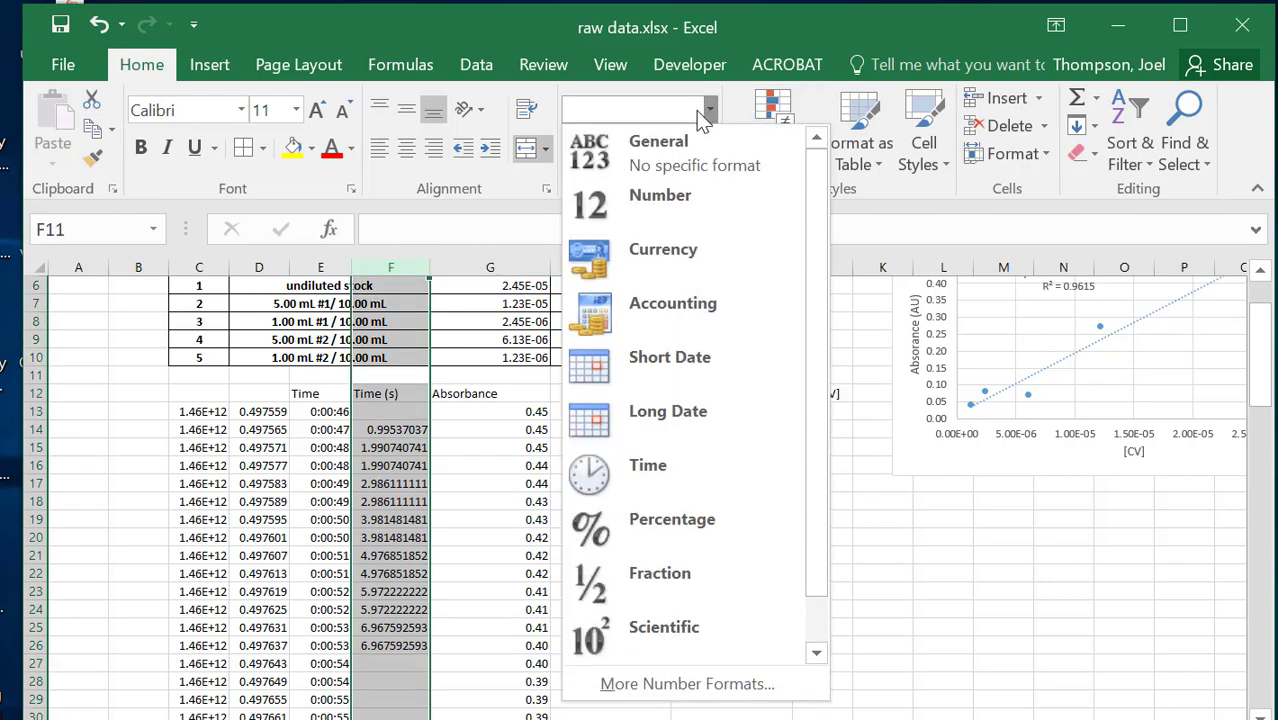
click(680, 195)
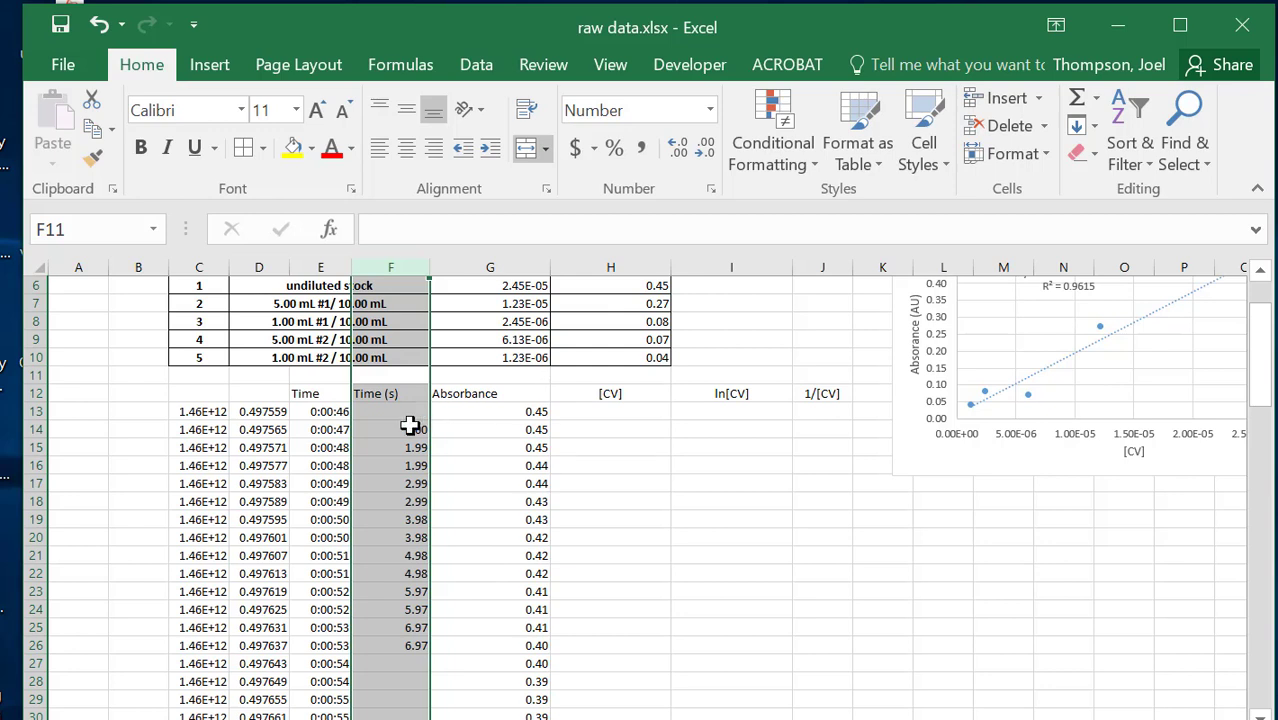
click(674, 155)
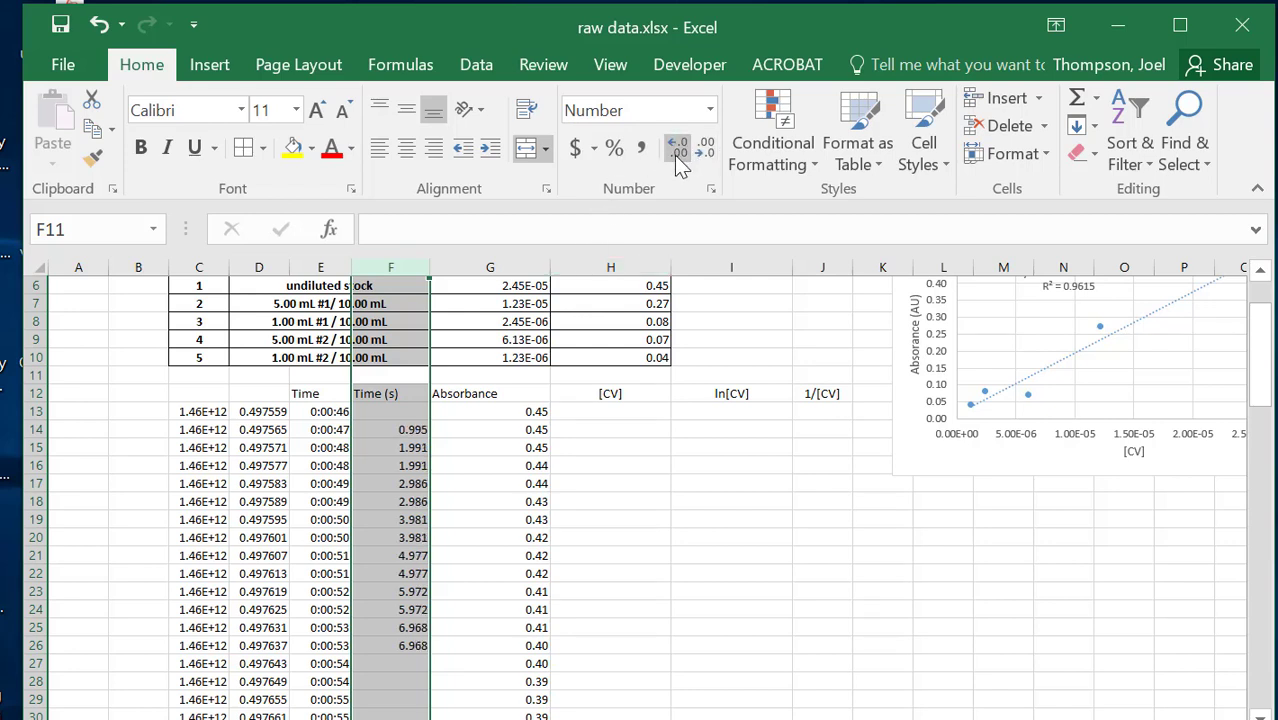
click(712, 158)
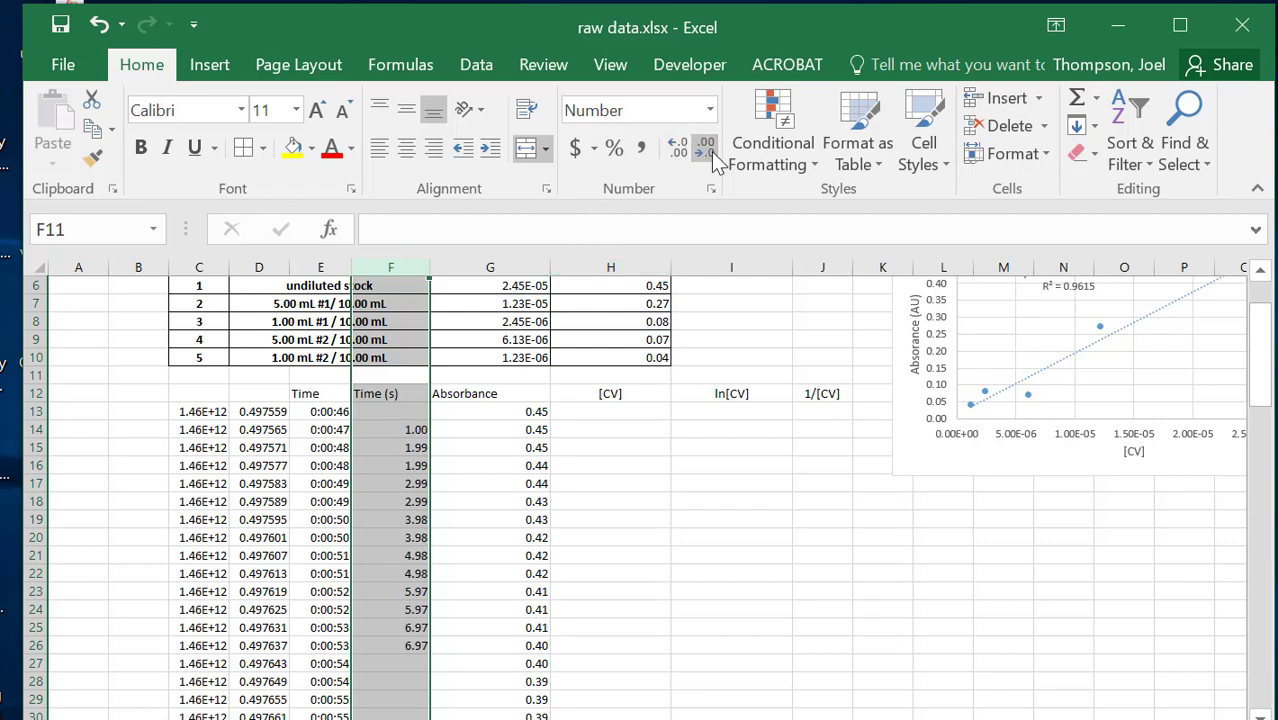
click(712, 158)
Fill the elapsed-seconds formula from F26 down to the last data row, F102.
click(391, 703)
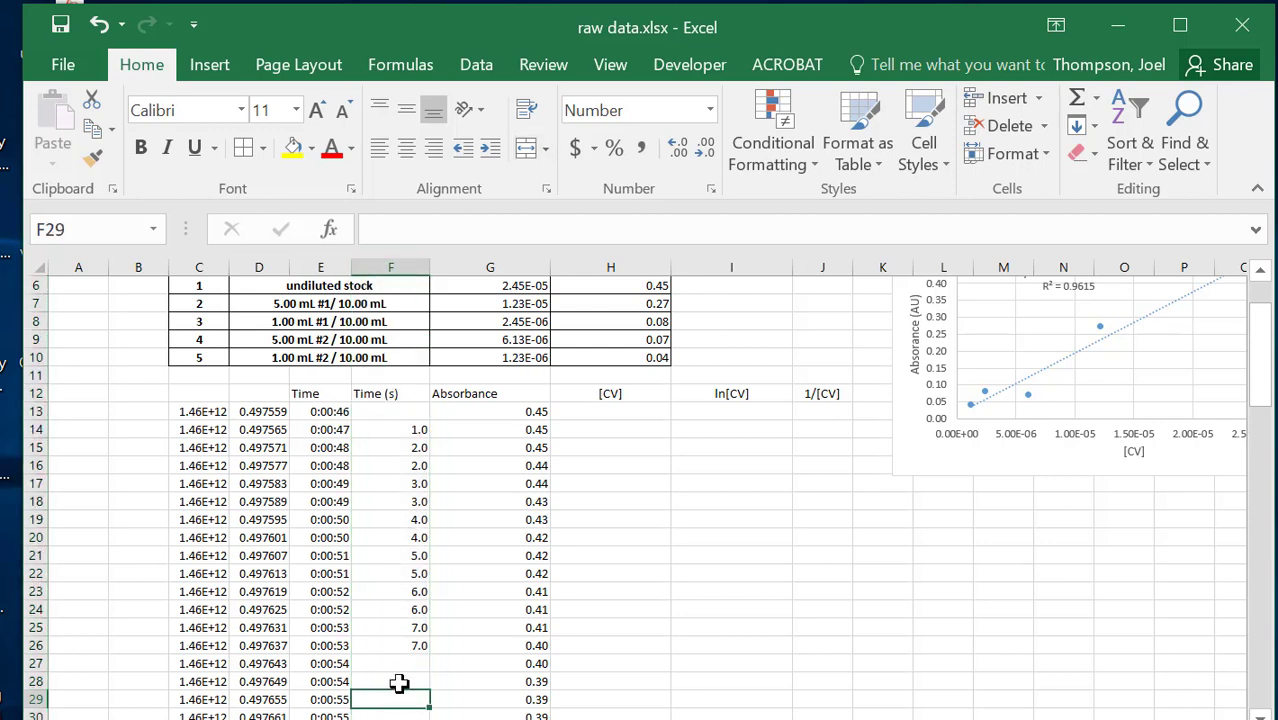
click(406, 646)
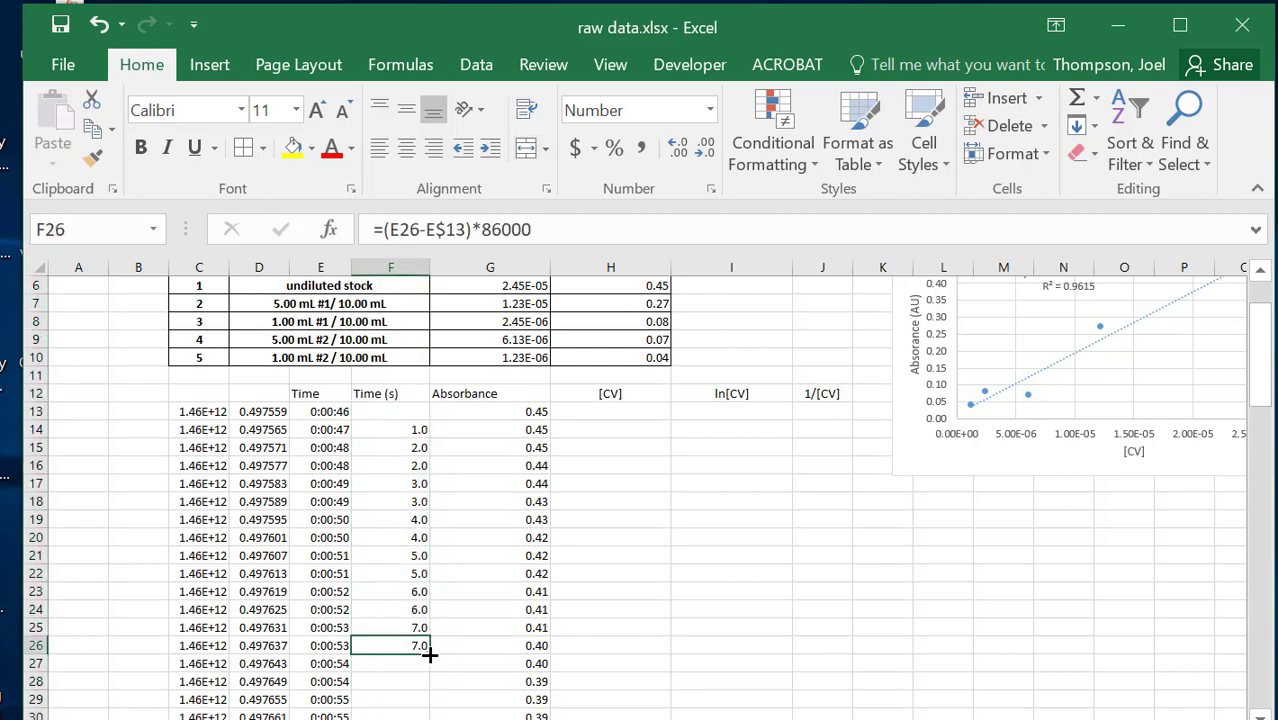
drag(429, 654, 410, 678)
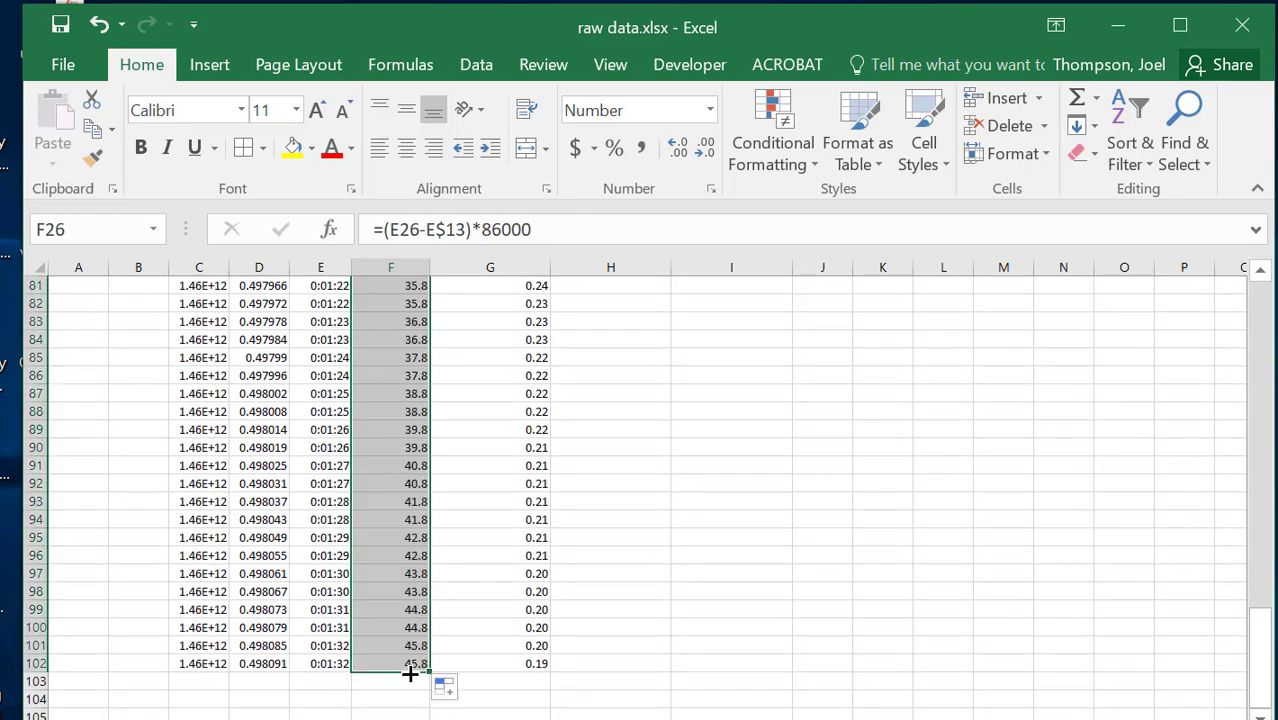
scroll(646, 577, down, 1)
scroll(646, 577, up, 7)
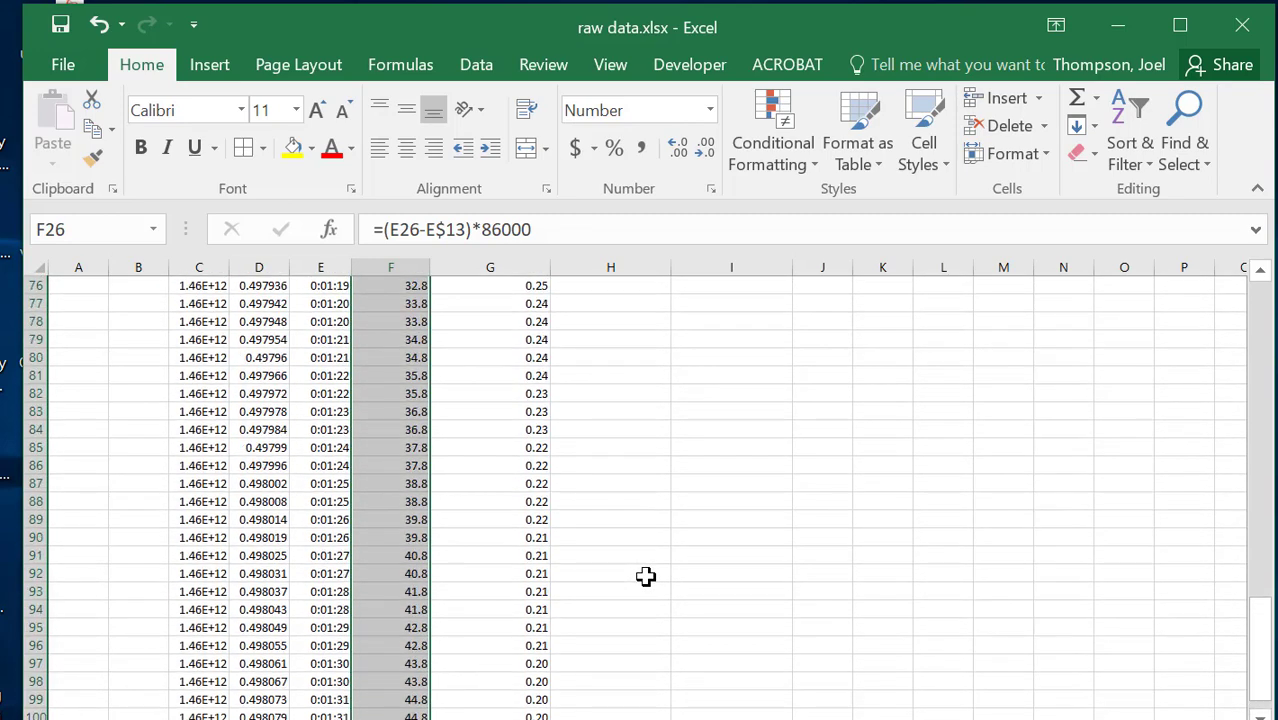
scroll(646, 577, up, 16)
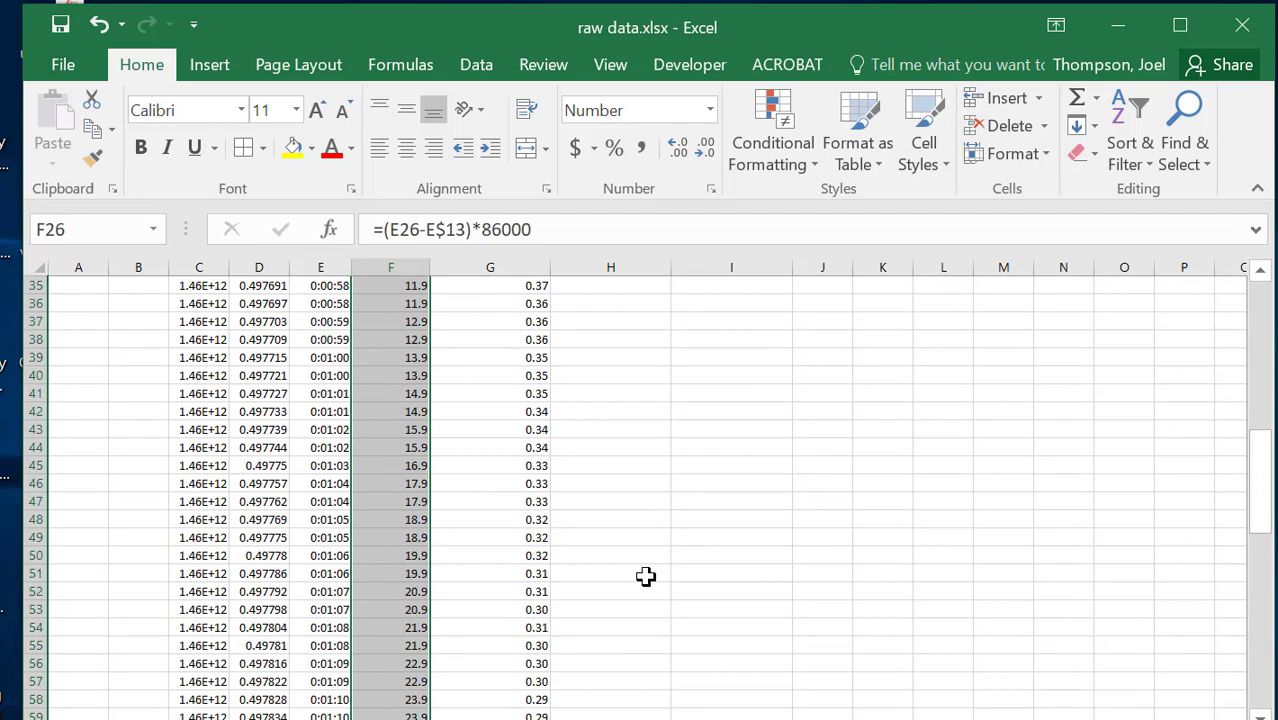
scroll(646, 577, up, 4)
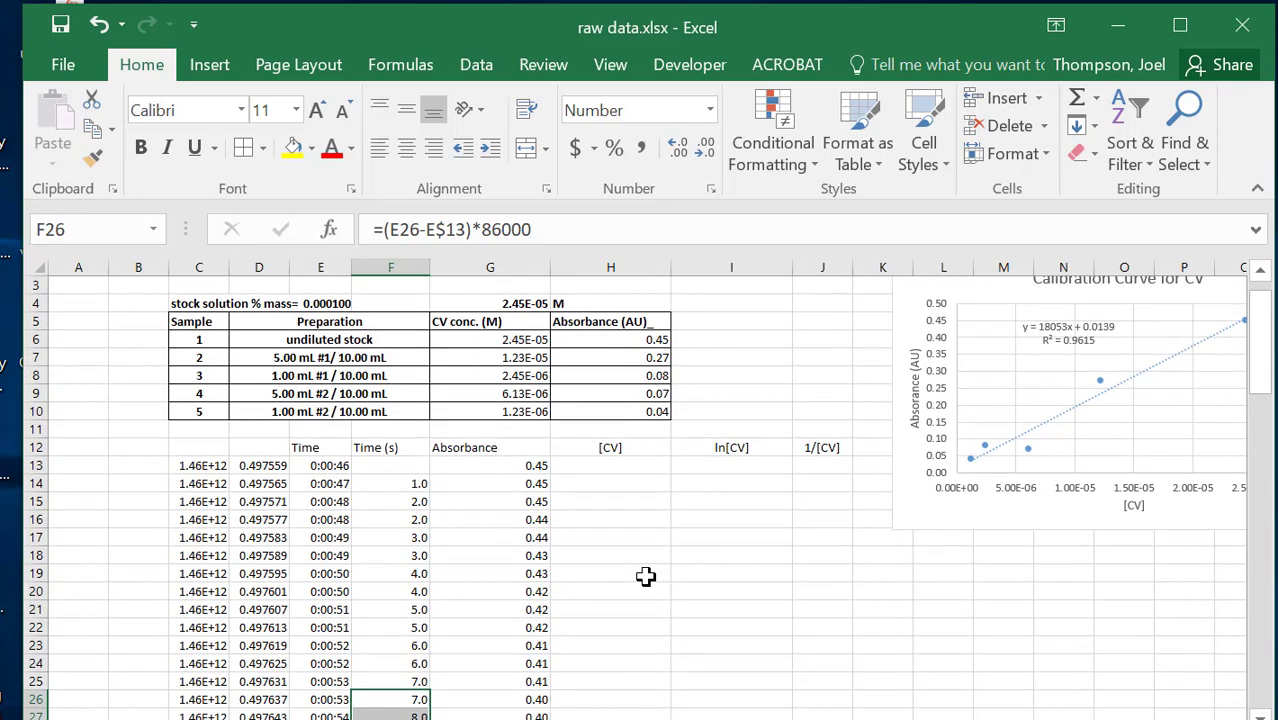
Enter the calibration line as a text note in I6: abs=18053[CV]+.0139.
click(648, 574)
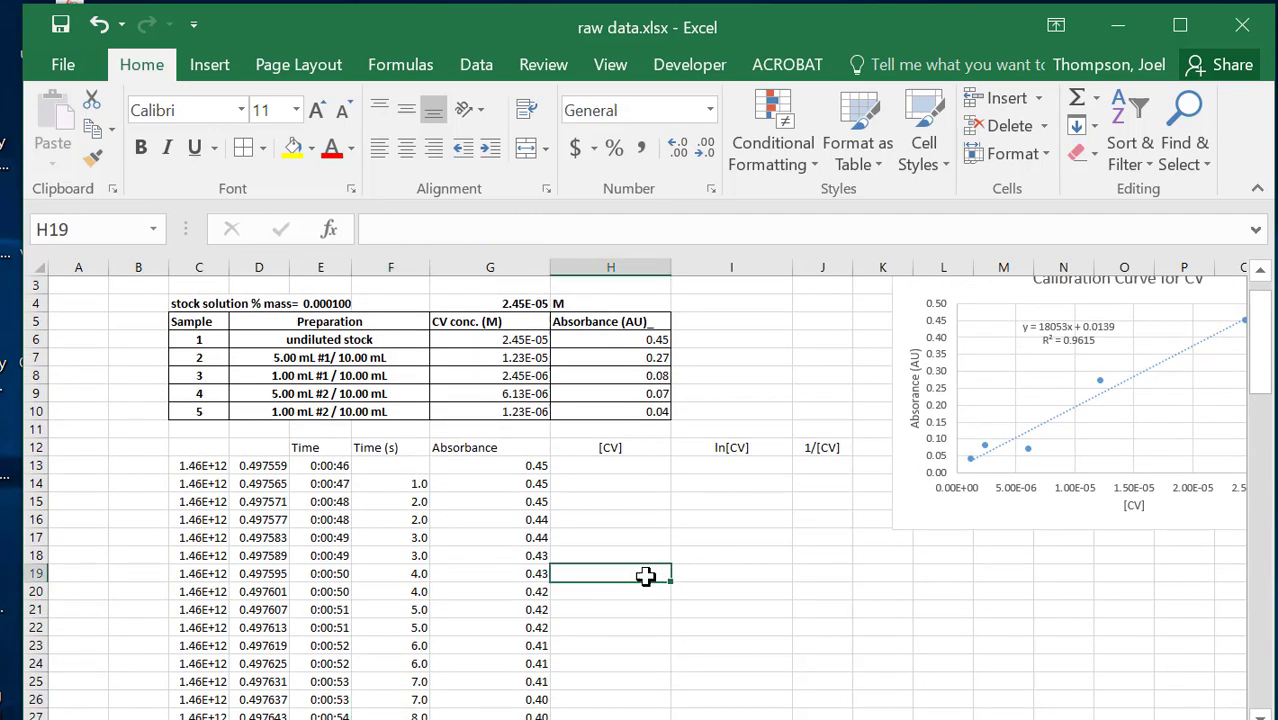
click(628, 464)
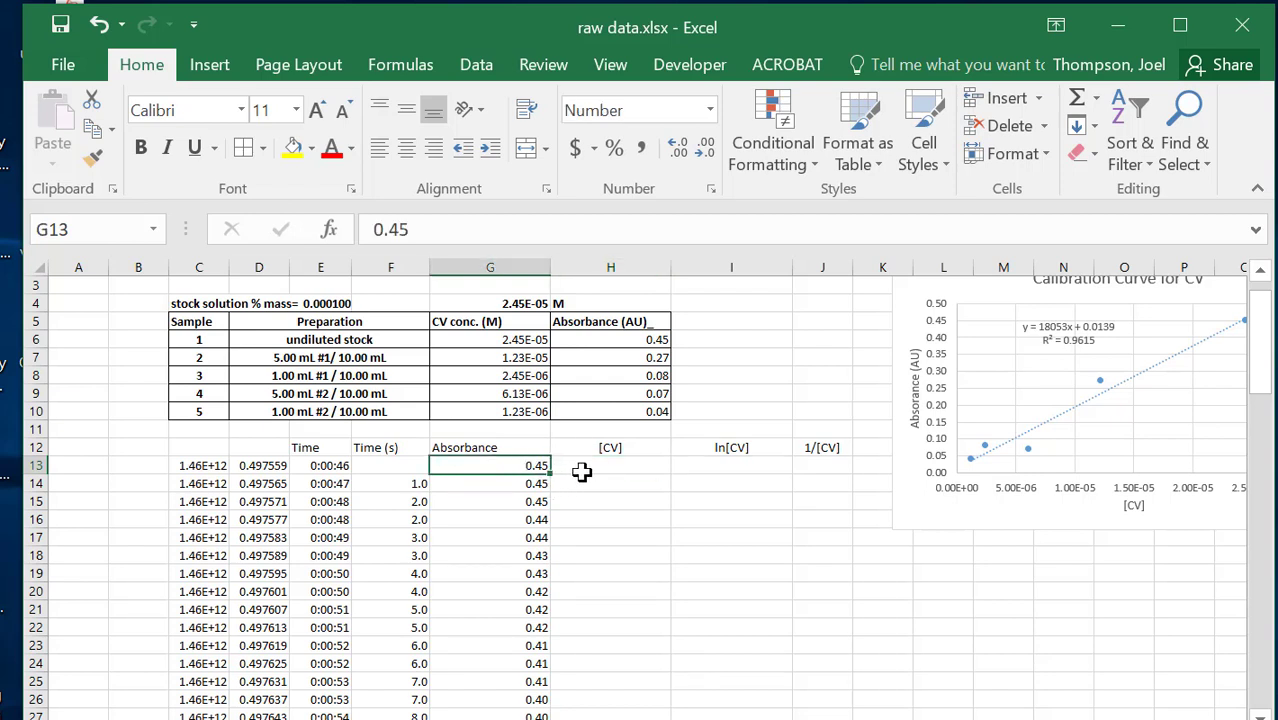
click(588, 466)
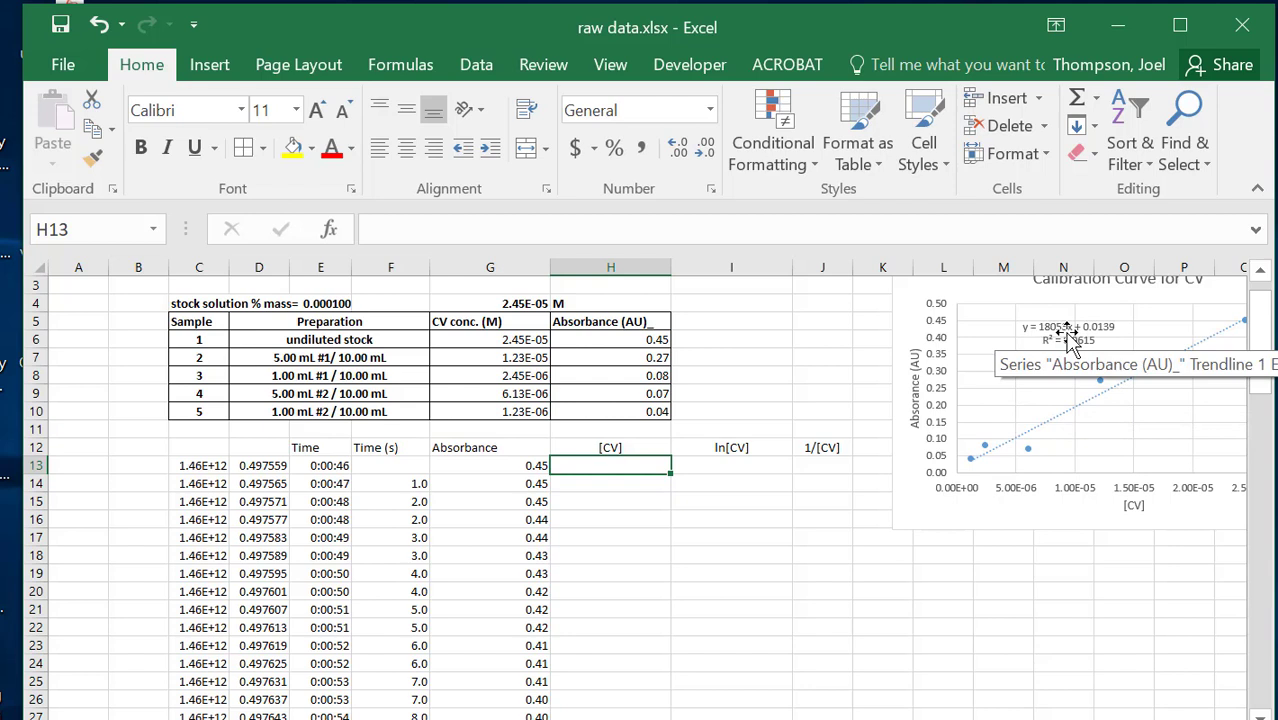
click(724, 340)
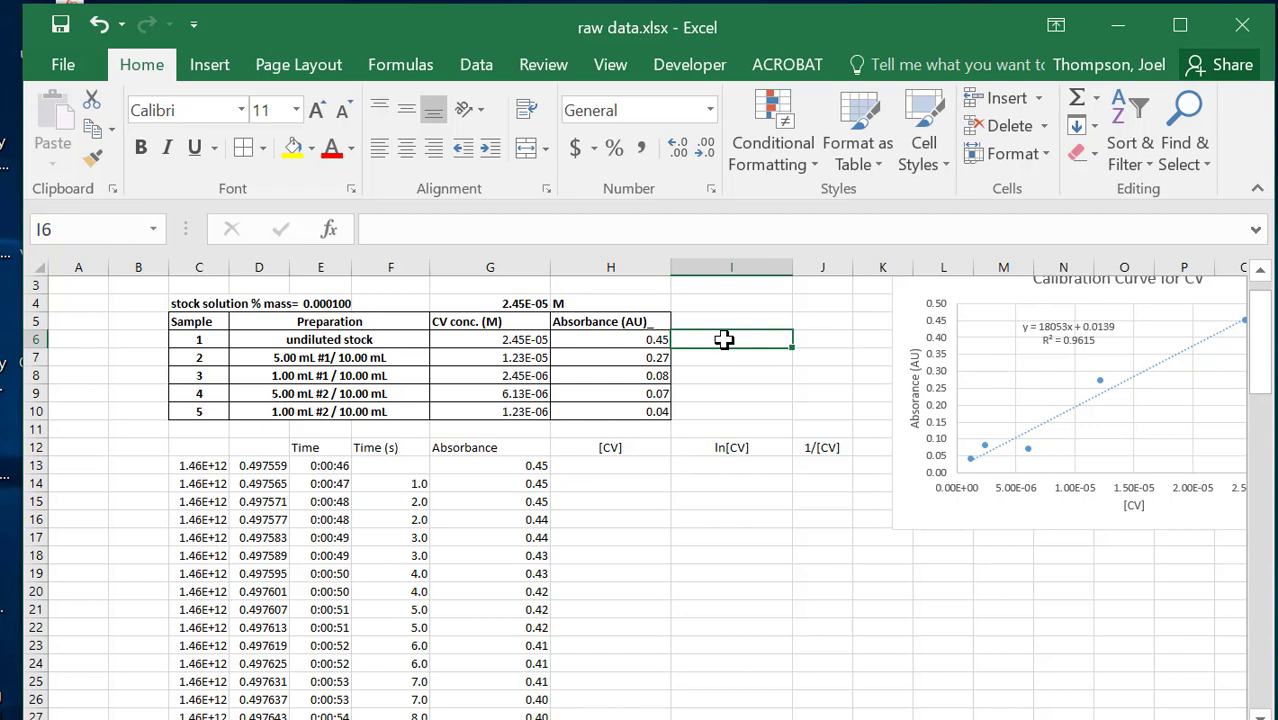
text(')
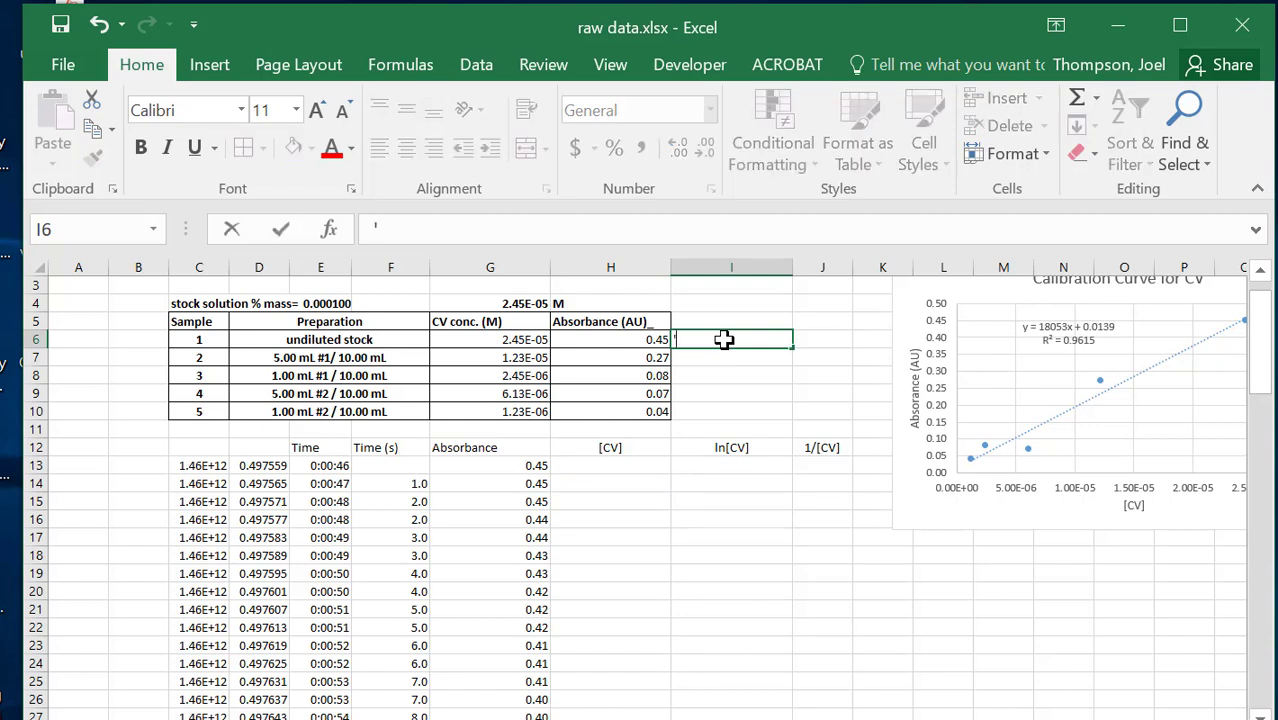
text(abs)
right_click(724, 340)
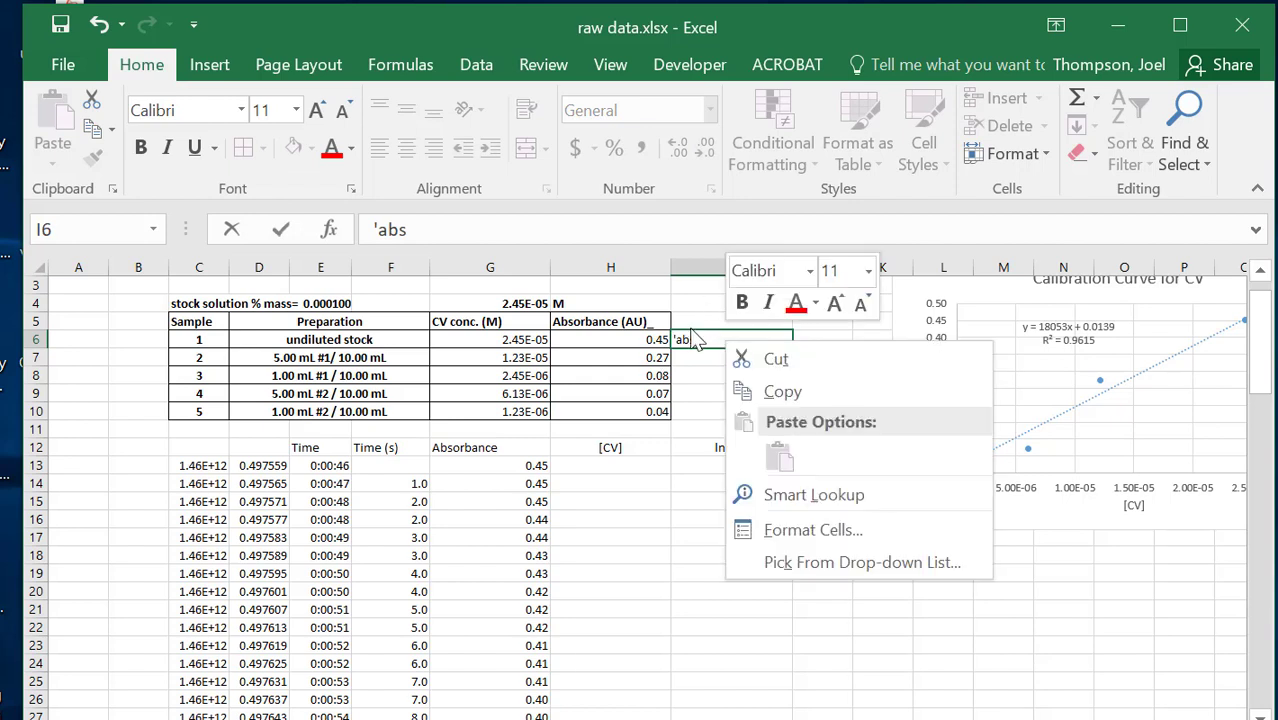
click(700, 340)
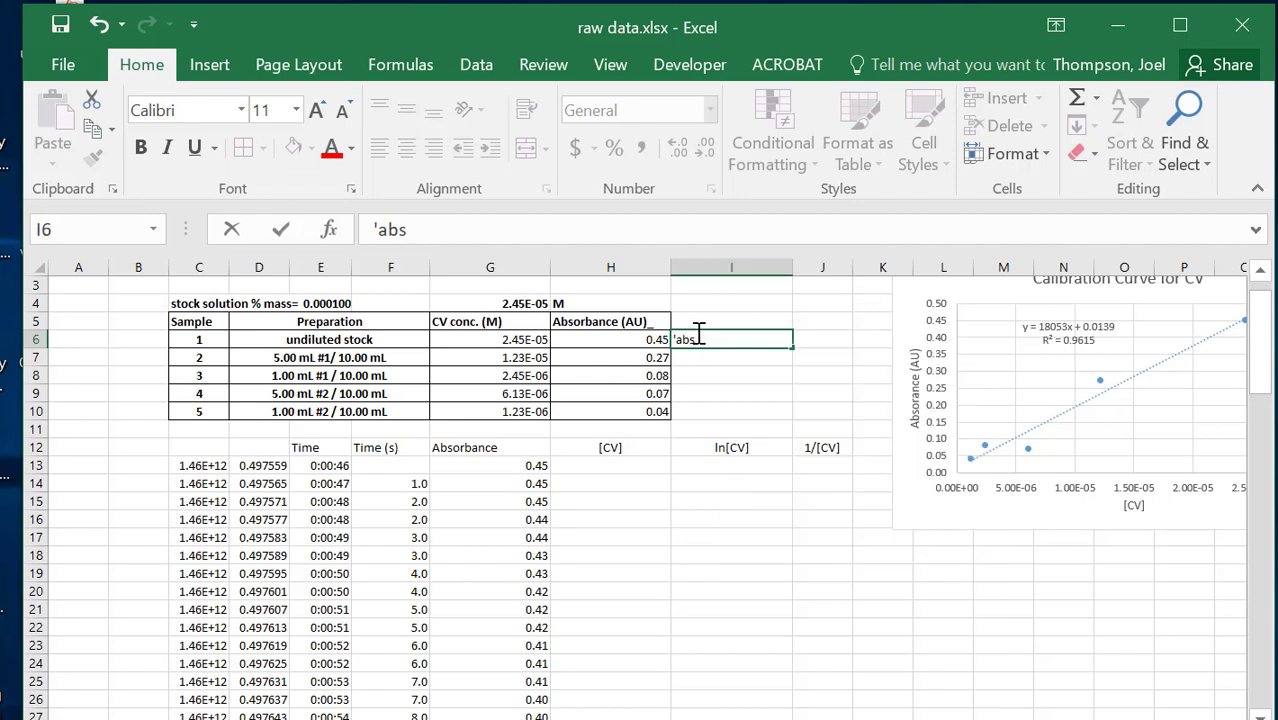
text(=)
text(18053)
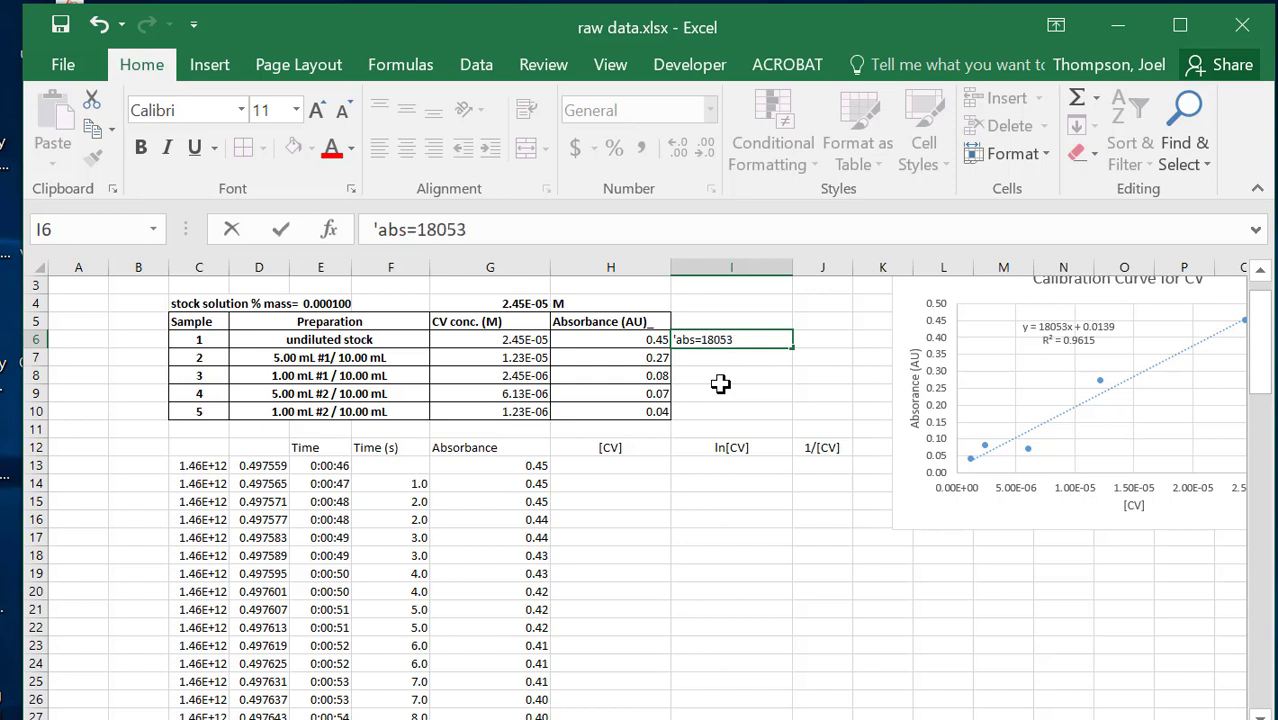
text([V)
key(BackSpace)
text(CV]+)
text(.01)
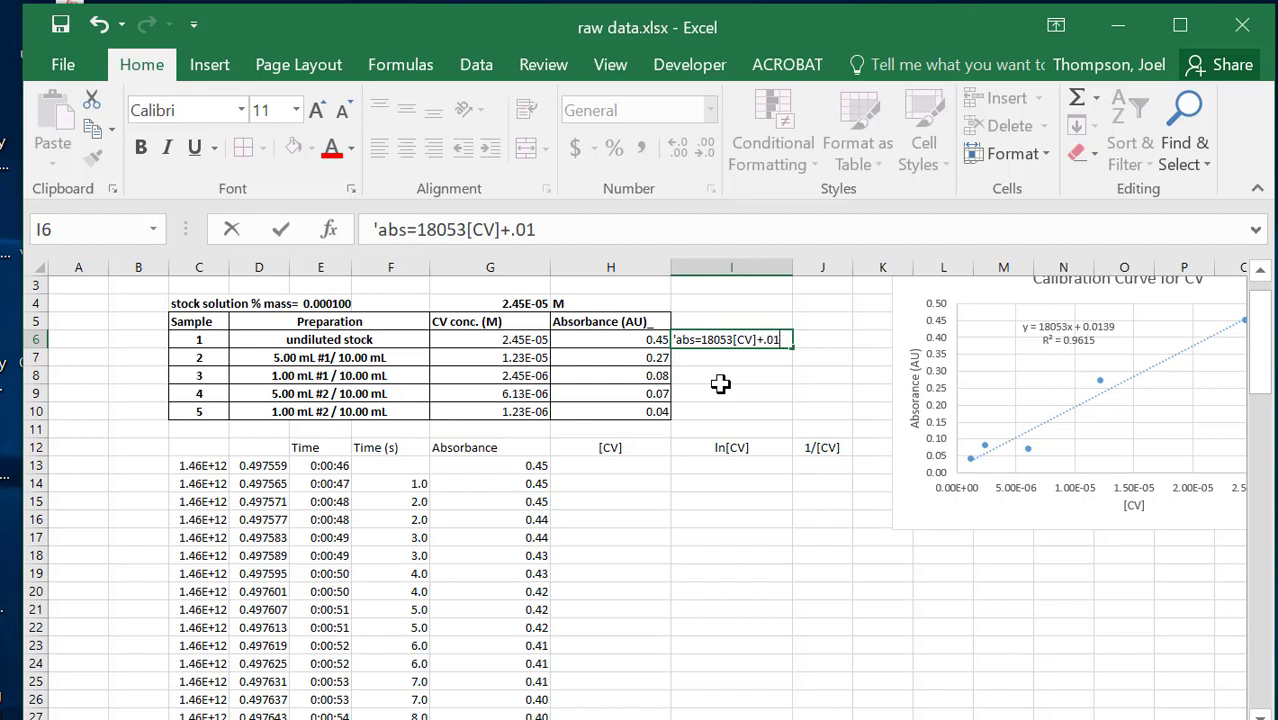
text(39)
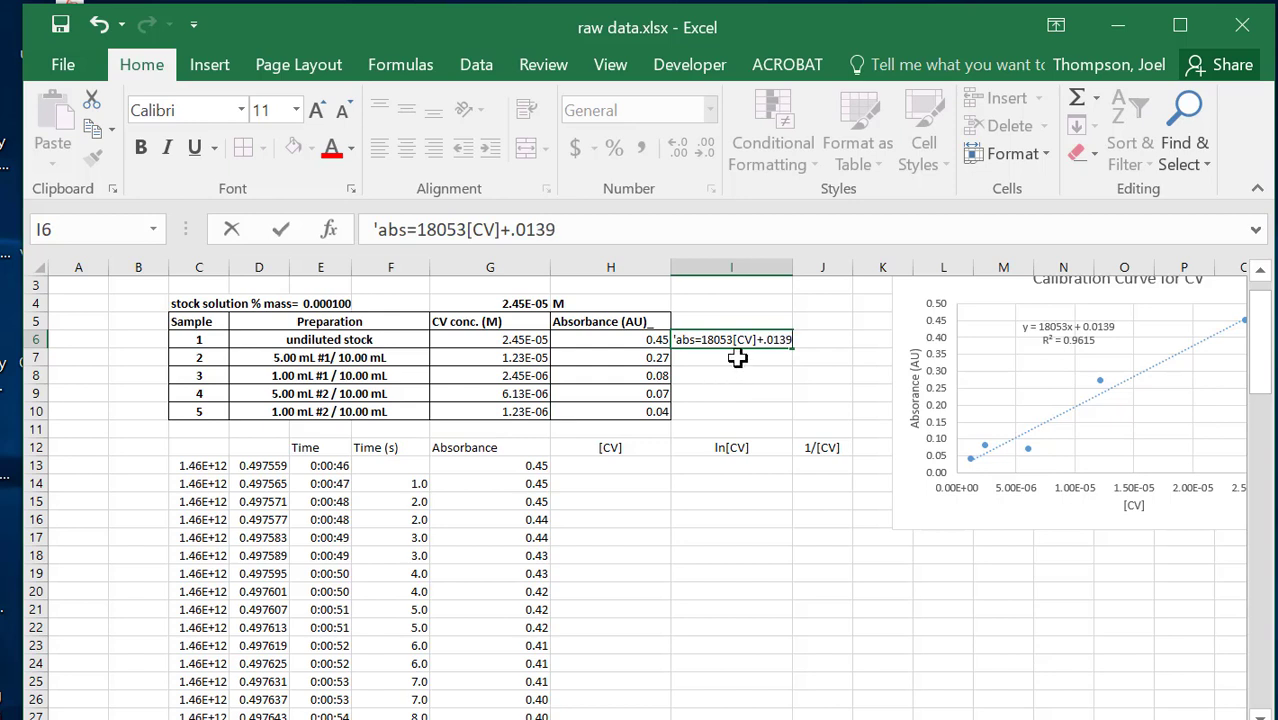
click(736, 372)
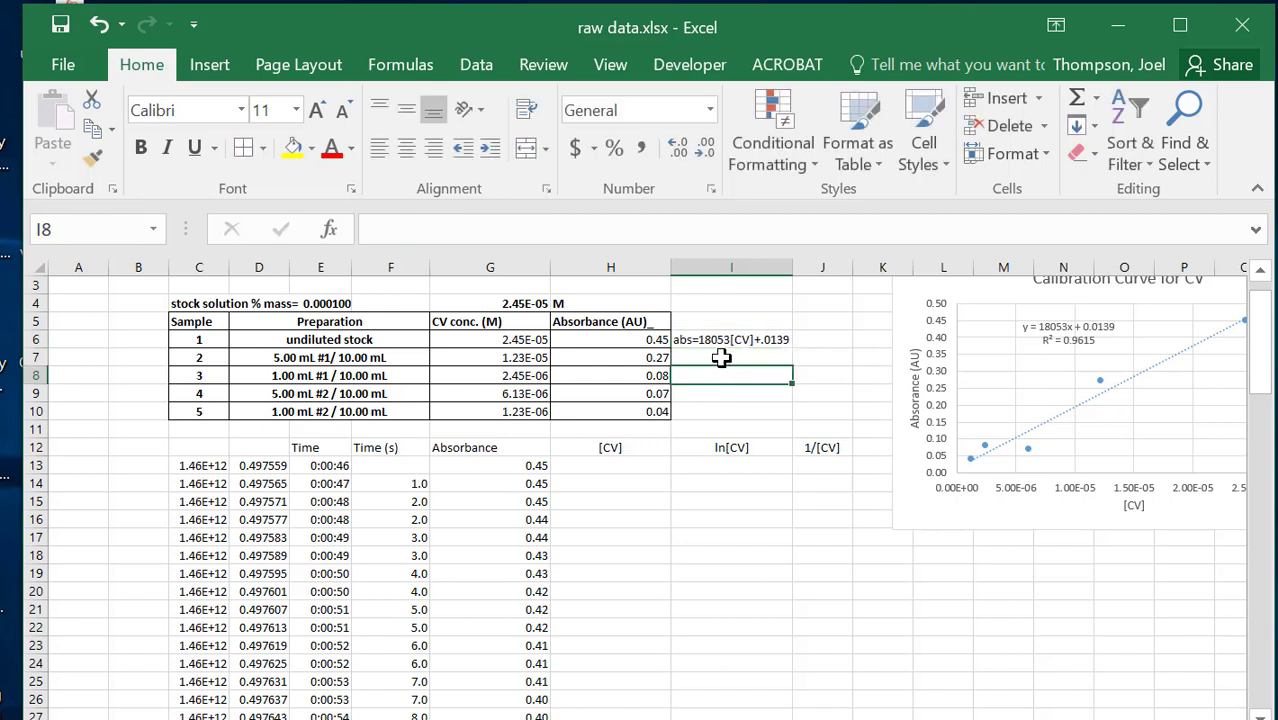
Enter the calibration line solved for concentration as a text note in I7: (abs-.0139)/18053=[CV].
click(721, 358)
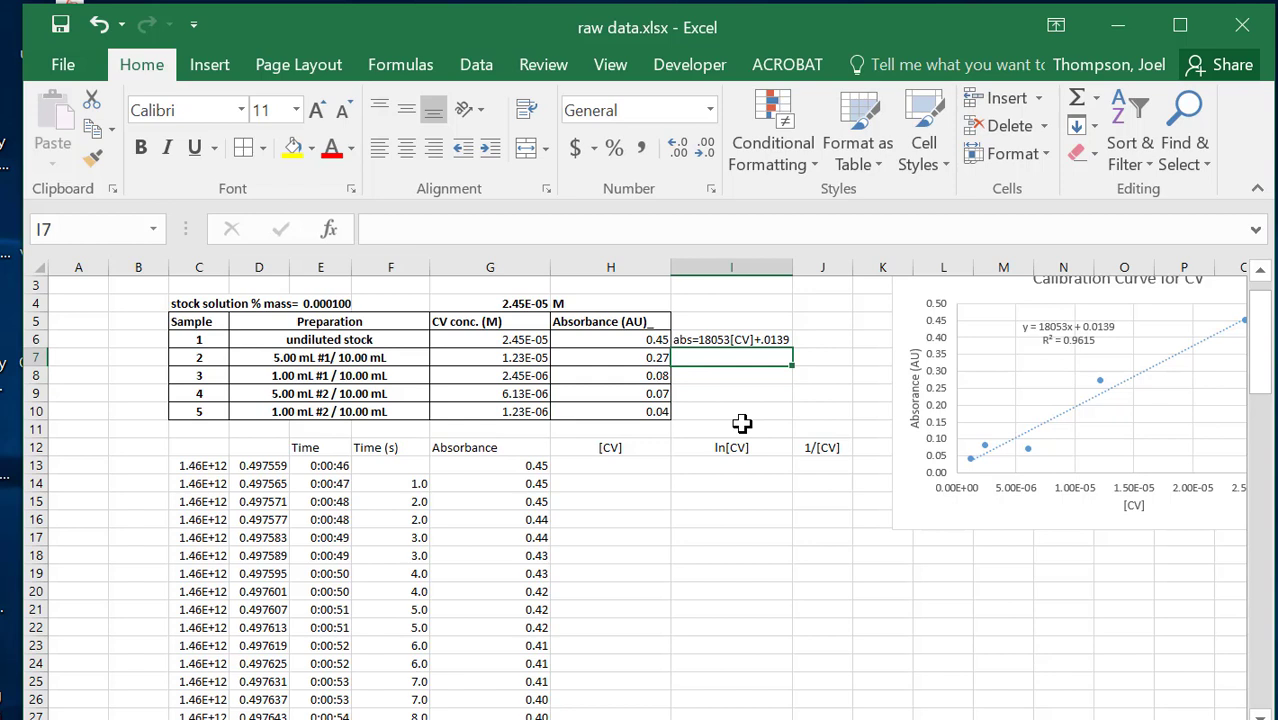
text(()
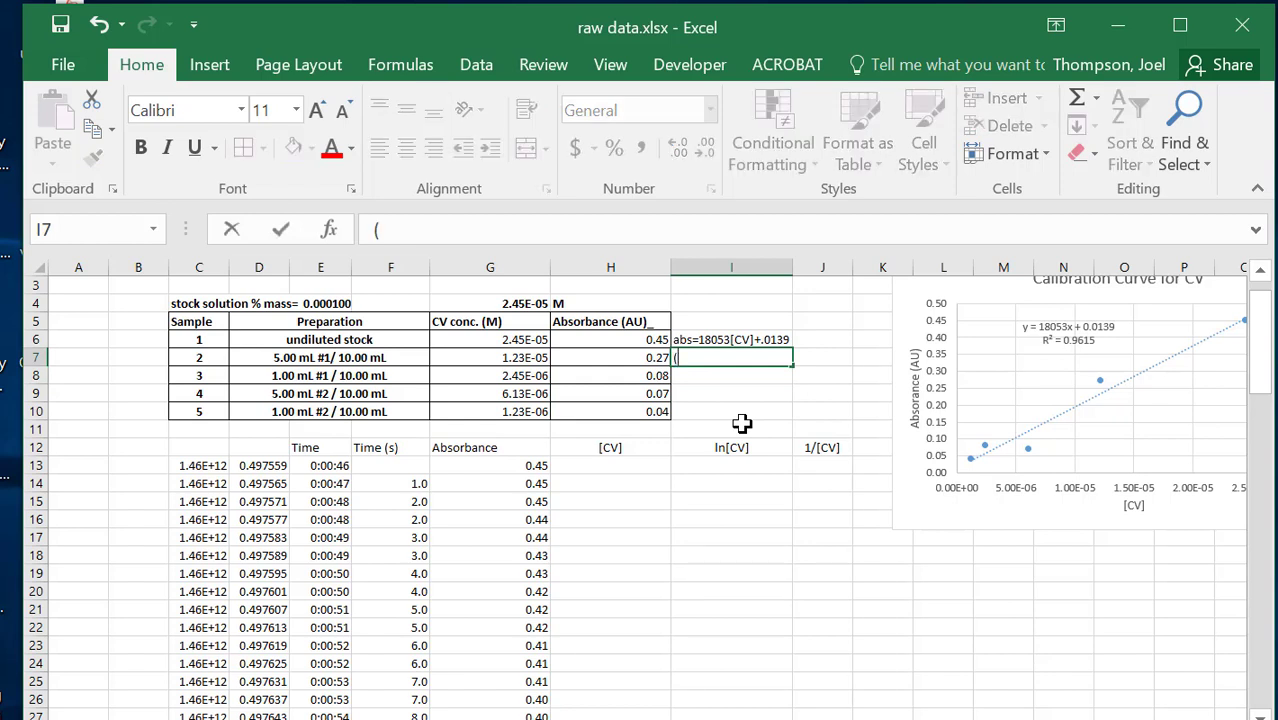
text(abs-.013)
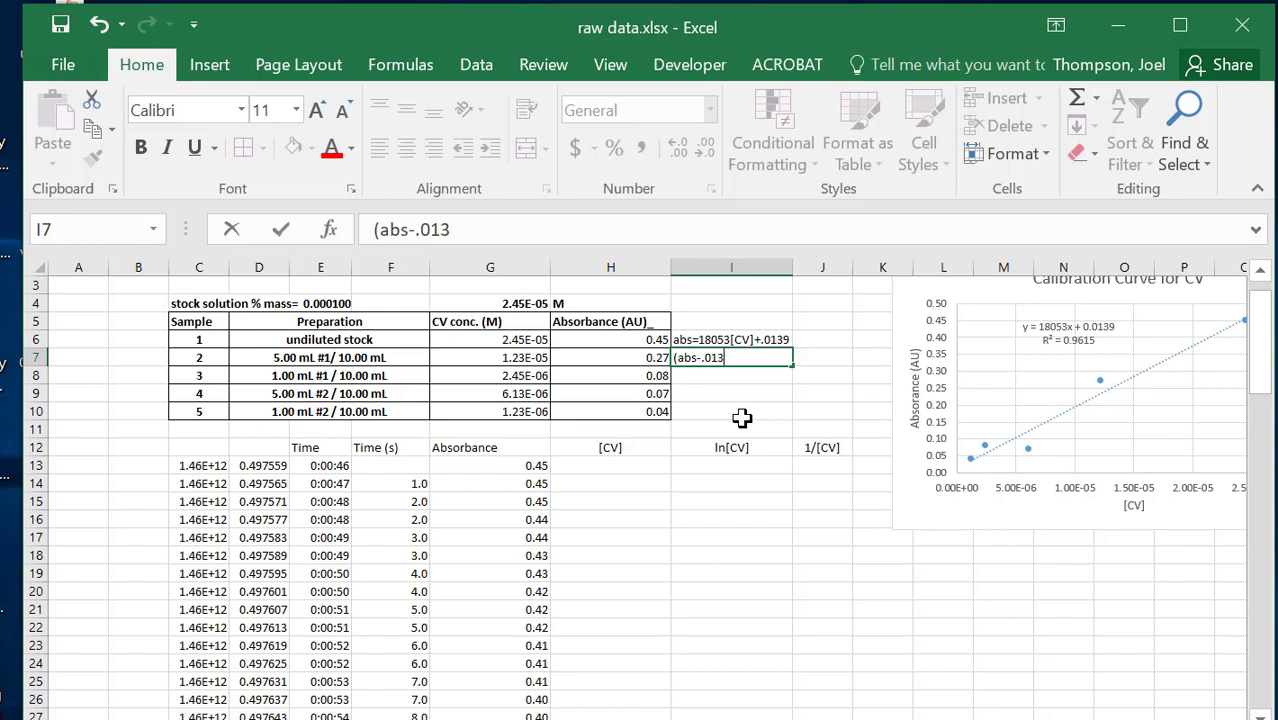
text(9)/18)
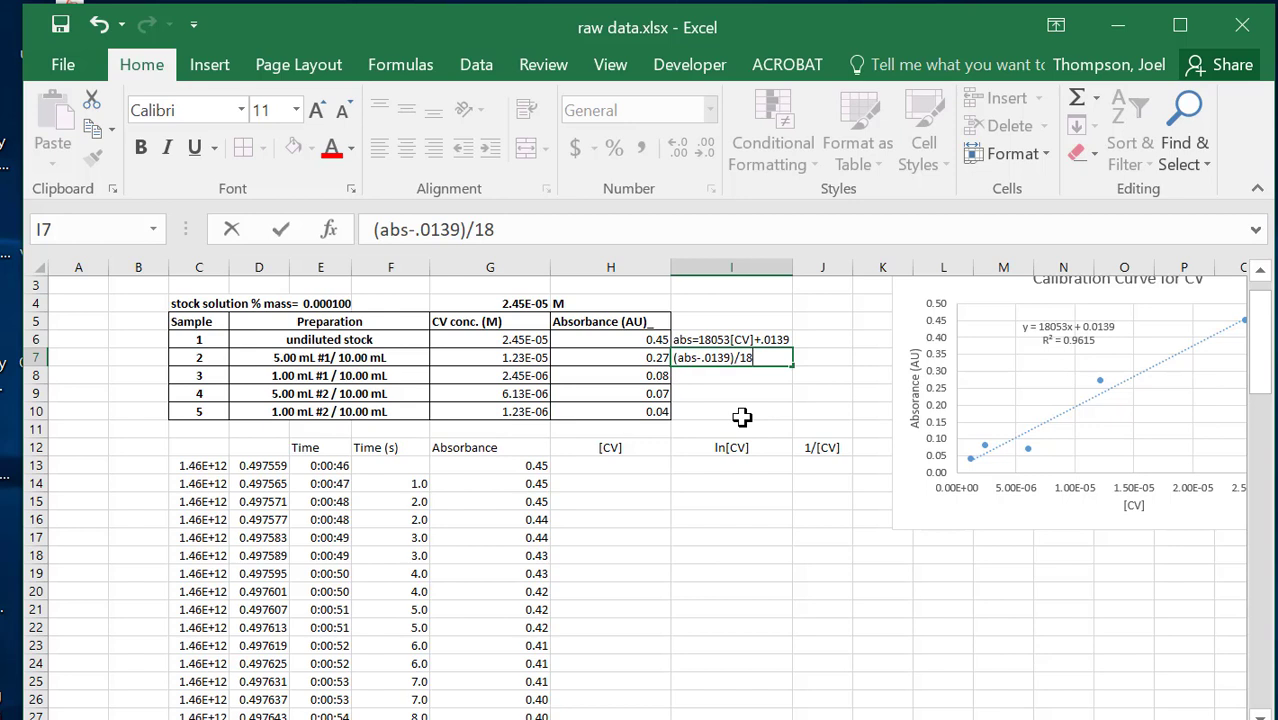
text(053=[C)
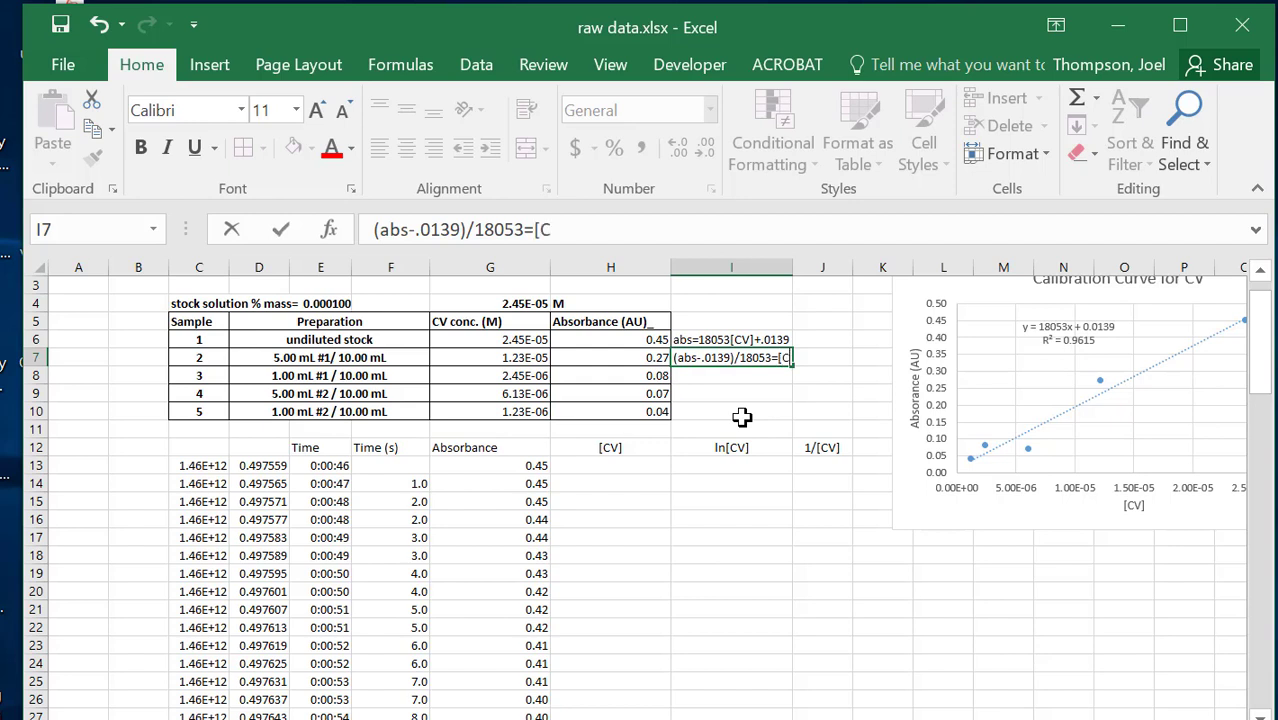
text(V])
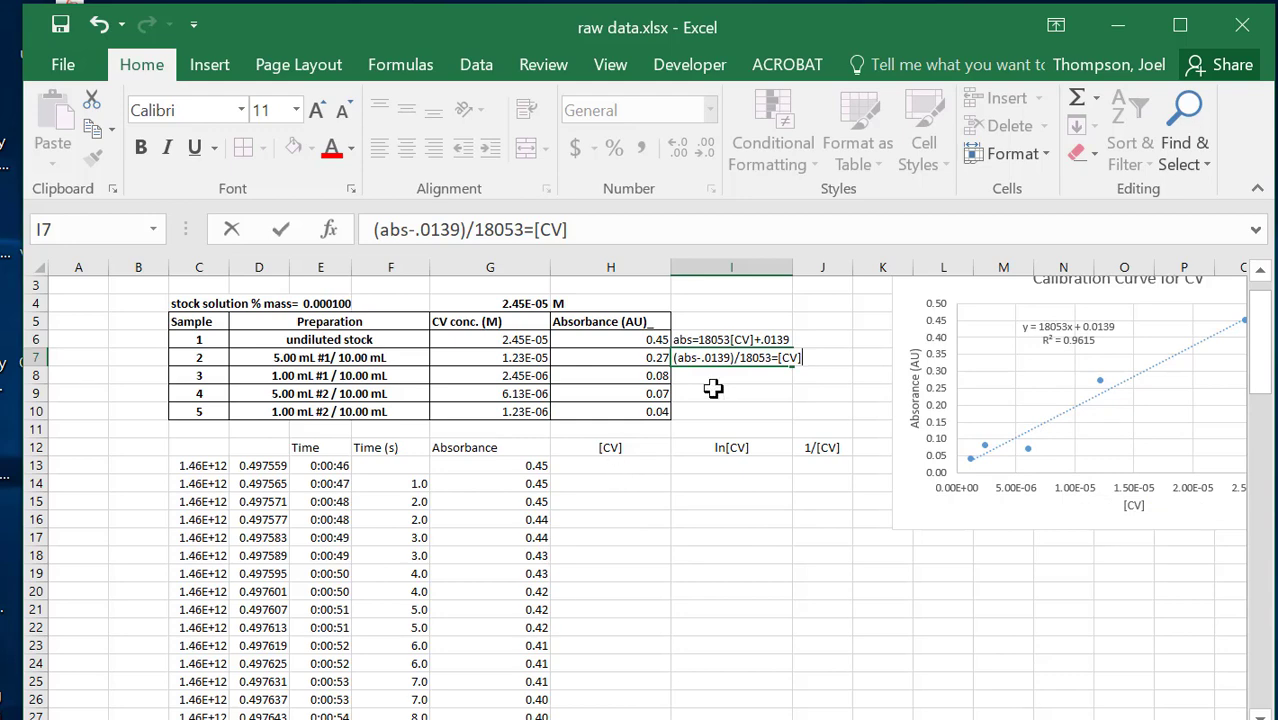
scroll(406, 567, down, 2)
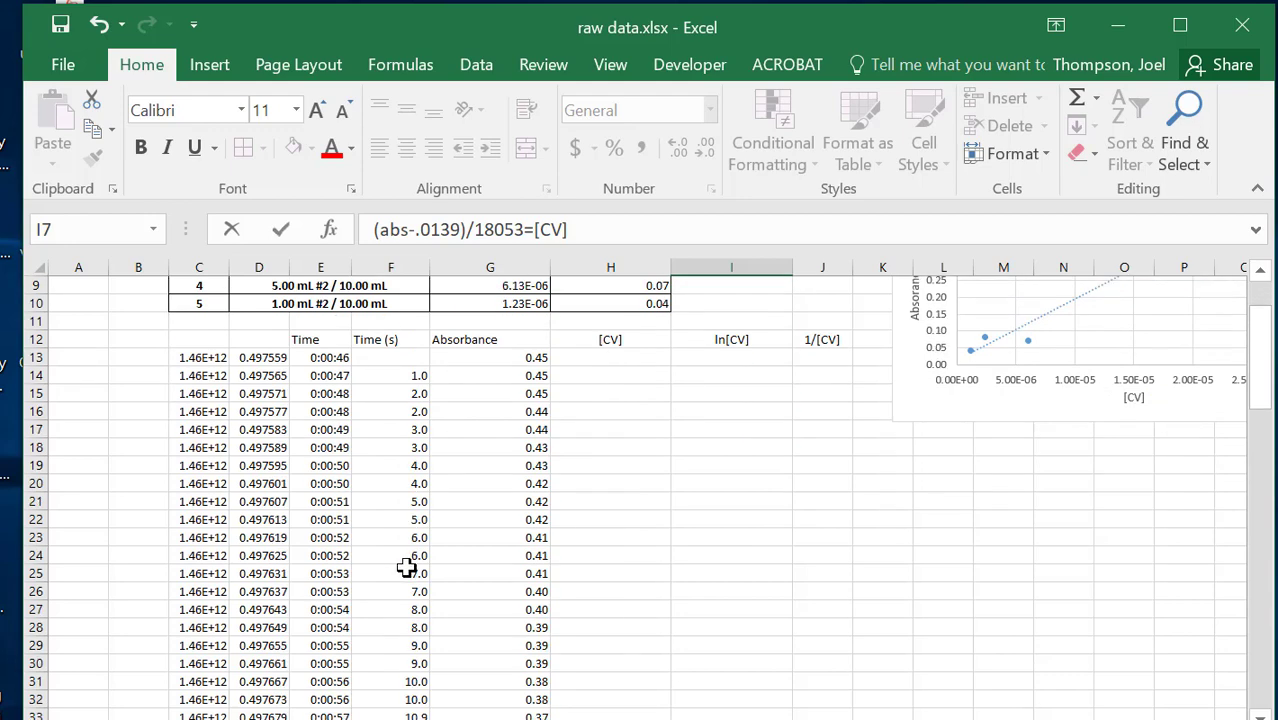
scroll(406, 567, down, 20)
click(406, 567)
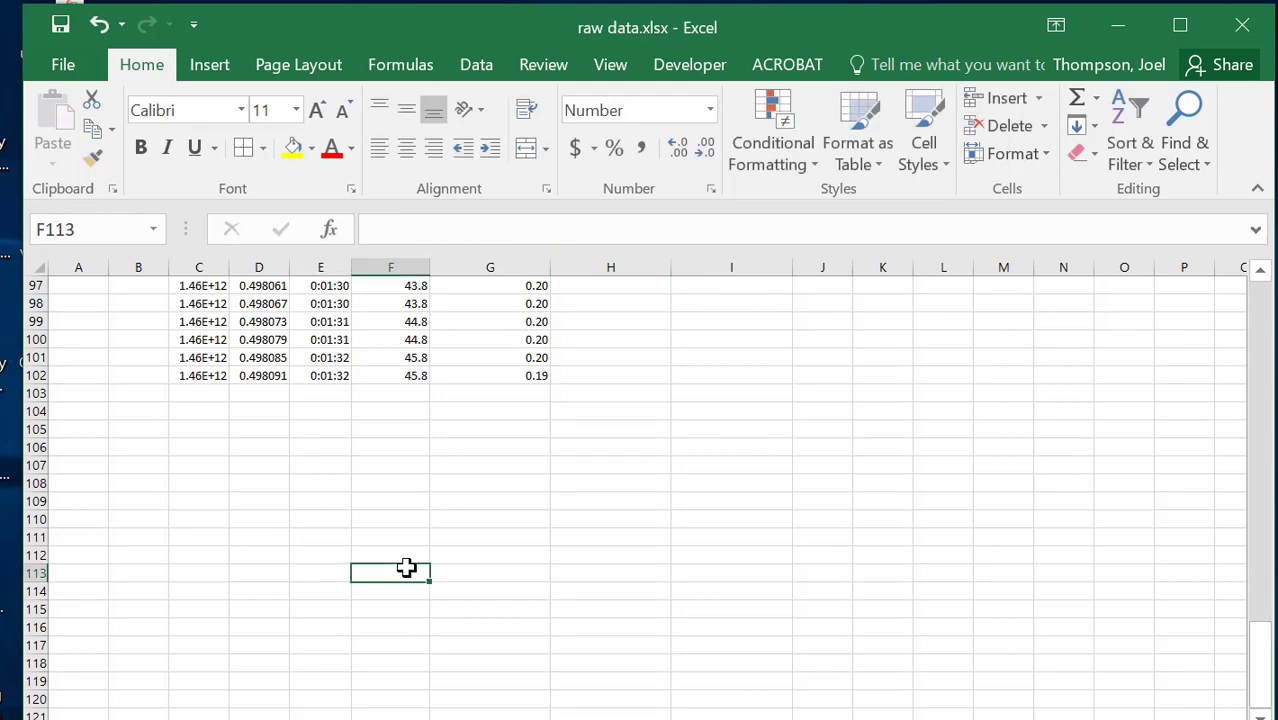
scroll(406, 567, up, 20)
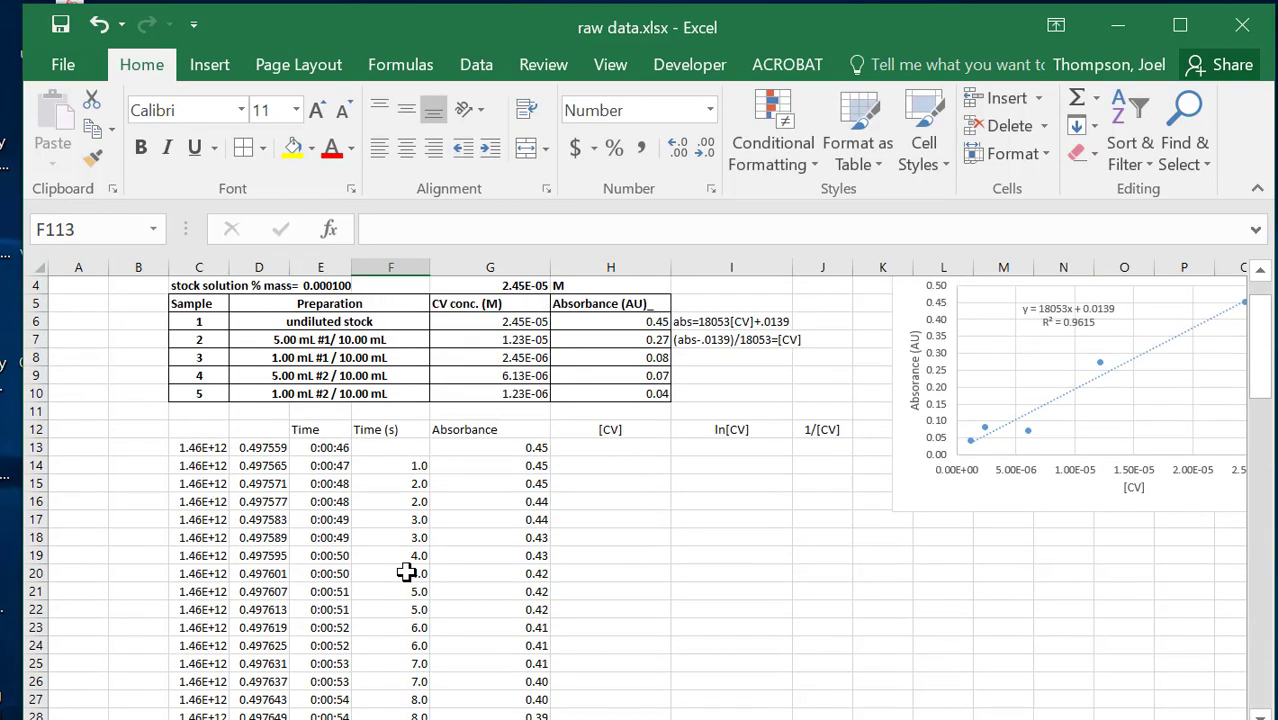
Calculate the first [CV] value in H13 from its absorbance with the formula =(G13-.0139)/18053.
click(598, 450)
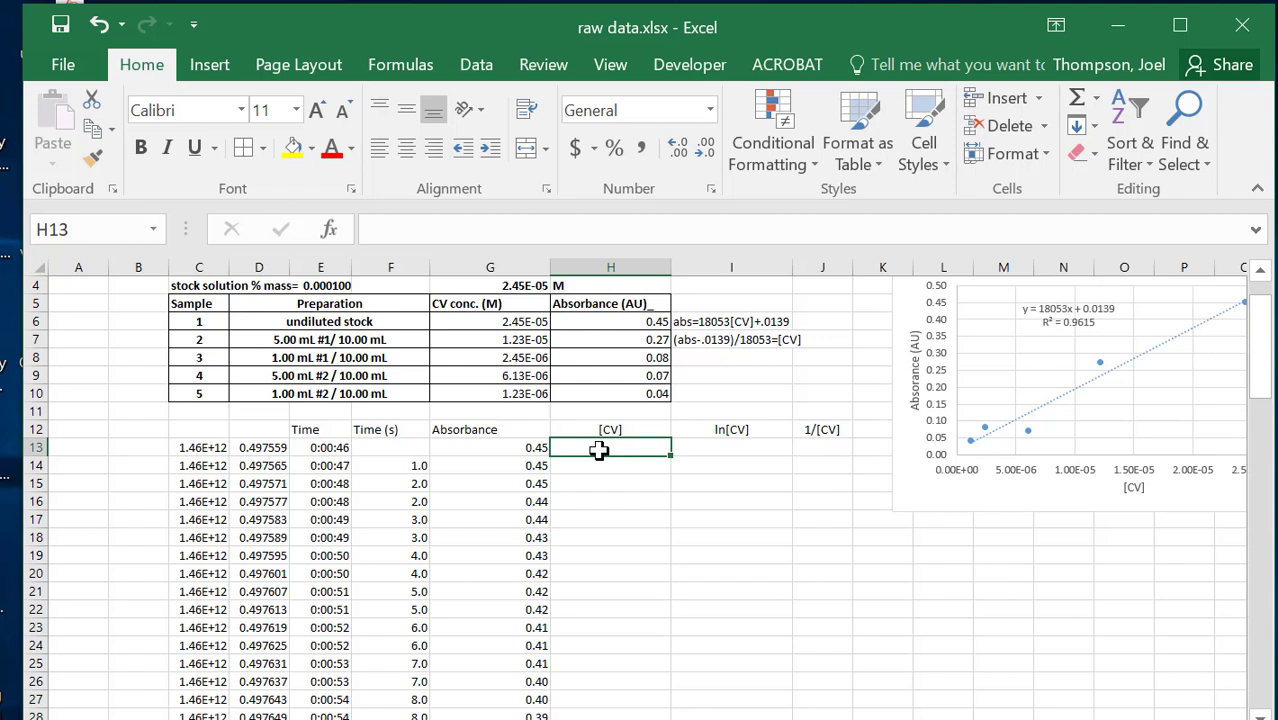
text(=9)
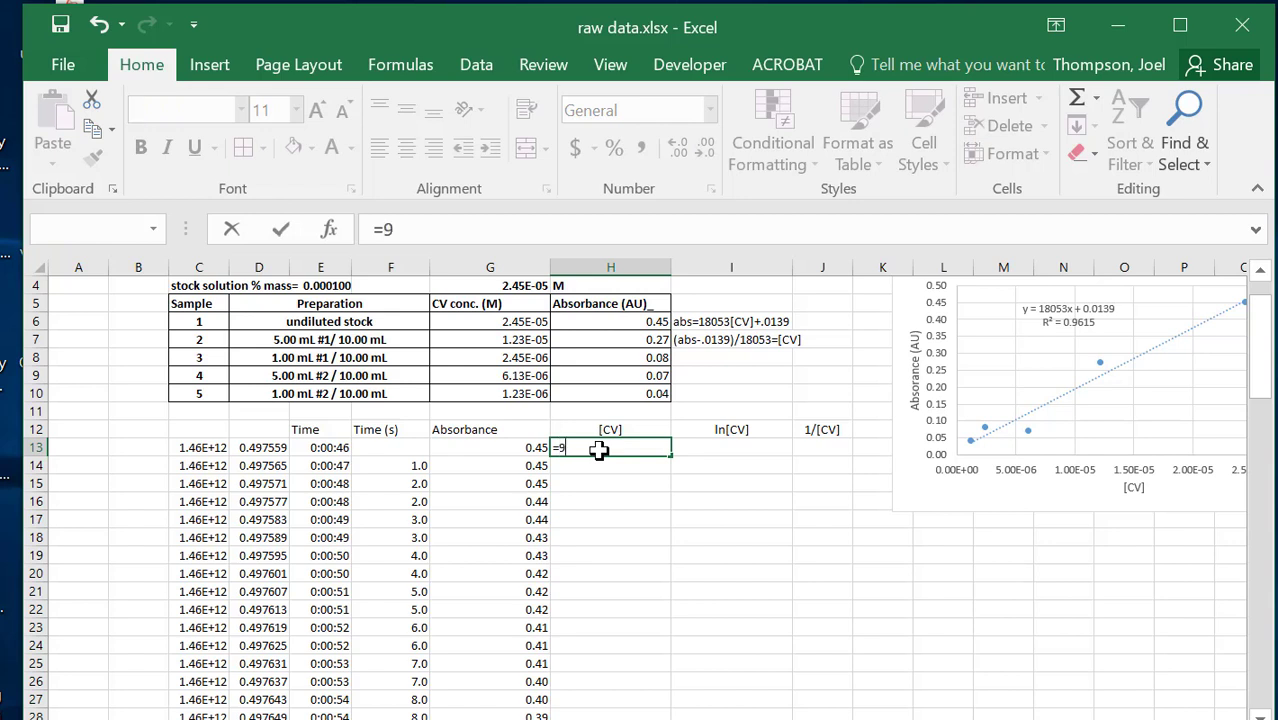
key(BackSpace)
text(()
click(500, 447)
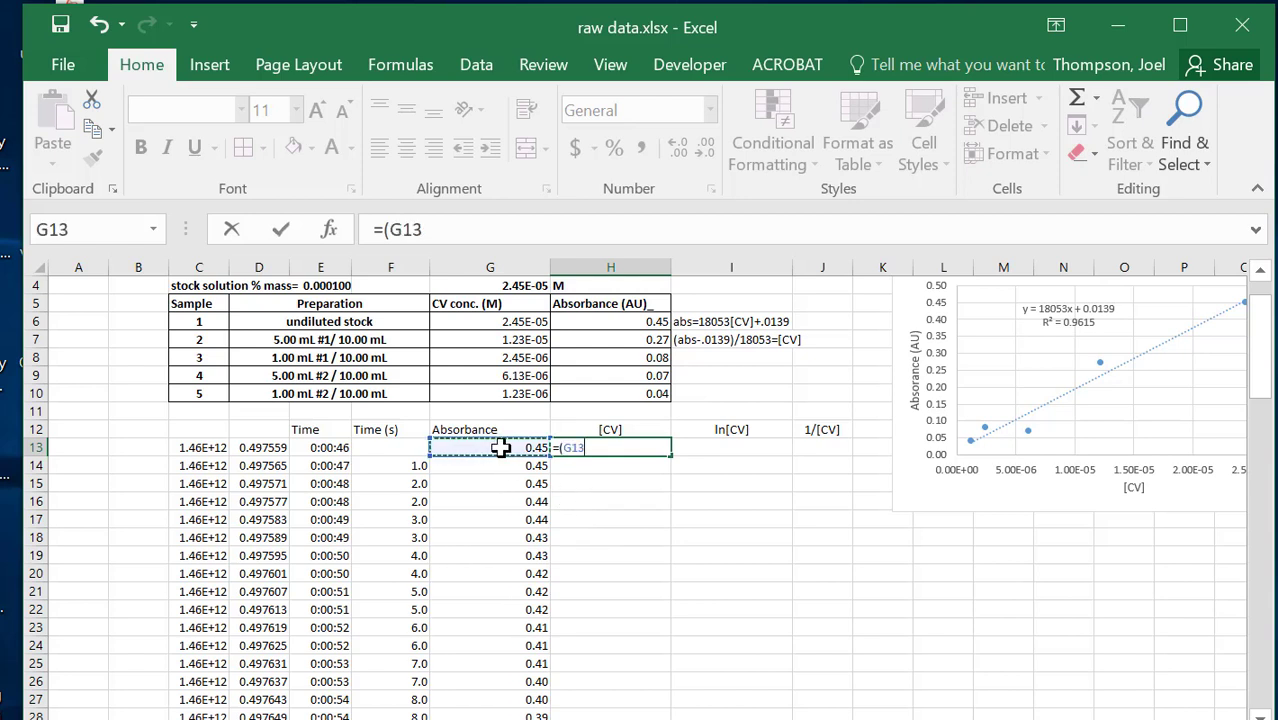
text(-)
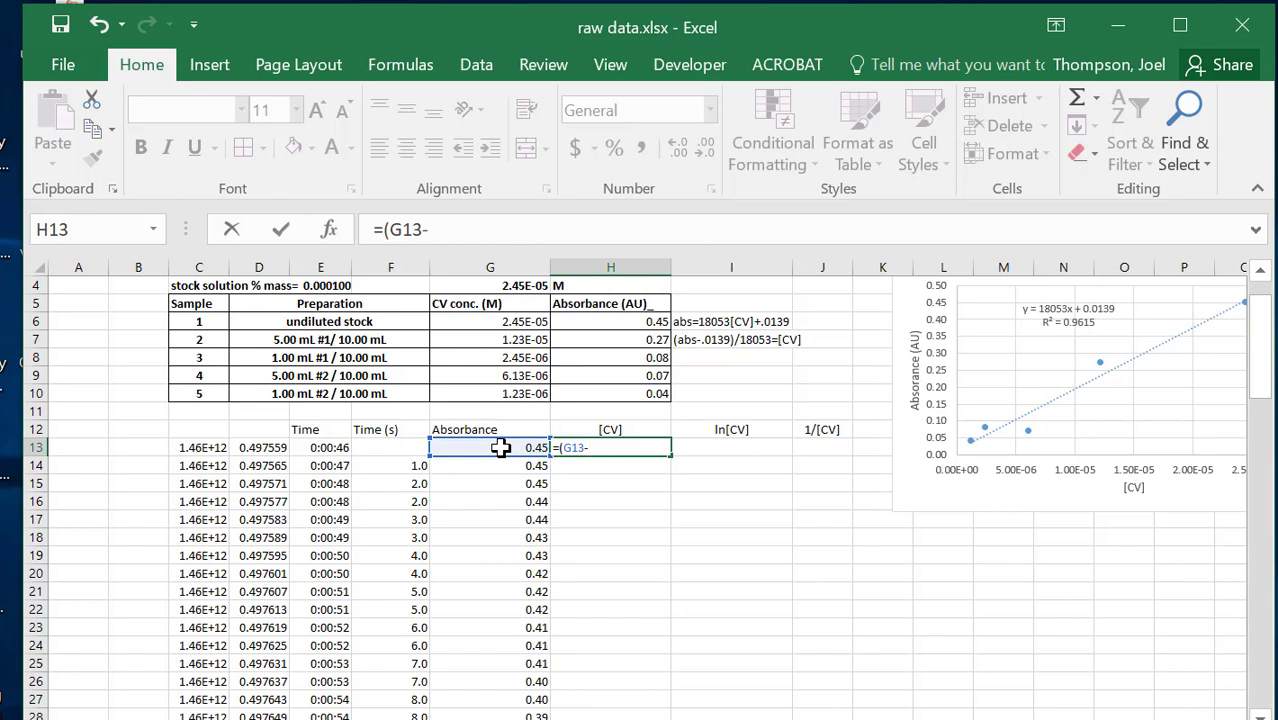
text(.0139)/)
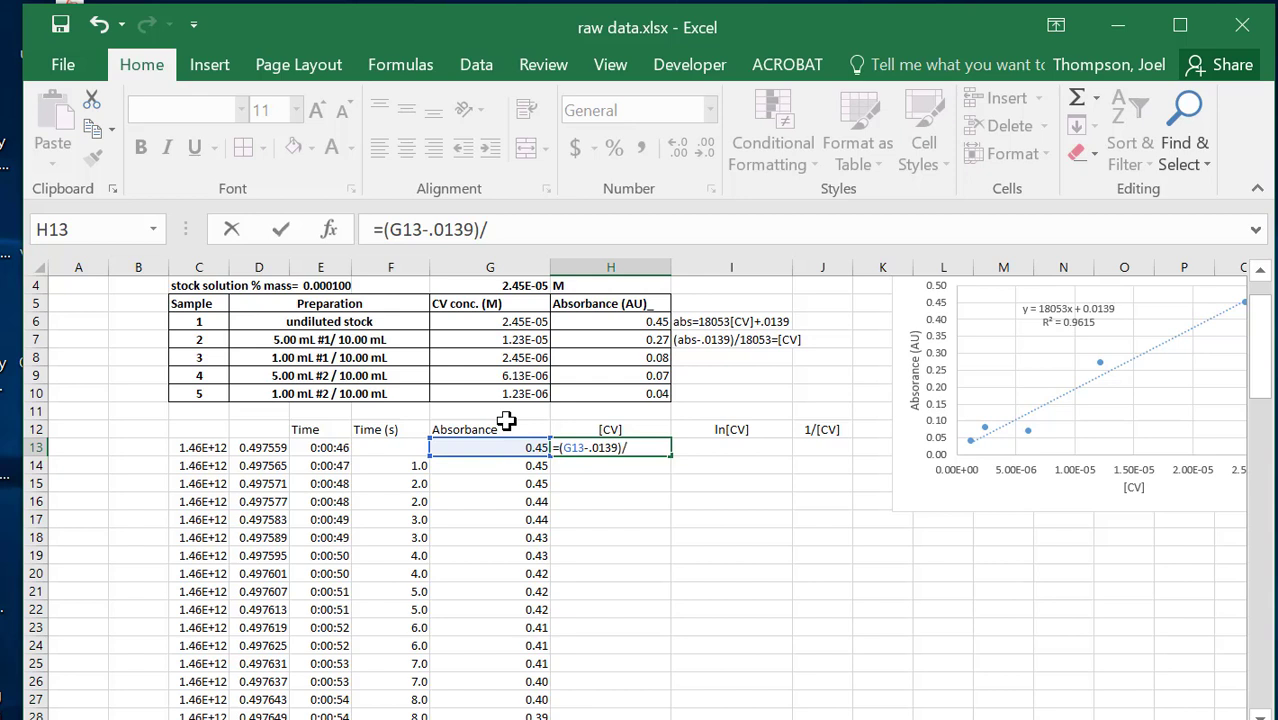
text(18053)
key(Return)
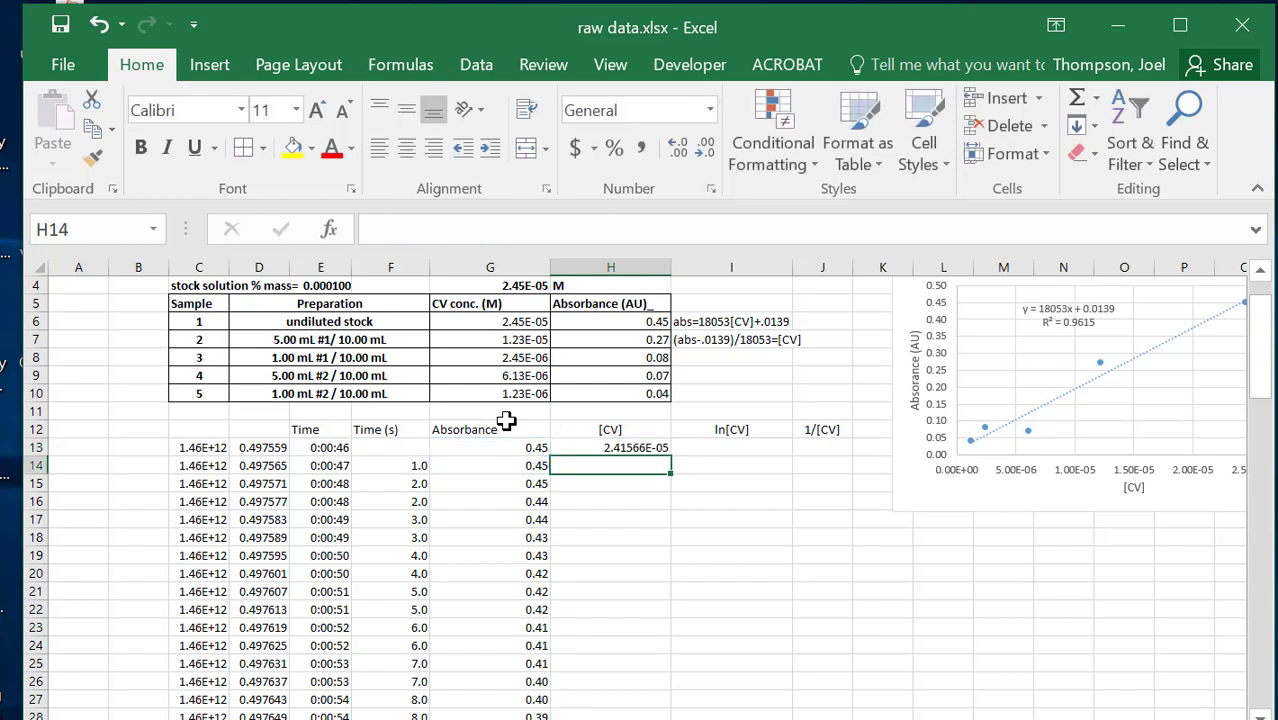
Format the concentration in H13 as scientific notation with two decimal places.
click(633, 445)
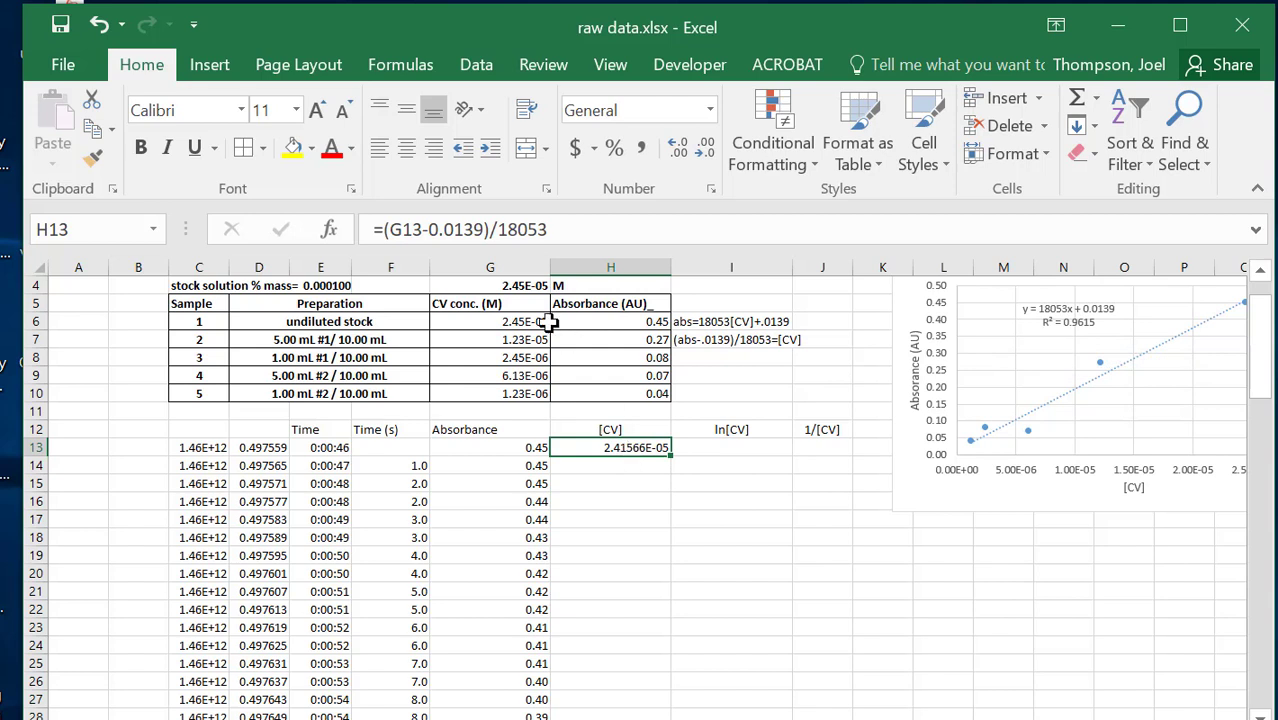
click(707, 447)
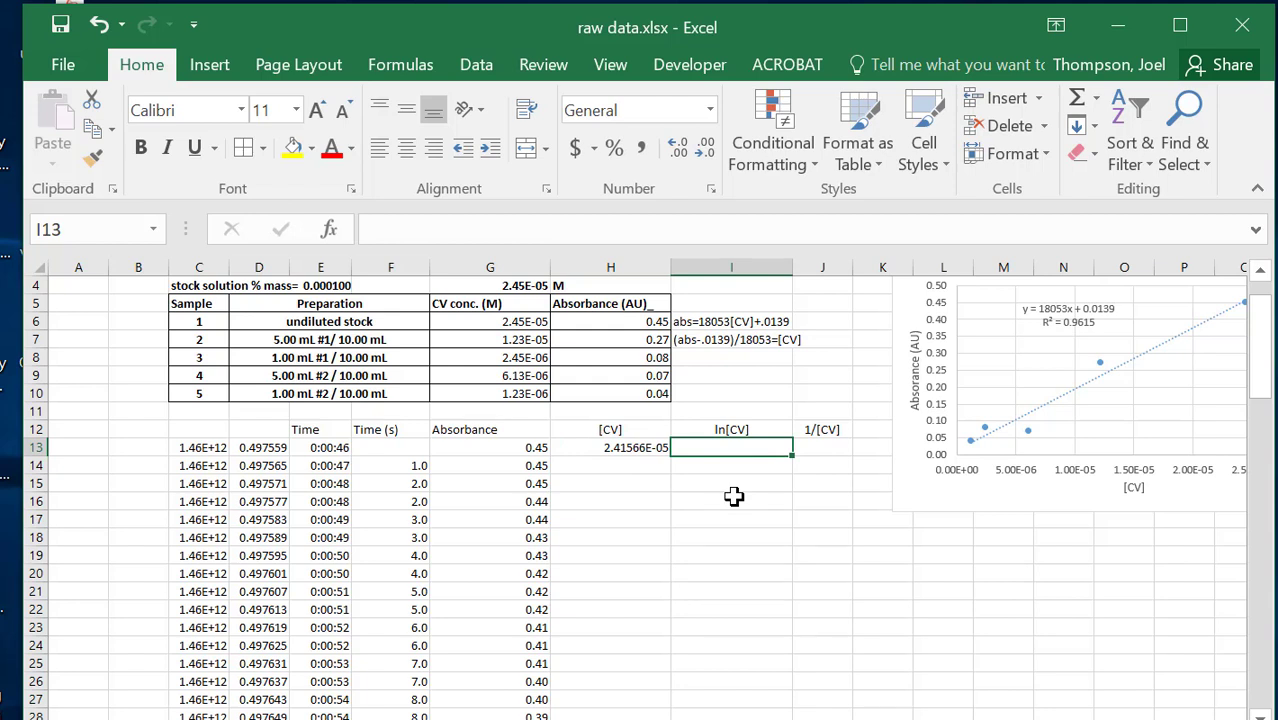
click(615, 447)
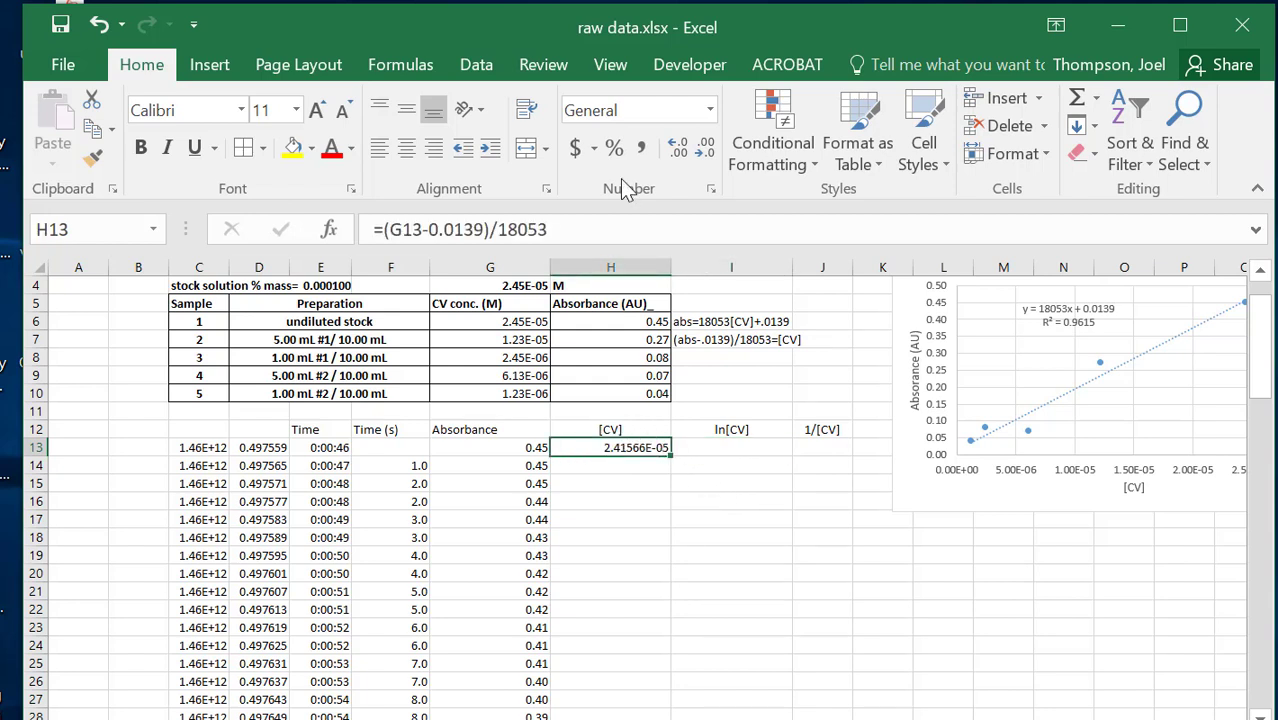
click(677, 148)
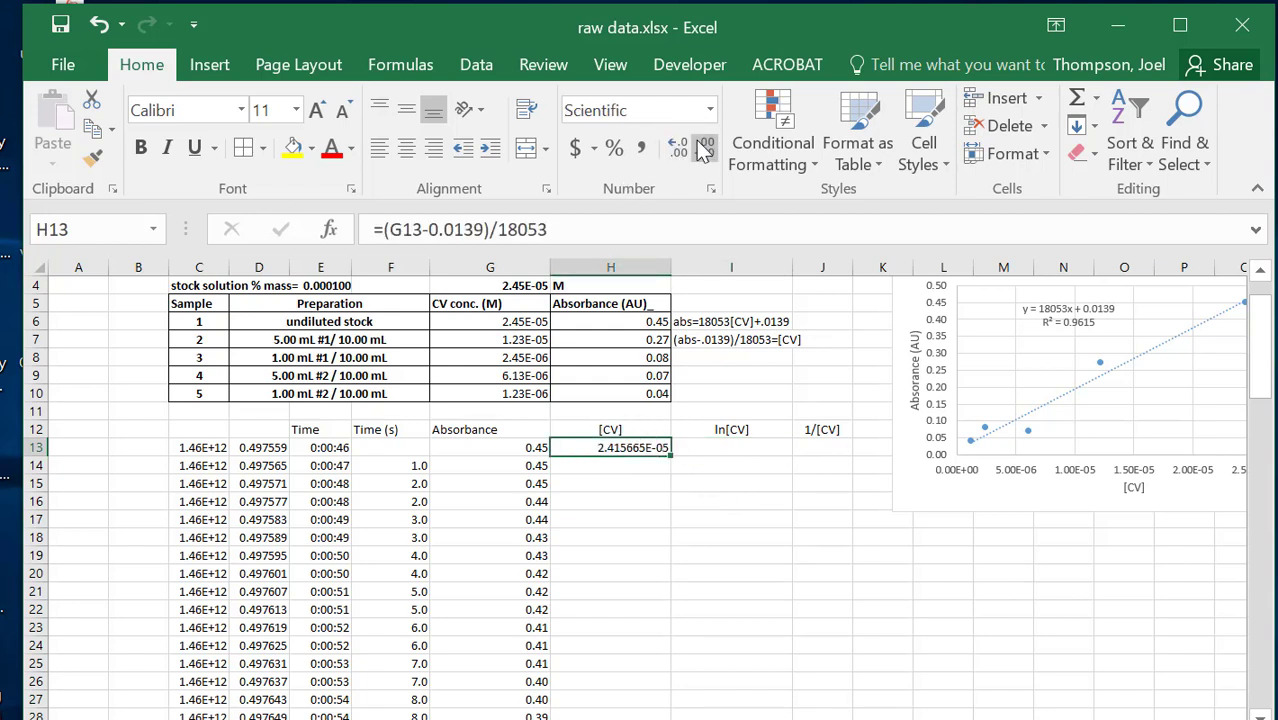
click(705, 149)
click(705, 149)
click(705, 149)
click(705, 149)
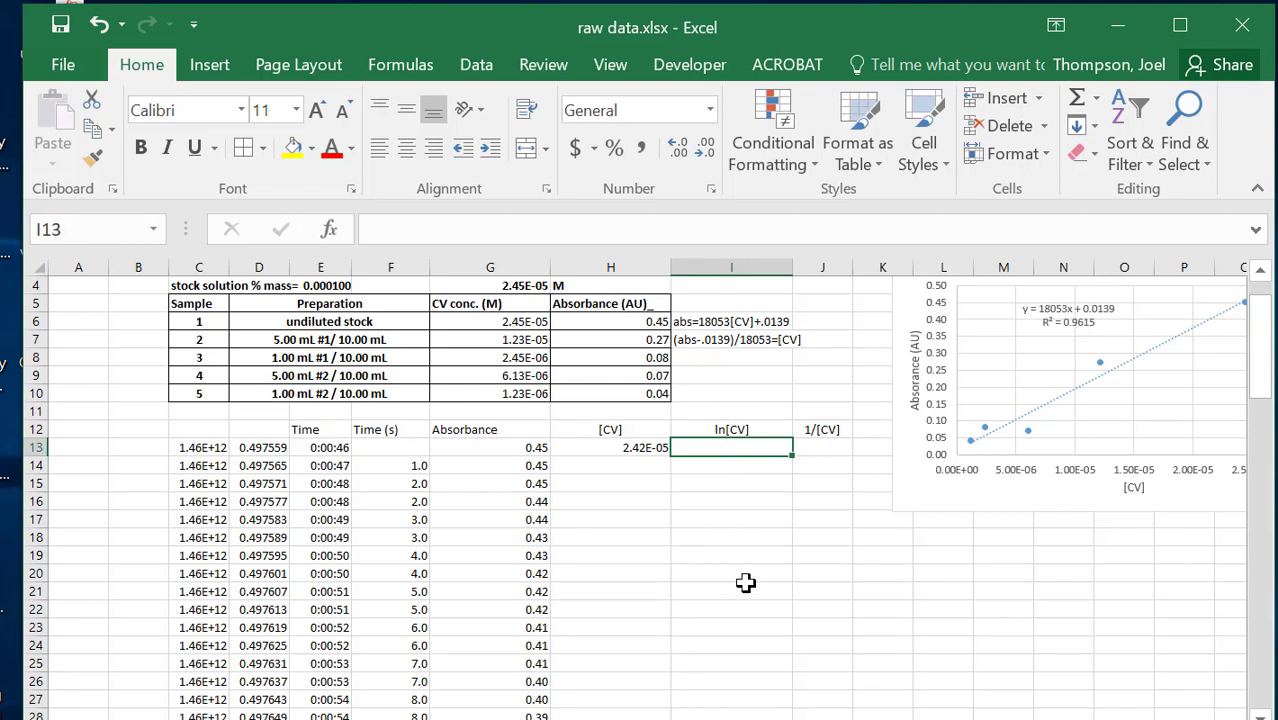
Calculate the natural log of the first concentration in I13 with the formula =LN(H13).
text(=)
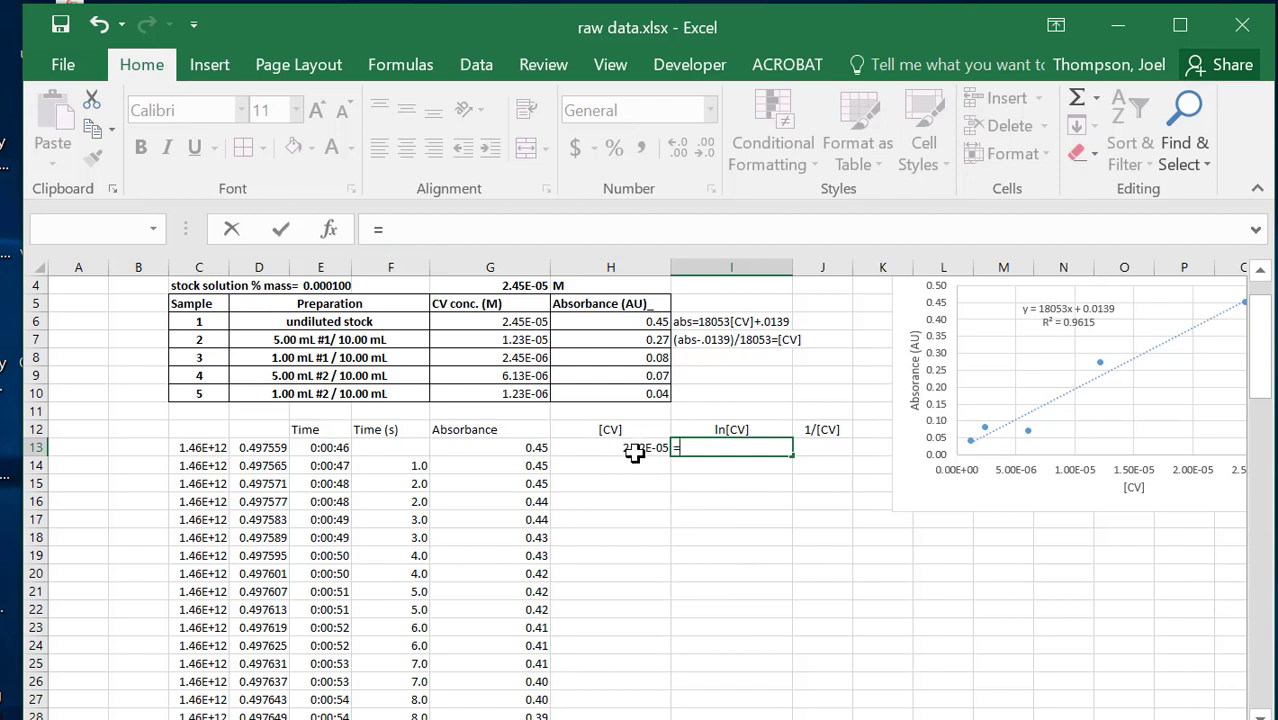
text(l)
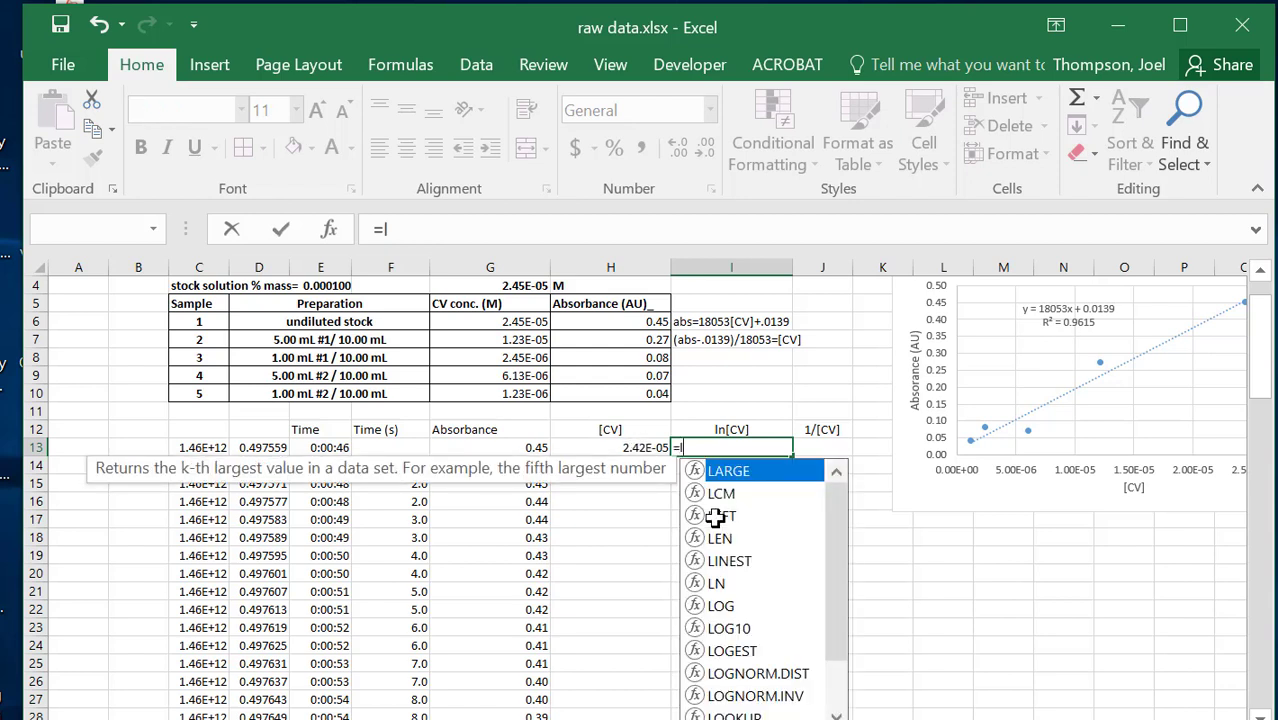
click(717, 586)
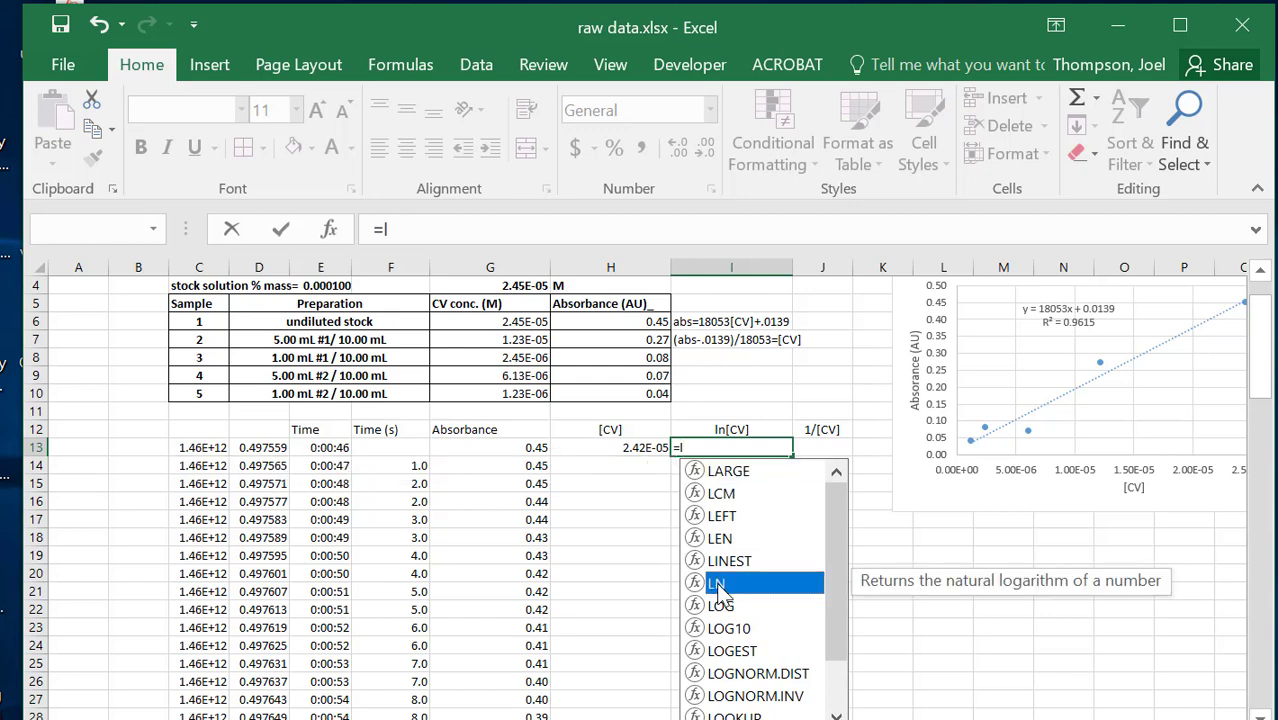
double_click(717, 584)
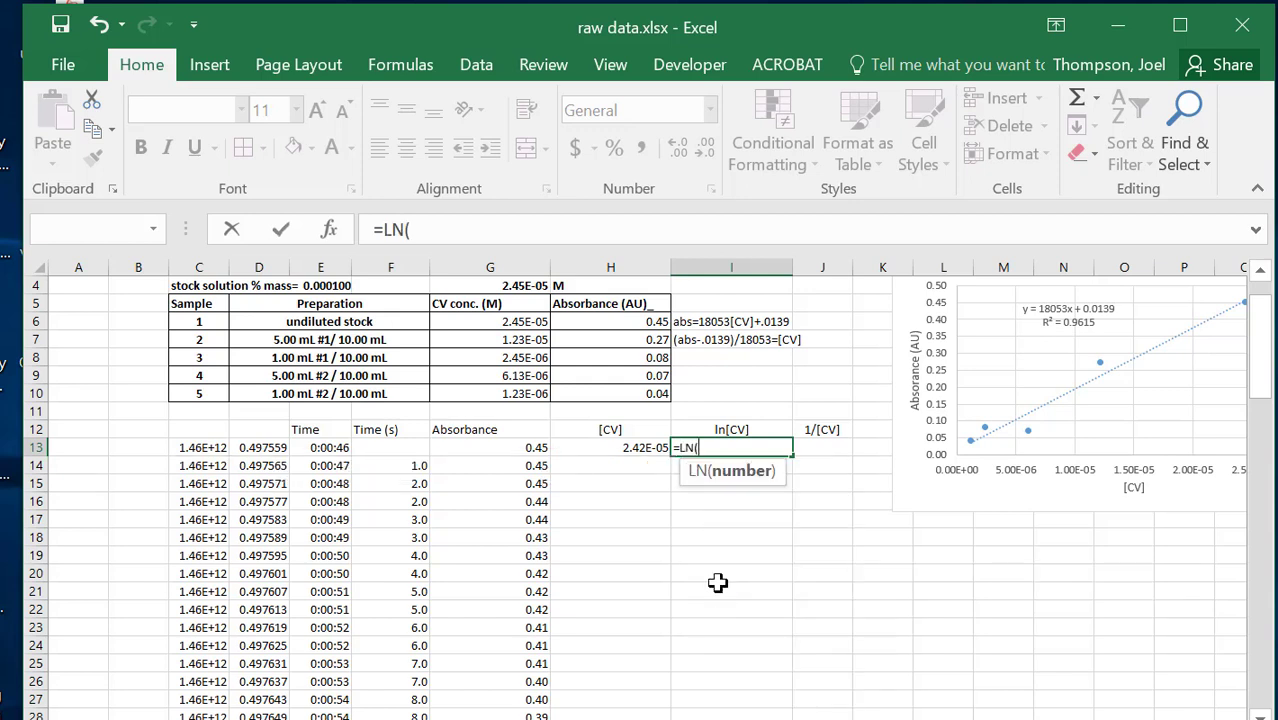
click(626, 444)
text())
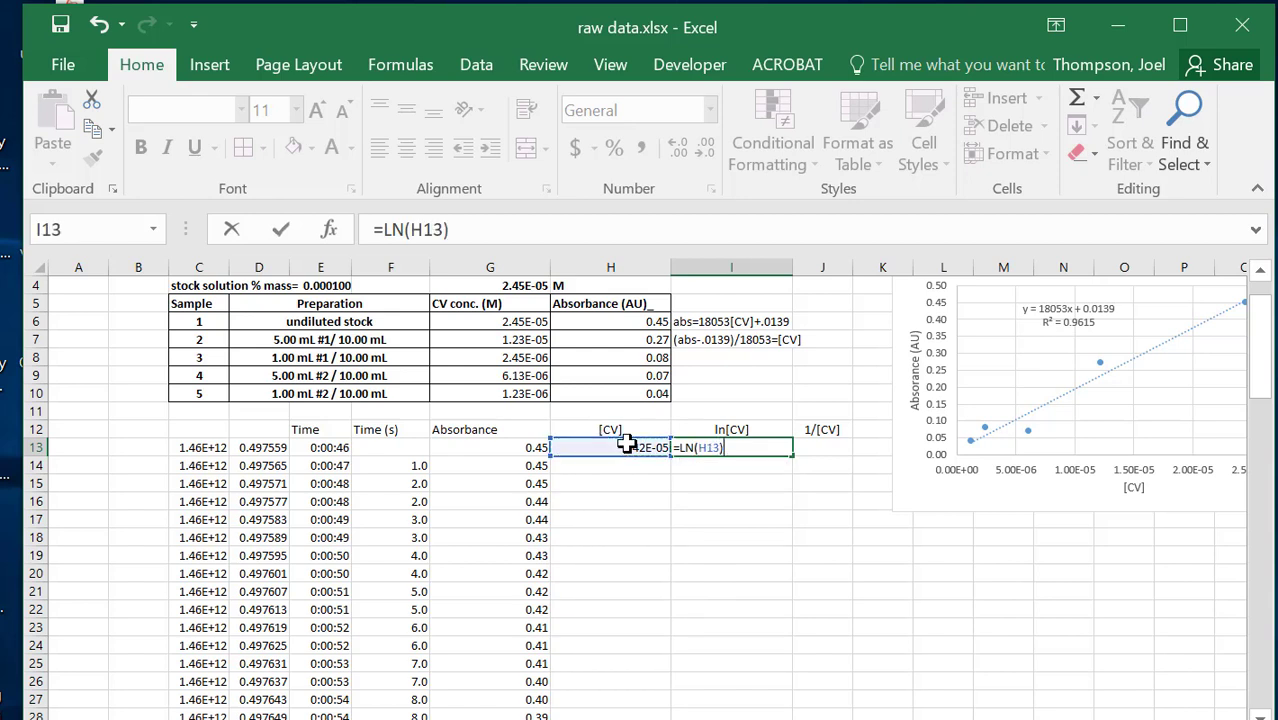
key(Return)
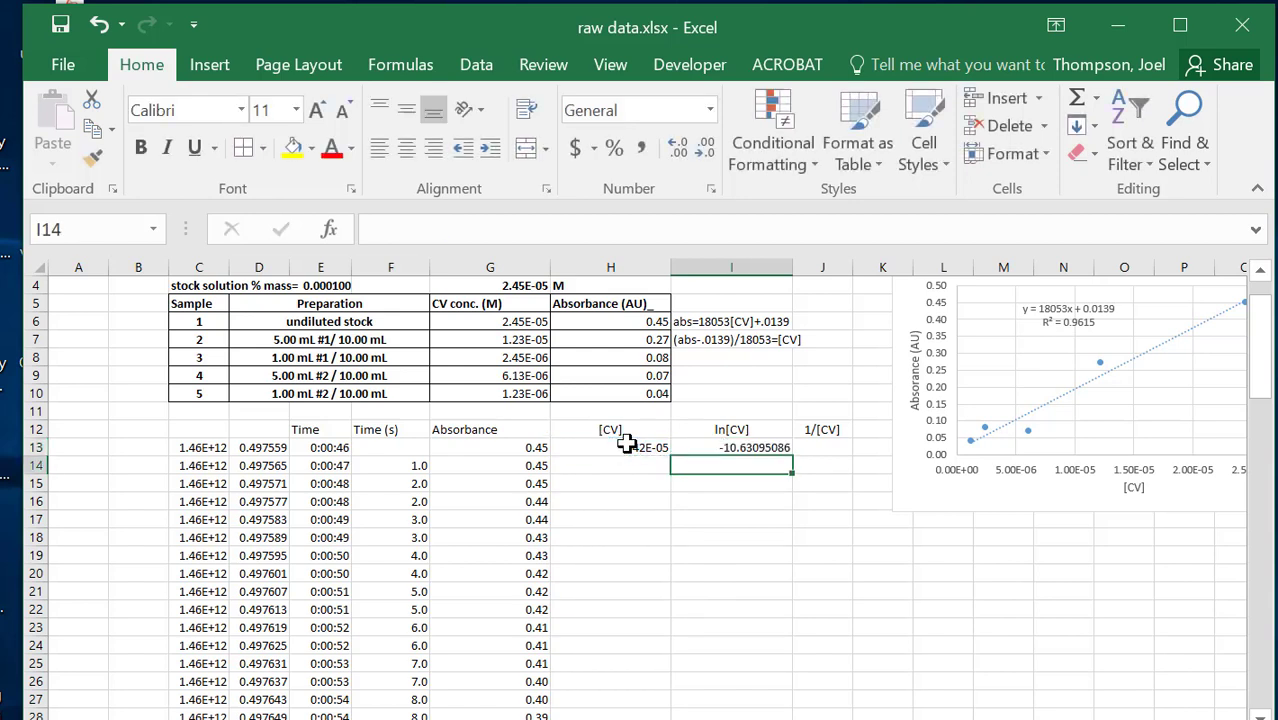
Calculate the reciprocal of the first concentration in J13 with the formula =1/H13.
click(816, 450)
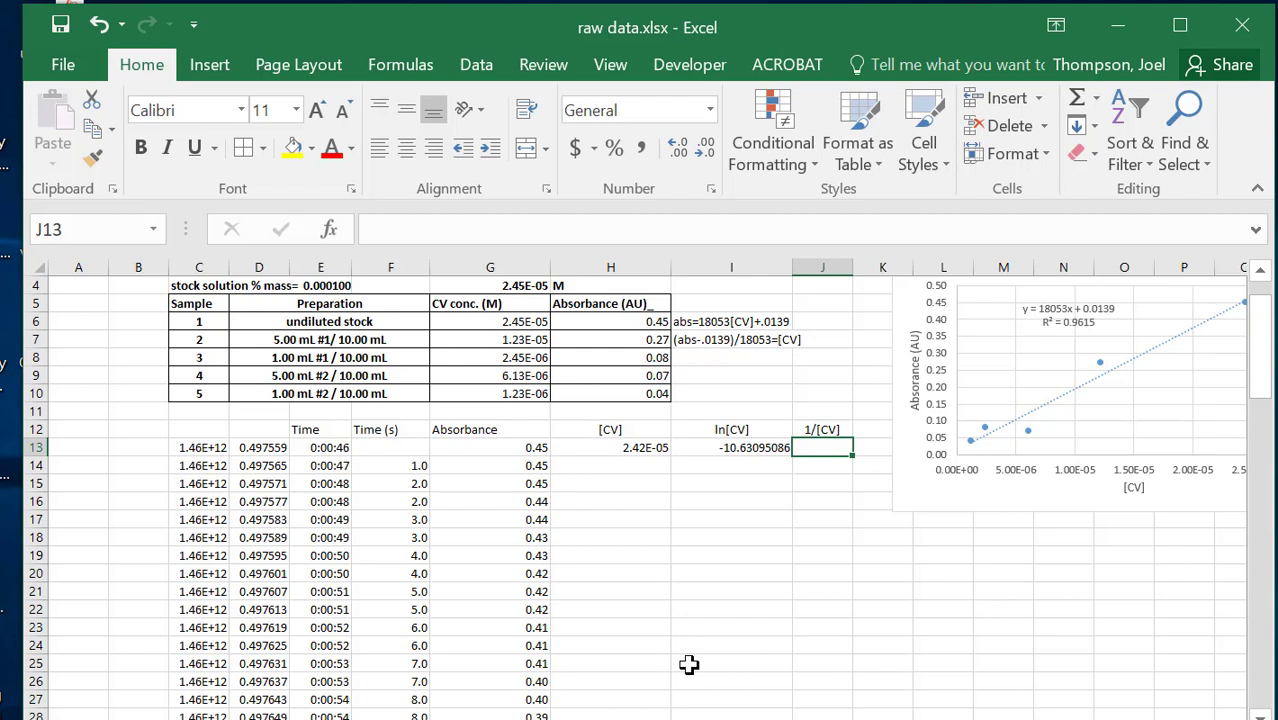
text(=1/)
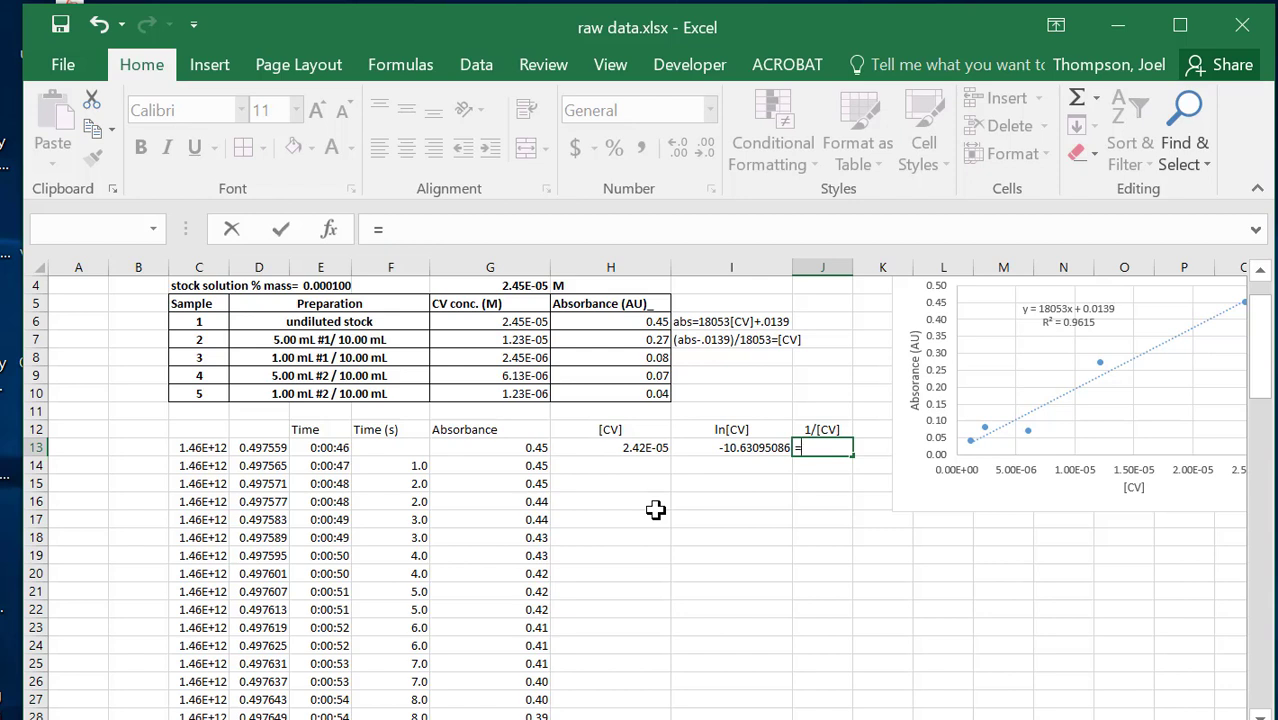
text(1/)
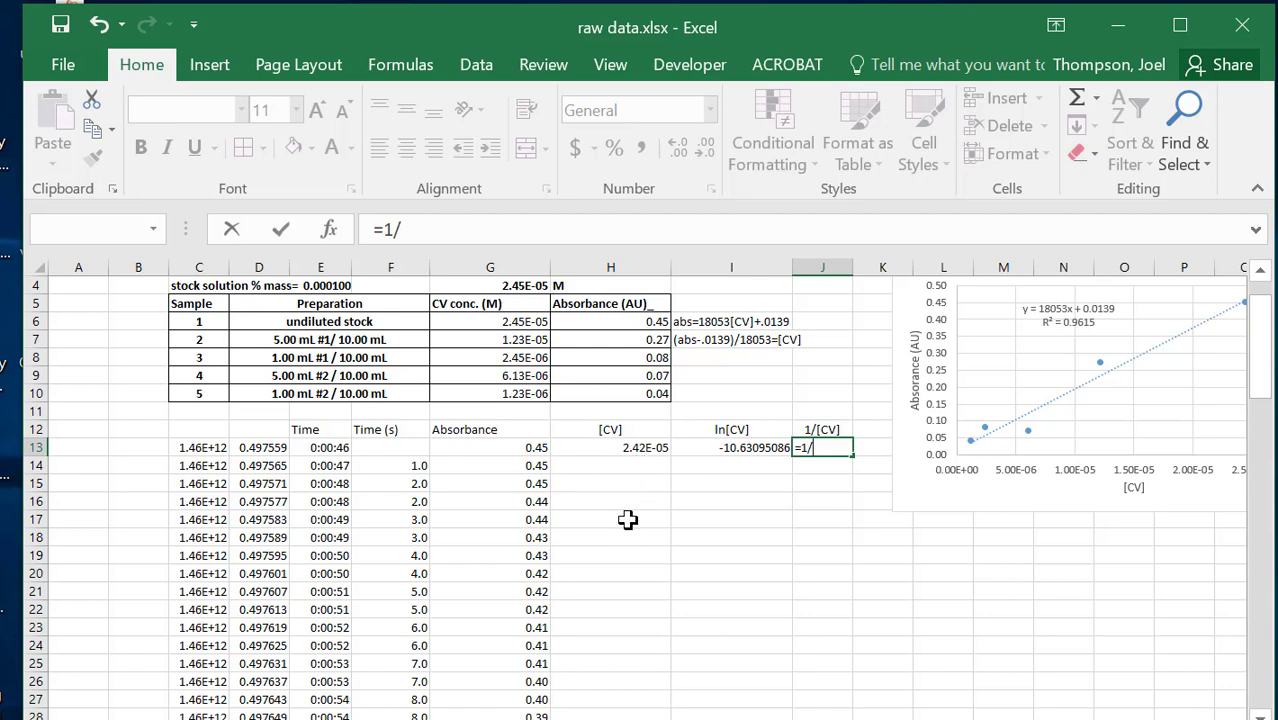
click(637, 451)
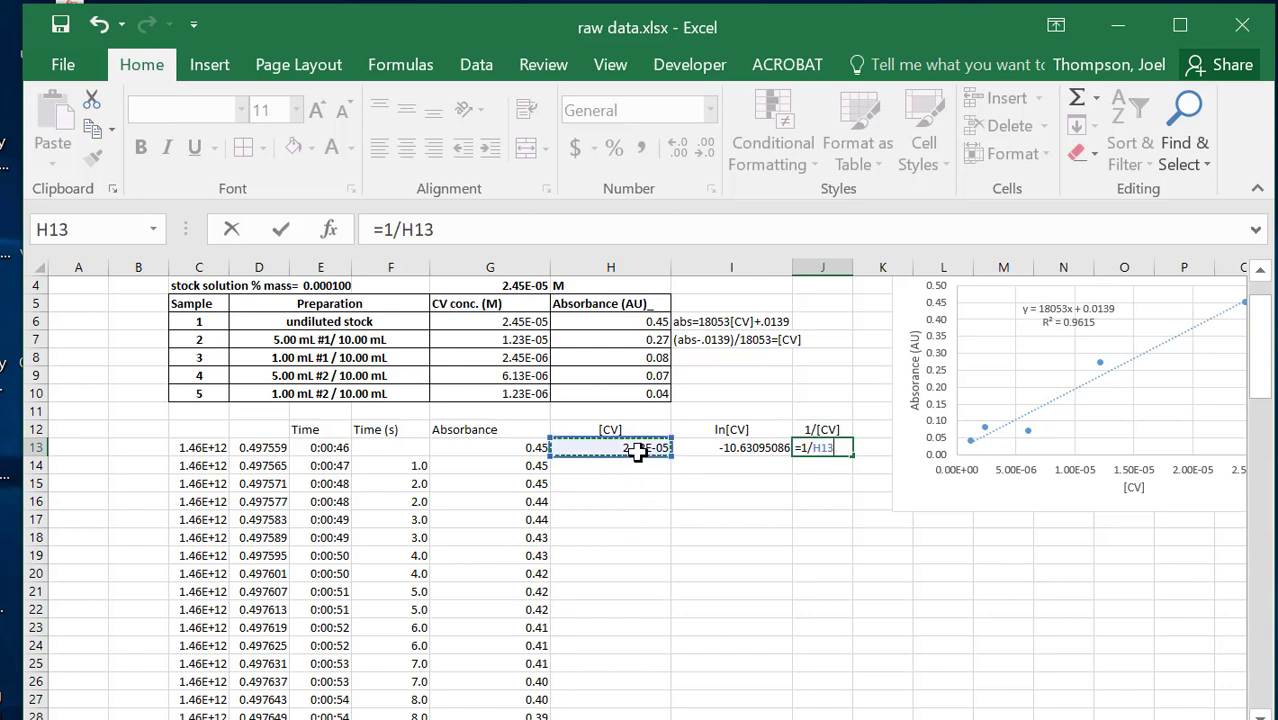
key(Return)
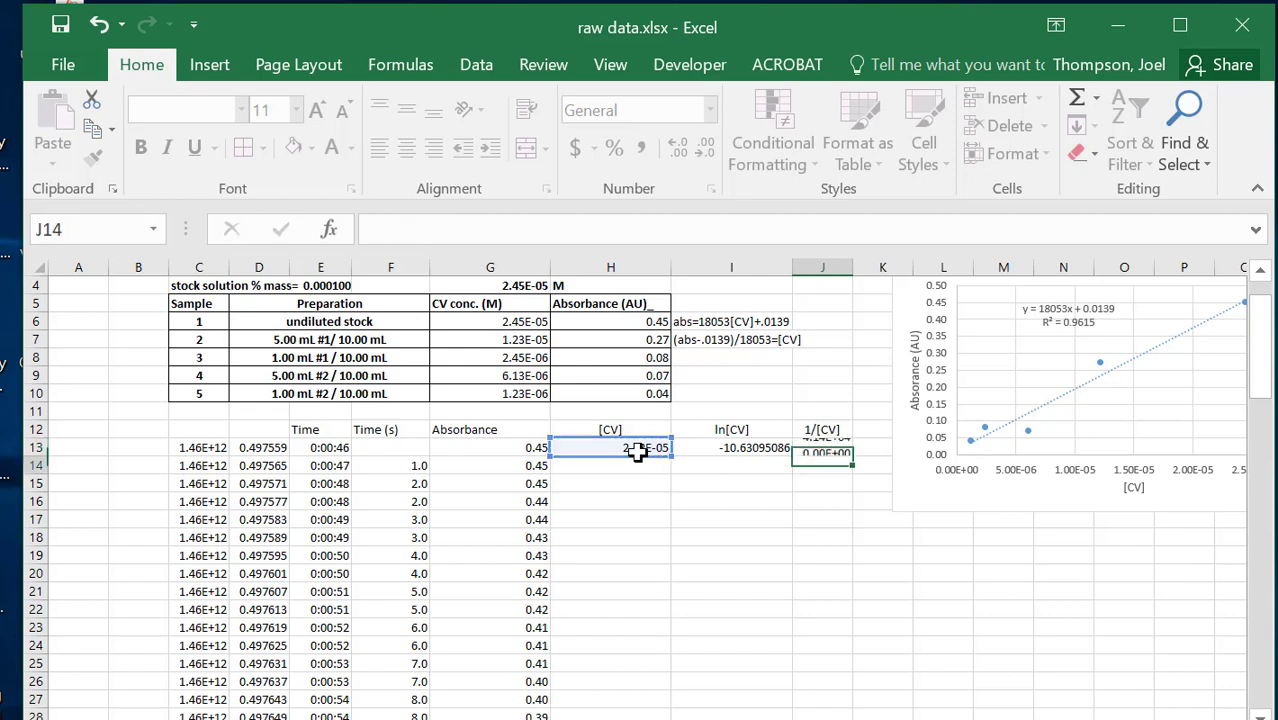
Fill the [CV], ln[CV] and 1/[CV] formulas from H13:J13 down to the last data row, 102.
click(764, 451)
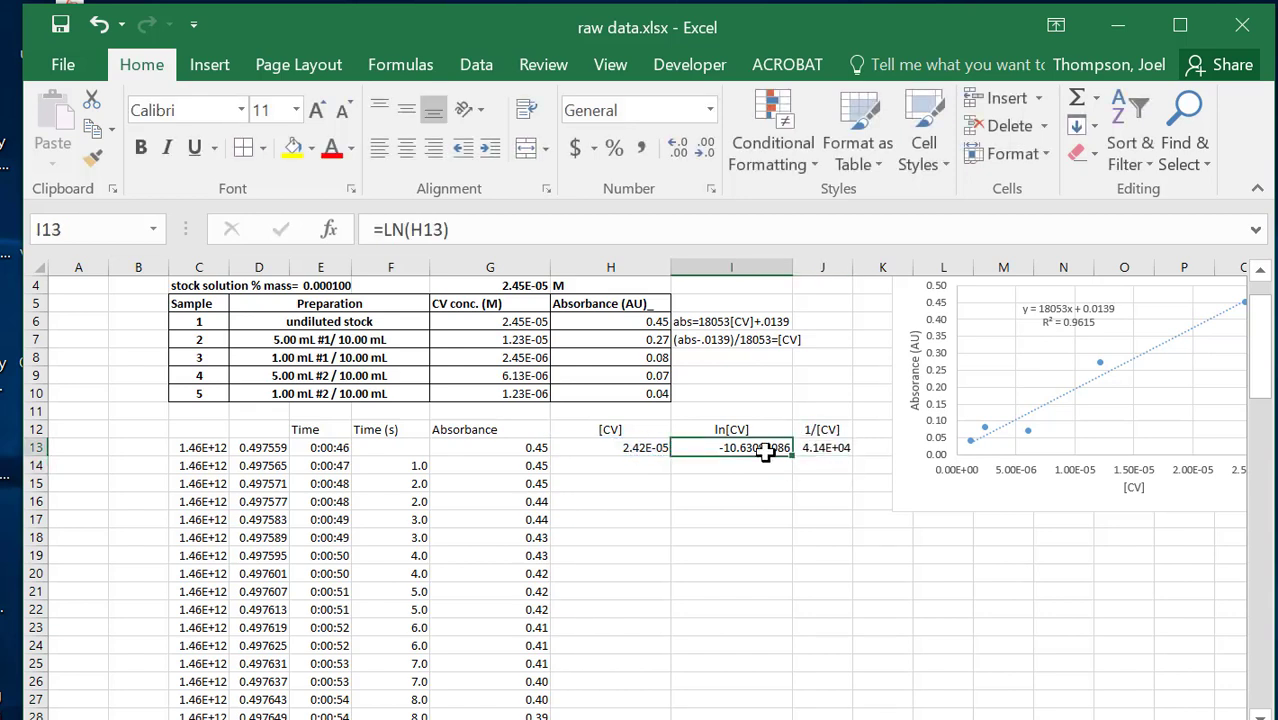
click(753, 518)
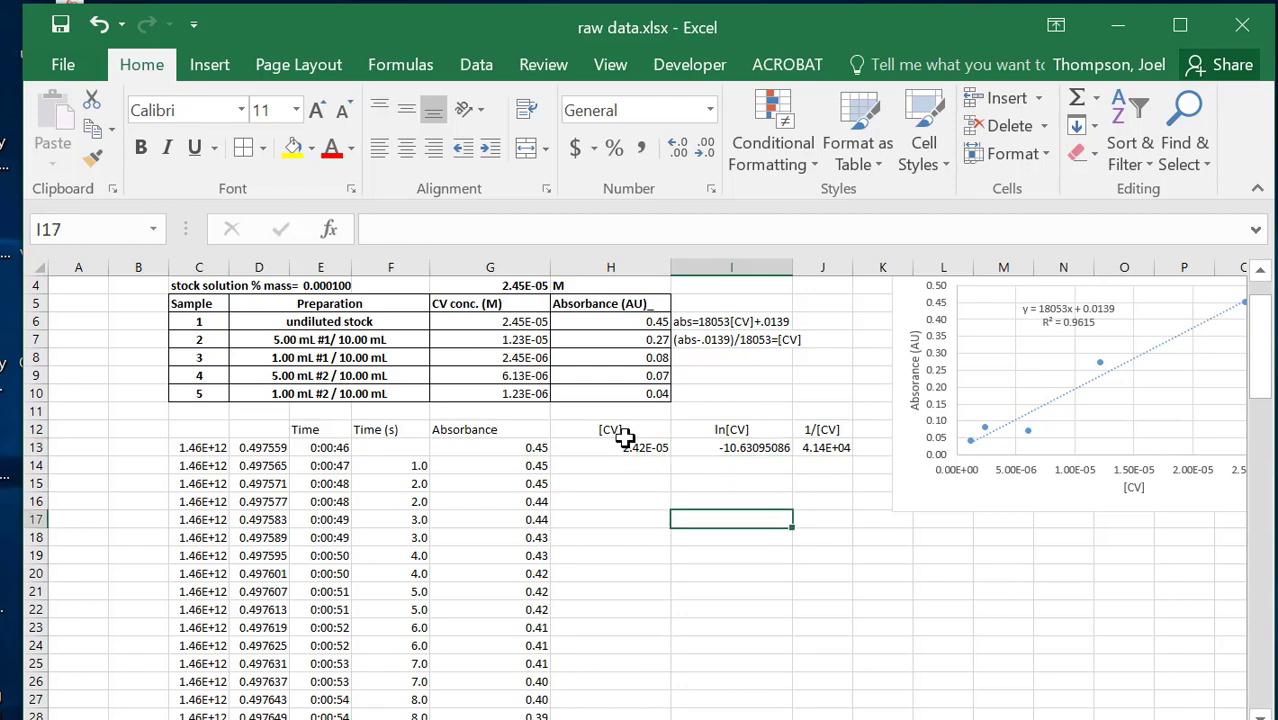
drag(625, 447, 813, 638)
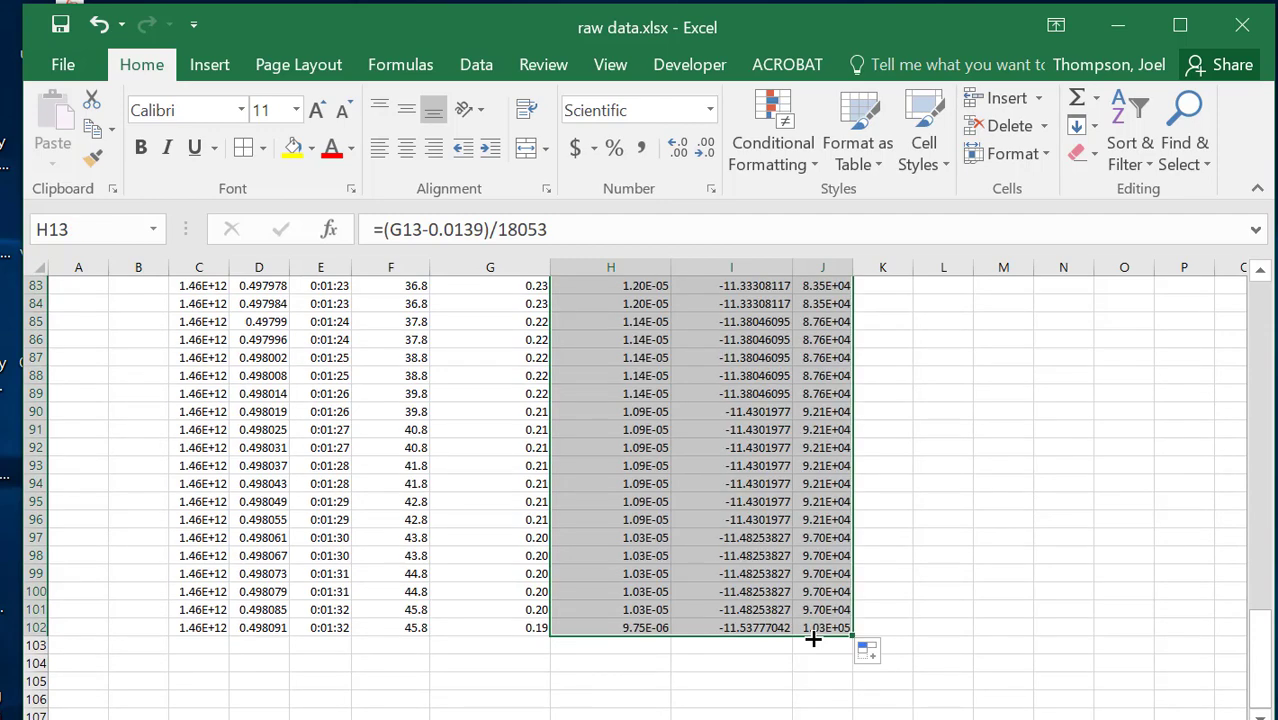
scroll(943, 505, up, 5)
scroll(943, 505, up, 20)
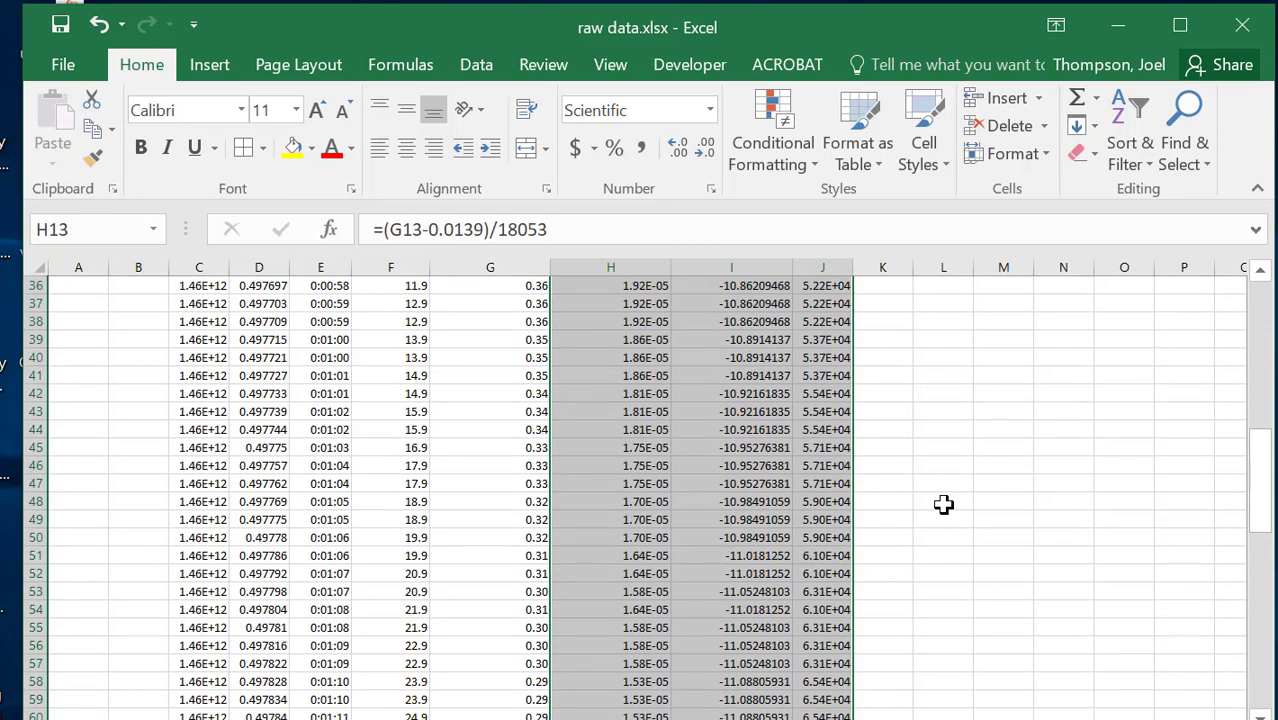
scroll(945, 510, down, 3)
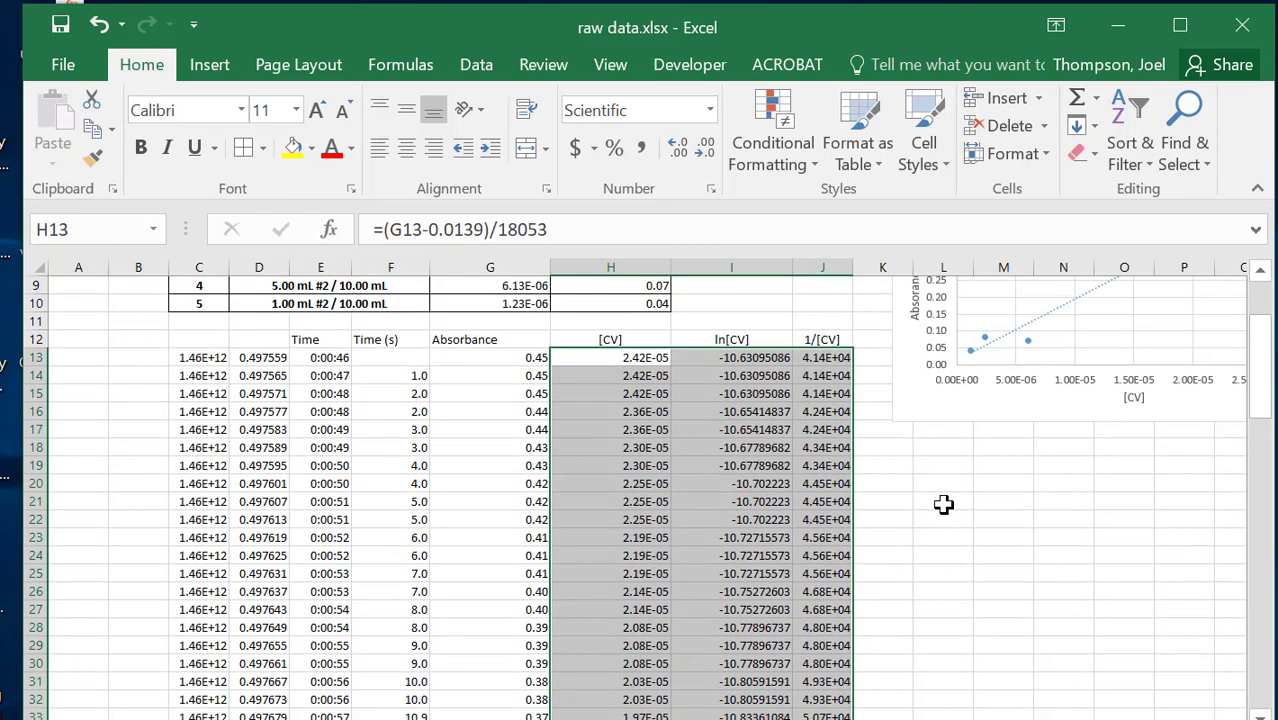
click(950, 520)
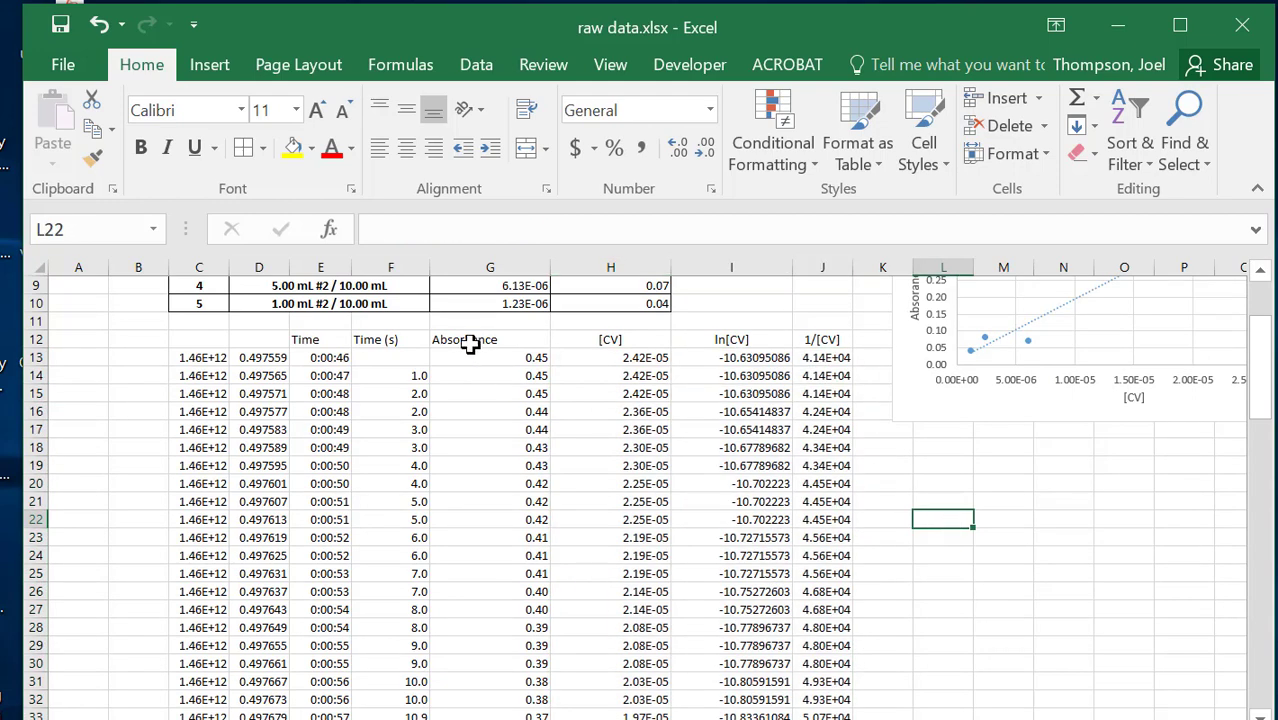
drag(468, 340, 571, 357)
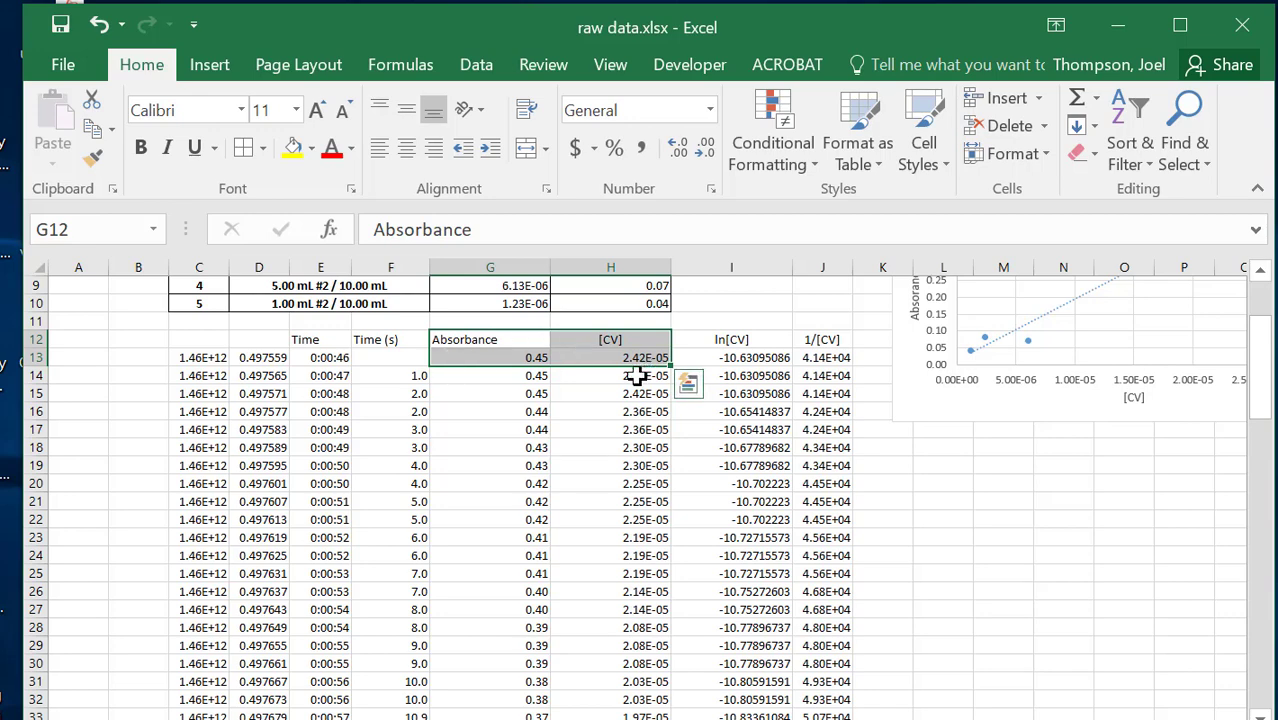
key(ctrl+shift+Down)
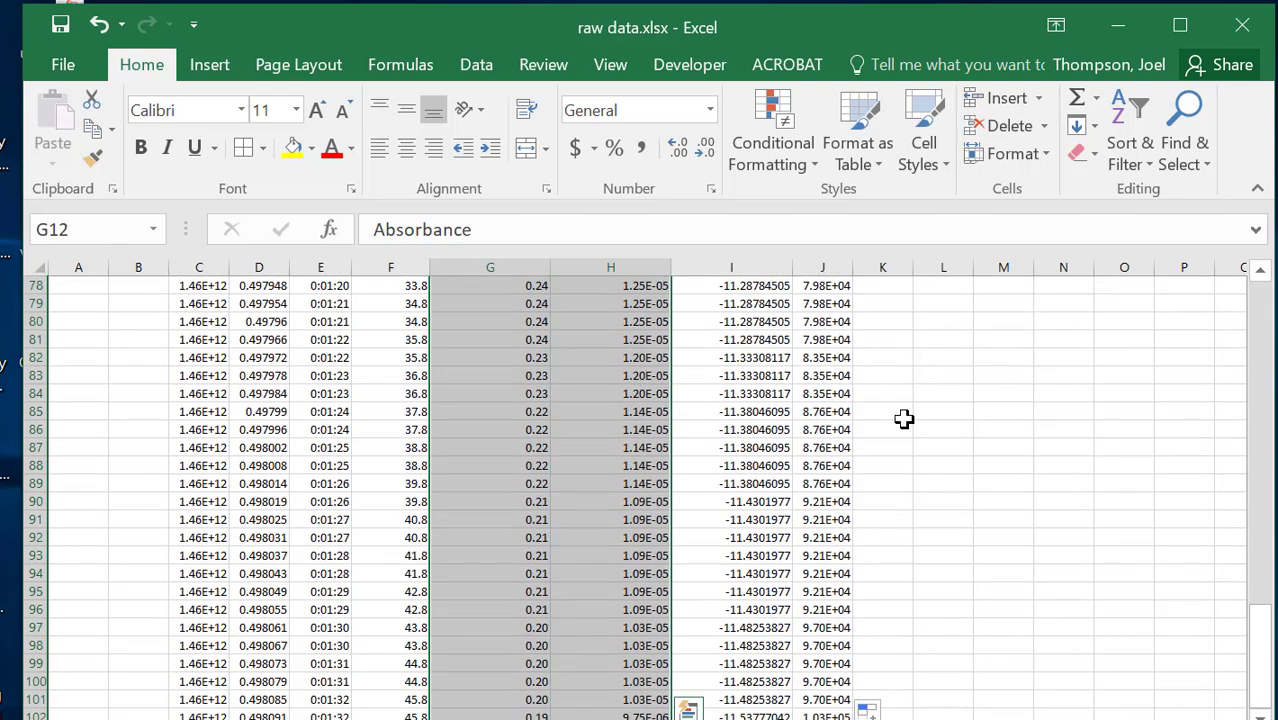
scroll(904, 419, up, 10)
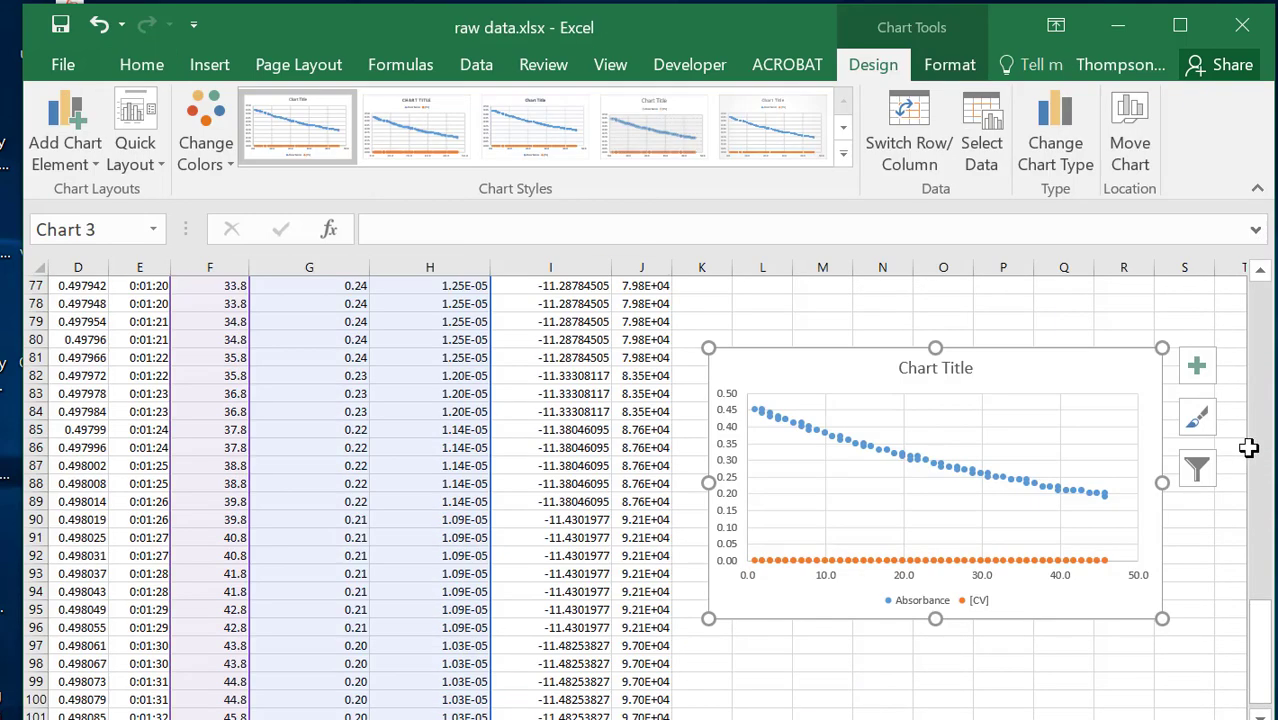
drag(1262, 604, 1264, 565)
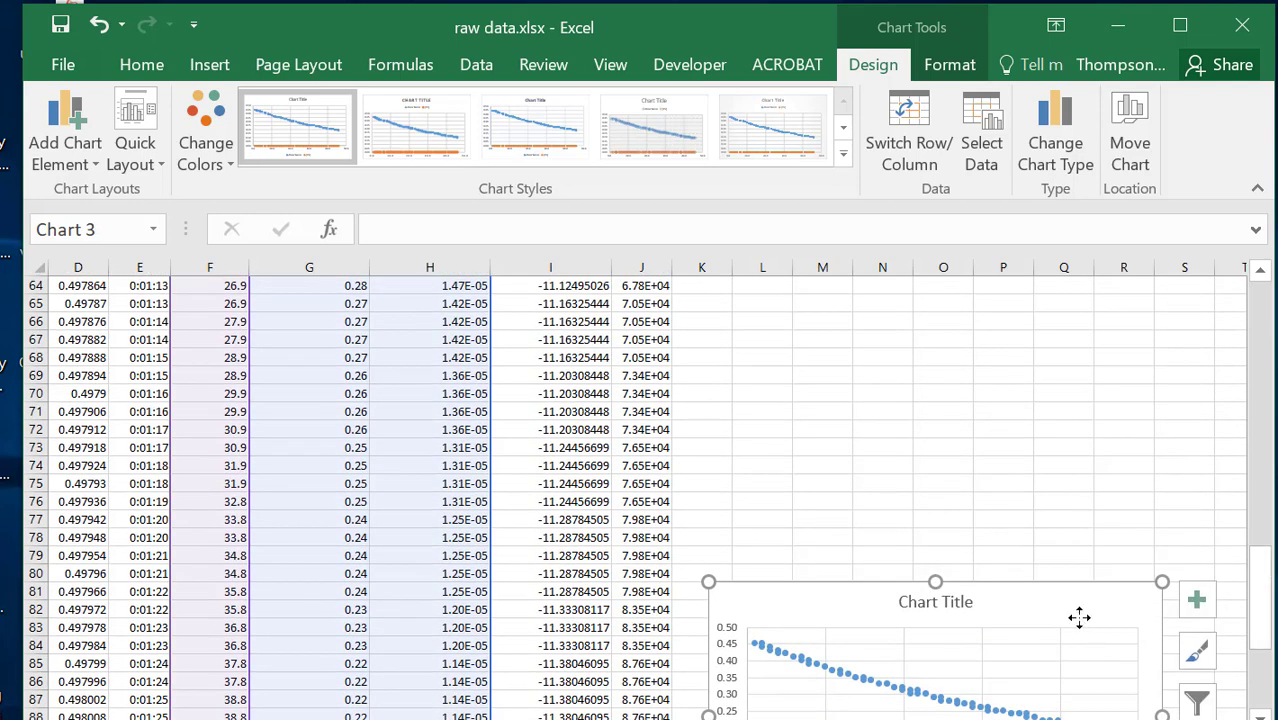
key(Delete)
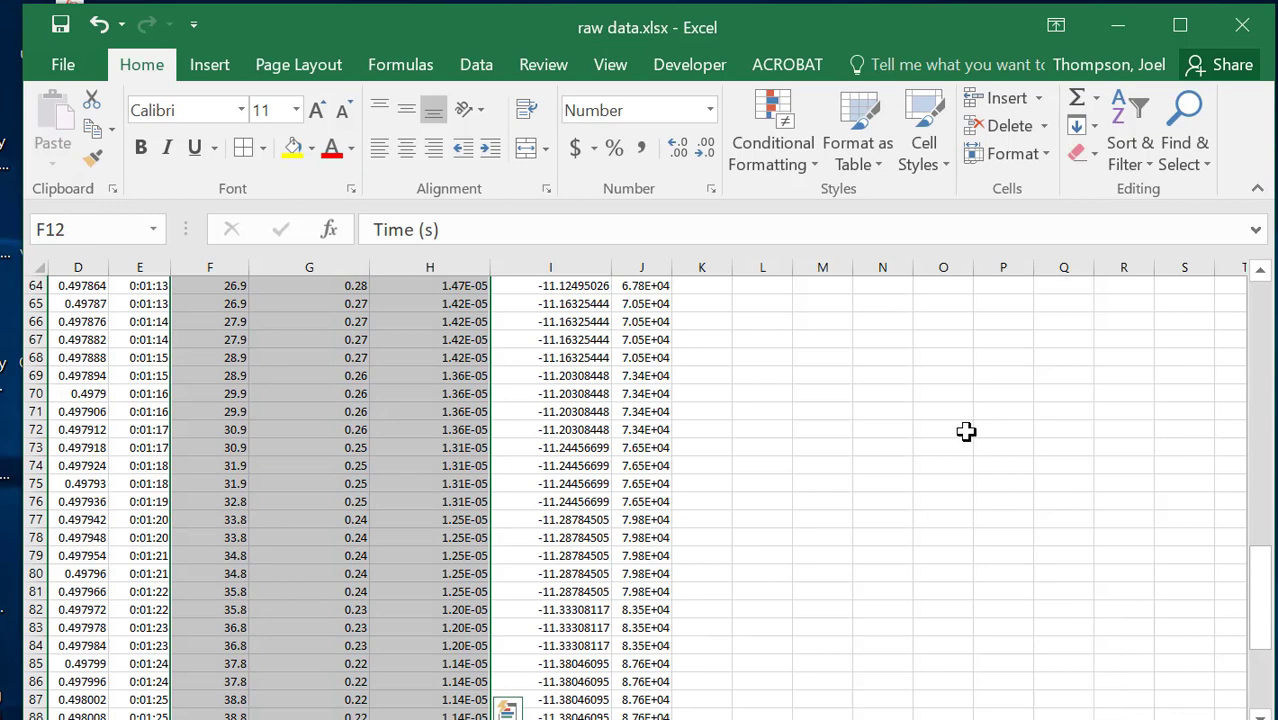
Insert a markers-only scatter chart of Absorbance, [CV], ln[CV] and 1/[CV] against Time (s) from the range F12:J102.
scroll(966, 431, up, 2)
scroll(966, 431, up, 18)
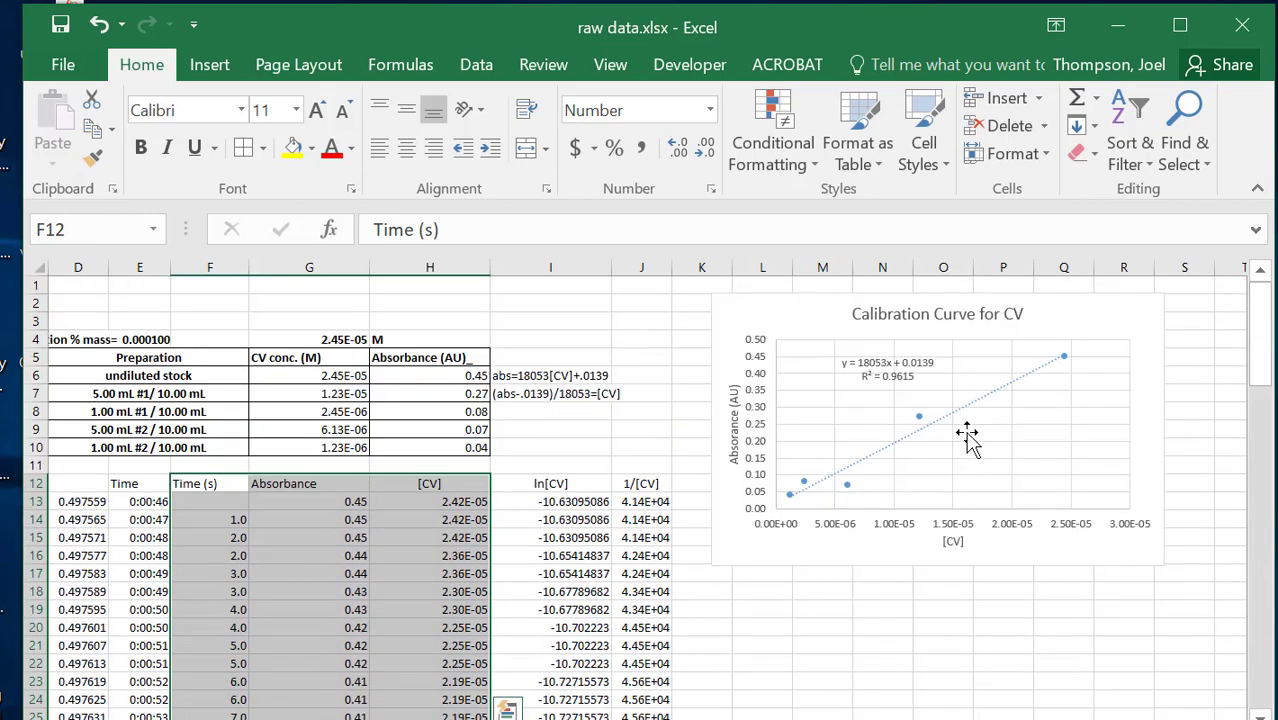
scroll(967, 434, down, 1)
click(201, 394)
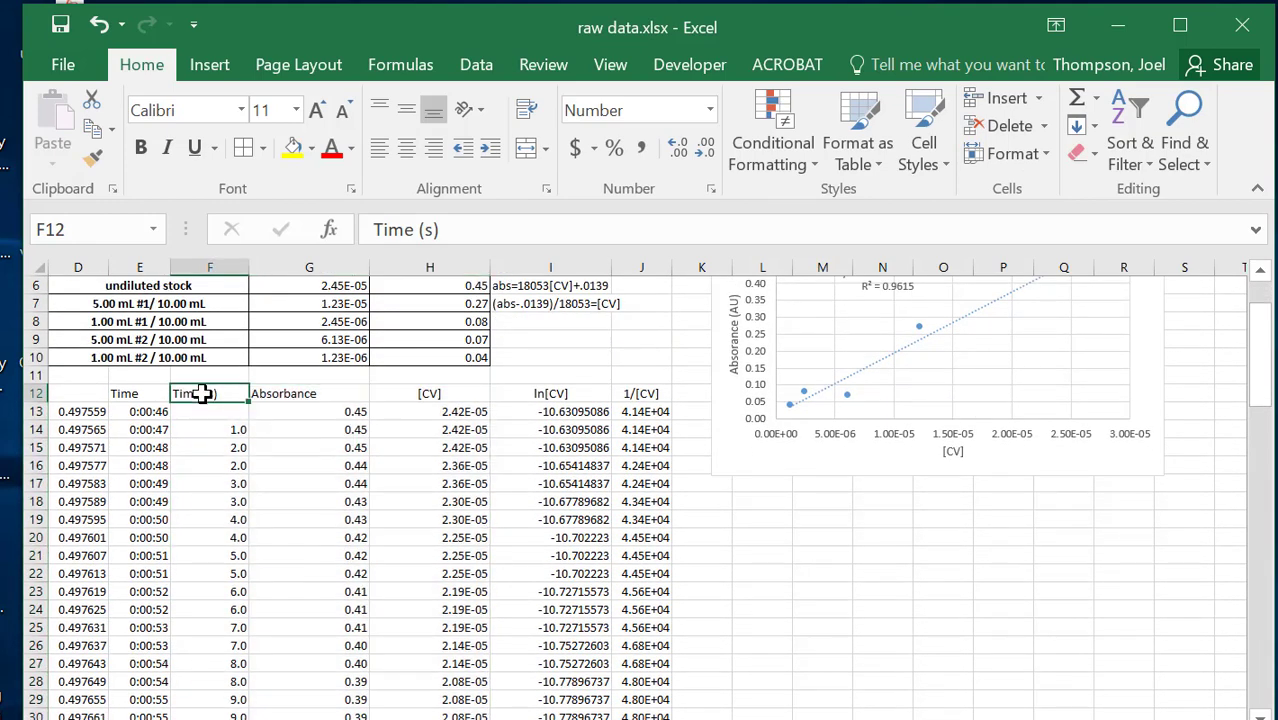
drag(201, 394, 651, 405)
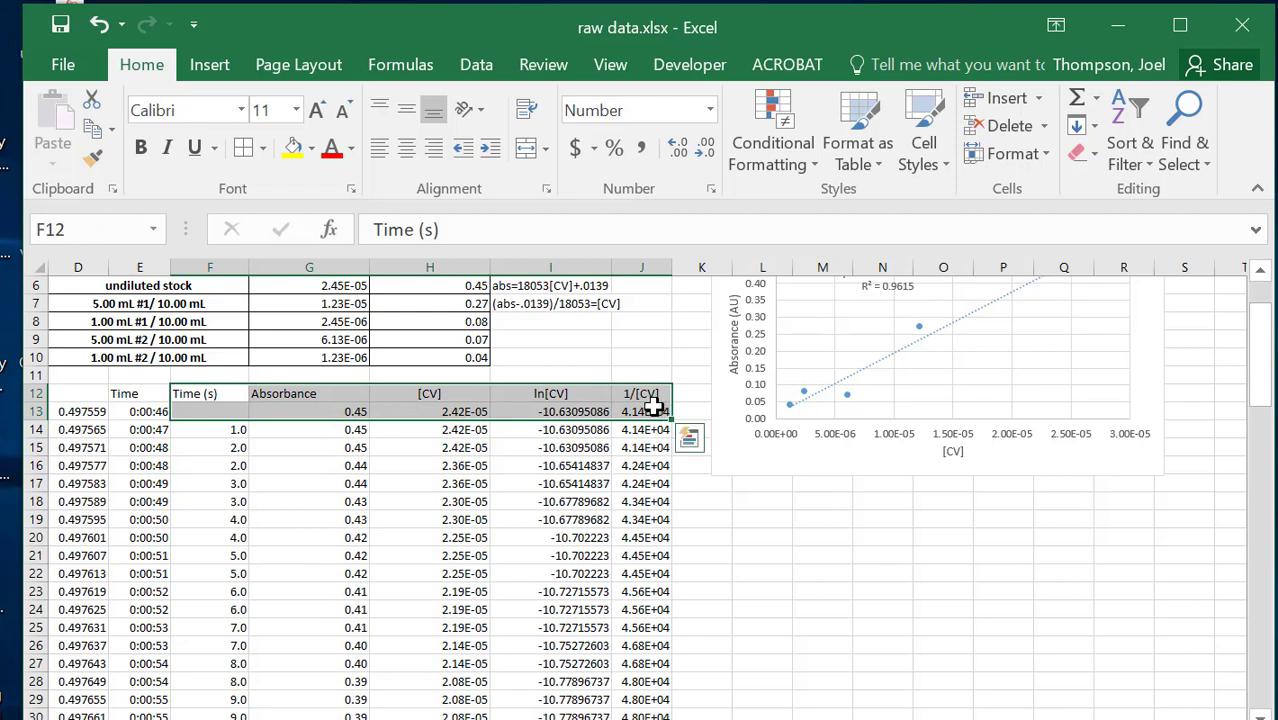
key(shift+Down)
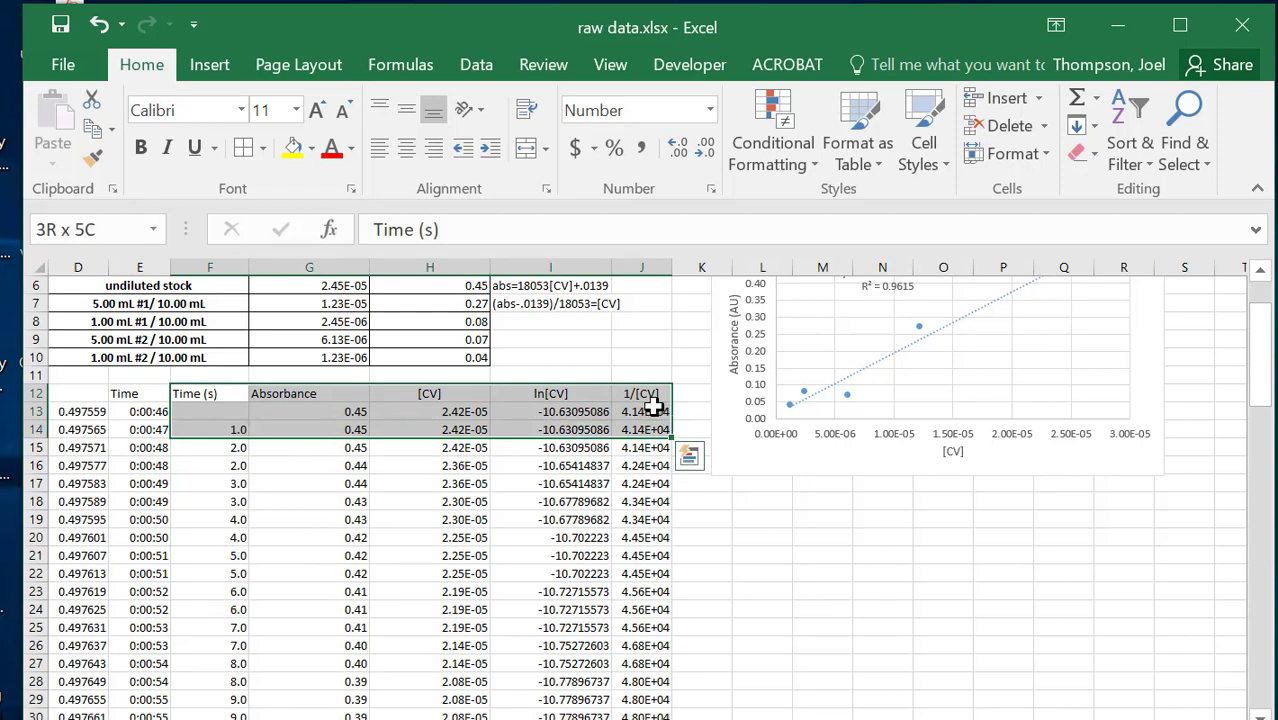
key(ctrl+shift+Down)
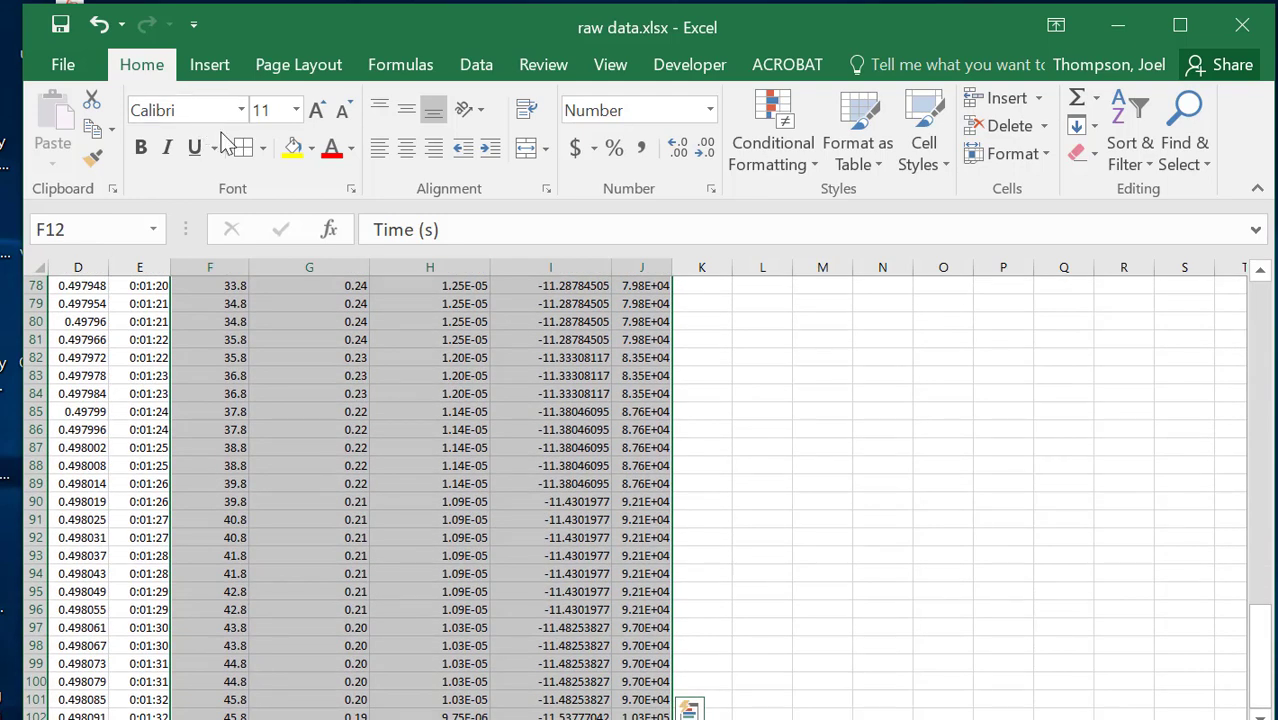
click(209, 72)
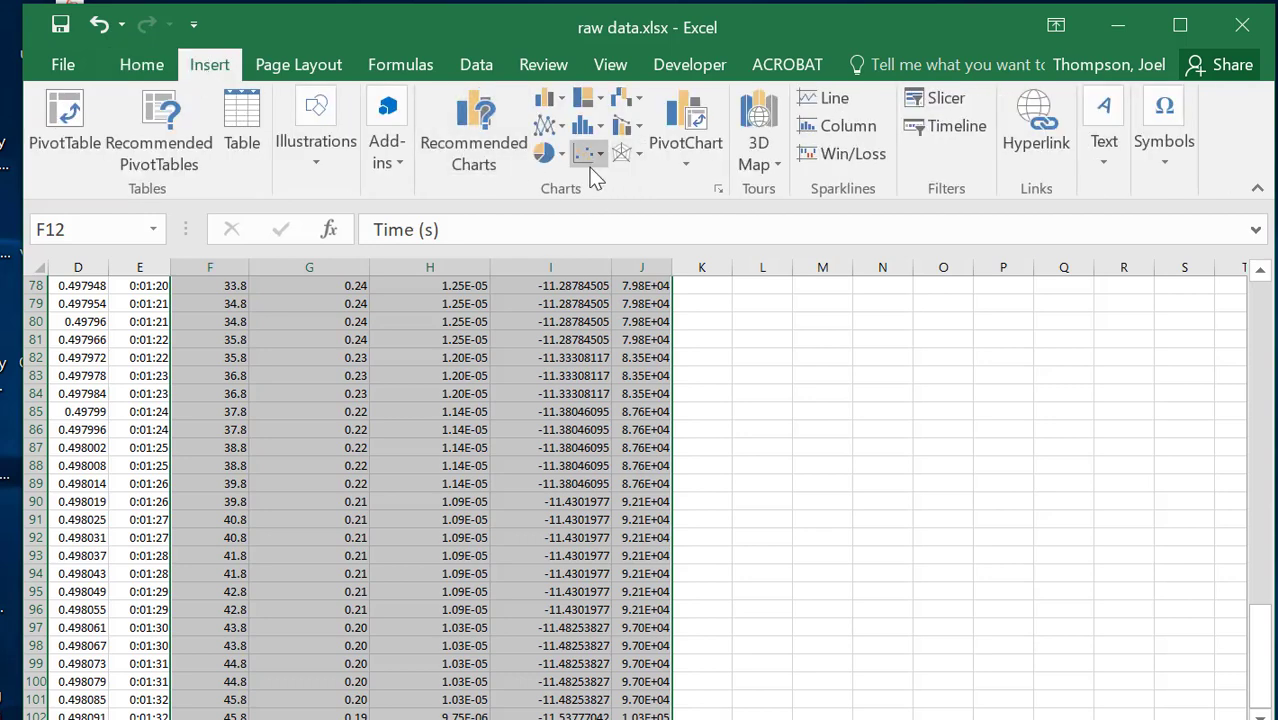
click(596, 155)
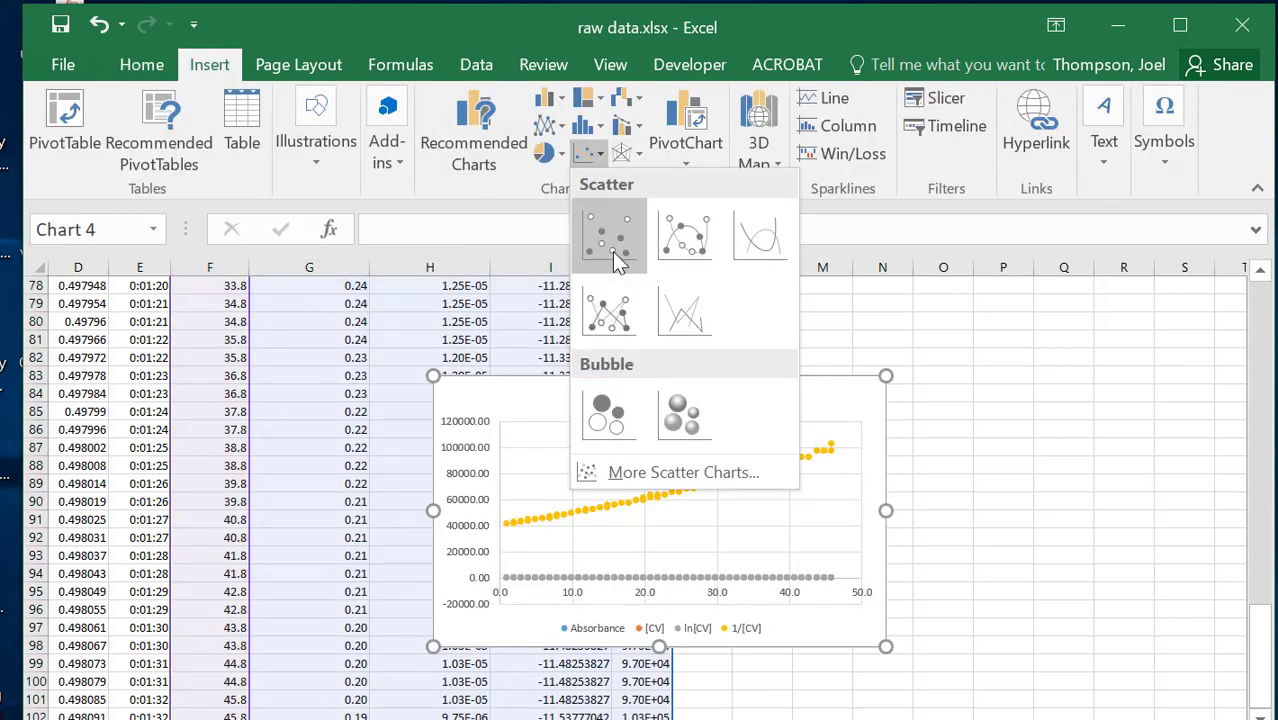
click(612, 251)
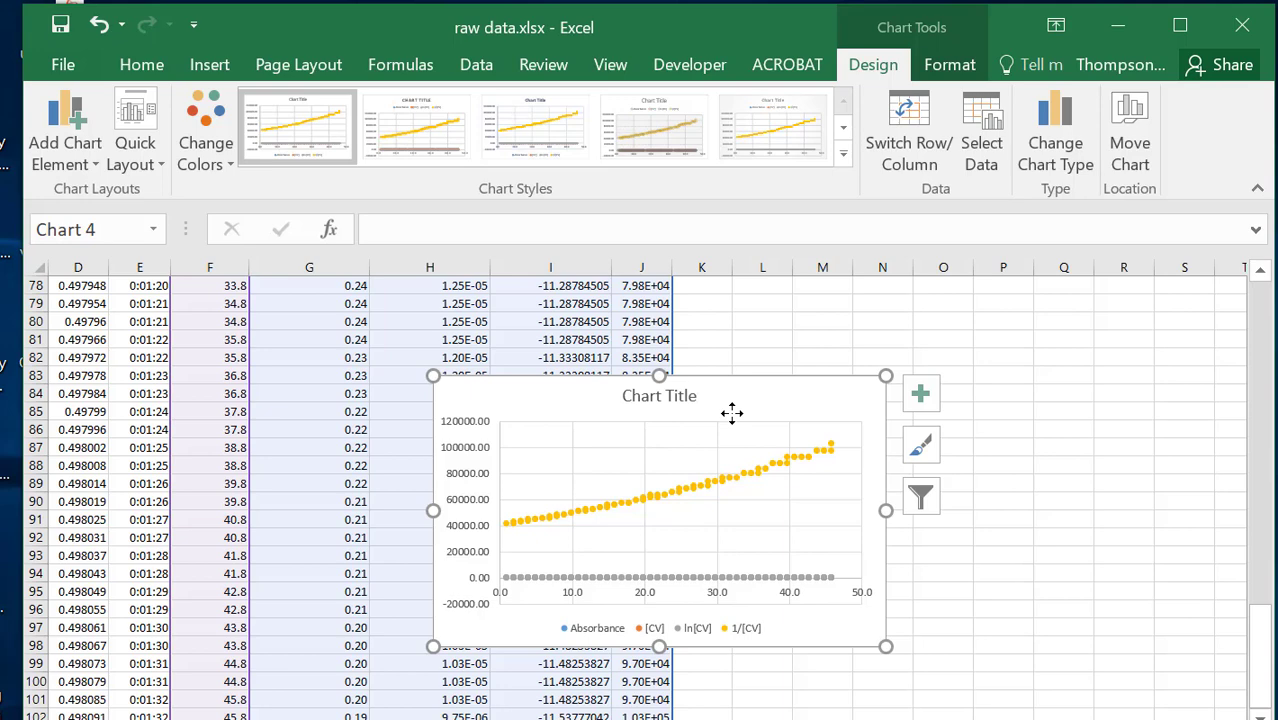
Cut the new scatter chart and paste it at L18, just beneath the calibration curve.
key(Delete)
scroll(794, 426, up, 6)
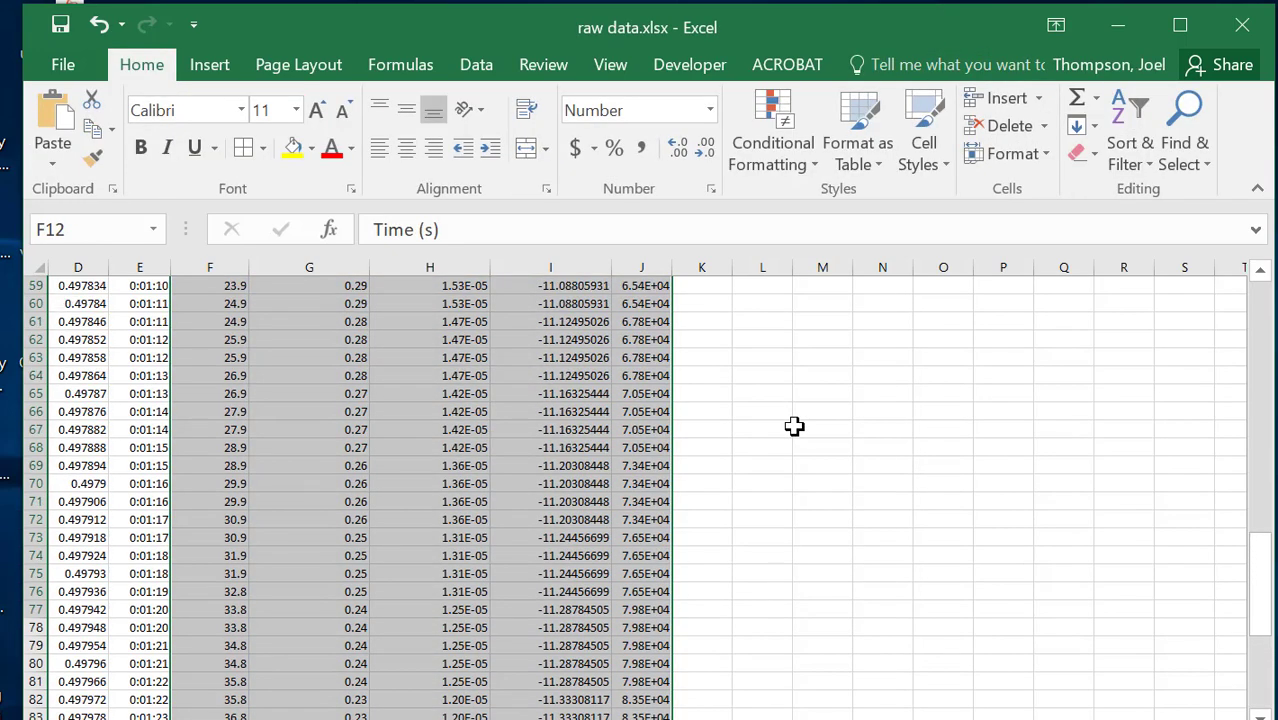
scroll(794, 426, up, 19)
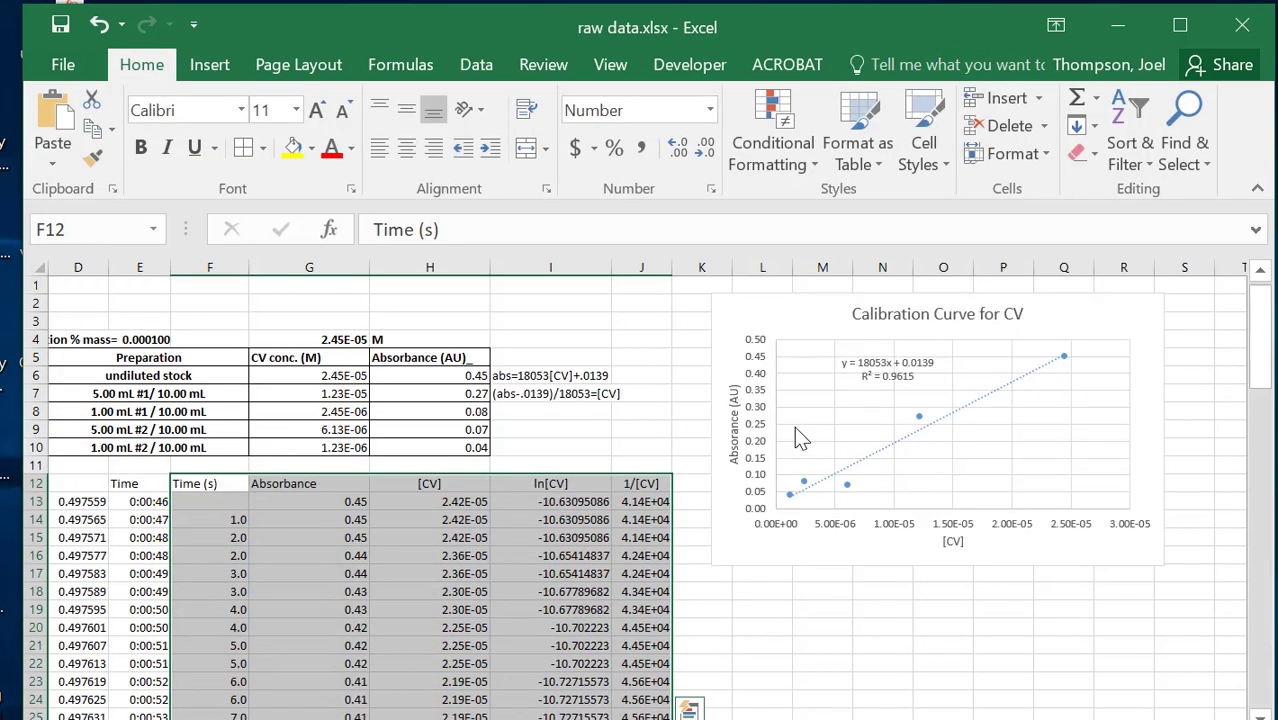
click(741, 594)
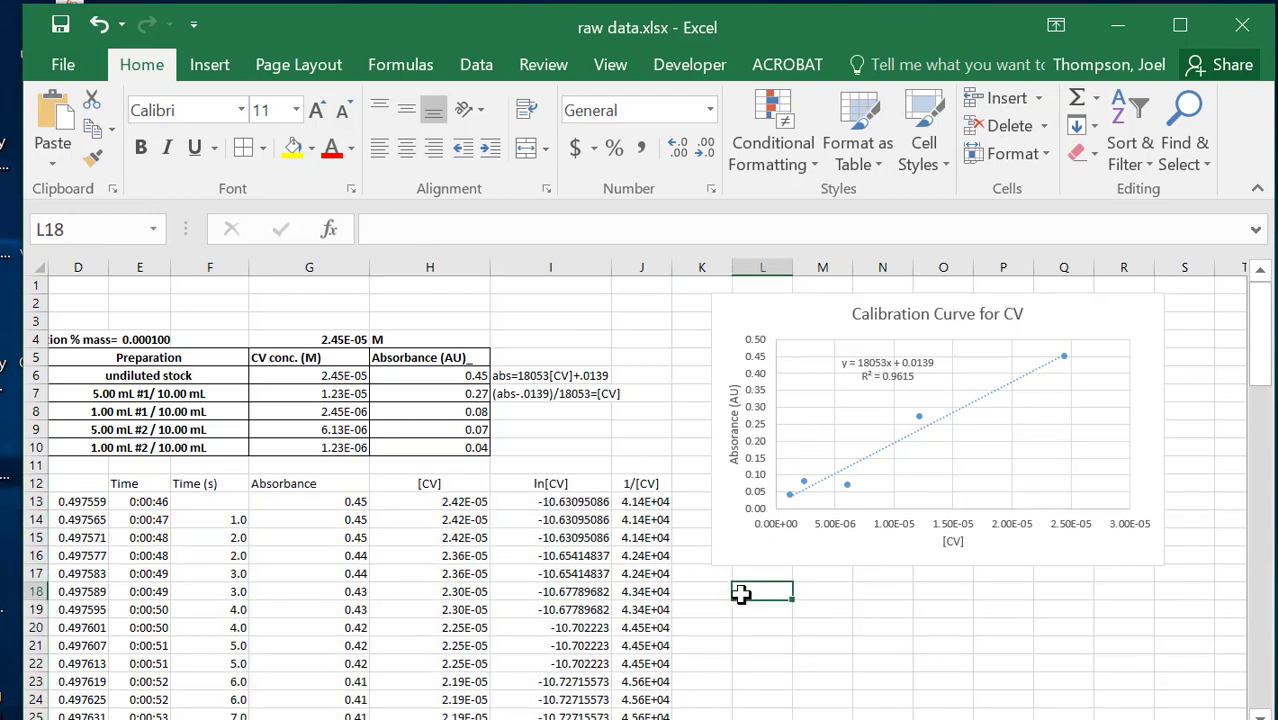
key(ctrl+z)
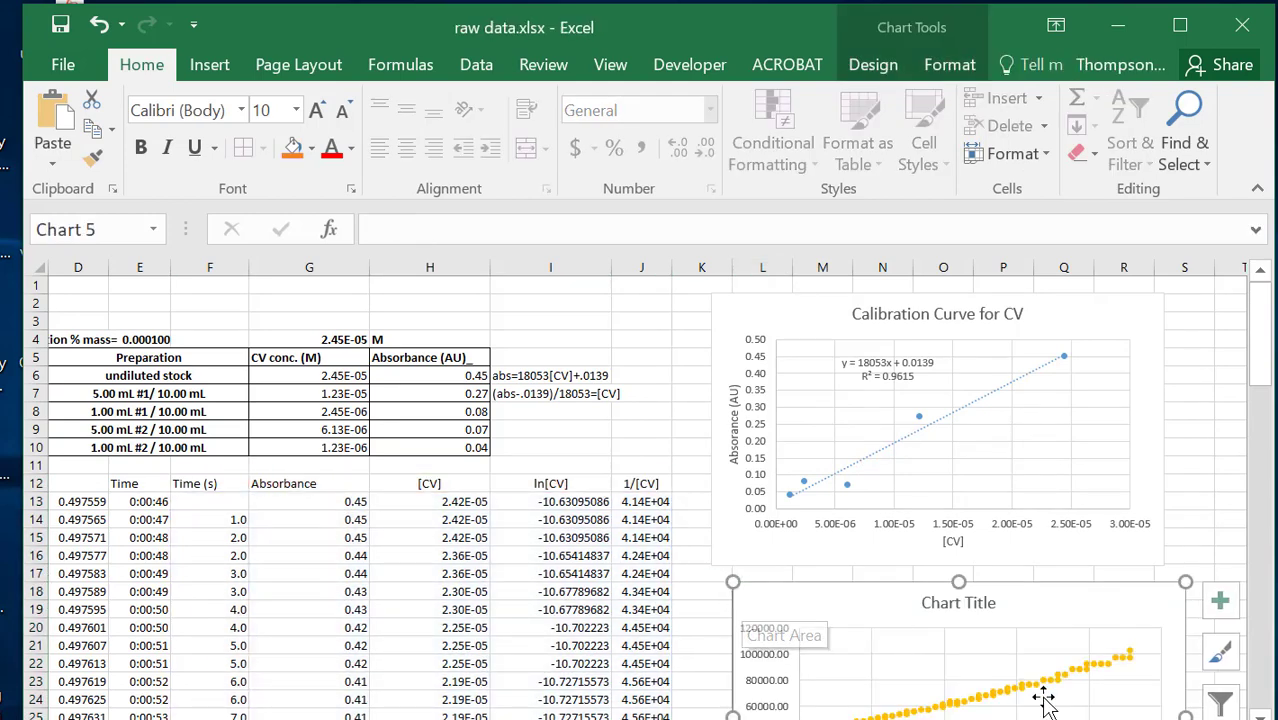
Paste two more copies of the scatter chart down the sheet, at L35 and L52, and shift the lowest copy slightly upward.
scroll(1043, 690, down, 1)
scroll(1043, 690, down, 3)
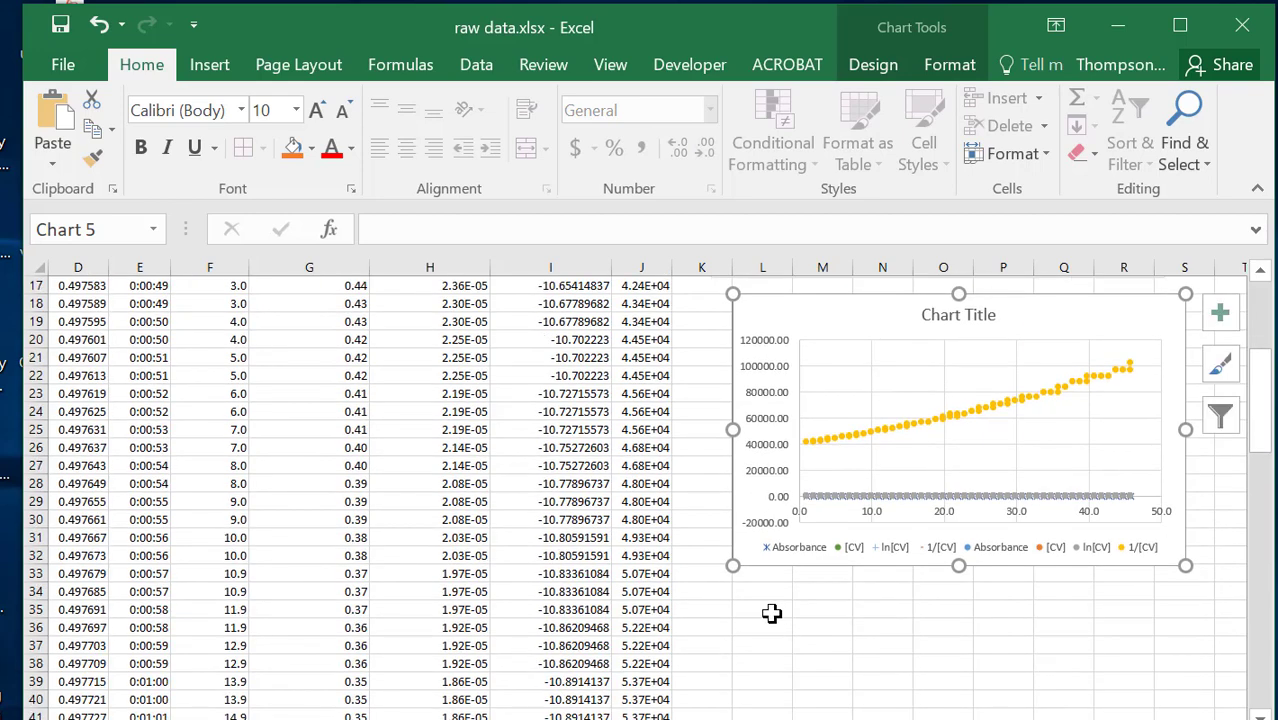
click(772, 613)
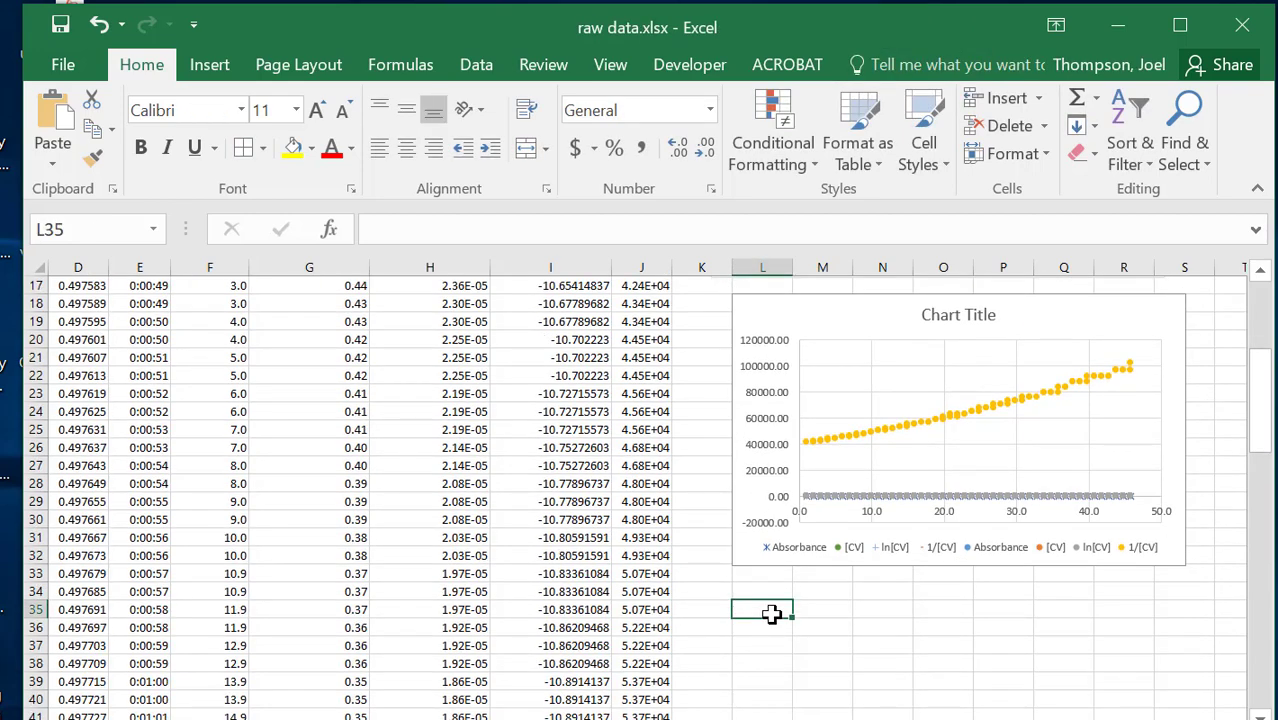
key(ctrl+v)
scroll(760, 612, down, 6)
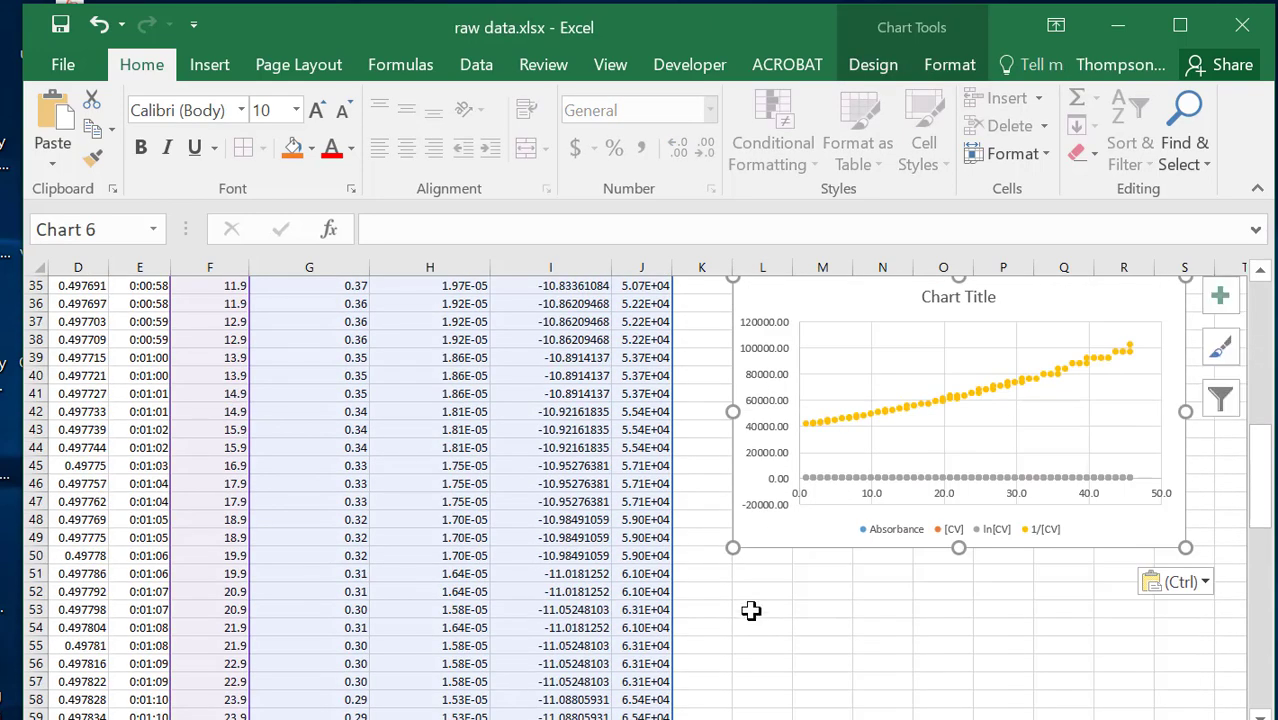
click(752, 591)
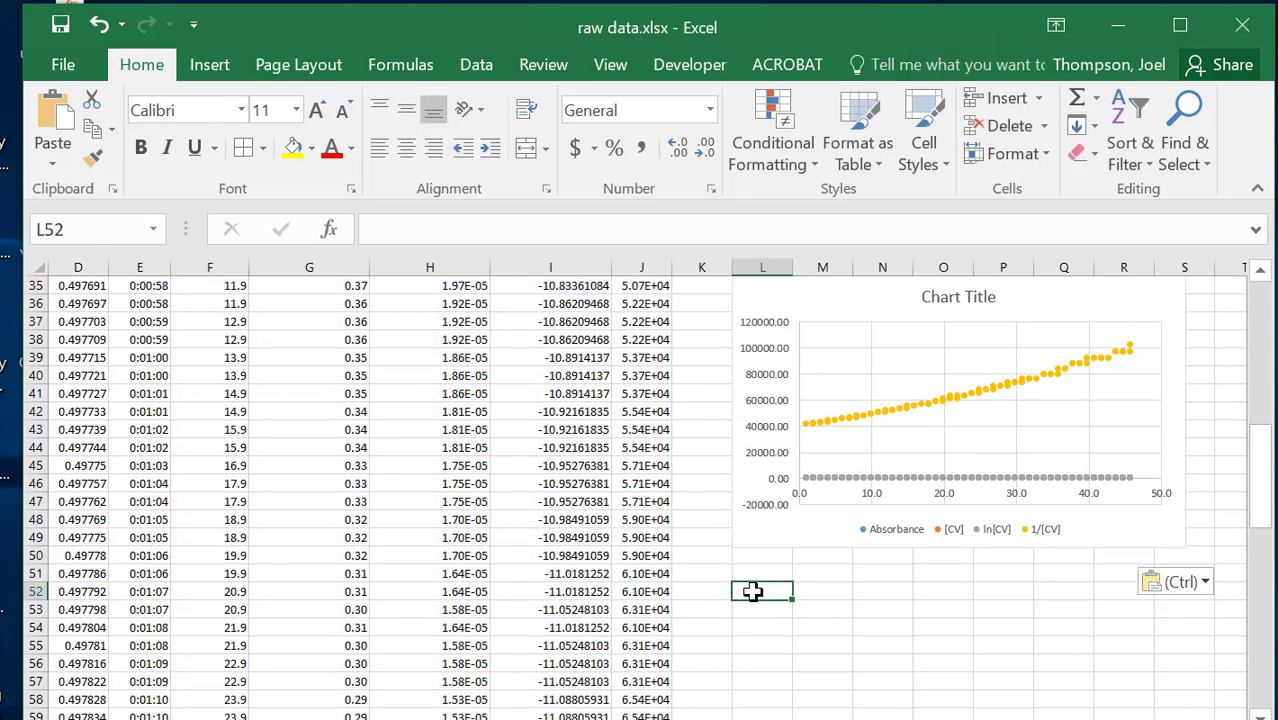
key(ctrl+v)
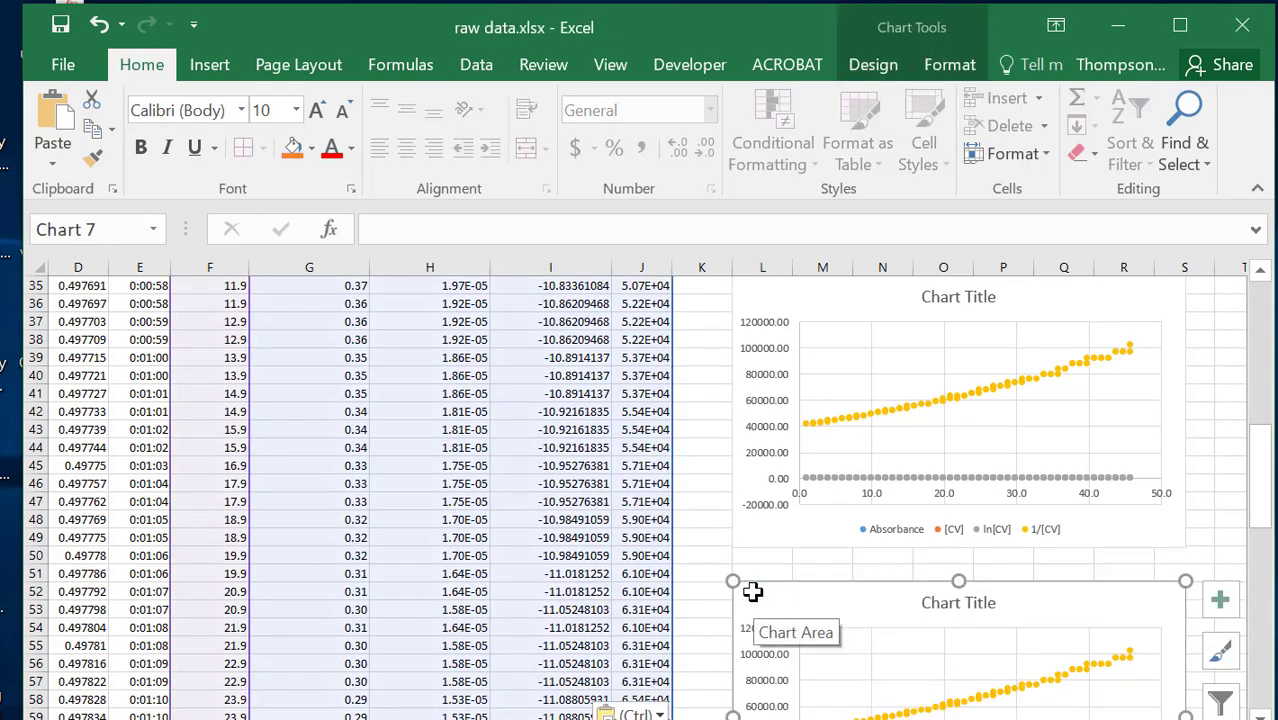
drag(752, 591, 787, 566)
click(709, 548)
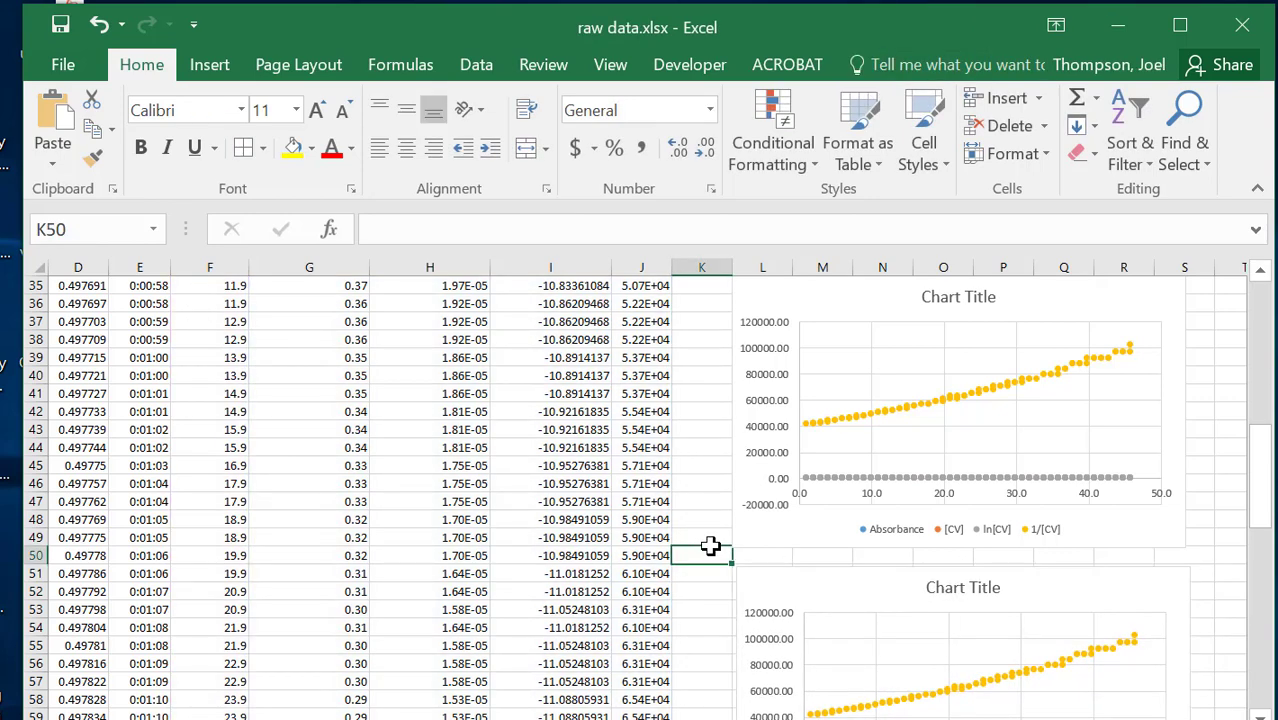
Open the data source settings of the scatter chart directly below the calibration curve and reposition the dialog so its series list is visible.
scroll(710, 548, up, 8)
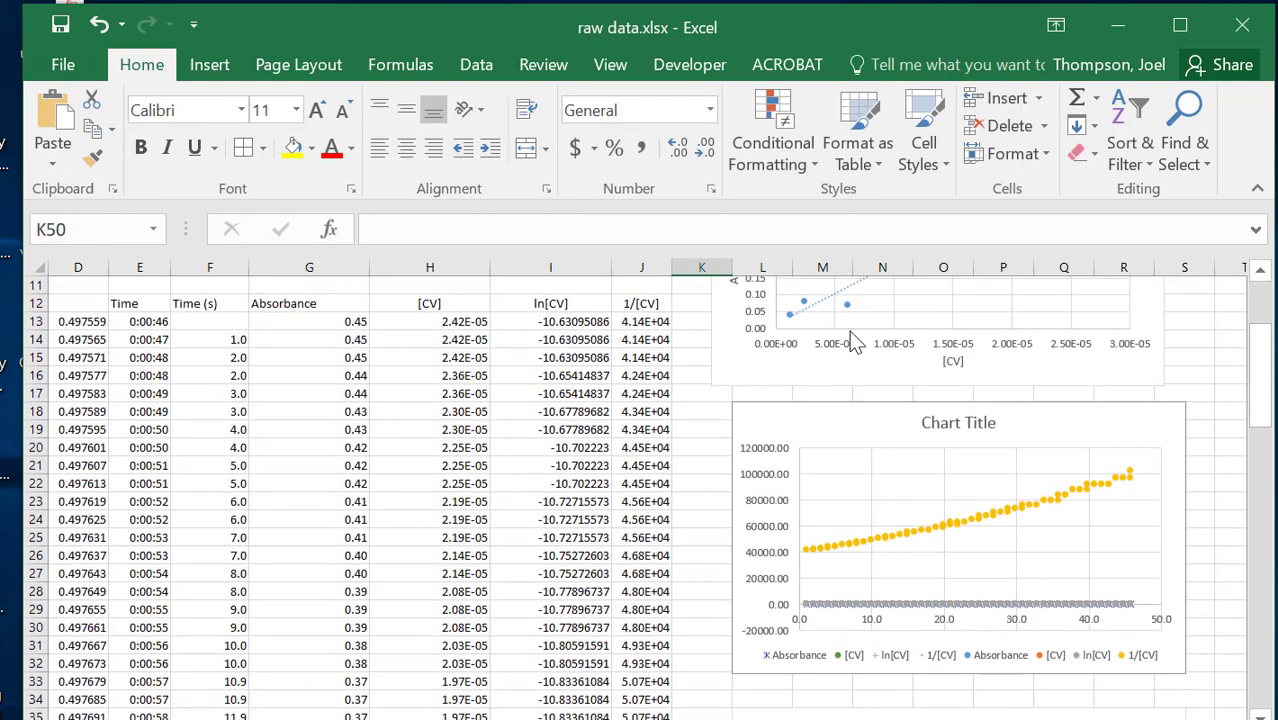
click(820, 431)
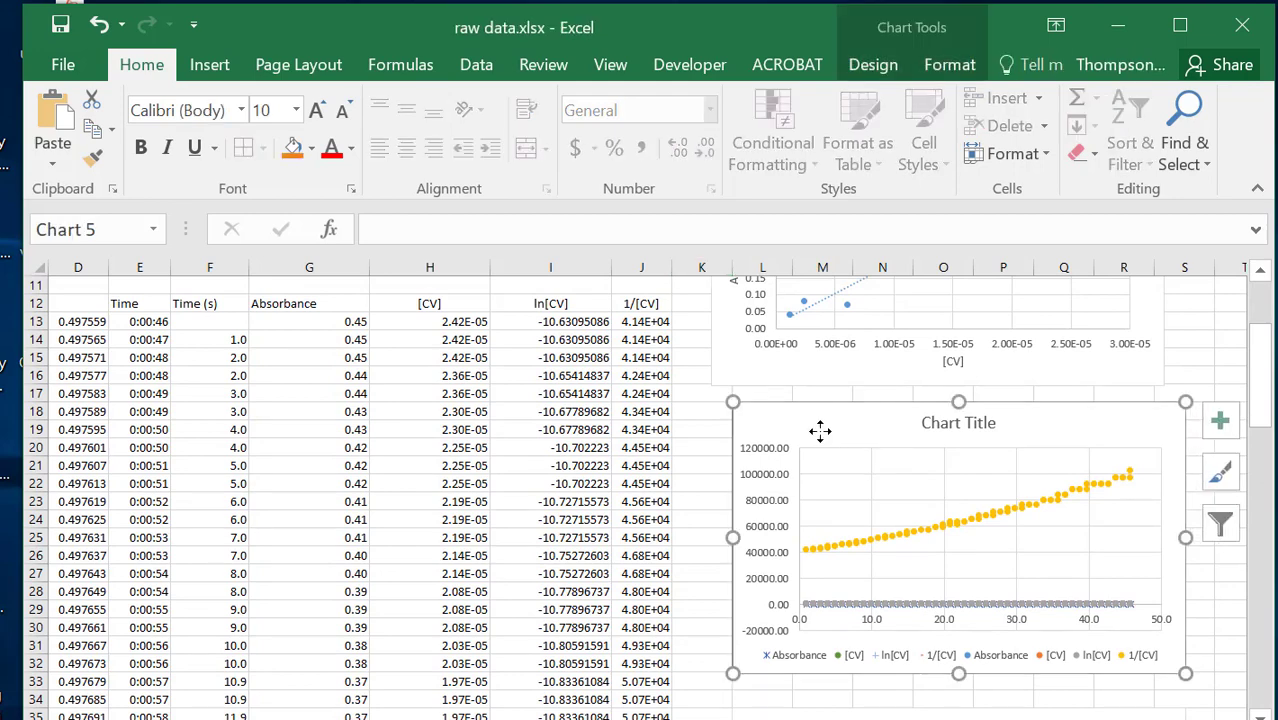
right_click(820, 431)
click(804, 431)
right_click(805, 432)
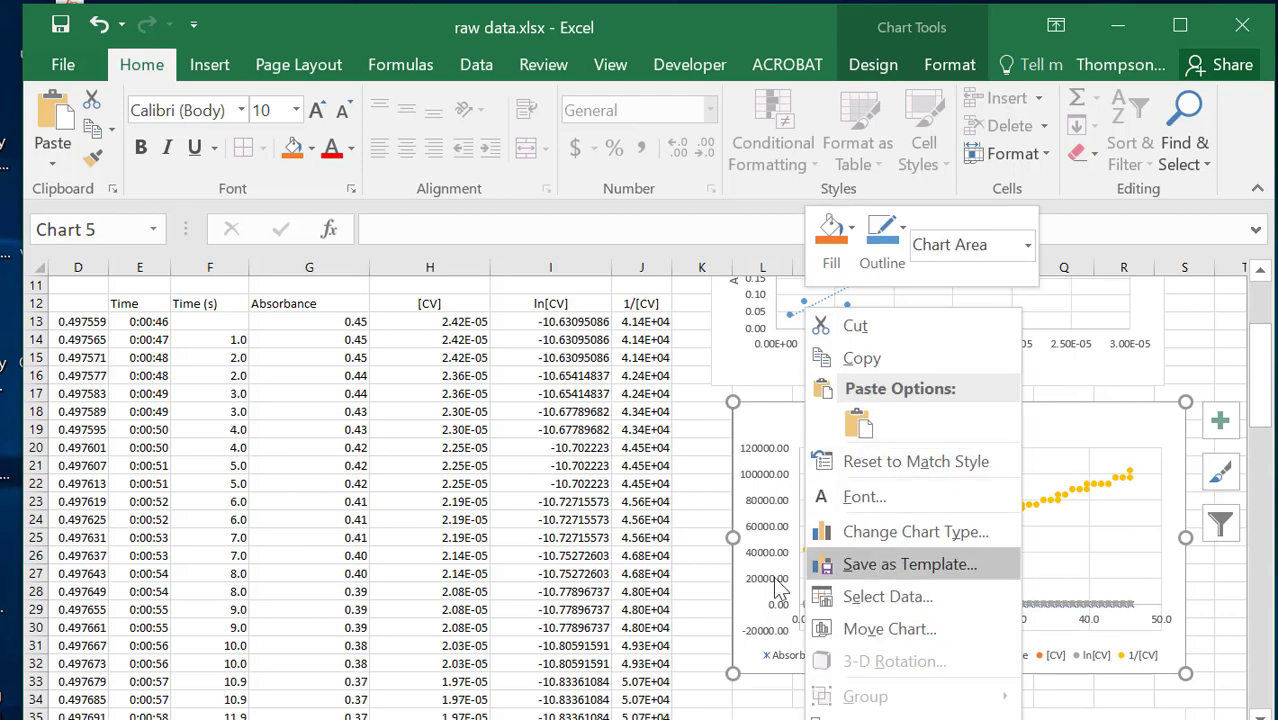
click(848, 598)
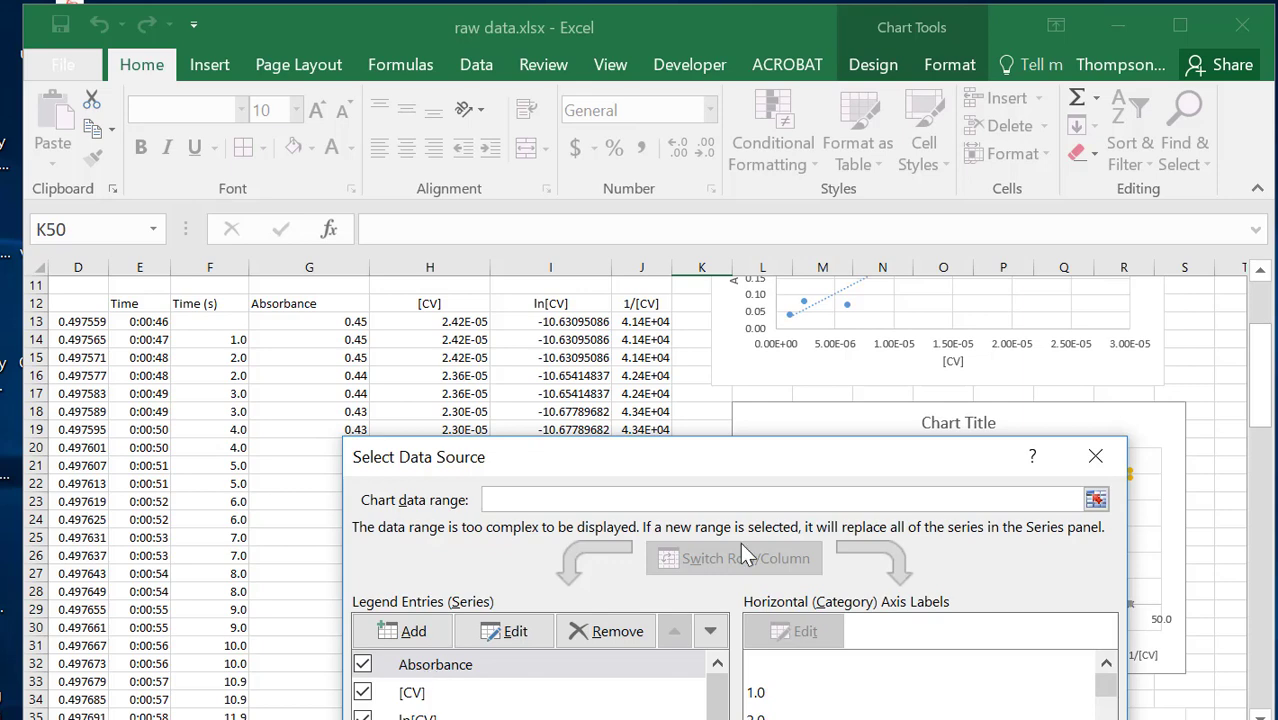
drag(766, 470, 674, 390)
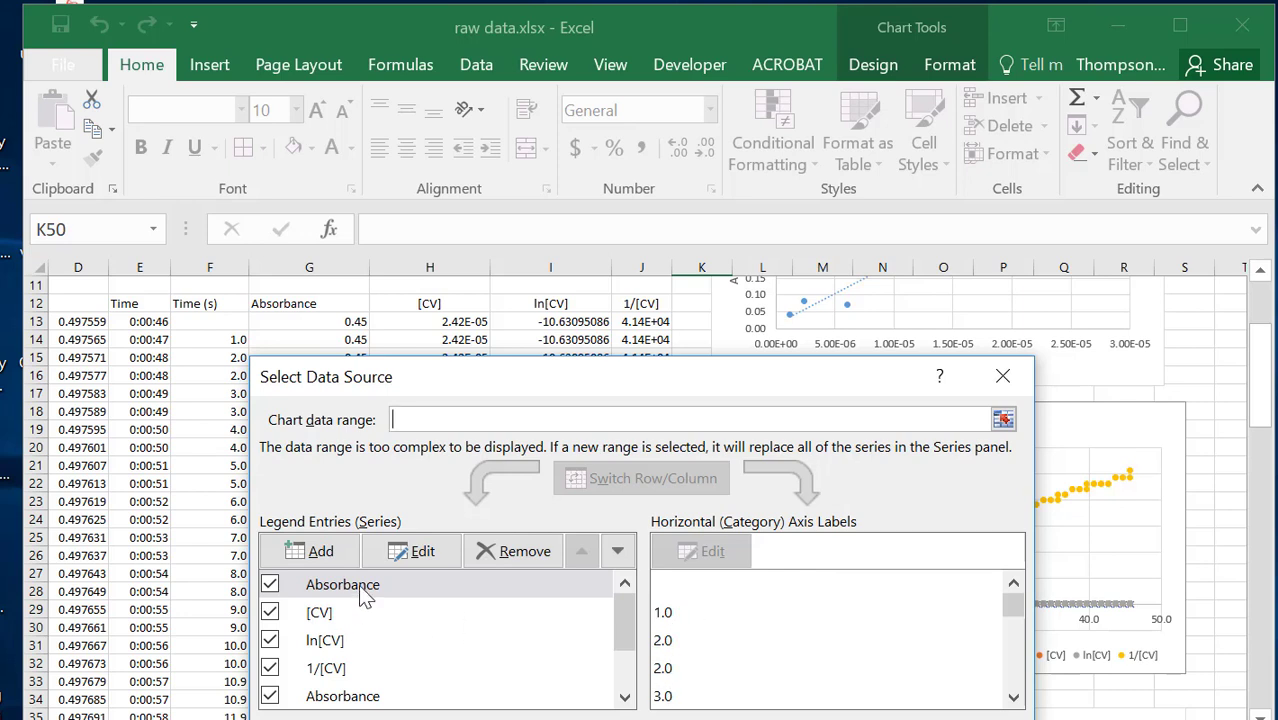
Remove both Absorbance series and the first ln[CV] and 1/[CV] series from the upper scatter chart's data source.
click(512, 556)
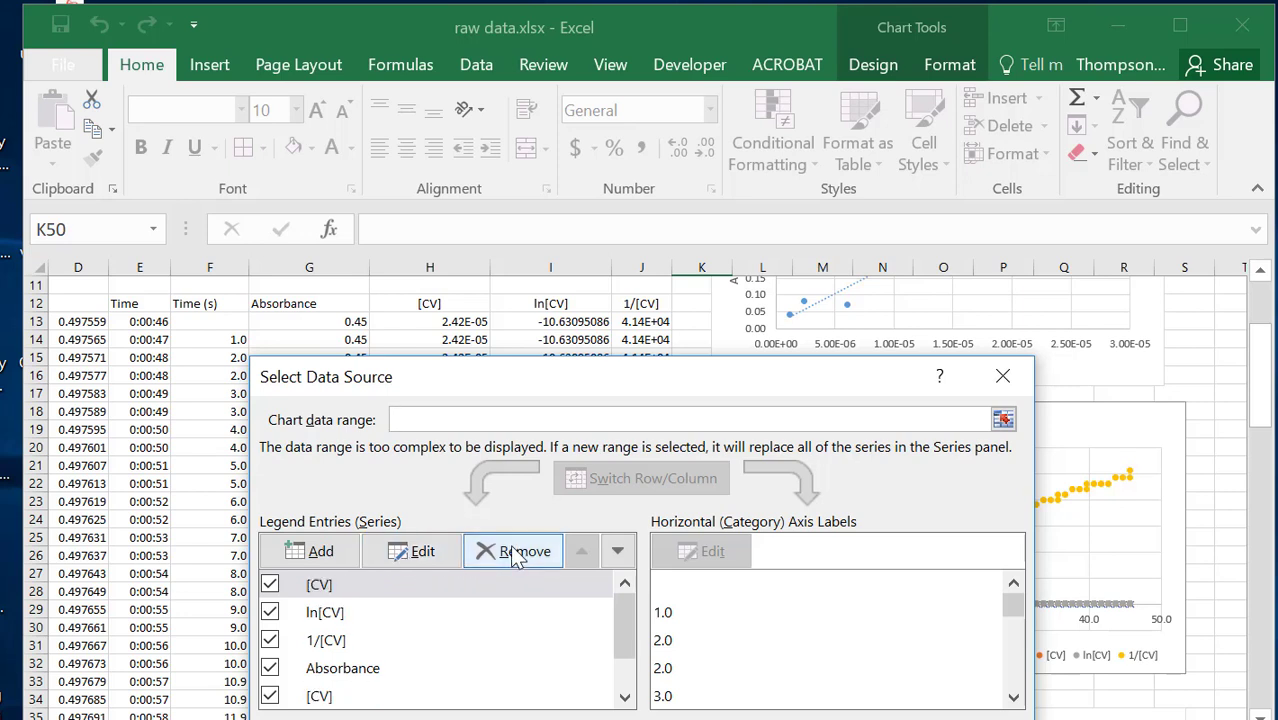
click(325, 620)
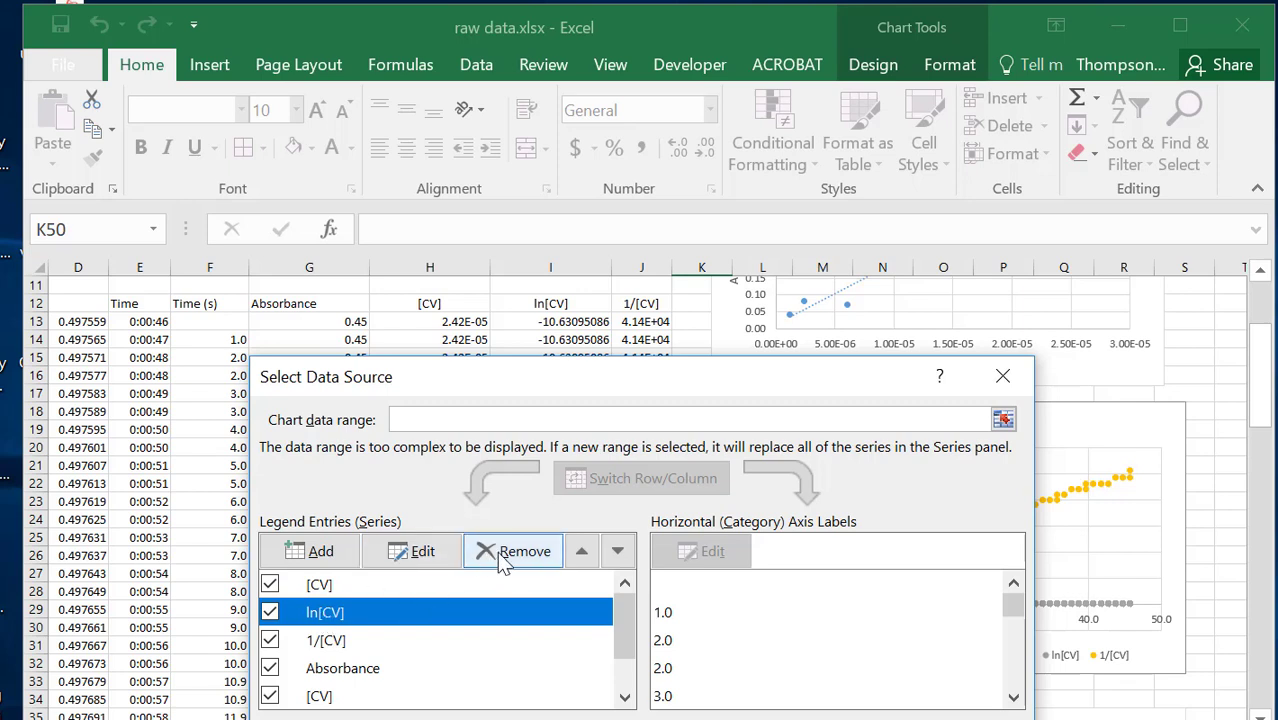
click(505, 556)
click(322, 612)
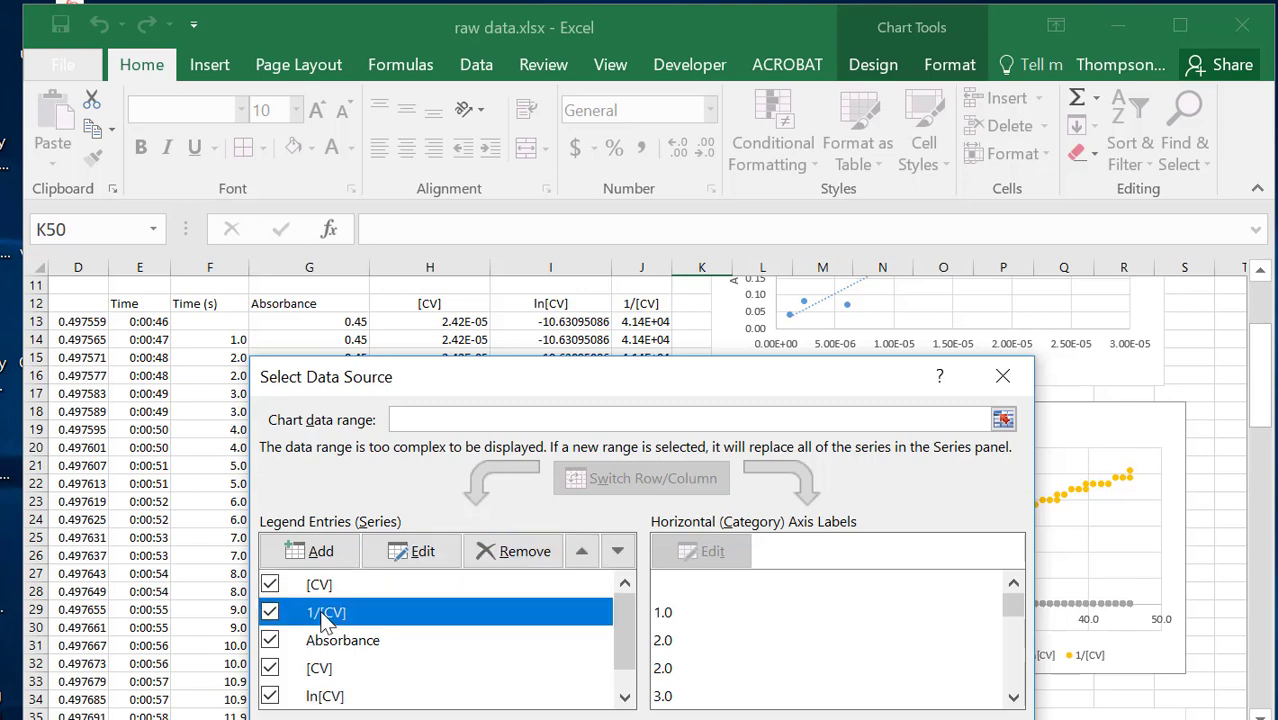
click(535, 553)
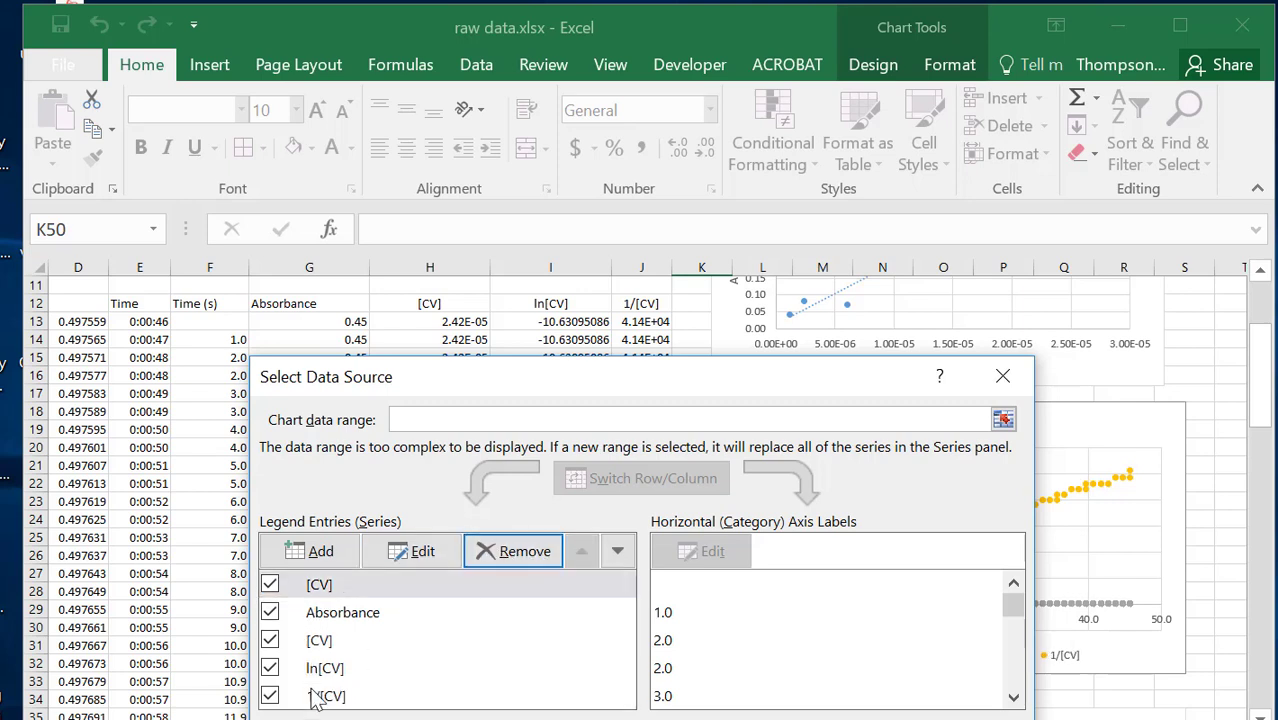
click(330, 612)
click(522, 551)
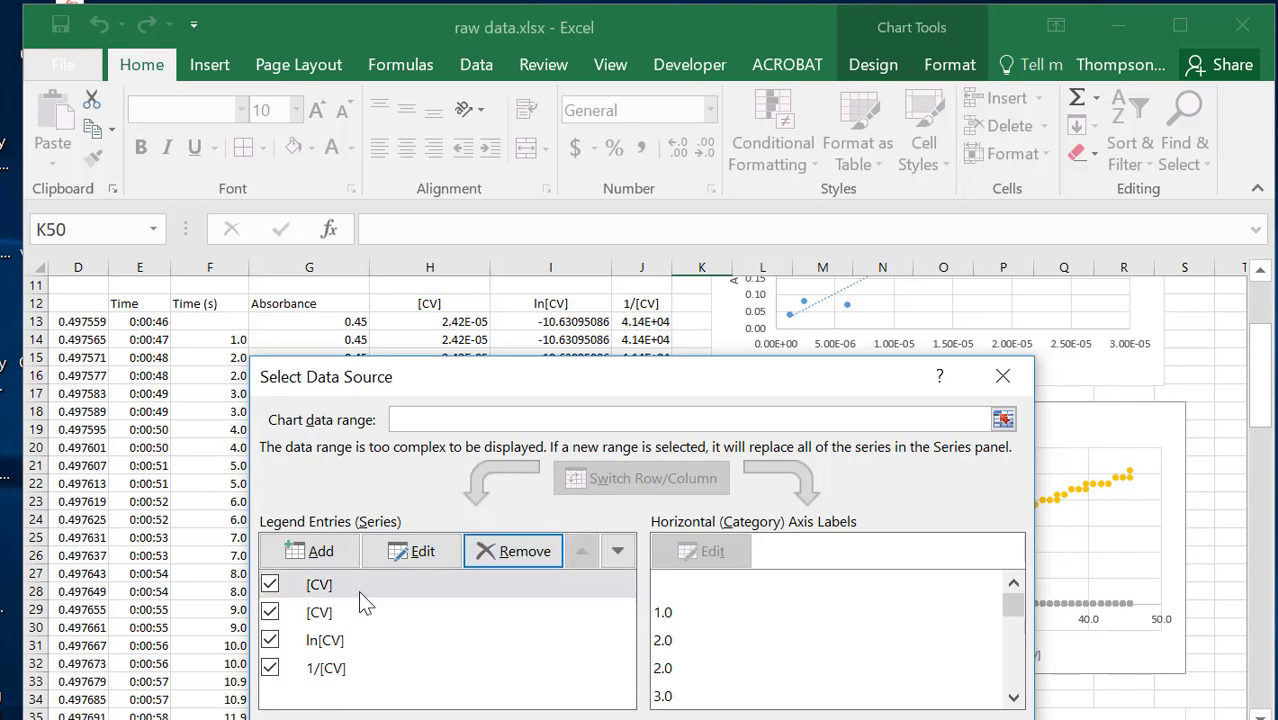
Remove the duplicate [CV] series, leave the remaining [CV] series unchecked, and apply the data source changes.
click(268, 612)
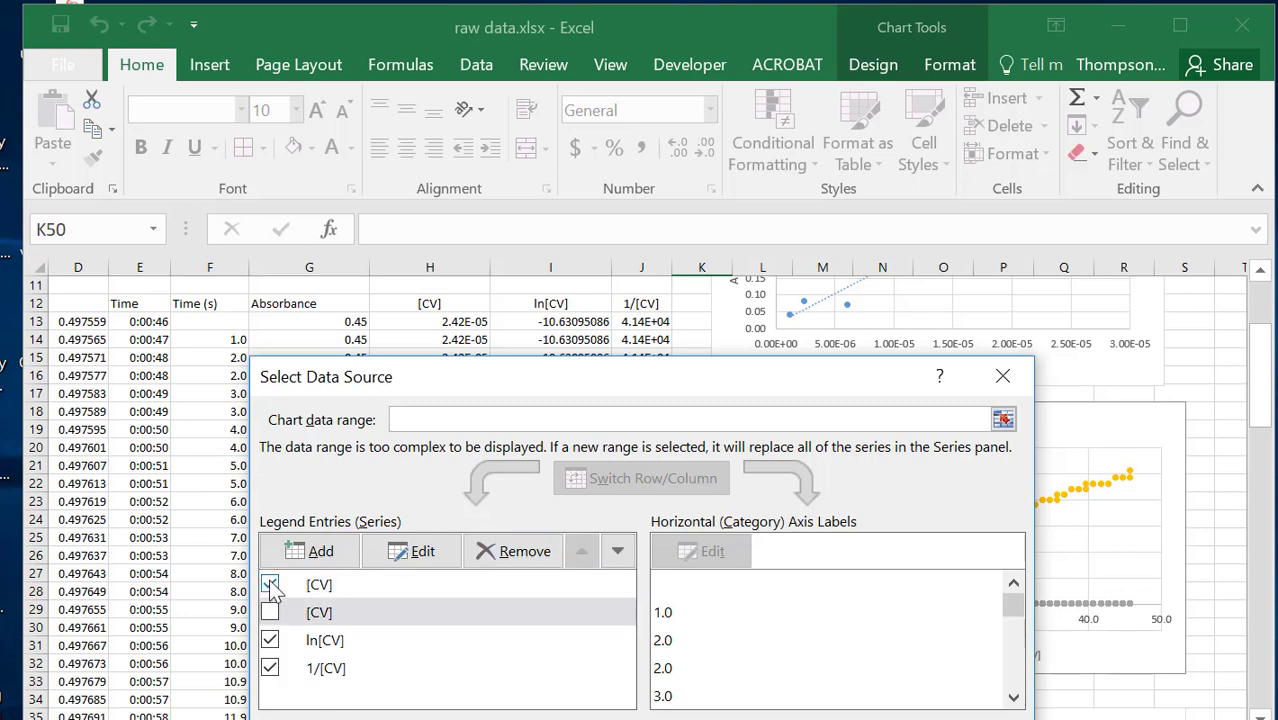
click(269, 586)
click(269, 612)
click(518, 552)
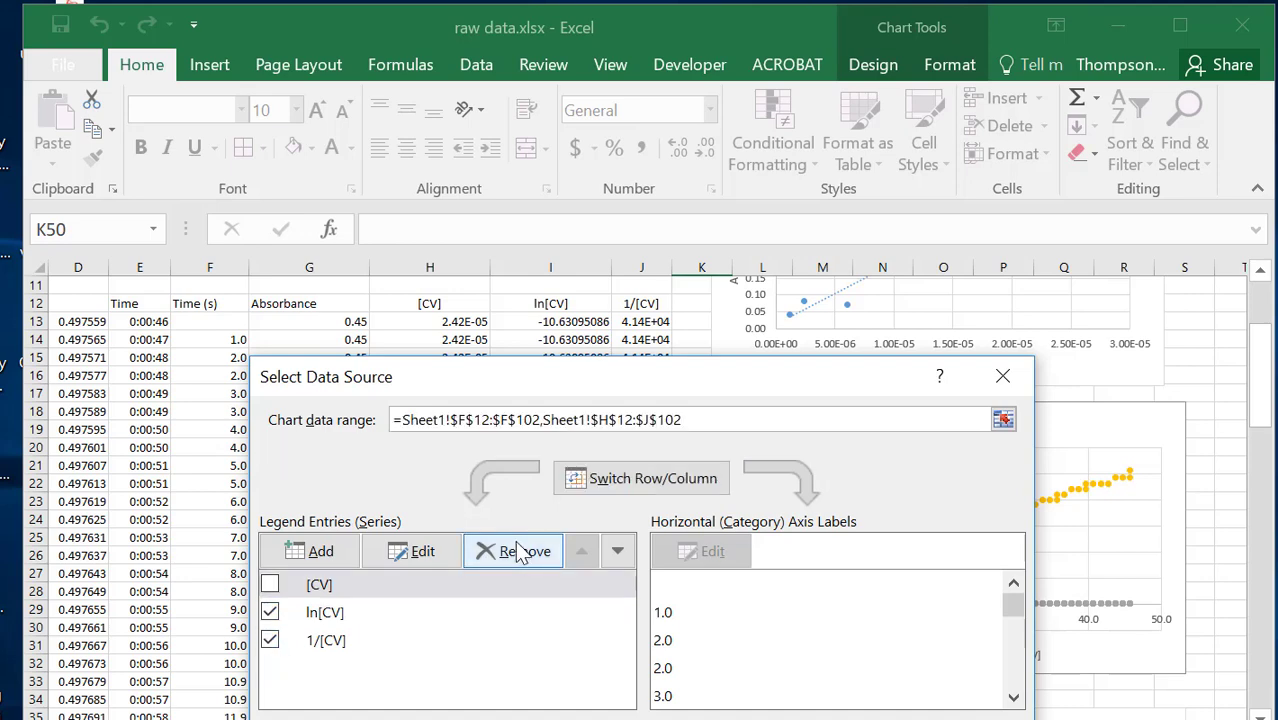
key(Return)
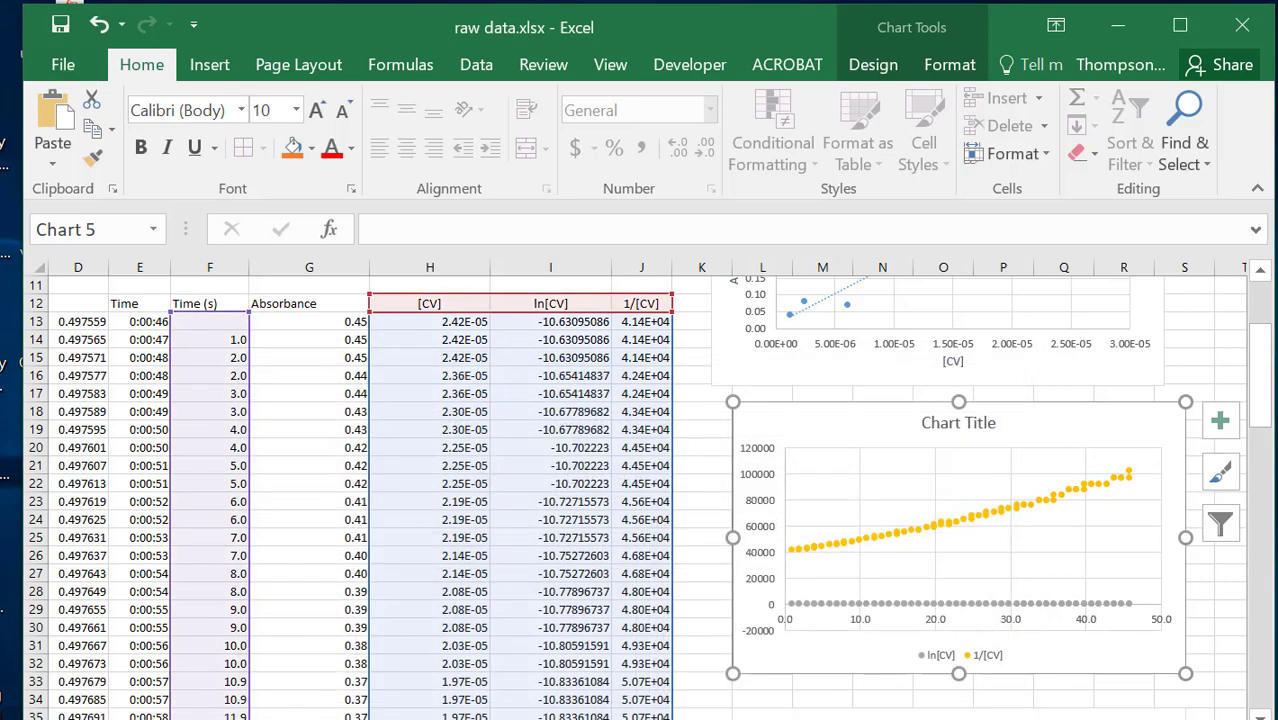
Remove the ln[CV] and 1/[CV] series from the same chart's data source and enable [CV] as its only series.
scroll(956, 425, up, 1)
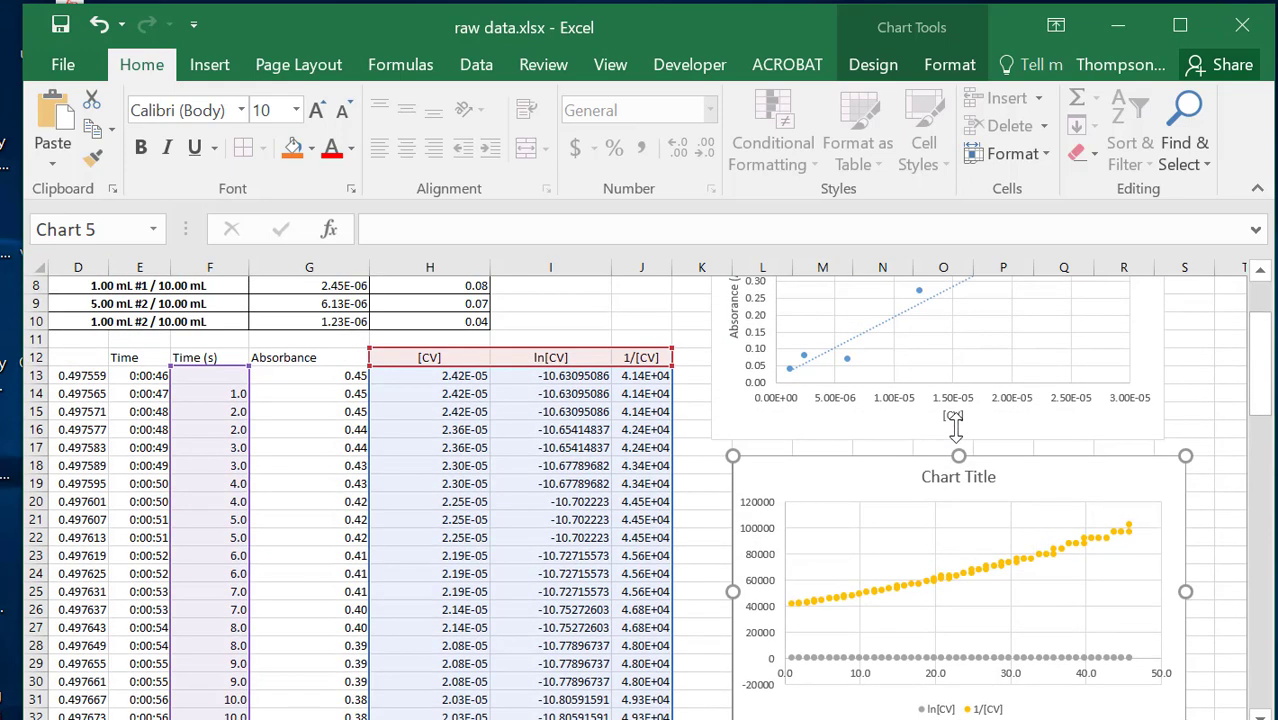
scroll(956, 425, down, 1)
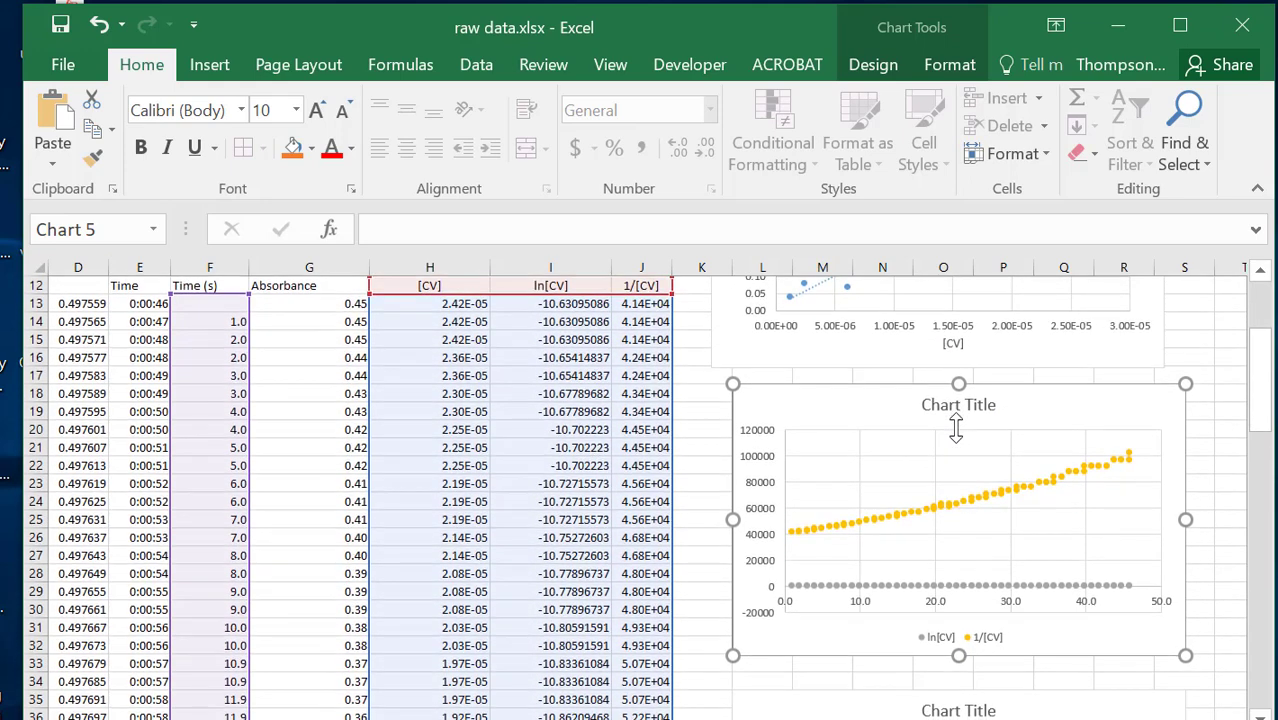
right_click(880, 418)
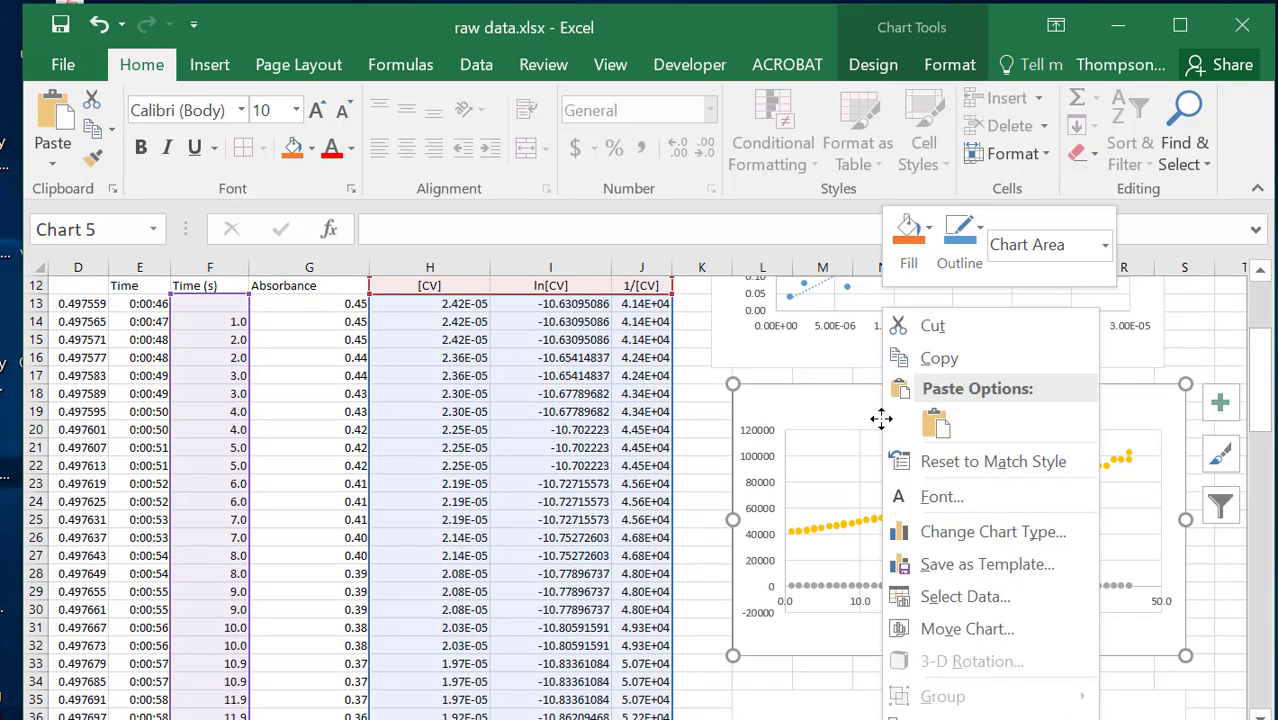
click(962, 596)
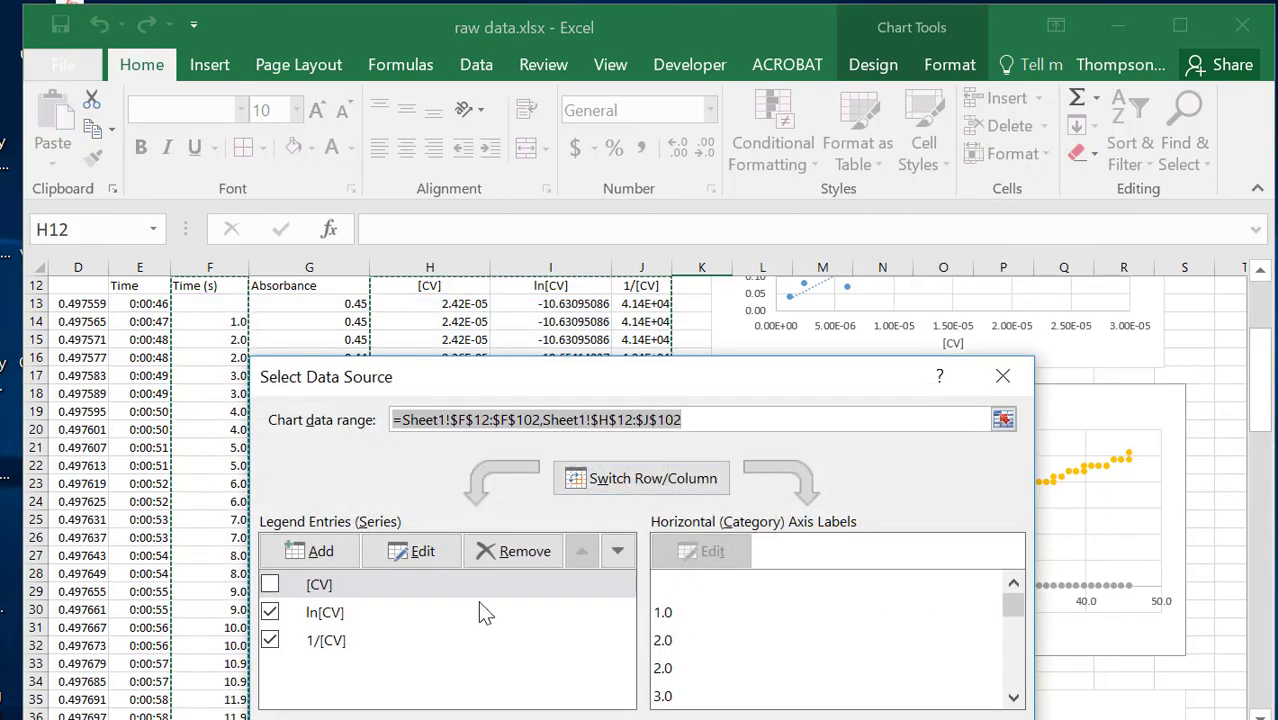
click(270, 613)
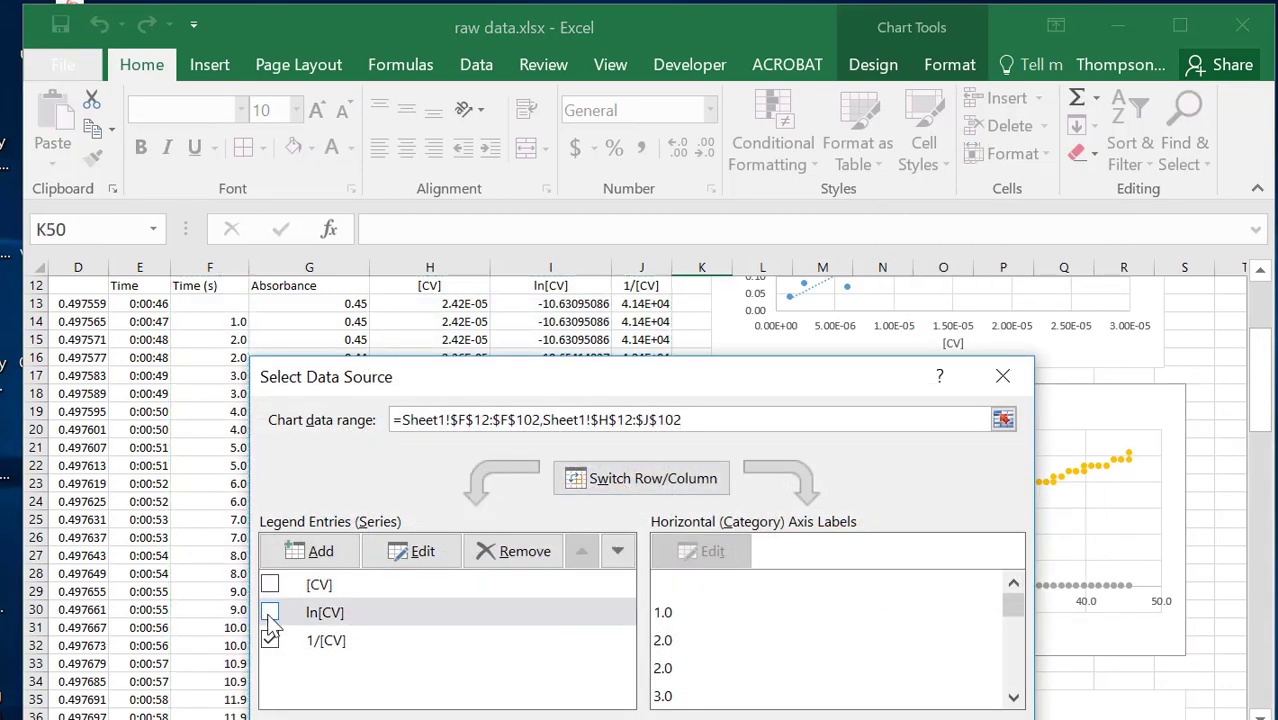
click(505, 551)
click(337, 613)
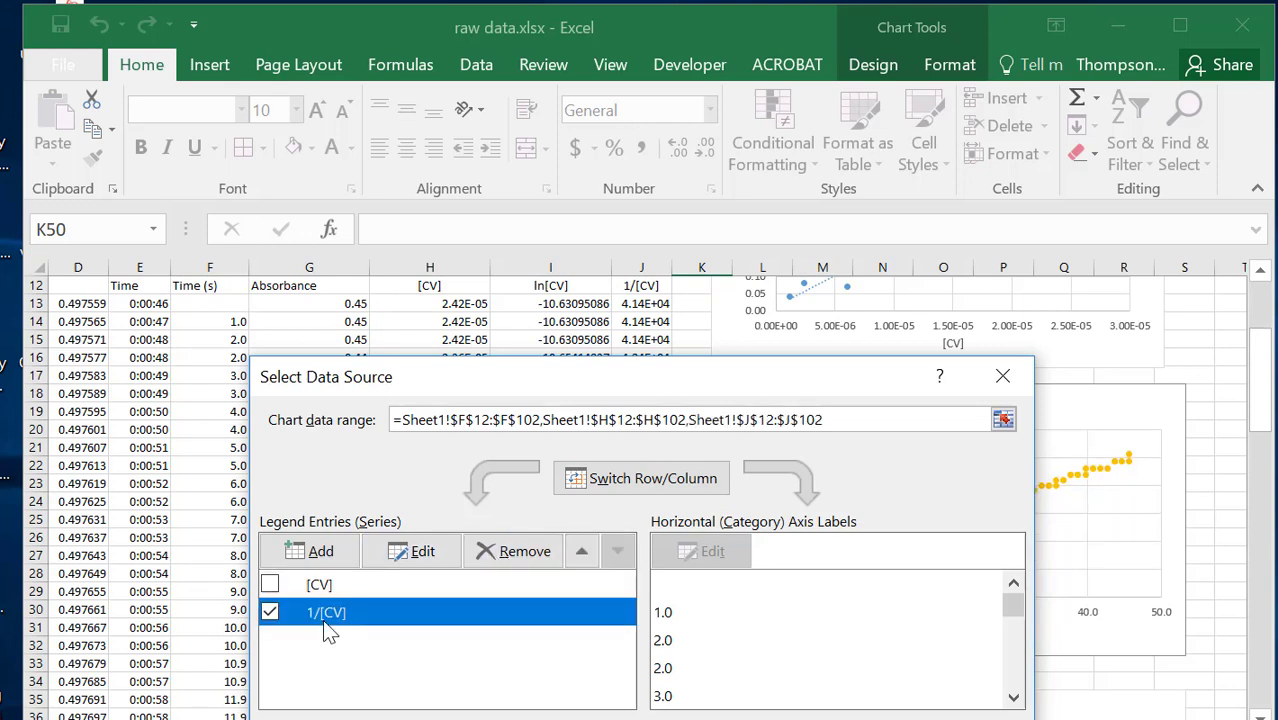
click(528, 558)
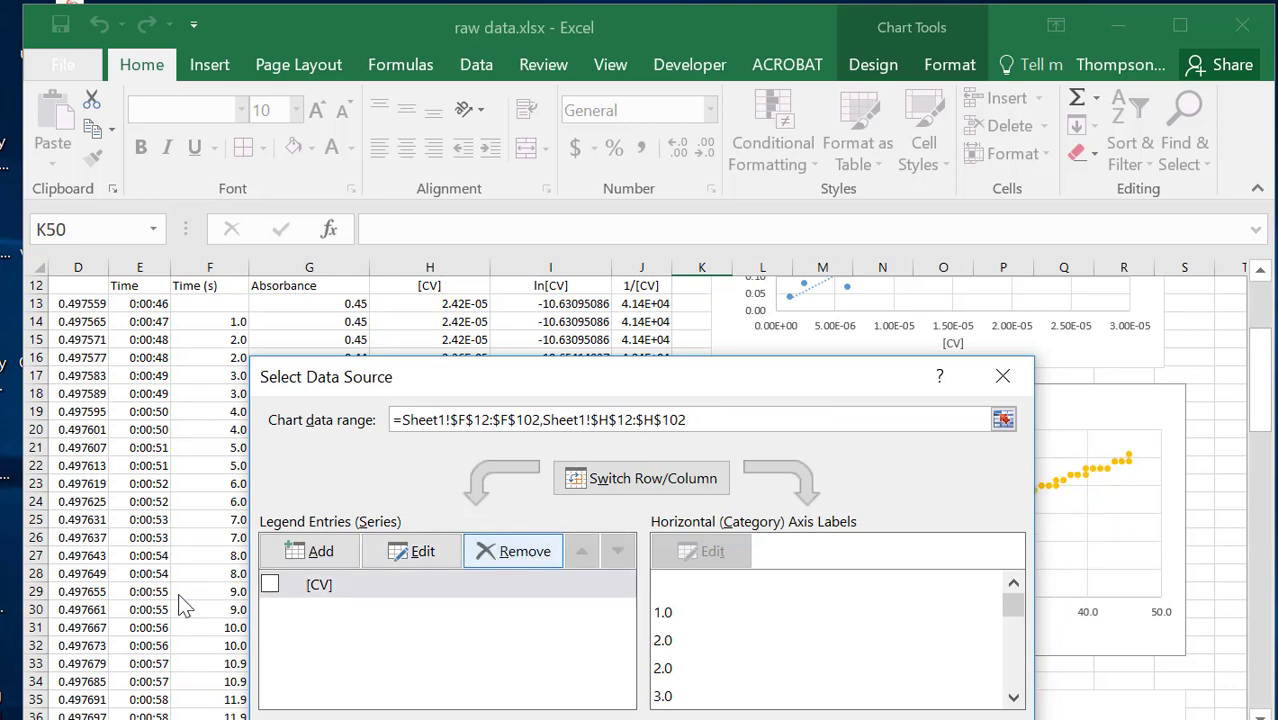
click(270, 586)
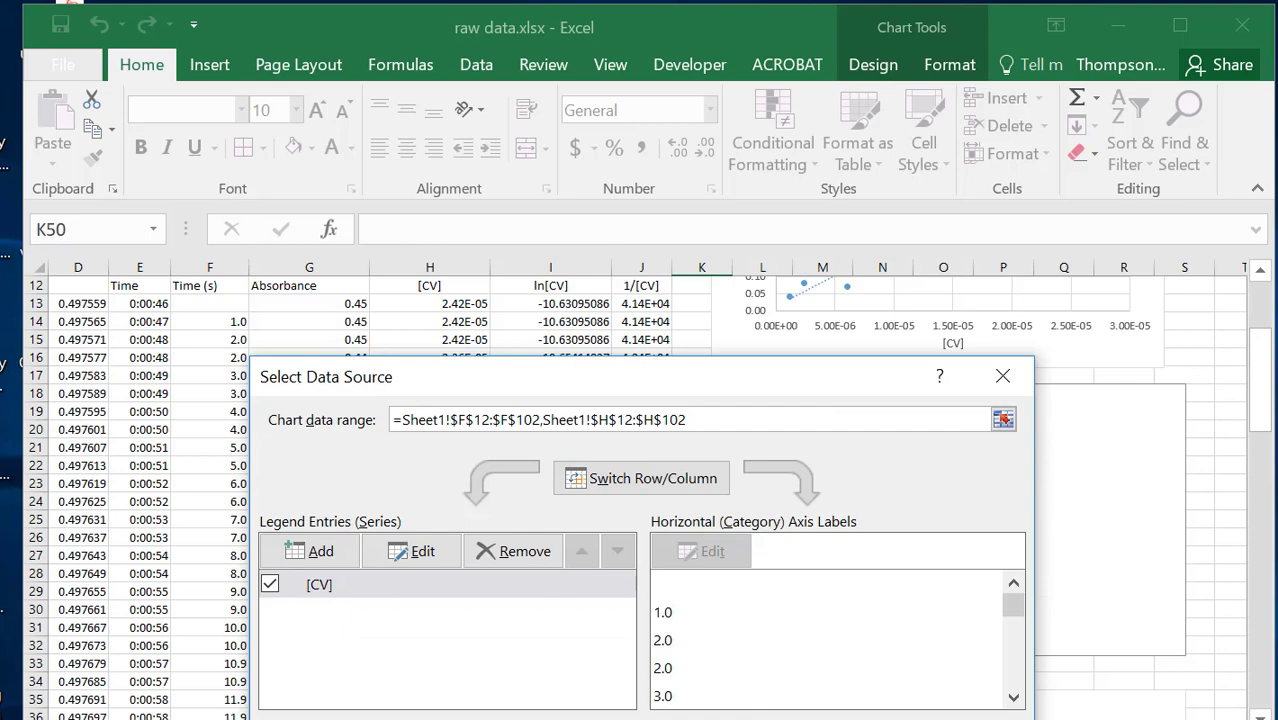
click(886, 719)
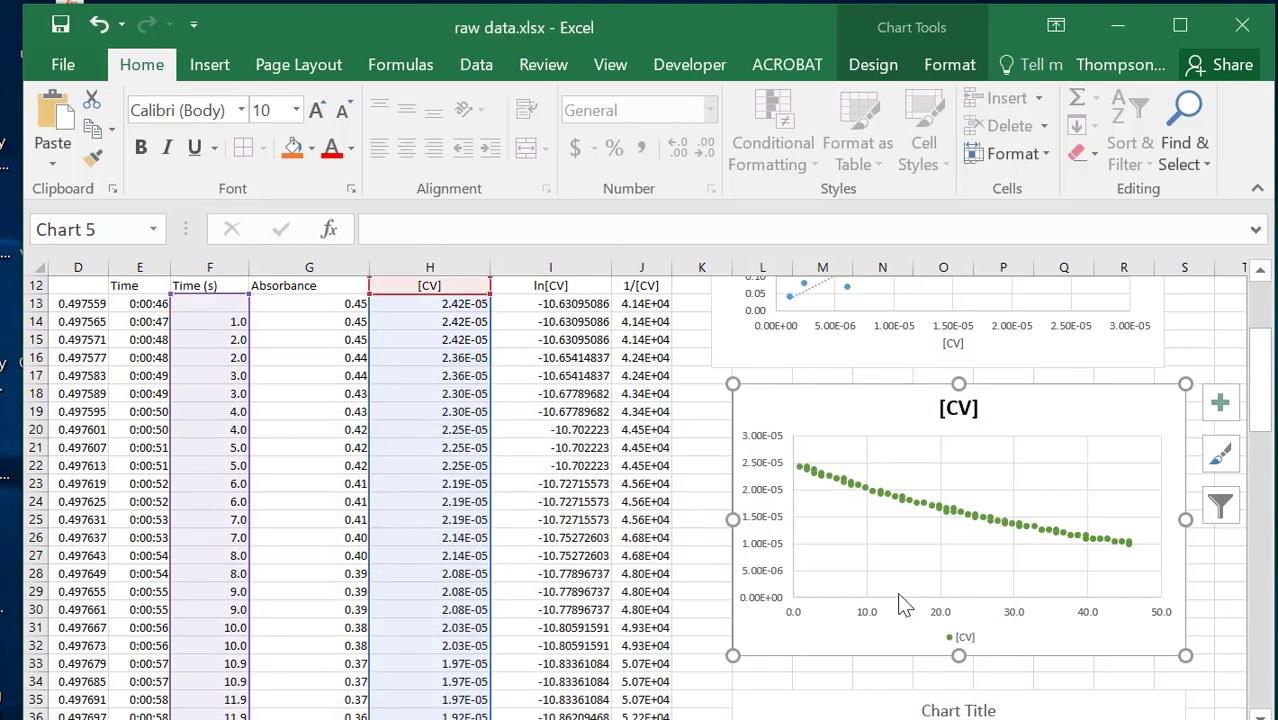
Retitle the [CV] scatter chart "checking for zero order" and delete its legend.
scroll(898, 600, down, 2)
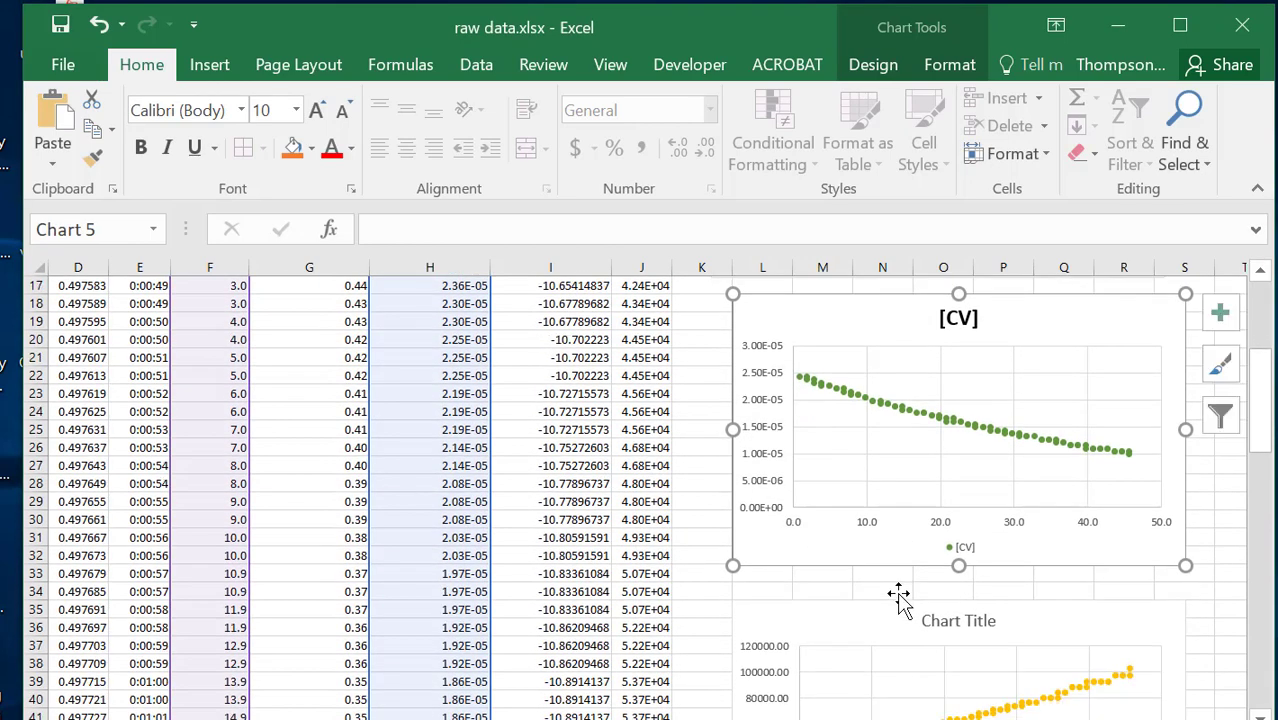
click(958, 338)
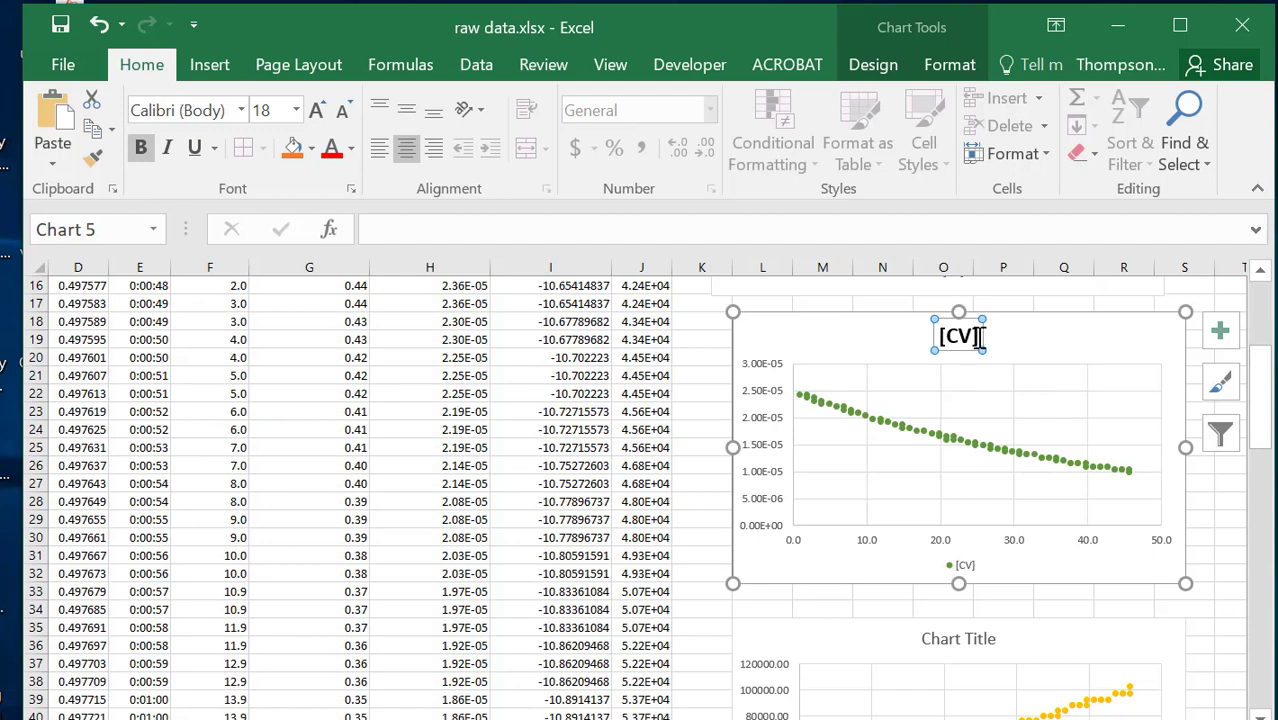
drag(975, 338, 931, 338)
text(ch)
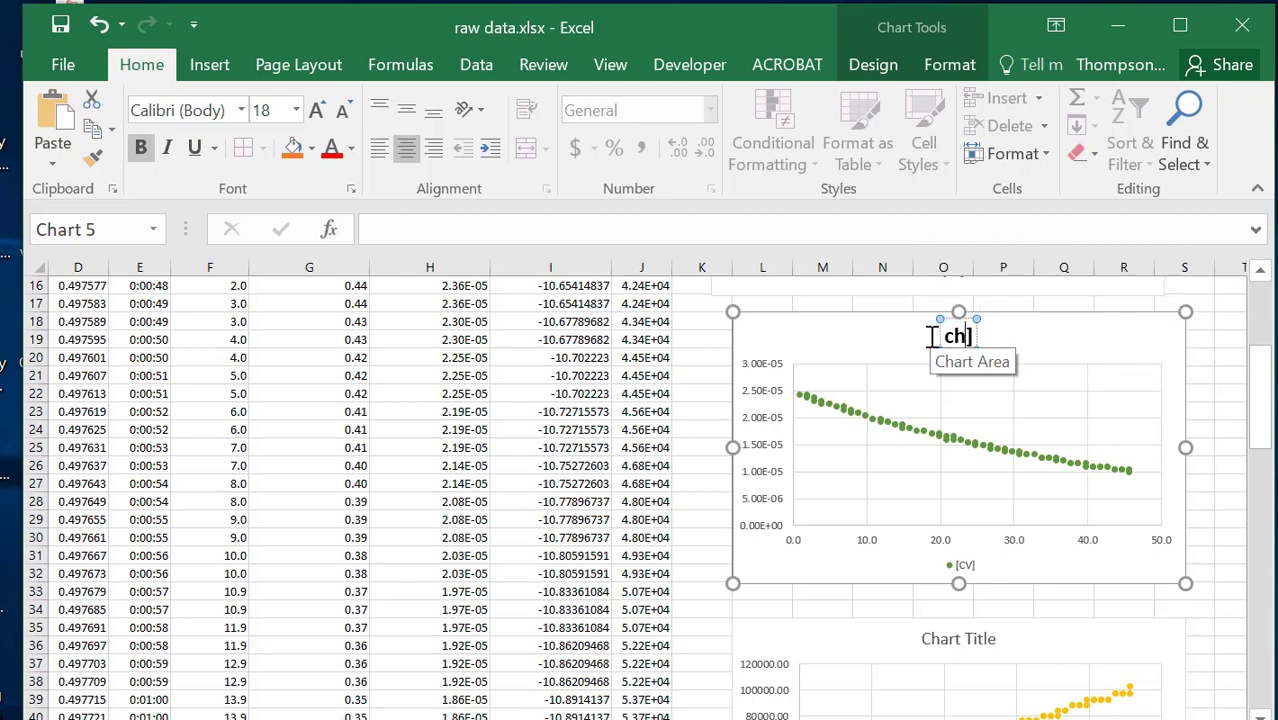
text(ecking for )
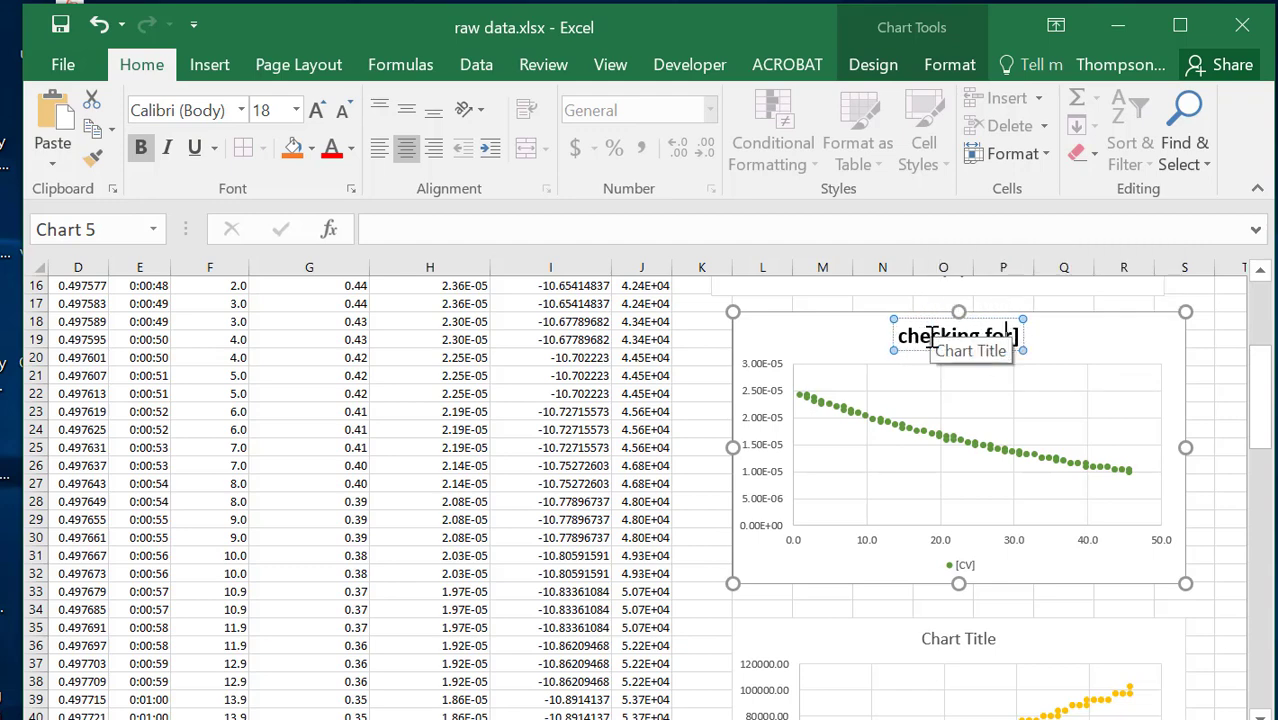
text(zero )
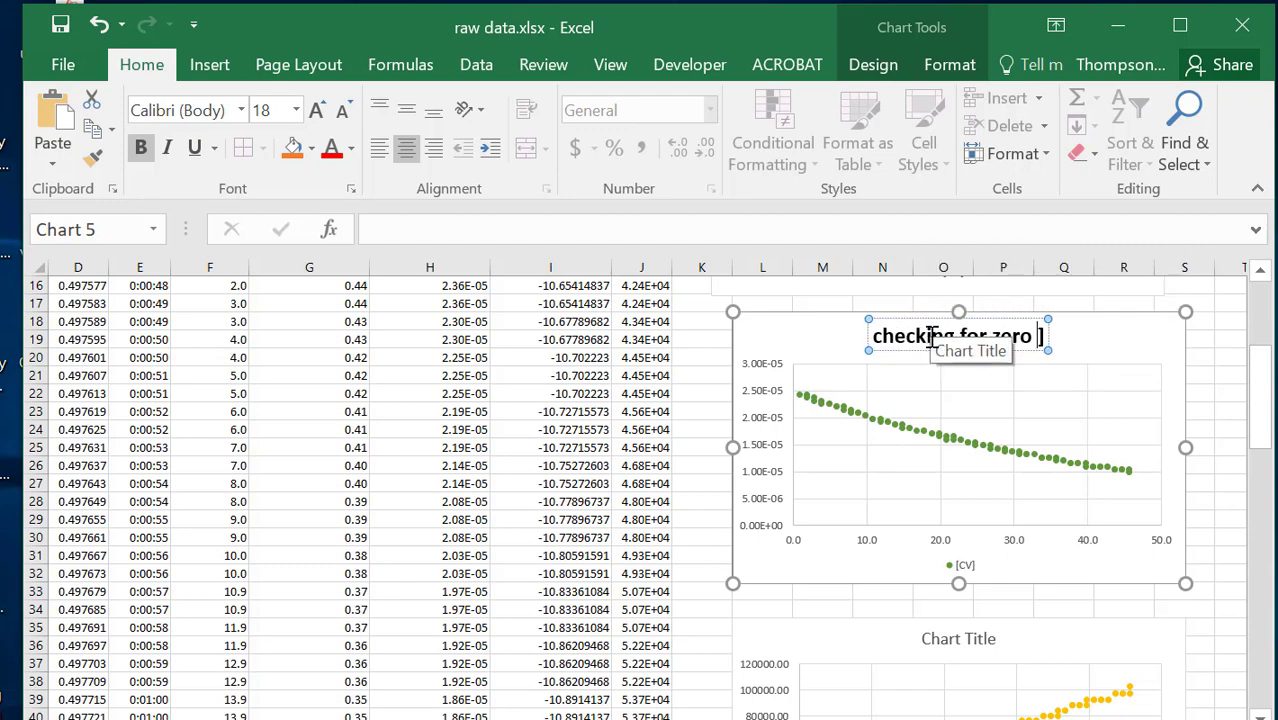
text(order)
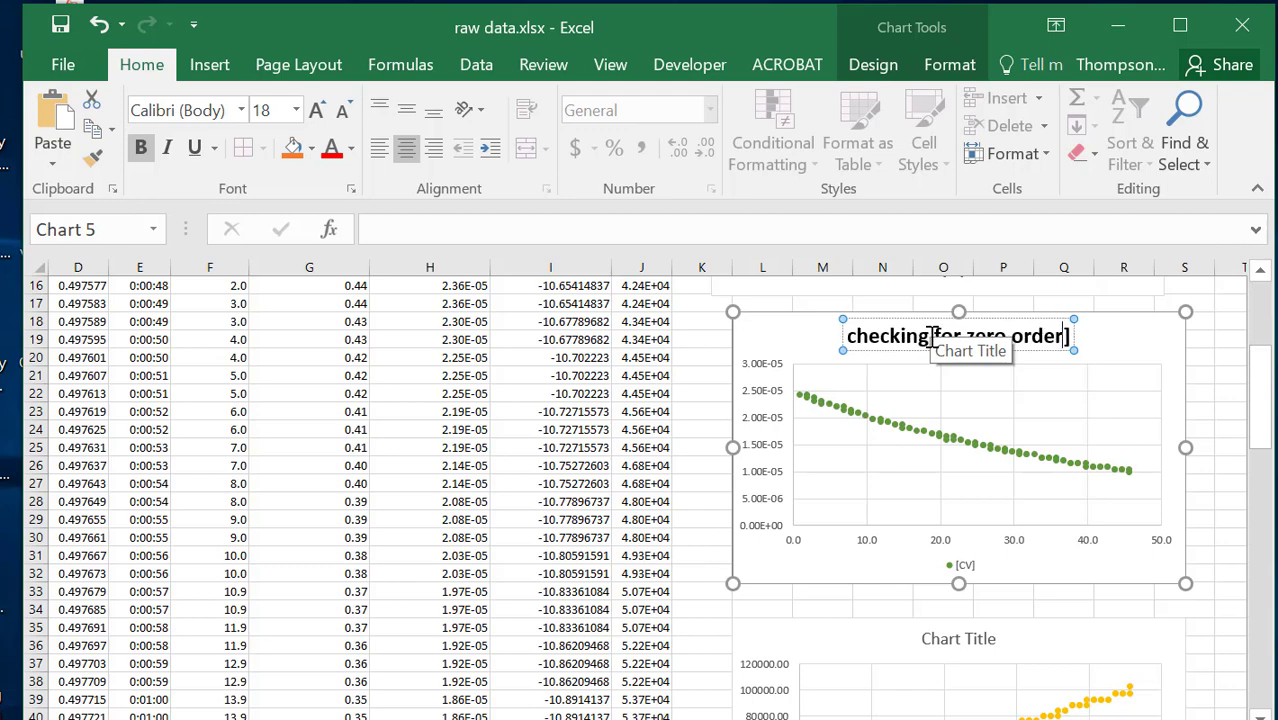
text(])
key(BackSpace)
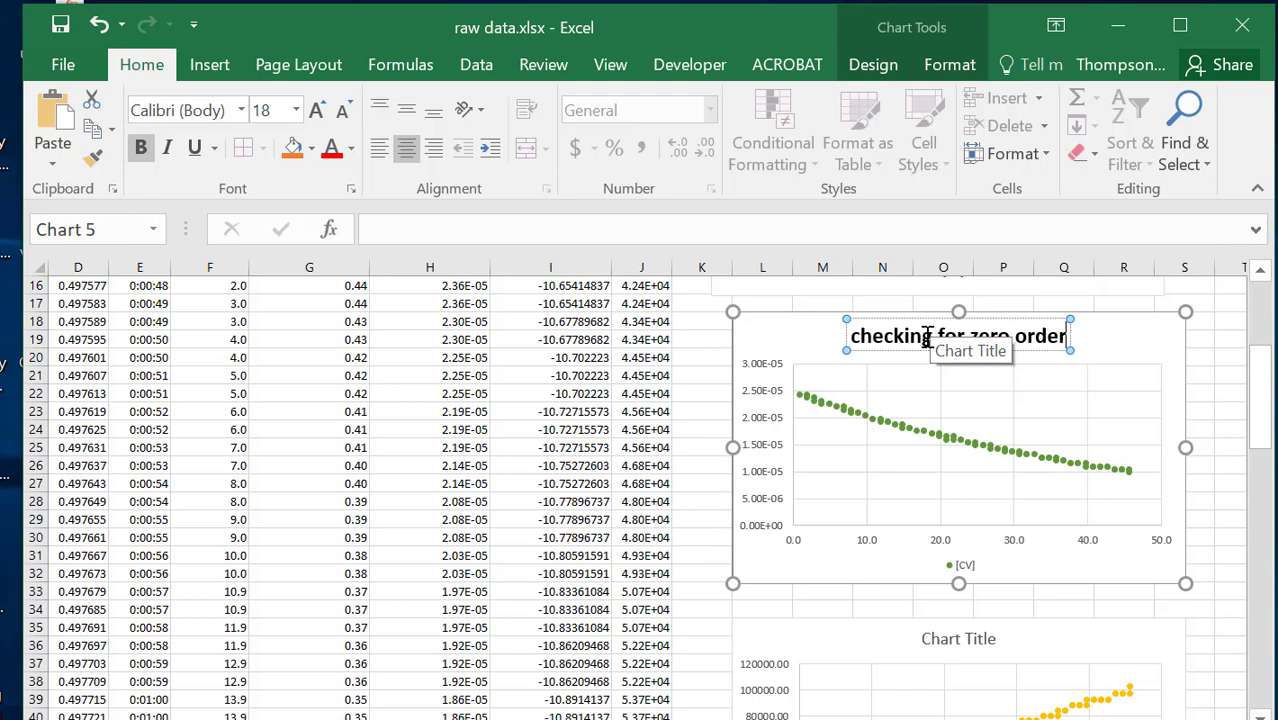
click(964, 566)
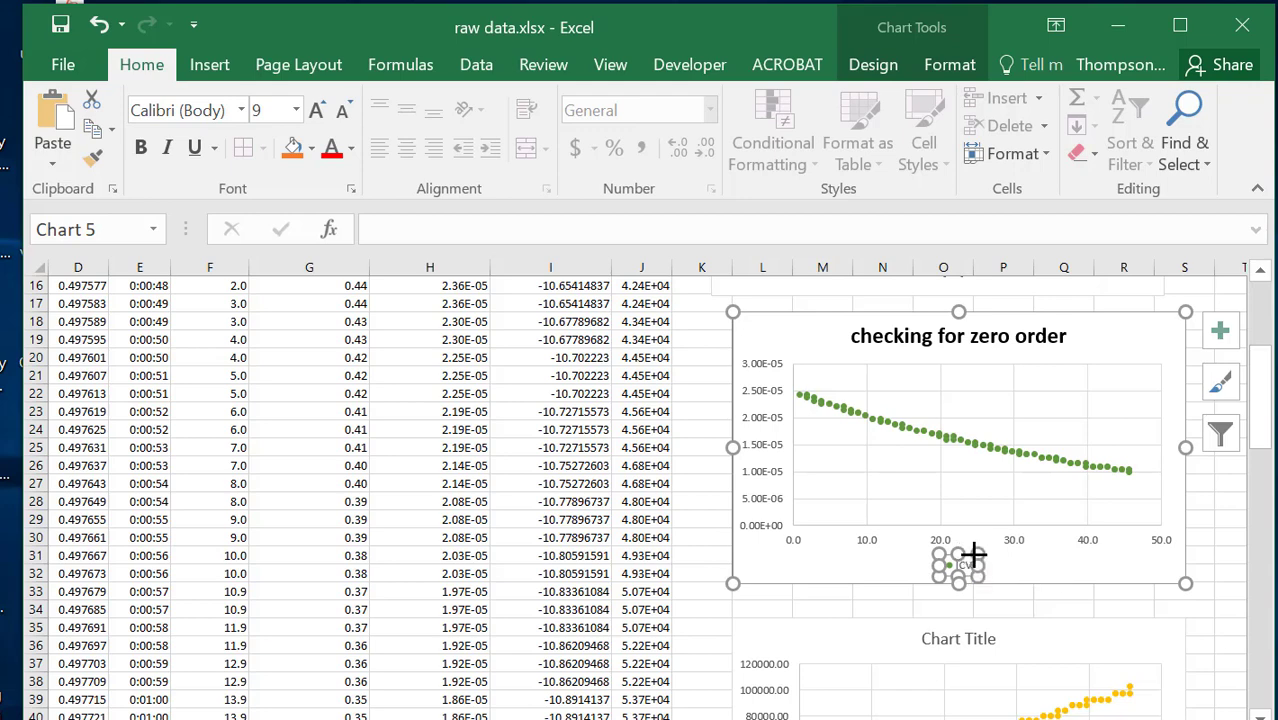
key(Delete)
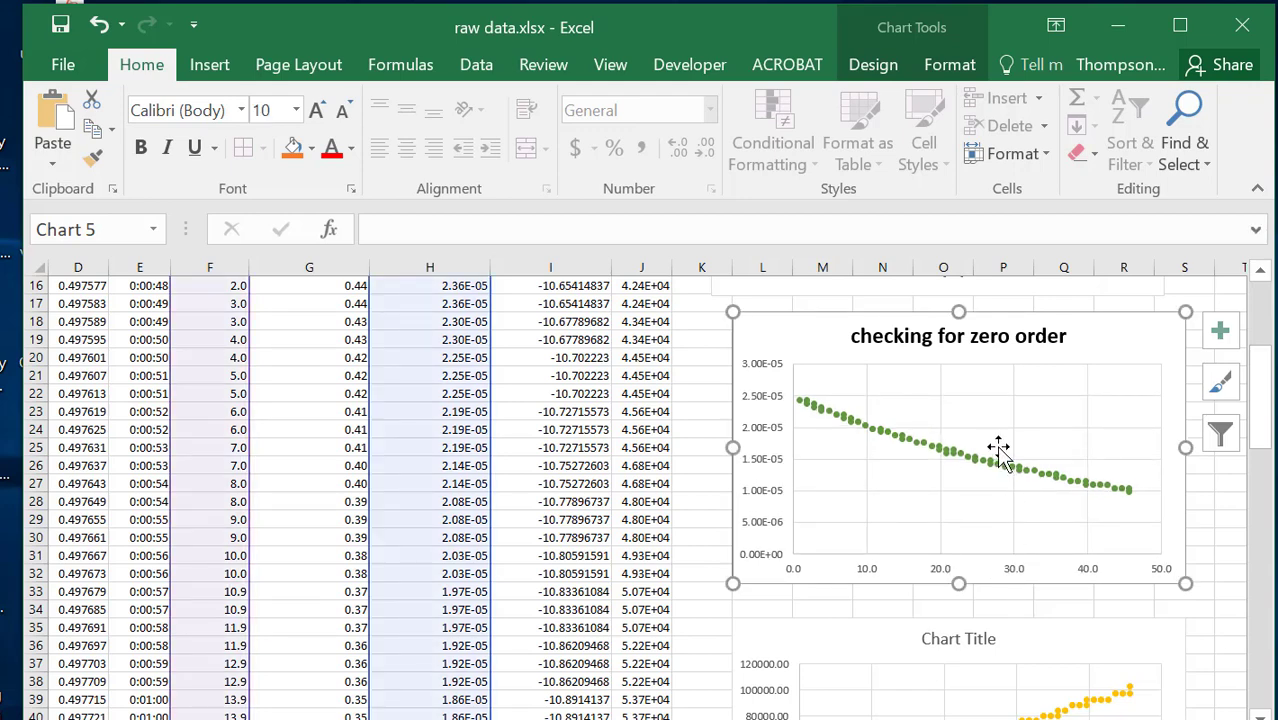
scroll(1000, 450, down, 1)
scroll(1001, 450, down, 1)
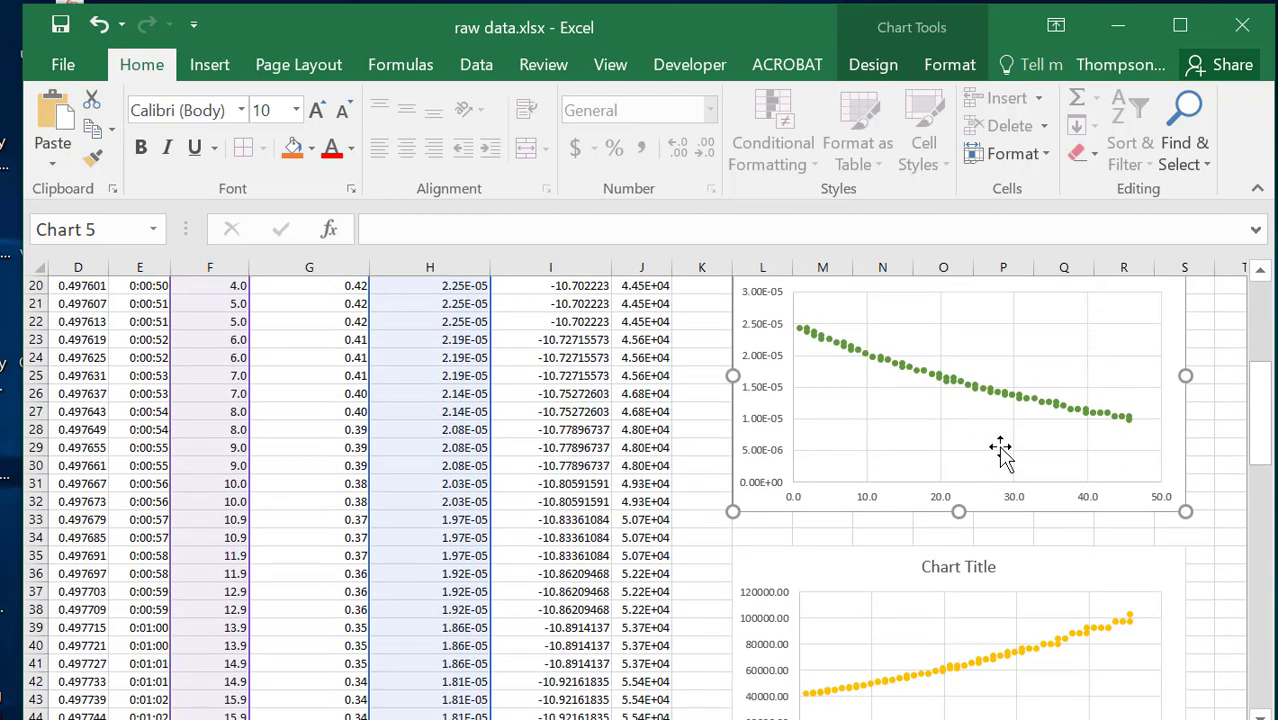
scroll(1001, 450, up, 1)
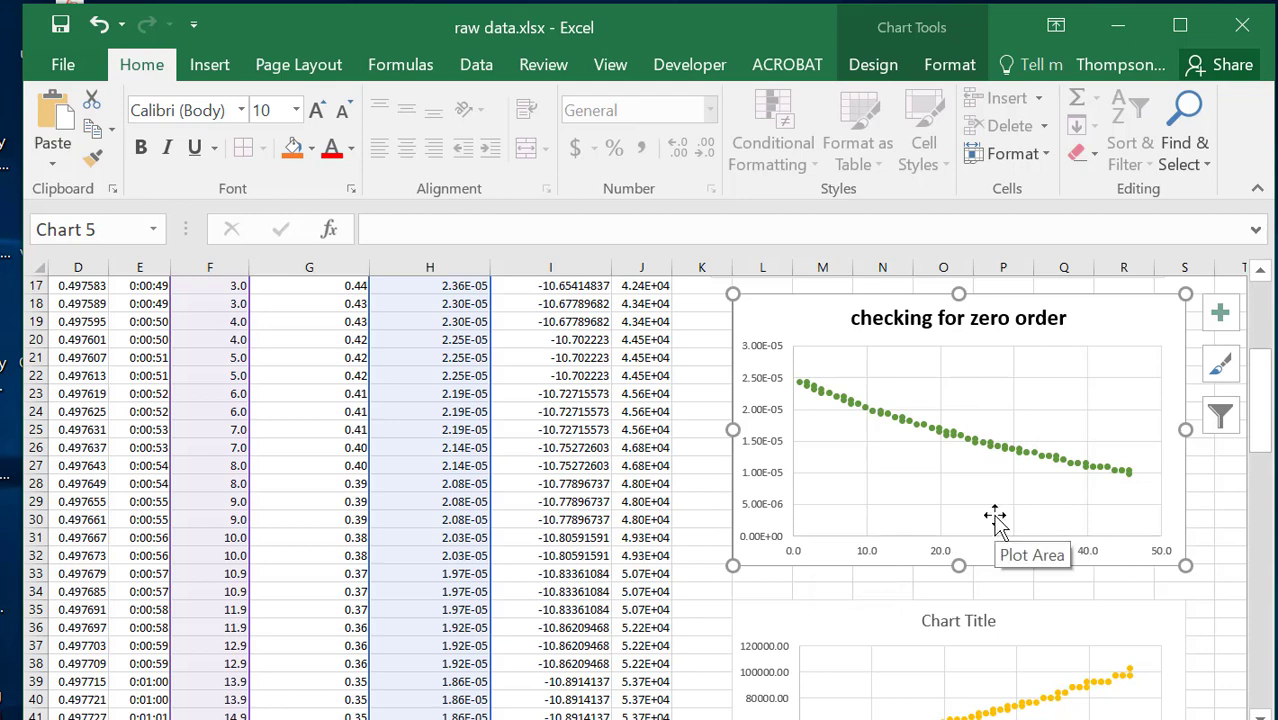
scroll(995, 520, down, 1)
scroll(995, 520, up, 1)
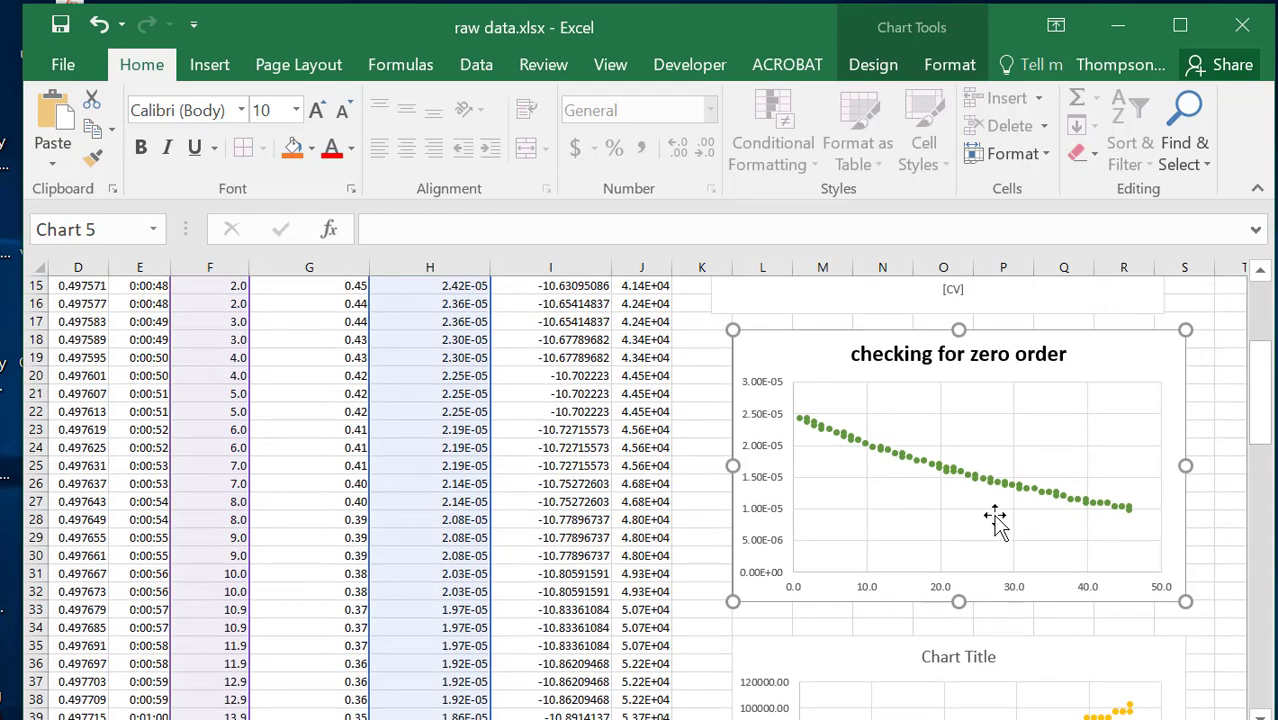
scroll(995, 520, down, 1)
scroll(995, 520, up, 1)
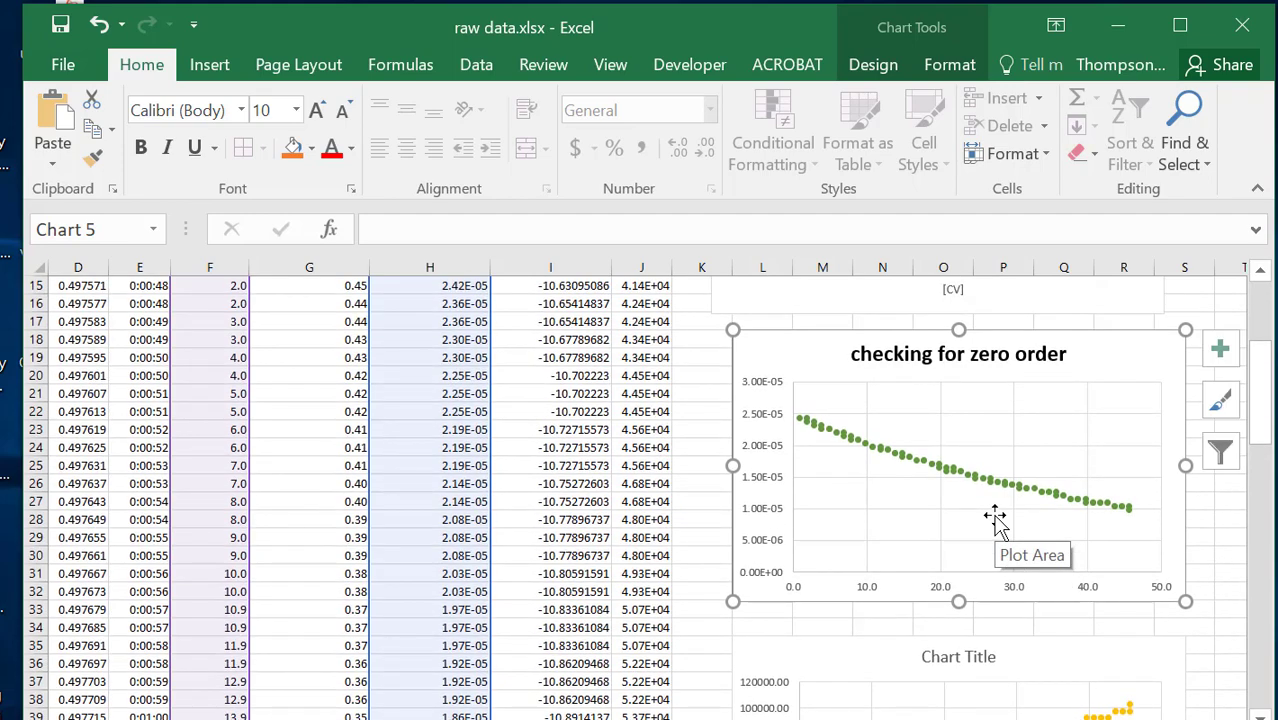
Remove the Absorbance, [CV] and 1/[CV] series from the middle scatter chart's data source, keeping only ln[CV].
scroll(995, 520, down, 2)
scroll(995, 520, down, 2)
scroll(995, 520, up, 1)
scroll(995, 520, down, 4)
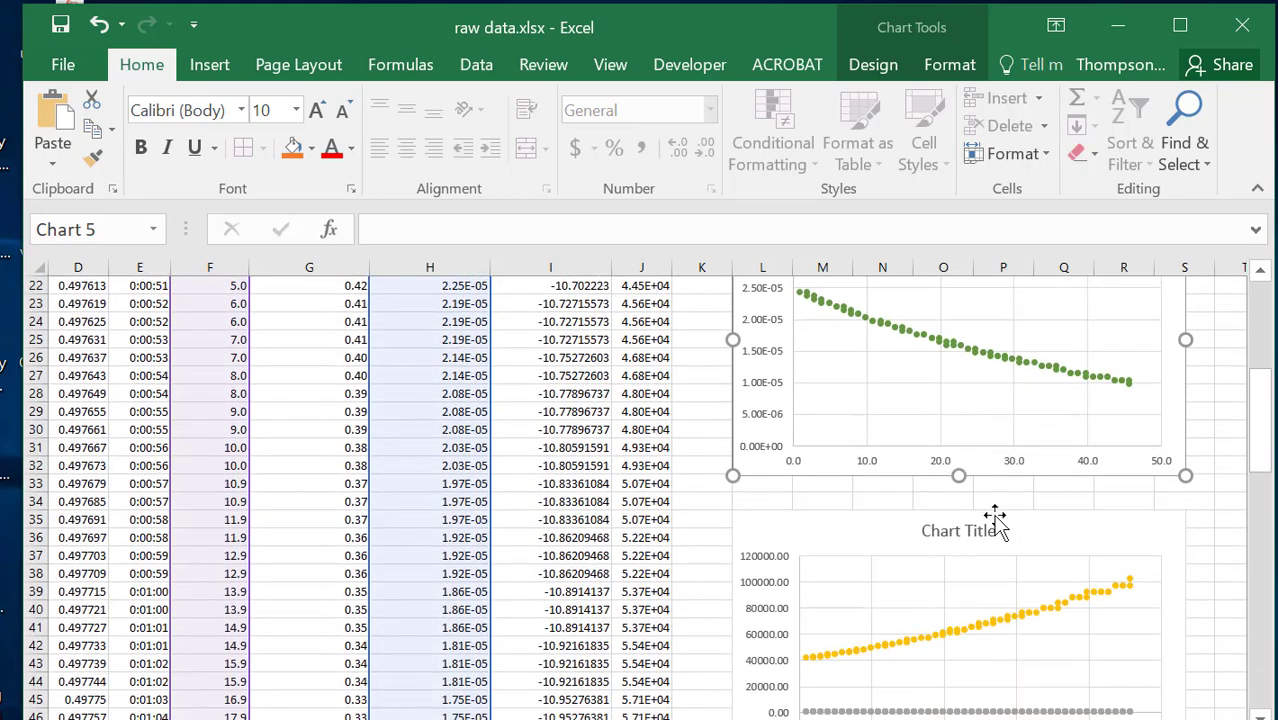
right_click(966, 500)
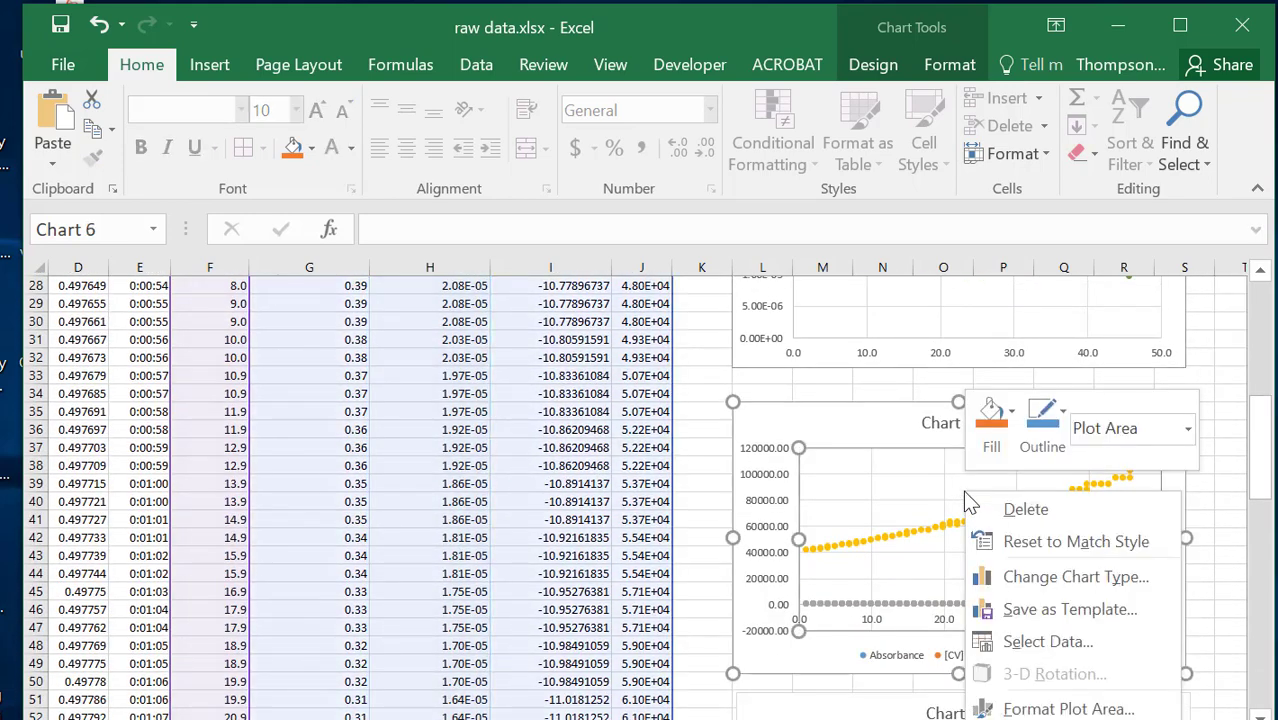
click(1032, 637)
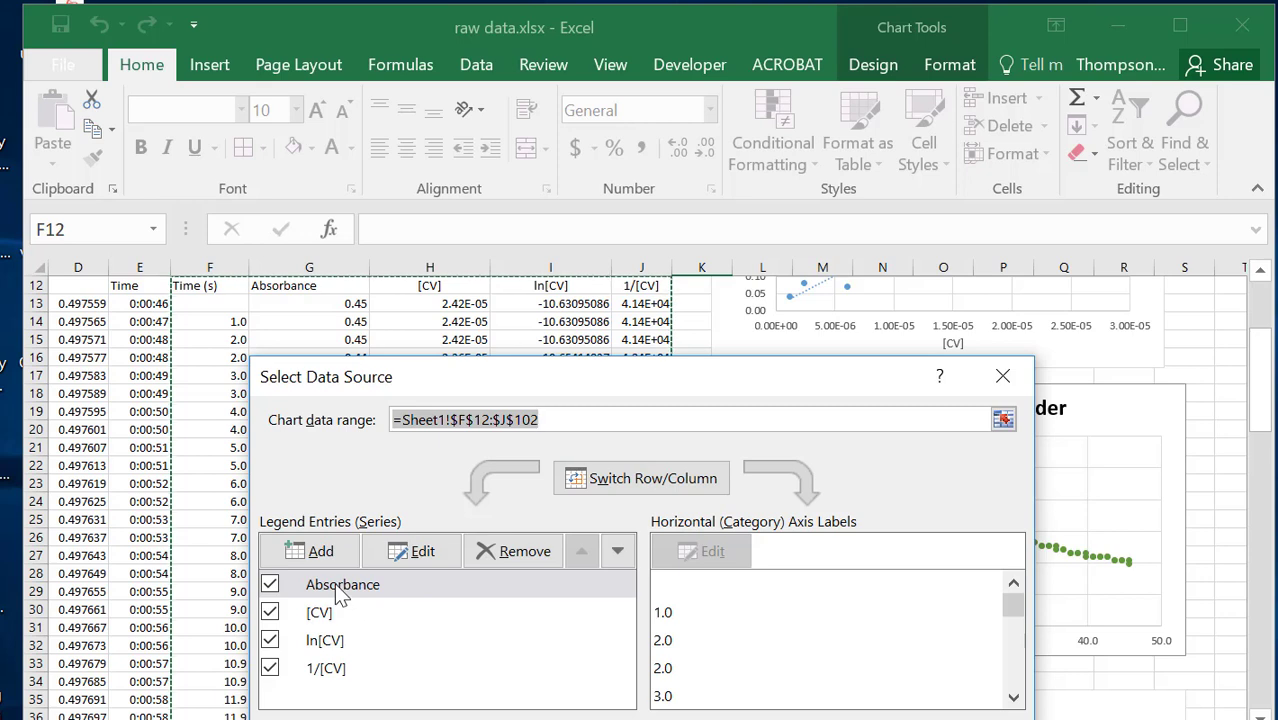
click(500, 556)
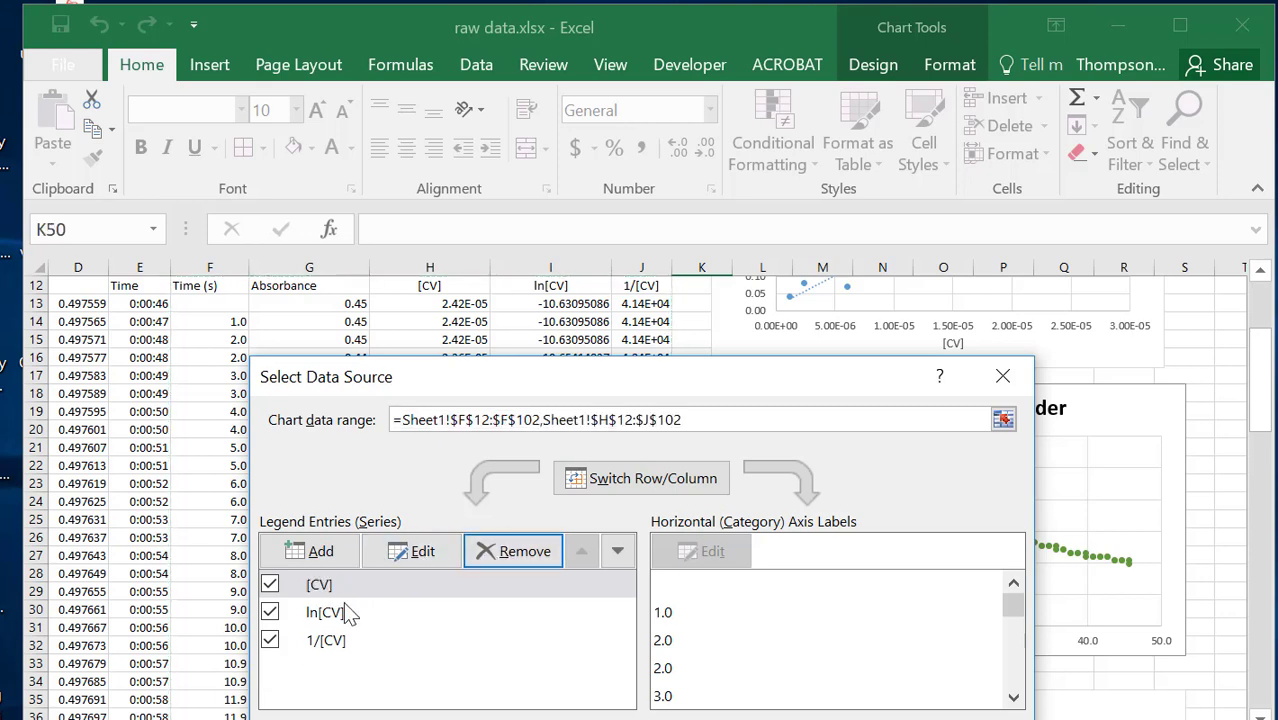
click(512, 556)
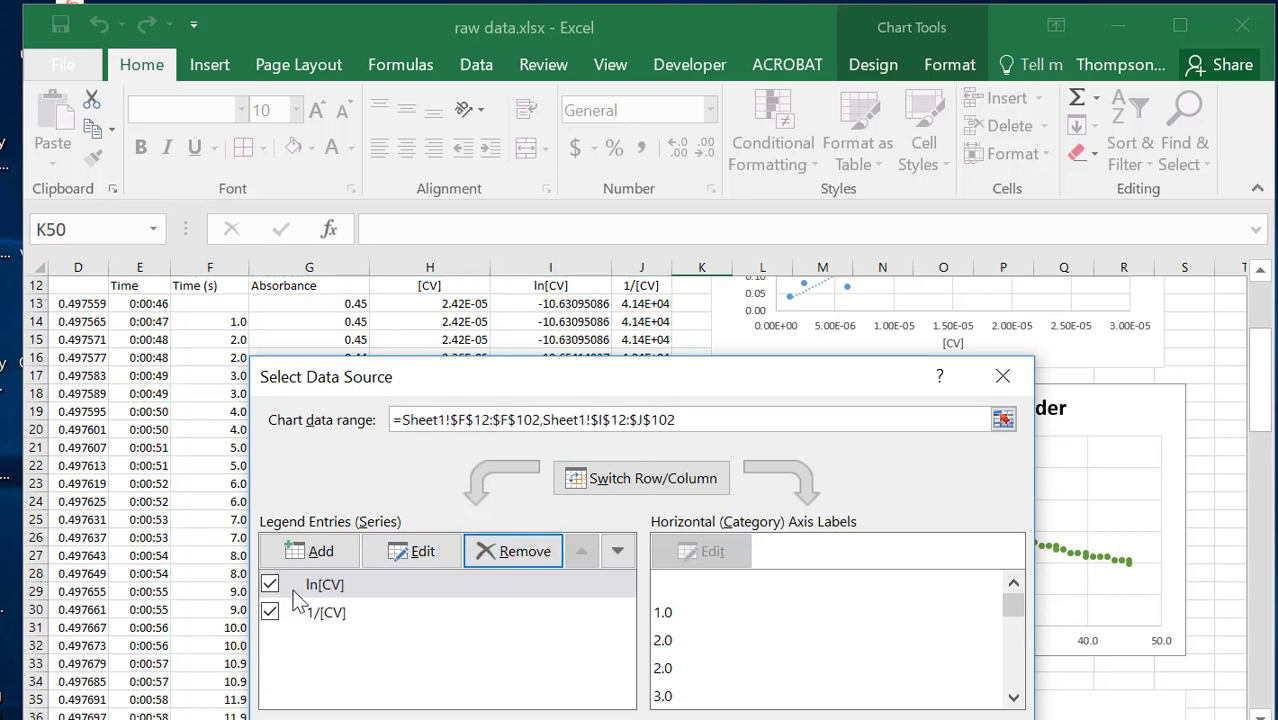
click(318, 614)
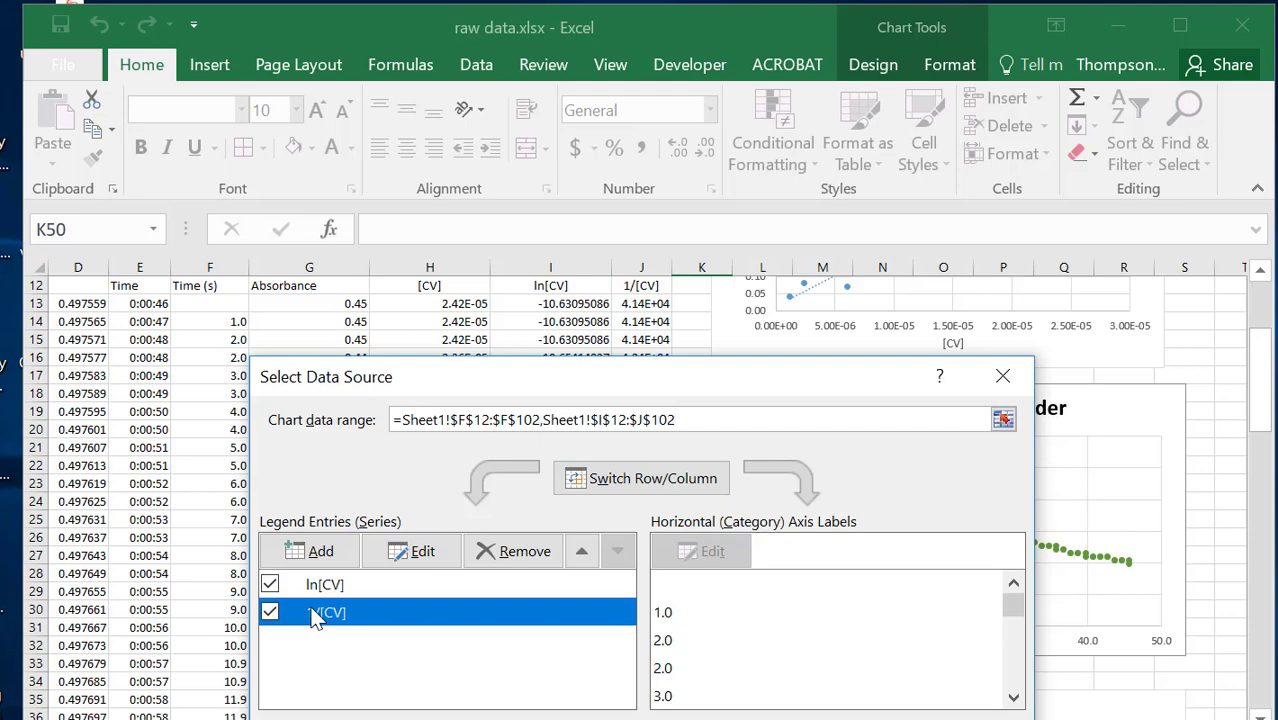
click(530, 556)
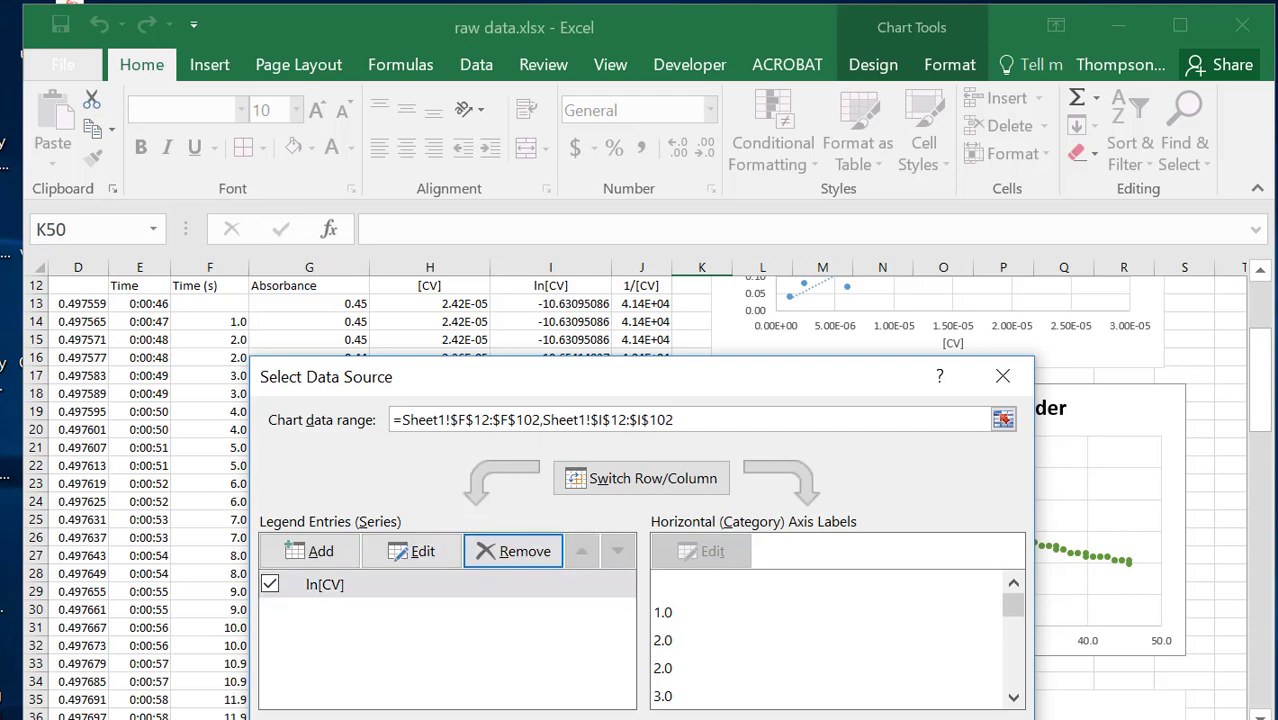
key(Return)
Retitle the ln[CV] scatter chart "checking for 1st order".
scroll(951, 622, down, 5)
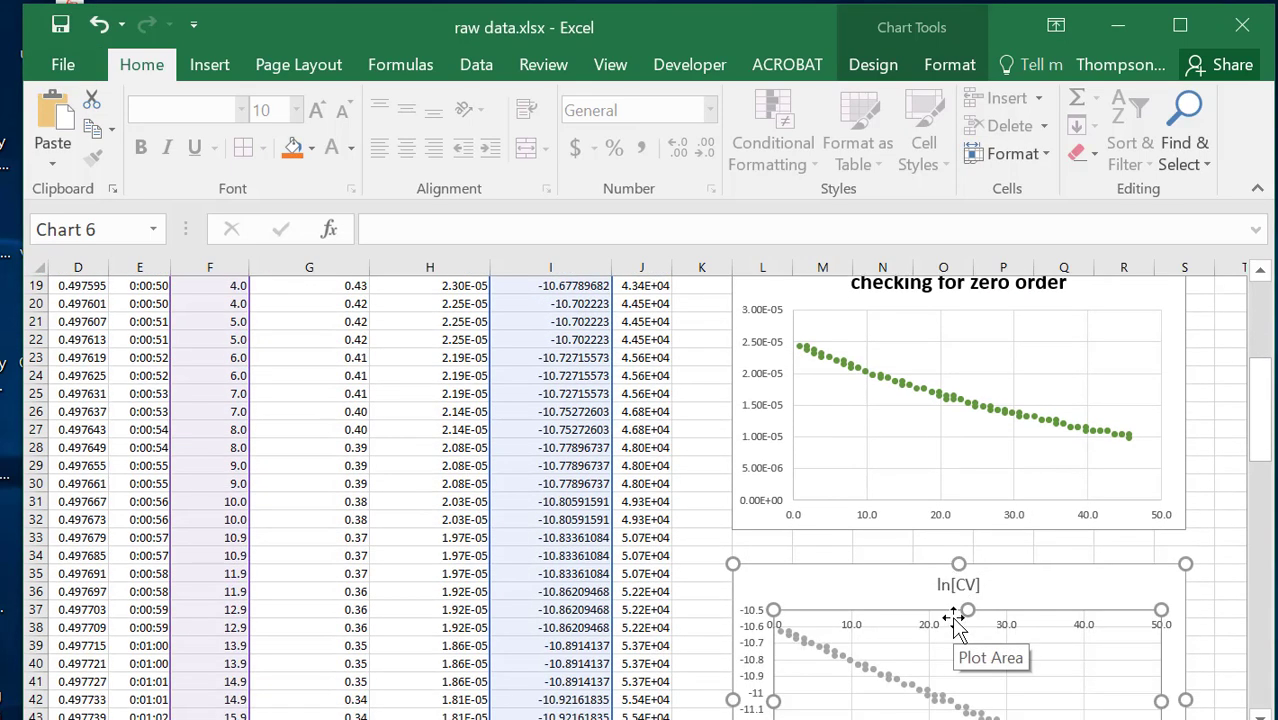
click(960, 459)
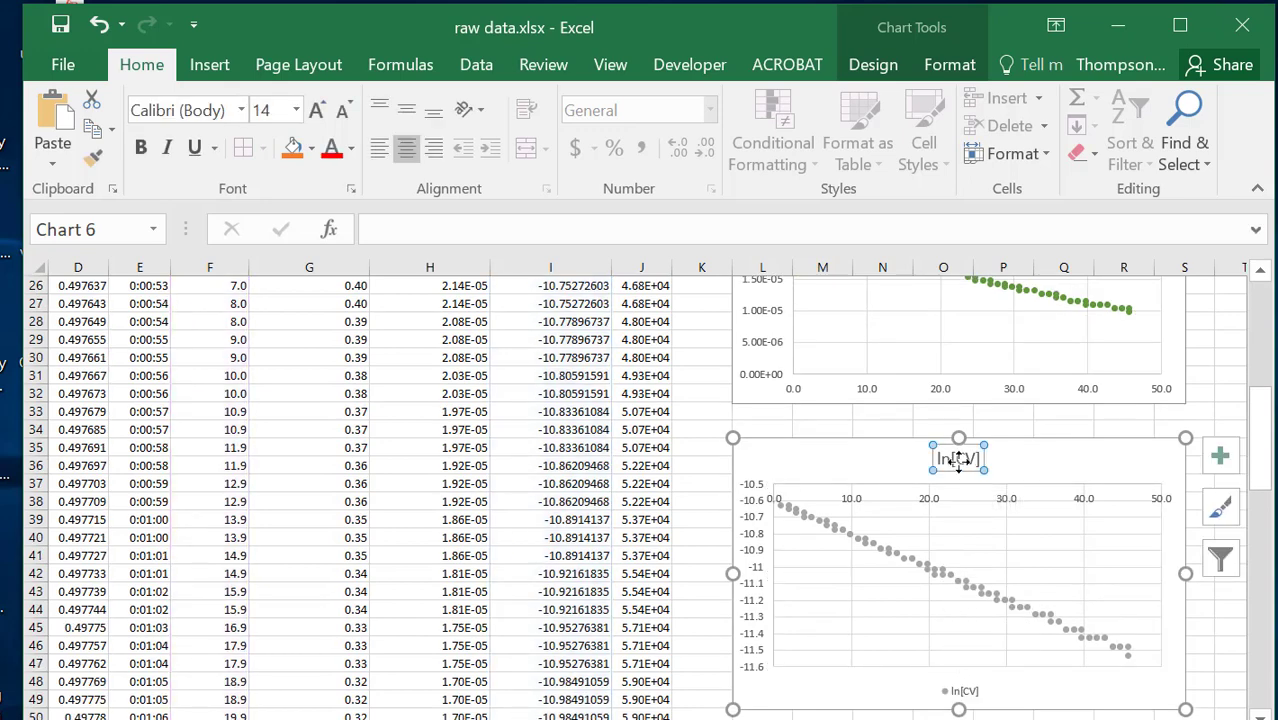
double_click(975, 460)
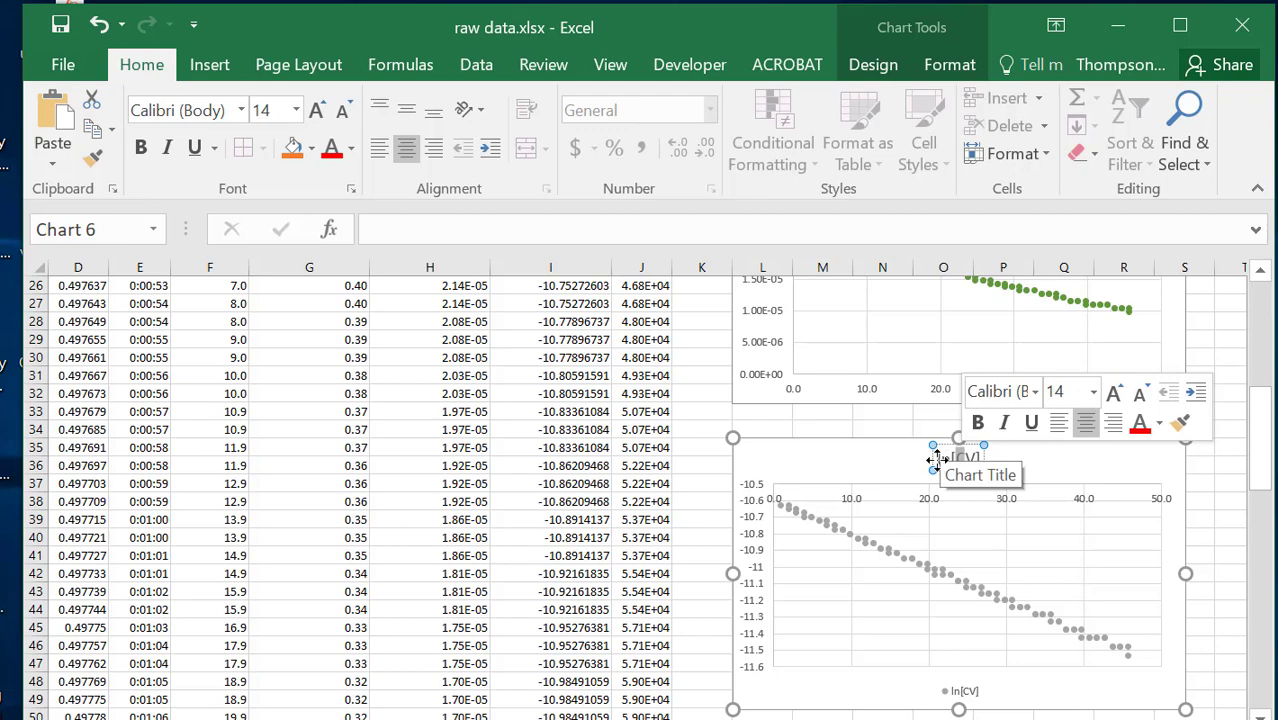
drag(937, 459, 966, 462)
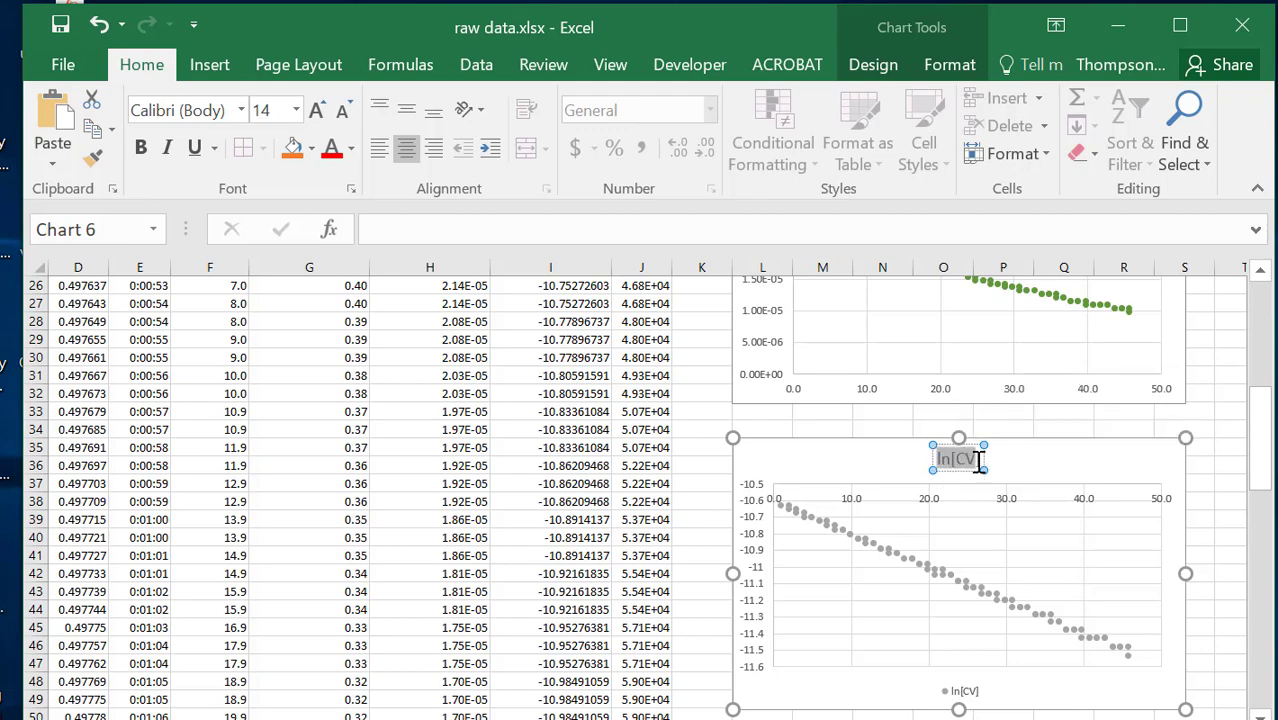
text(checking)
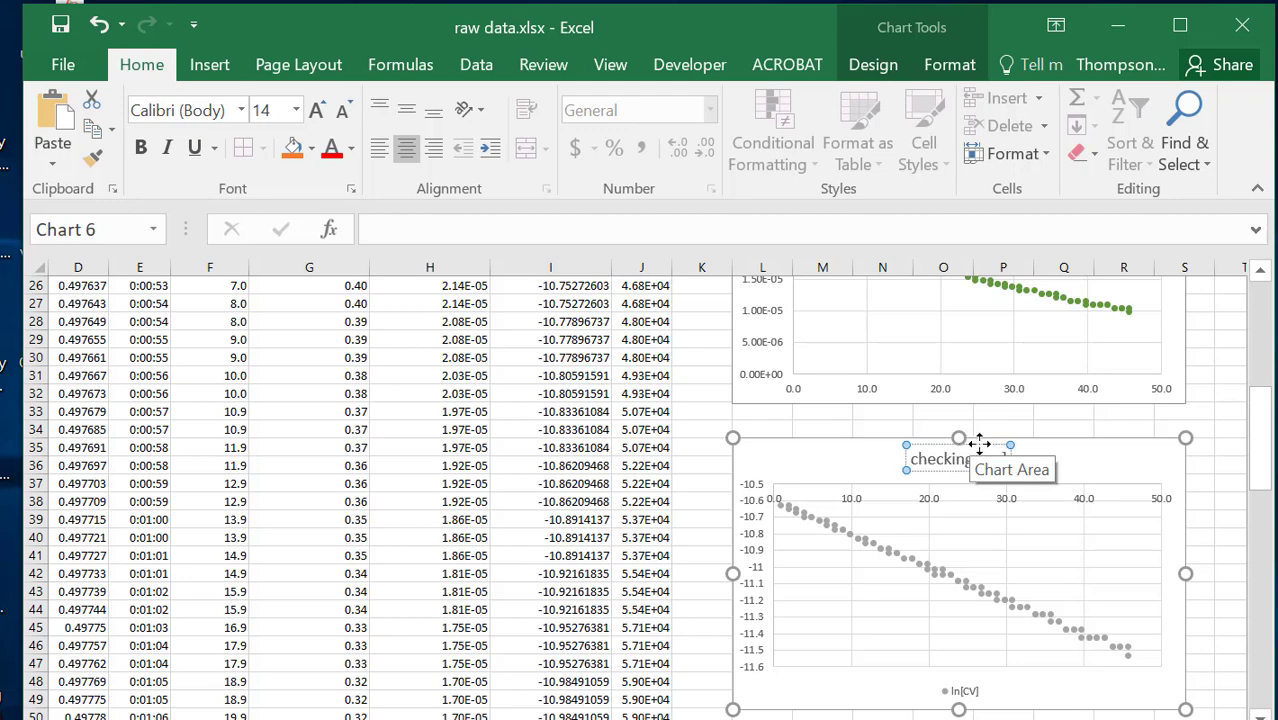
text( thr )
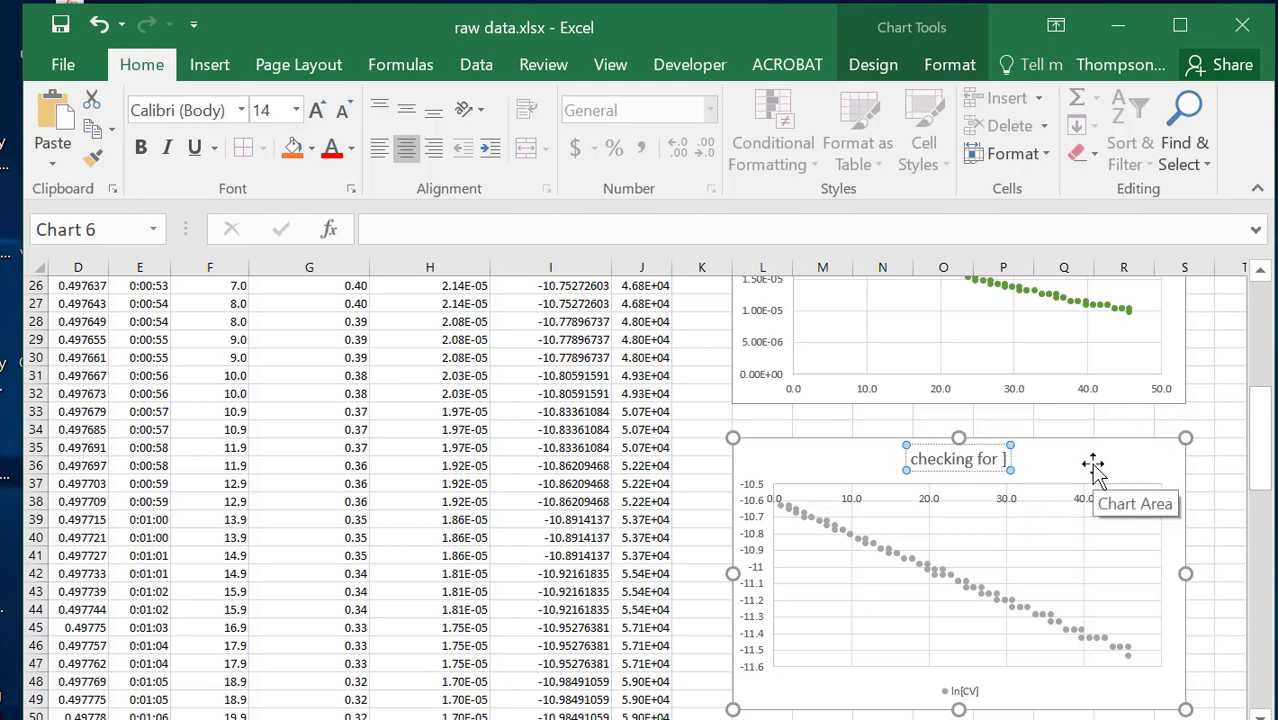
text(1st)
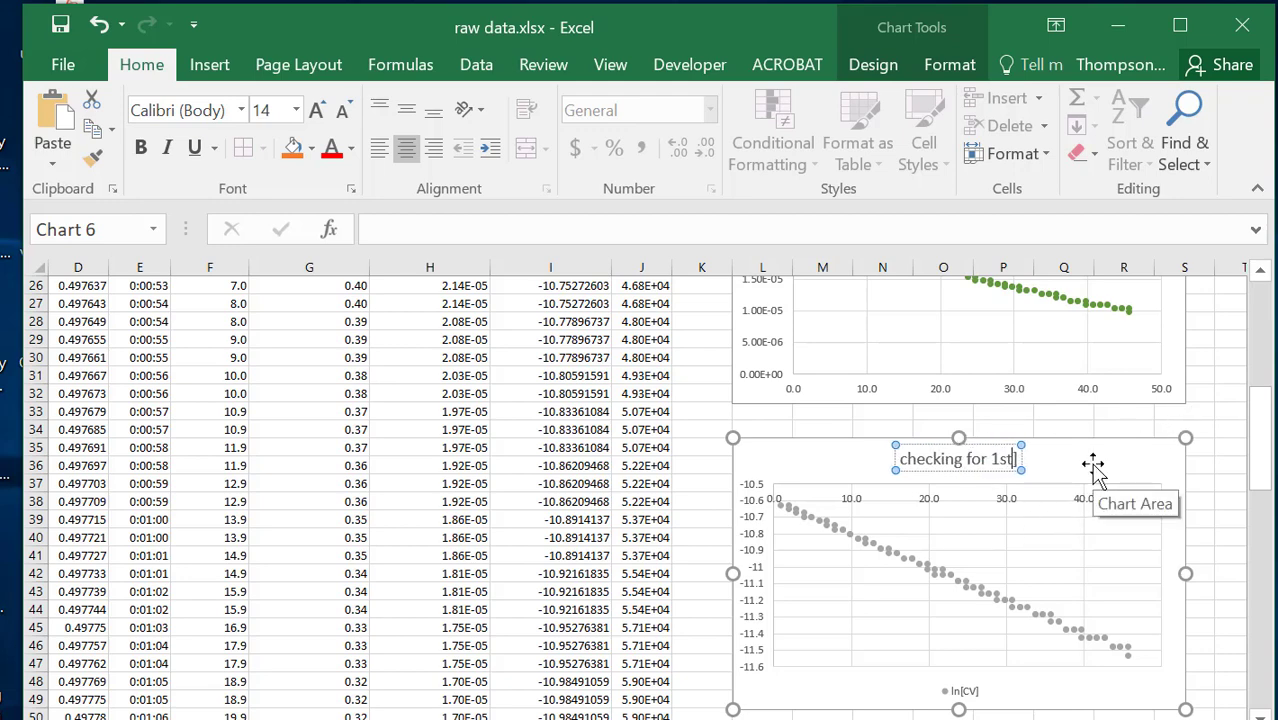
text( order)
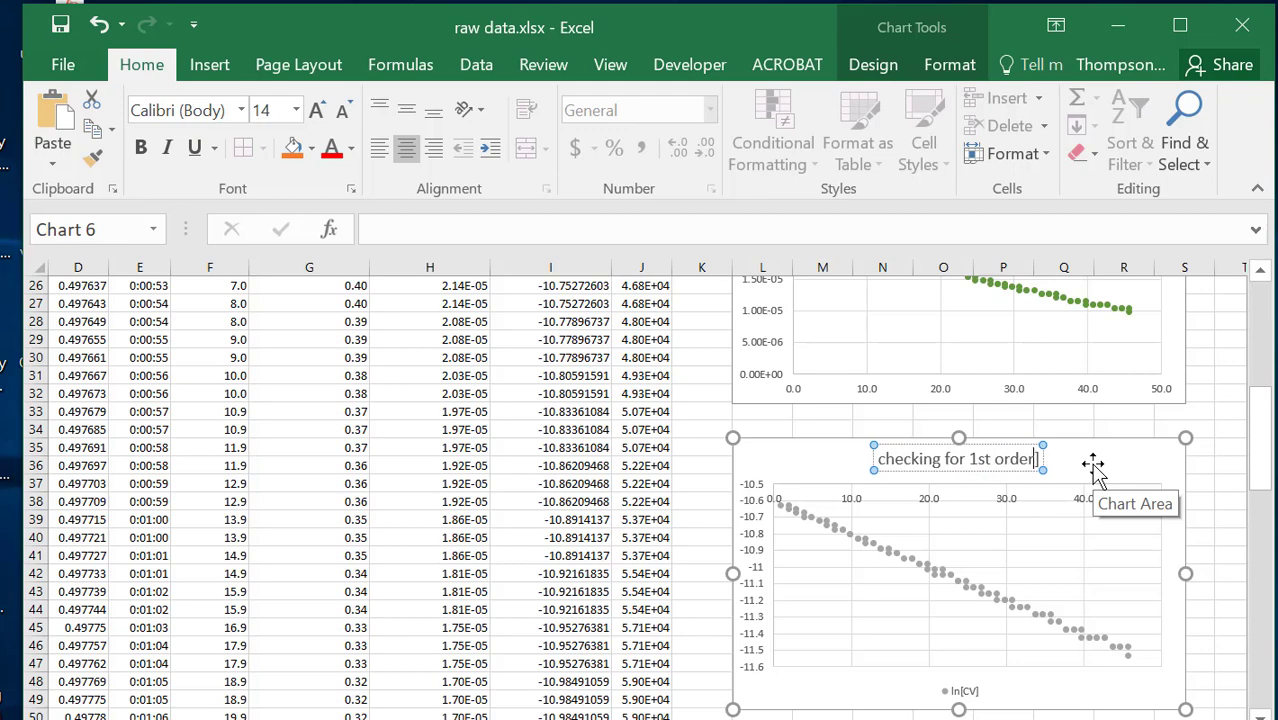
click(835, 458)
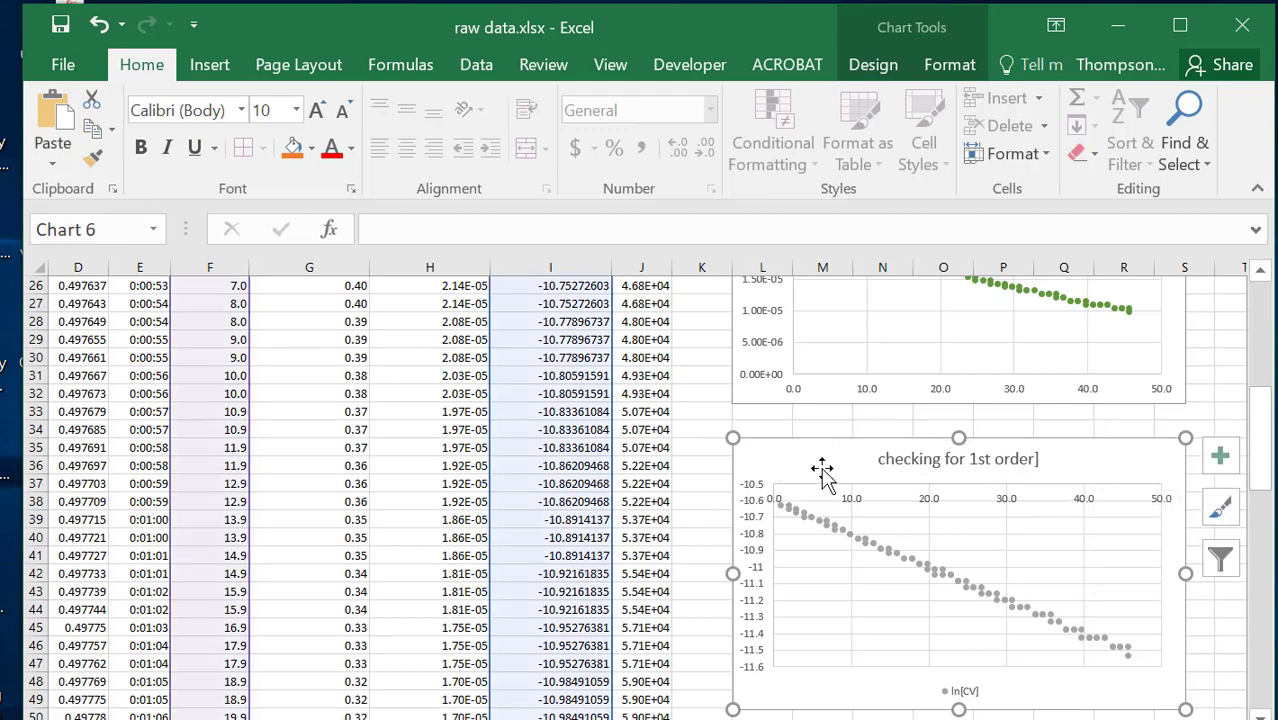
Remove the Absorbance, [CV] and ln[CV] series from the lowest scatter chart's data source, keeping only 1/[CV].
scroll(842, 563, up, 1)
scroll(842, 563, down, 2)
scroll(840, 568, down, 2)
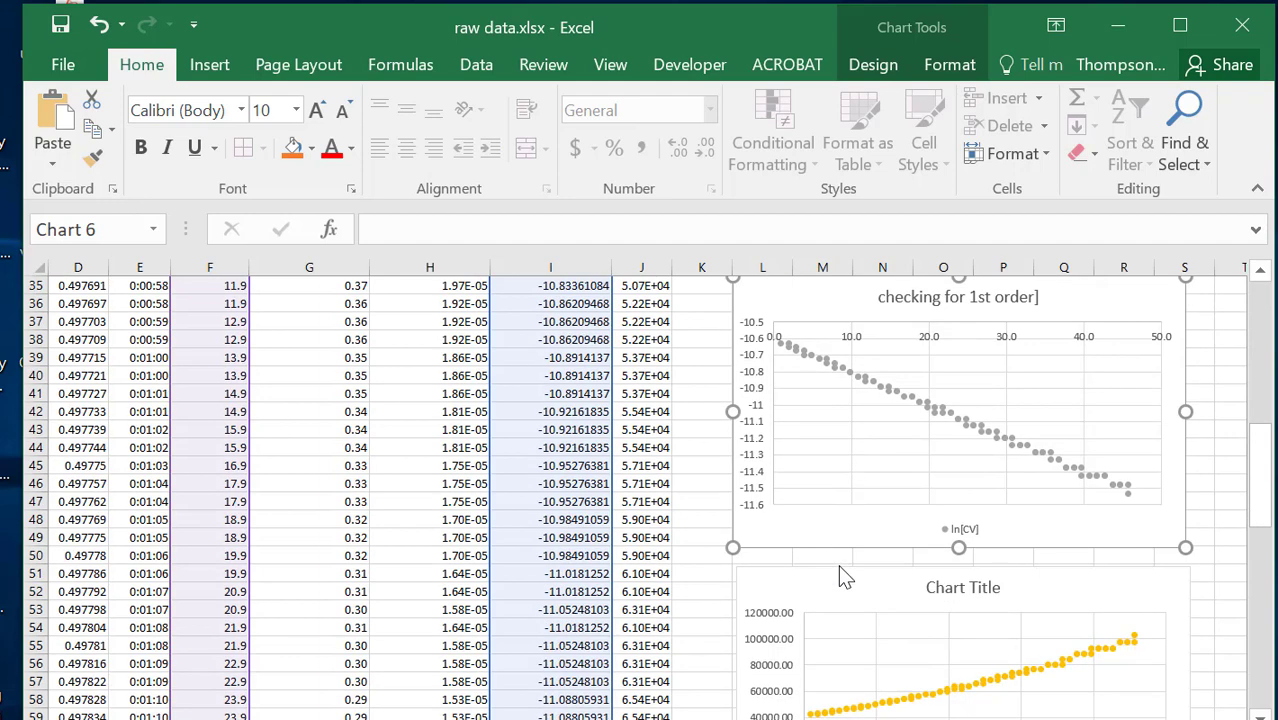
scroll(840, 566, down, 2)
click(895, 556)
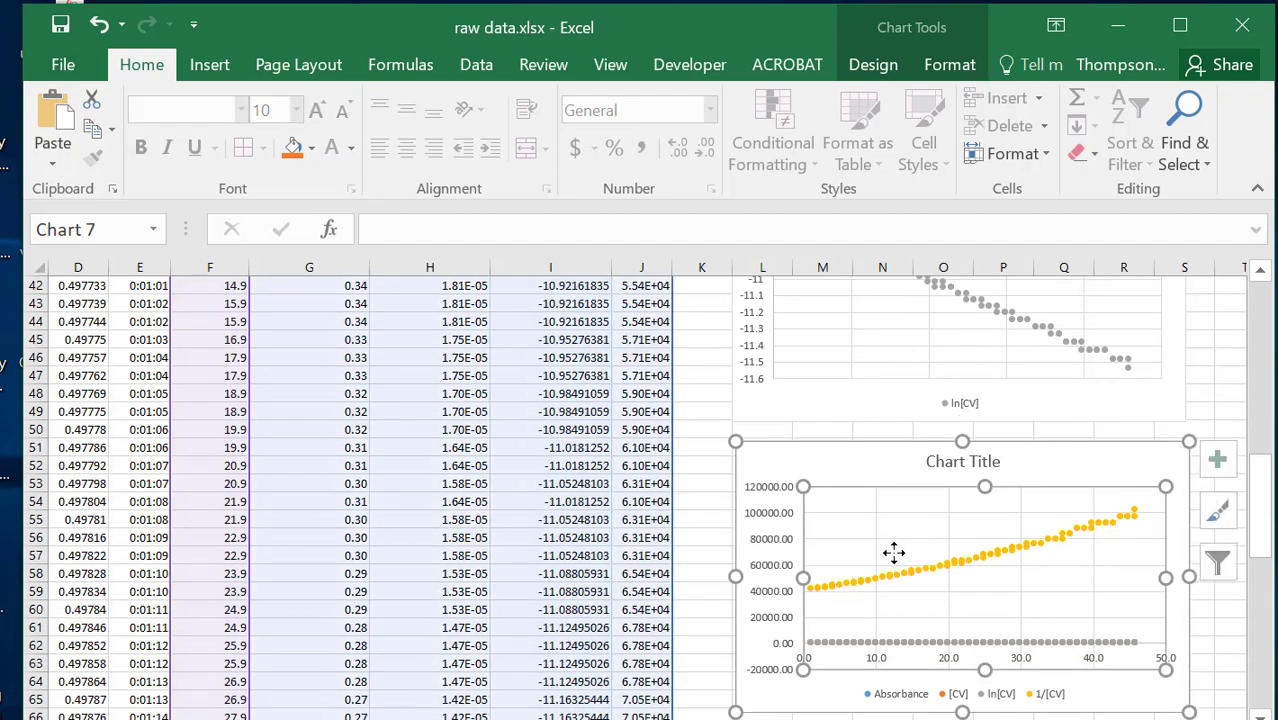
right_click(893, 553)
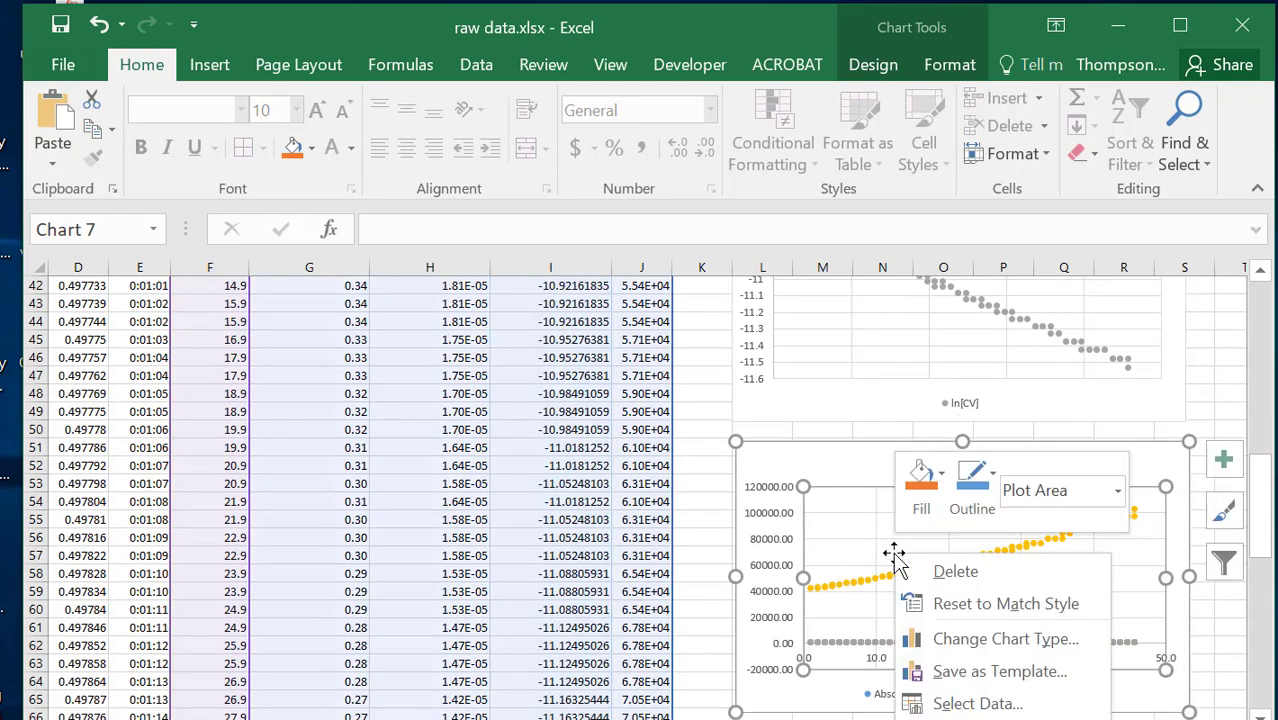
click(975, 703)
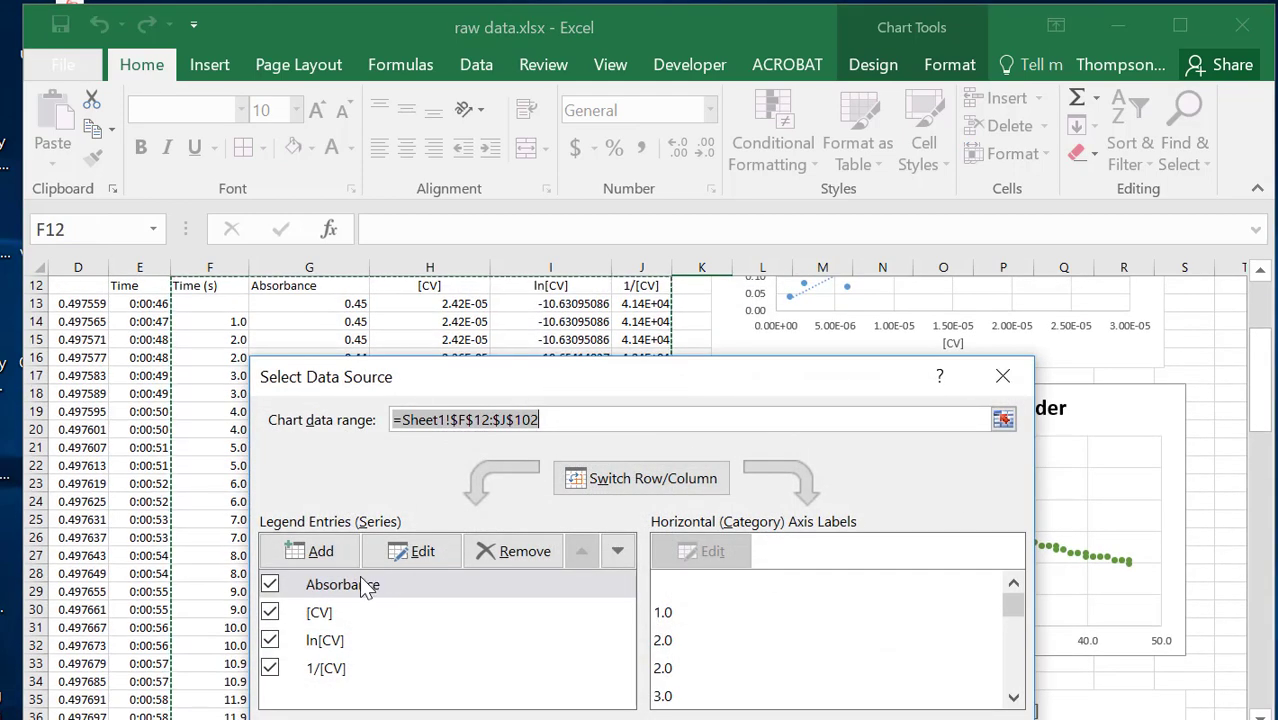
click(511, 558)
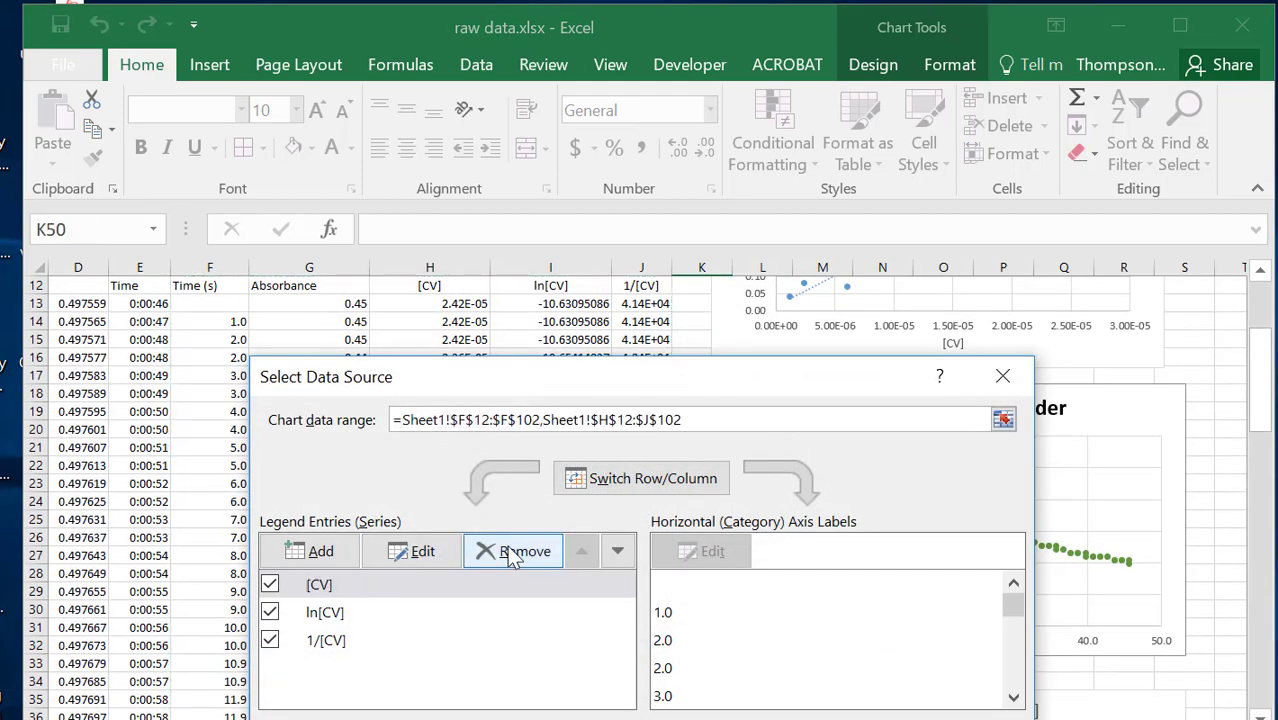
click(515, 558)
click(520, 558)
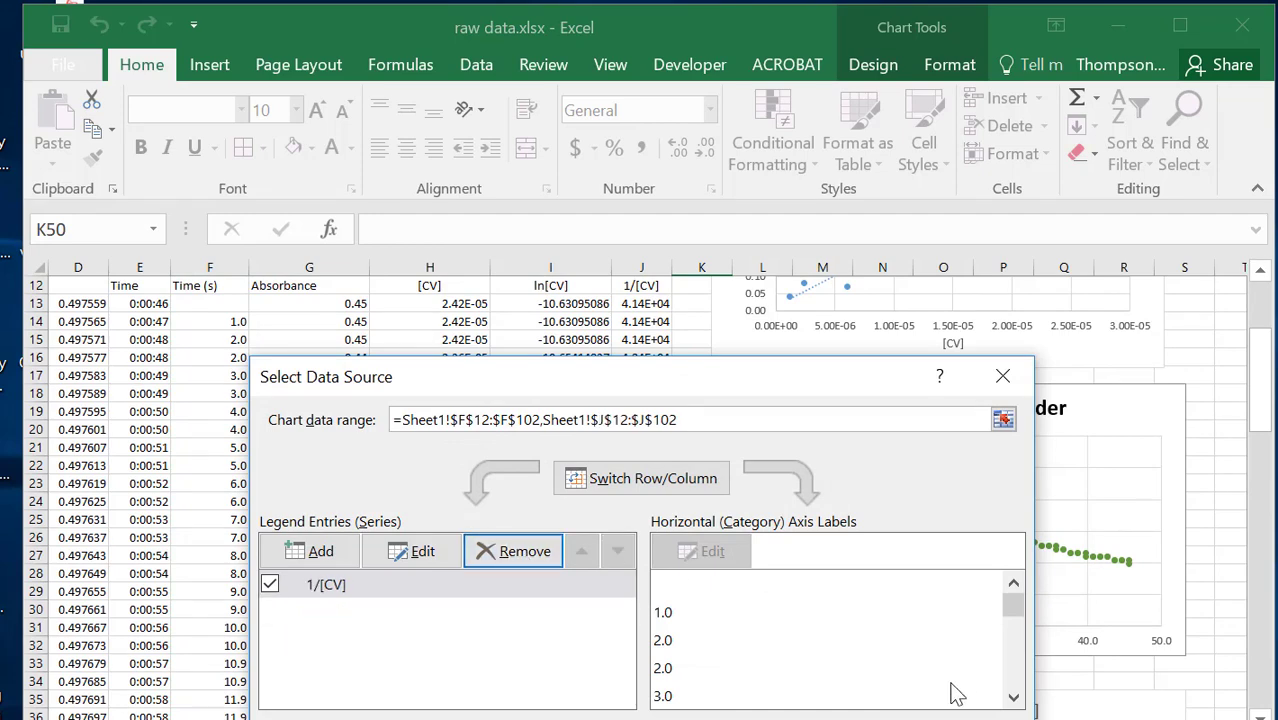
click(893, 719)
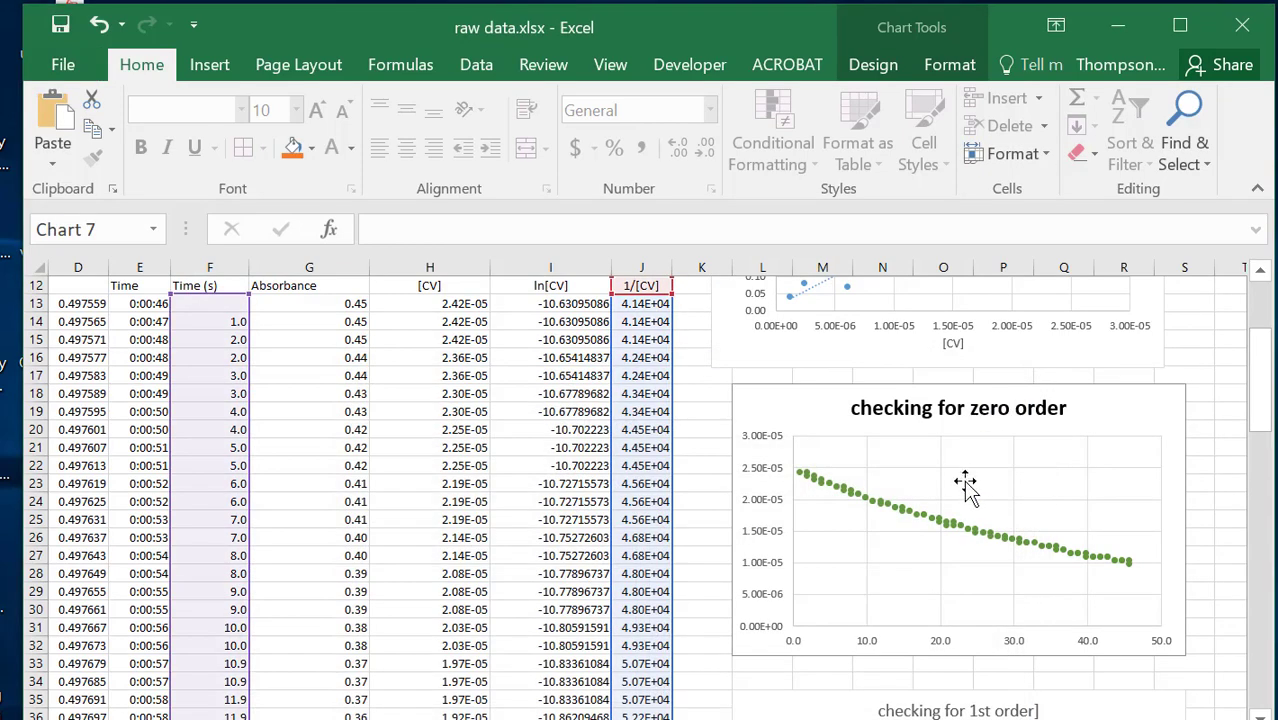
Retitle the 1/[CV] scatter chart "checking for 2nd order".
scroll(1007, 548, down, 3)
scroll(1007, 548, down, 7)
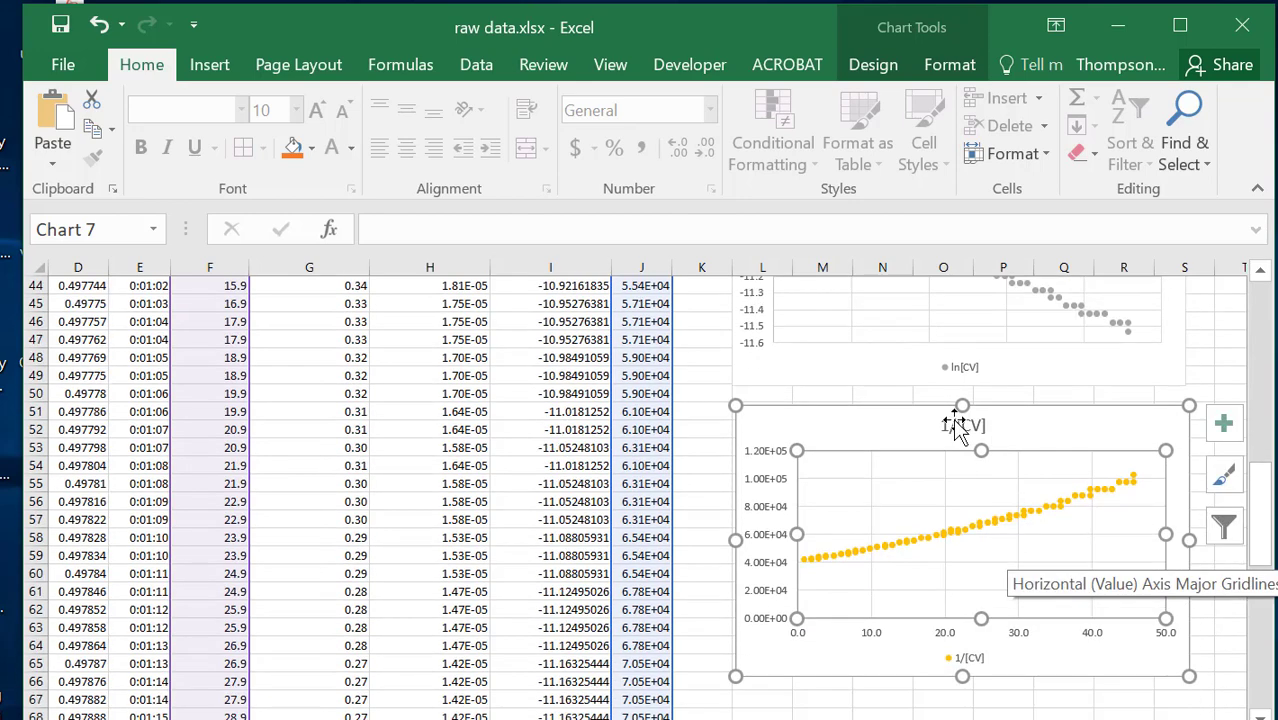
click(960, 427)
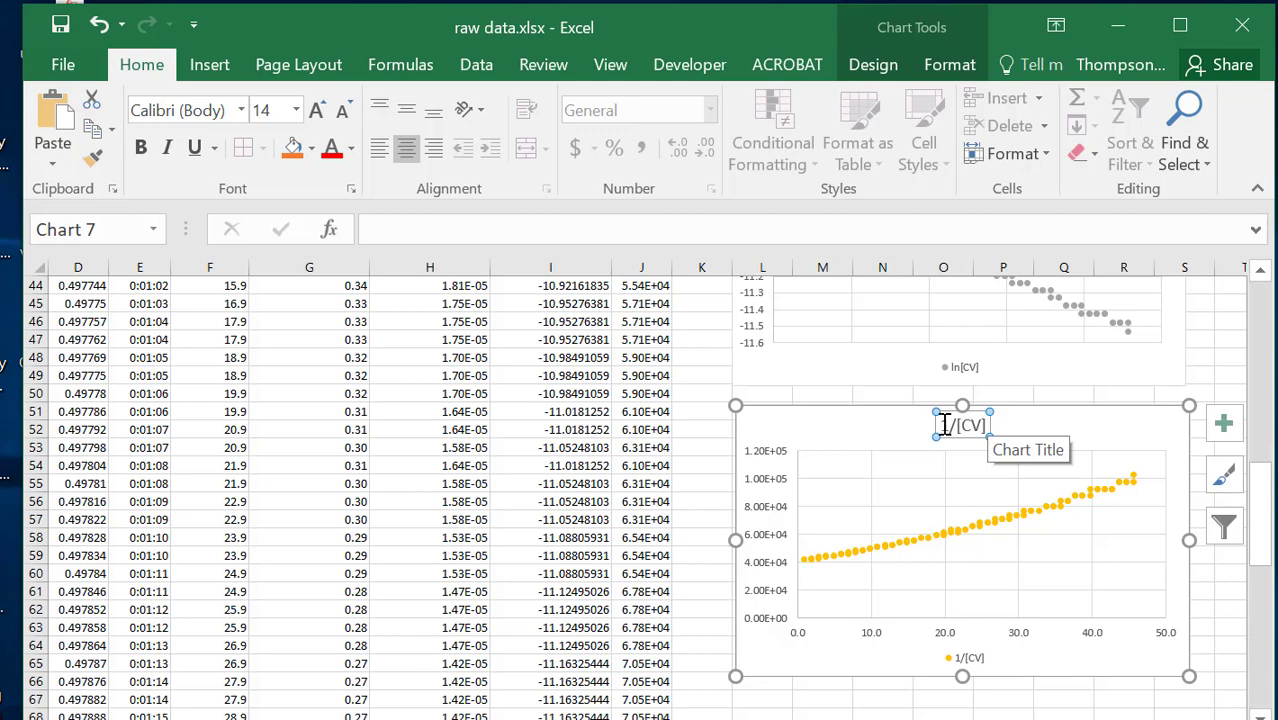
drag(942, 427, 980, 426)
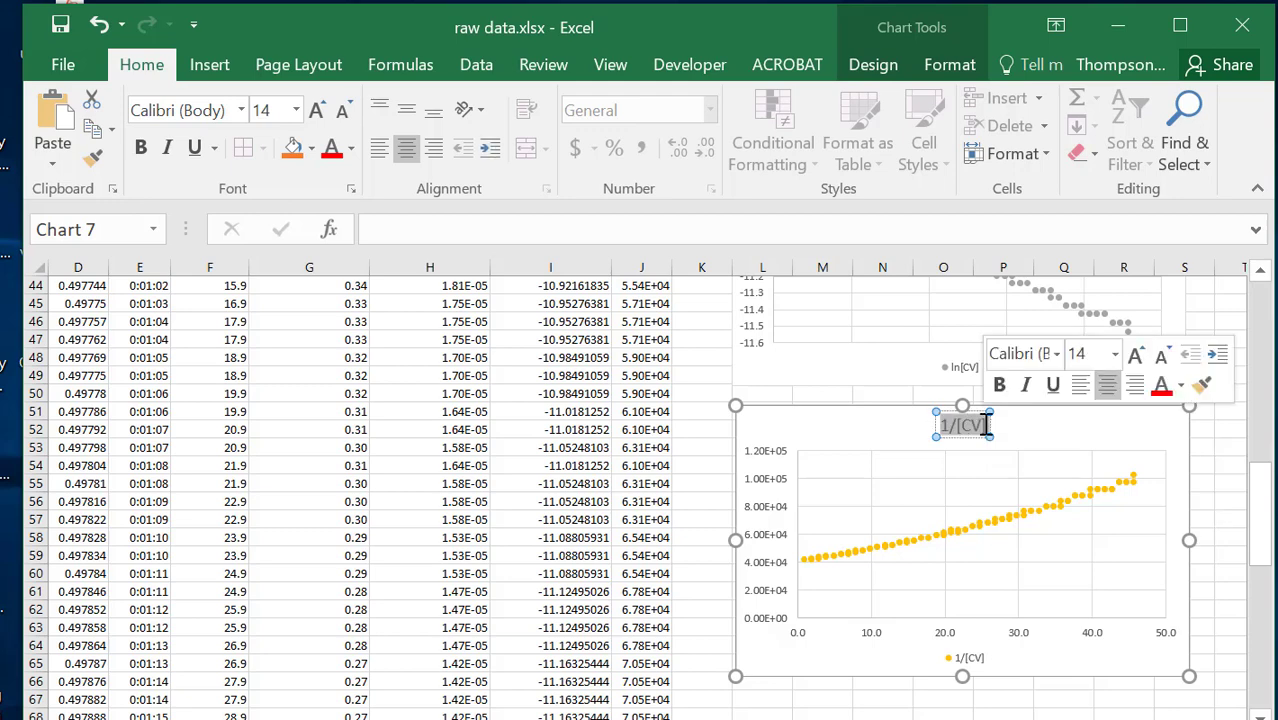
text(checking)
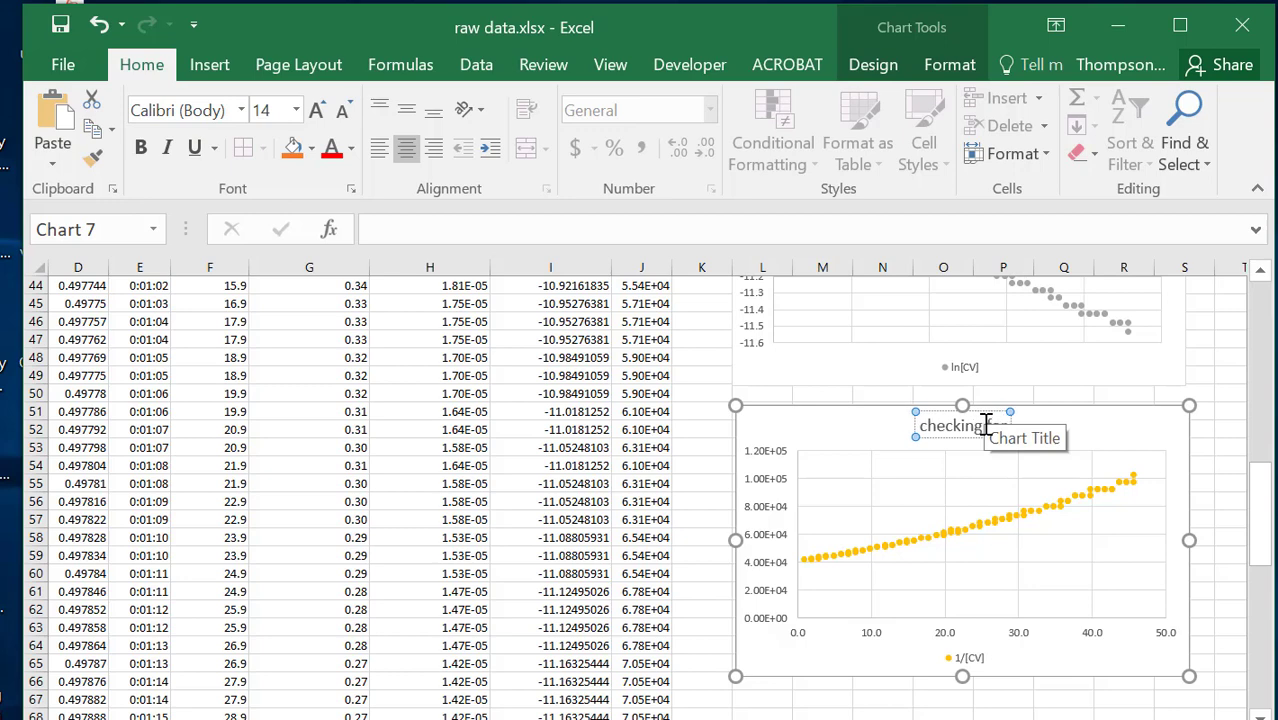
text( for 2nd order)
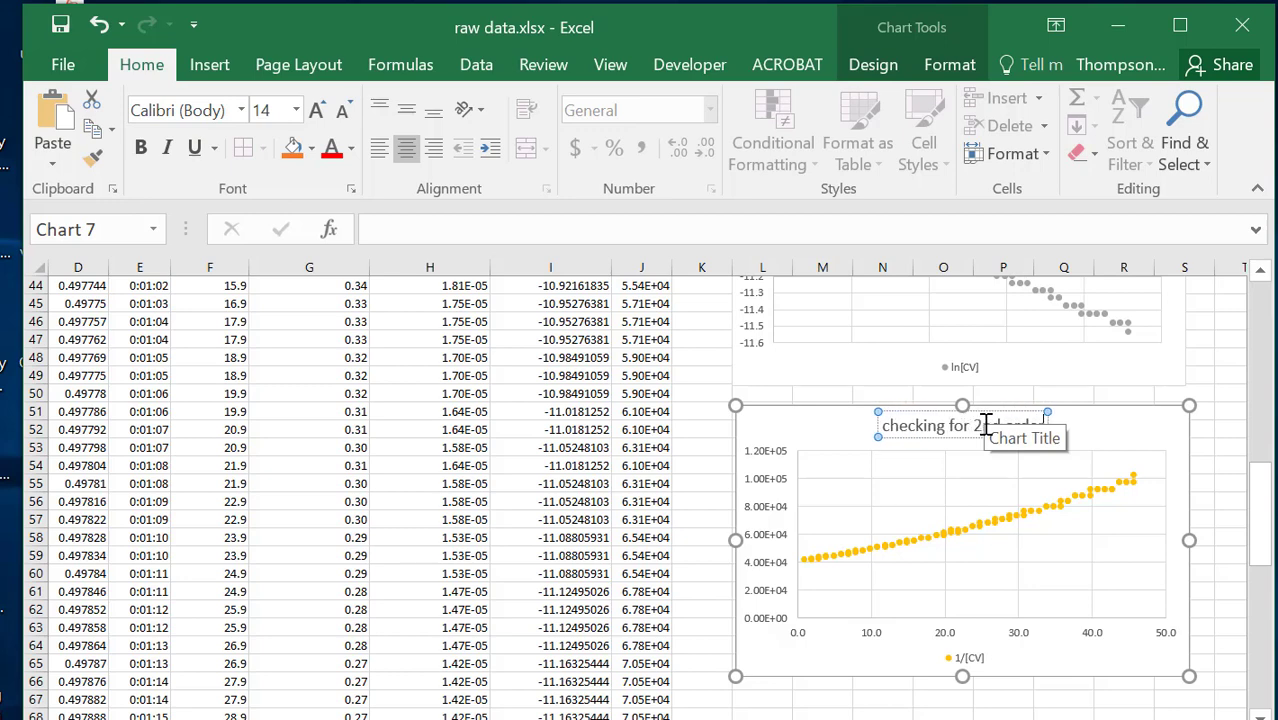
click(1134, 428)
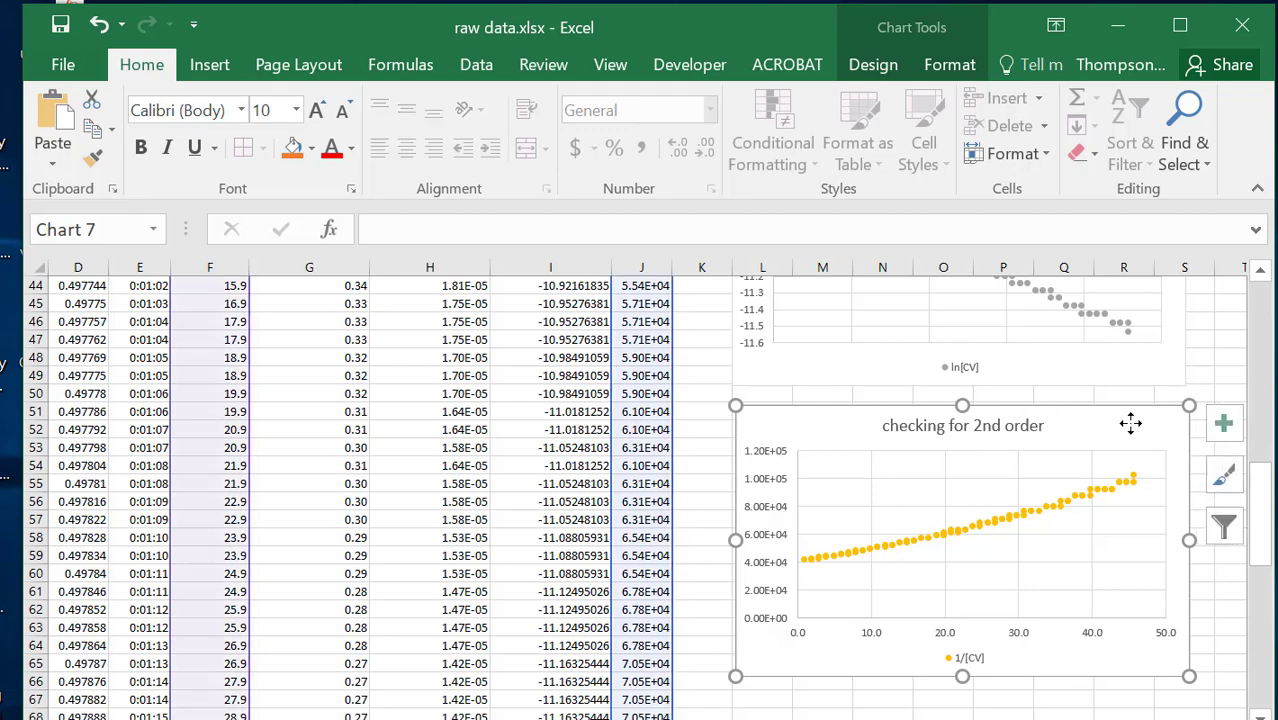
Compare how linear the points are in the zero-order, 1st-order and 2nd-order scatter charts.
scroll(1082, 456, up, 5)
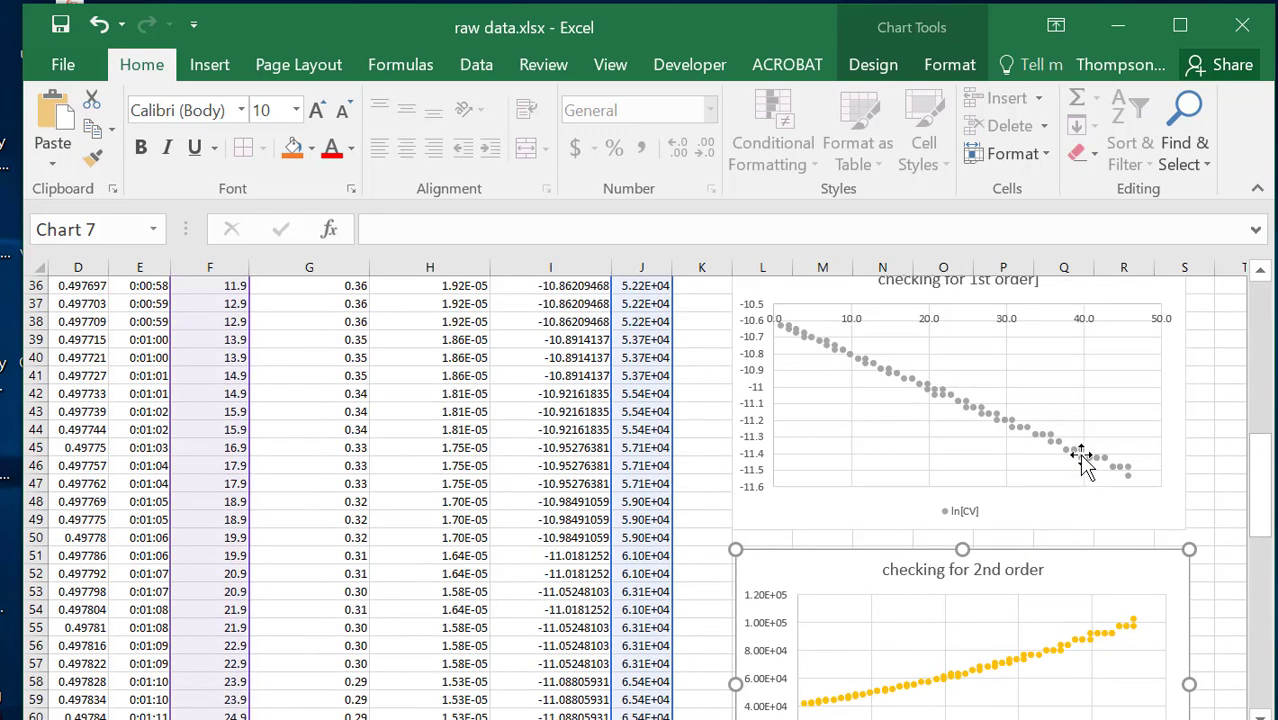
scroll(1085, 464, up, 4)
scroll(1084, 460, down, 1)
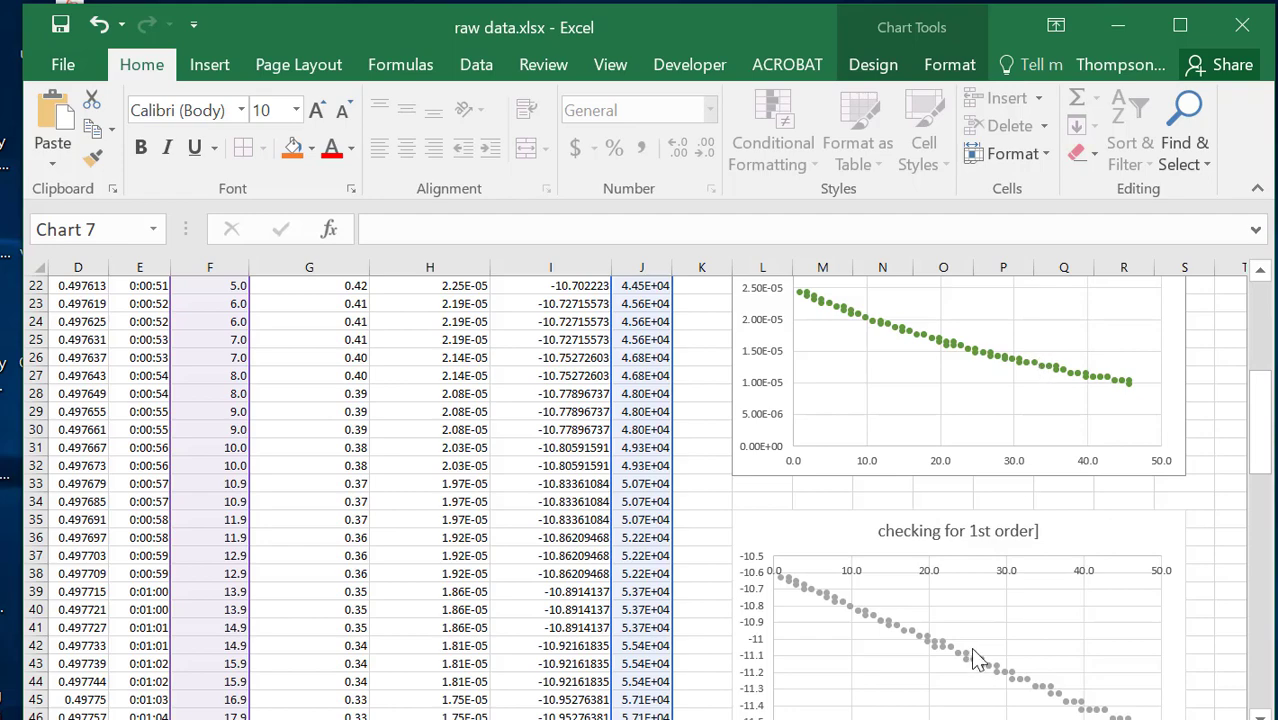
scroll(970, 647, down, 2)
scroll(970, 647, down, 5)
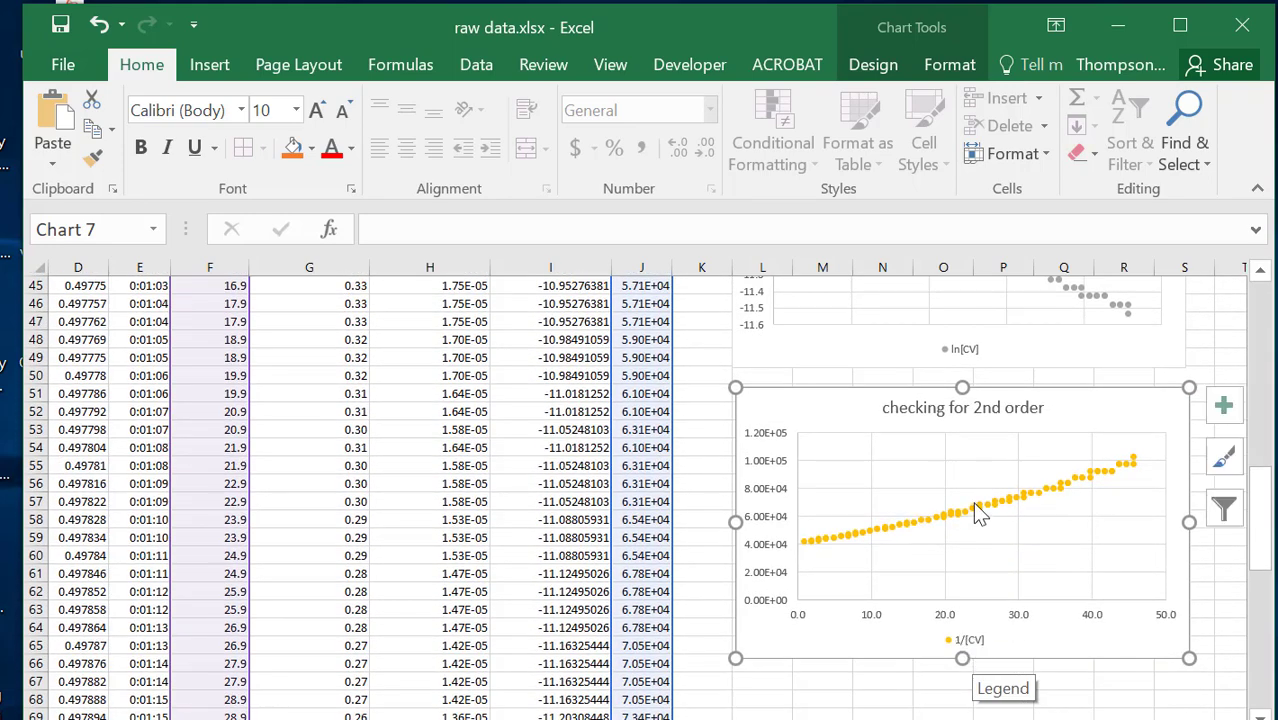
scroll(972, 502, up, 3)
scroll(973, 500, up, 7)
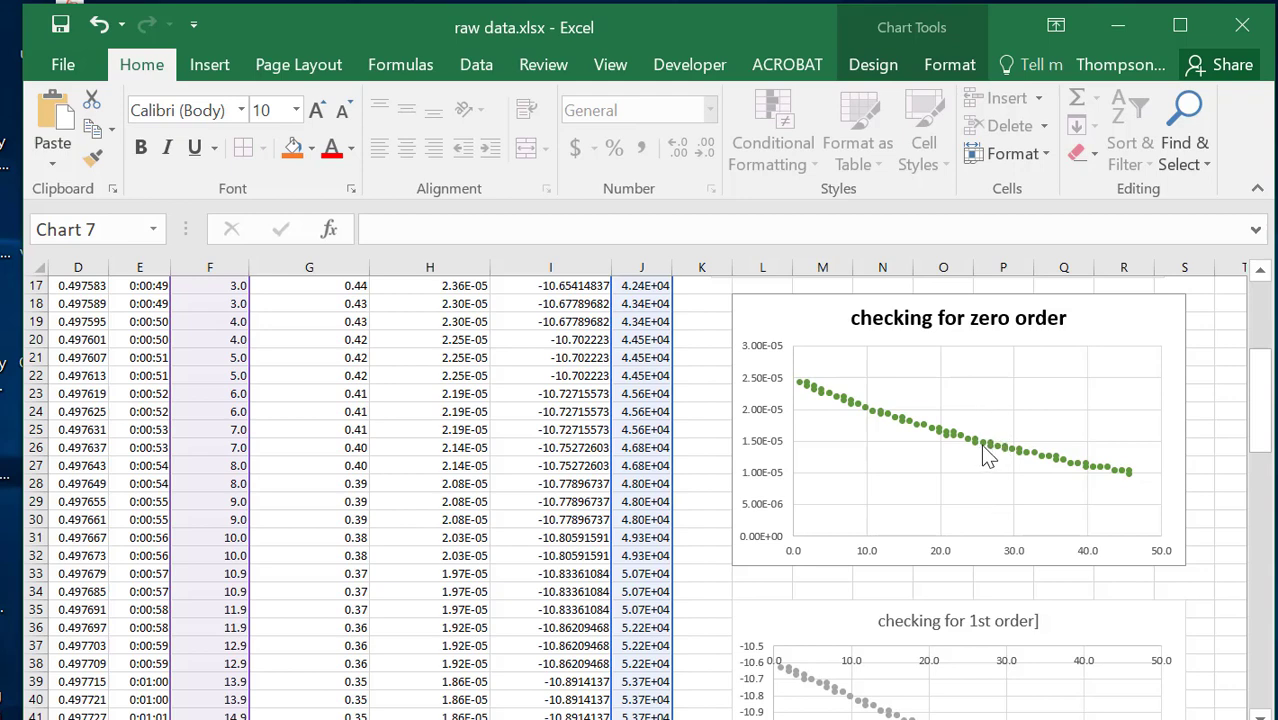
Open the formatting options of the [CV] series in the zero-order chart and reposition the window to reveal the whole chart.
mouse_move(984, 450)
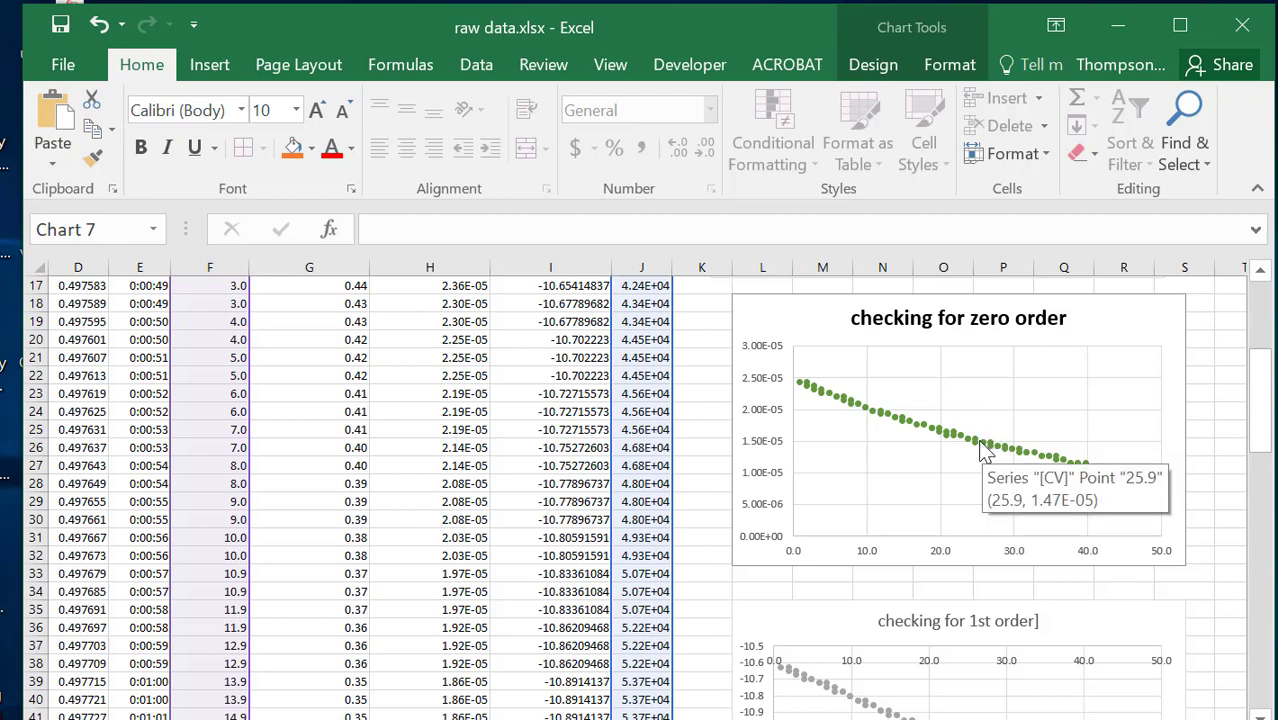
right_click(984, 450)
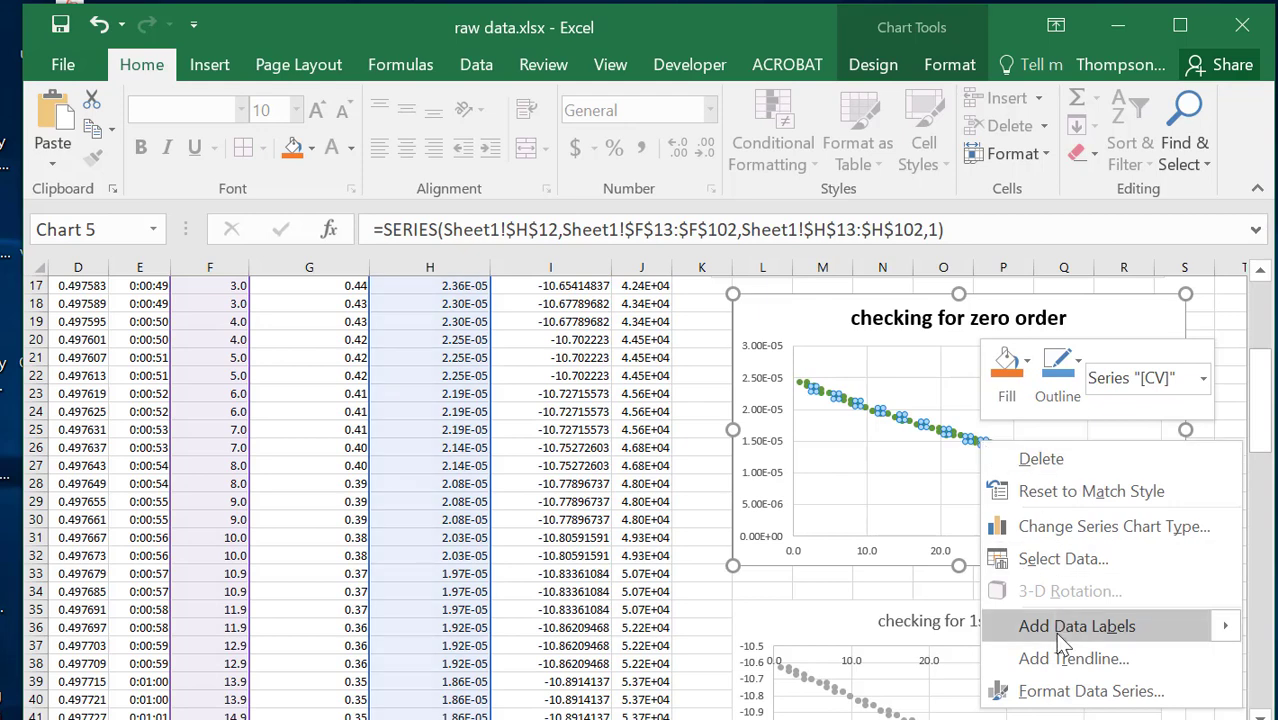
click(1076, 695)
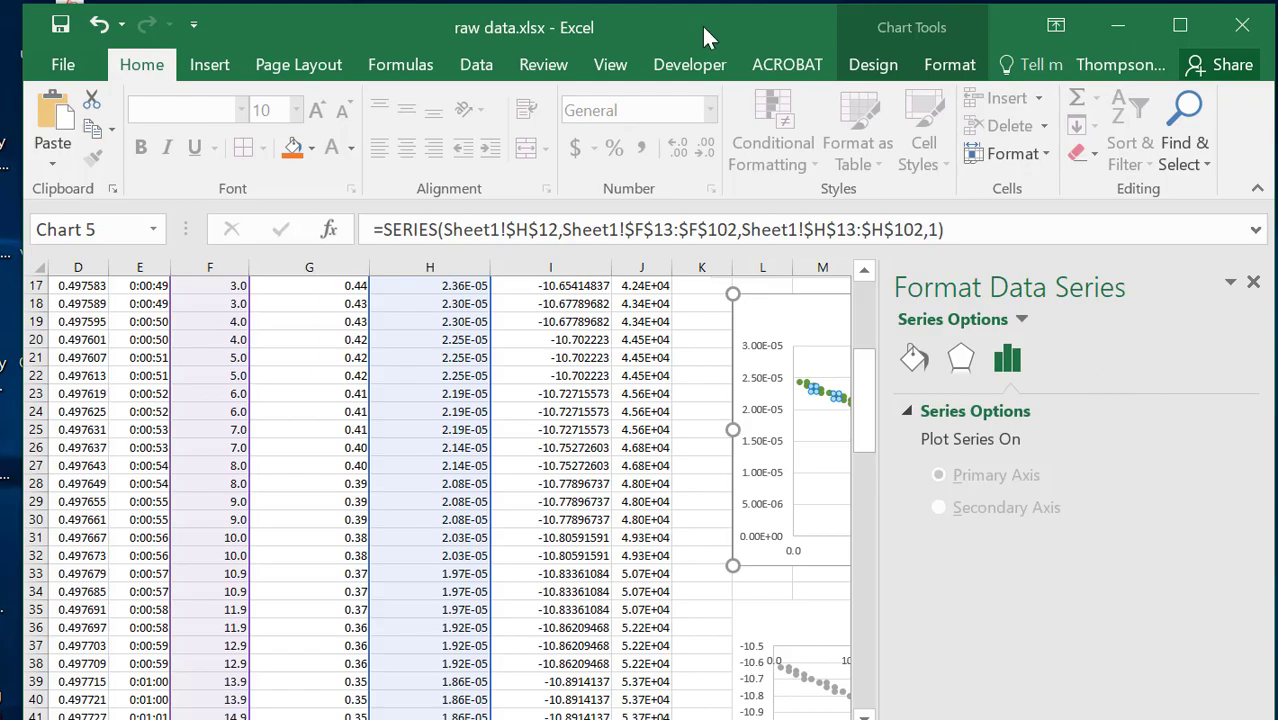
drag(703, 27, 342, 31)
click(819, 29)
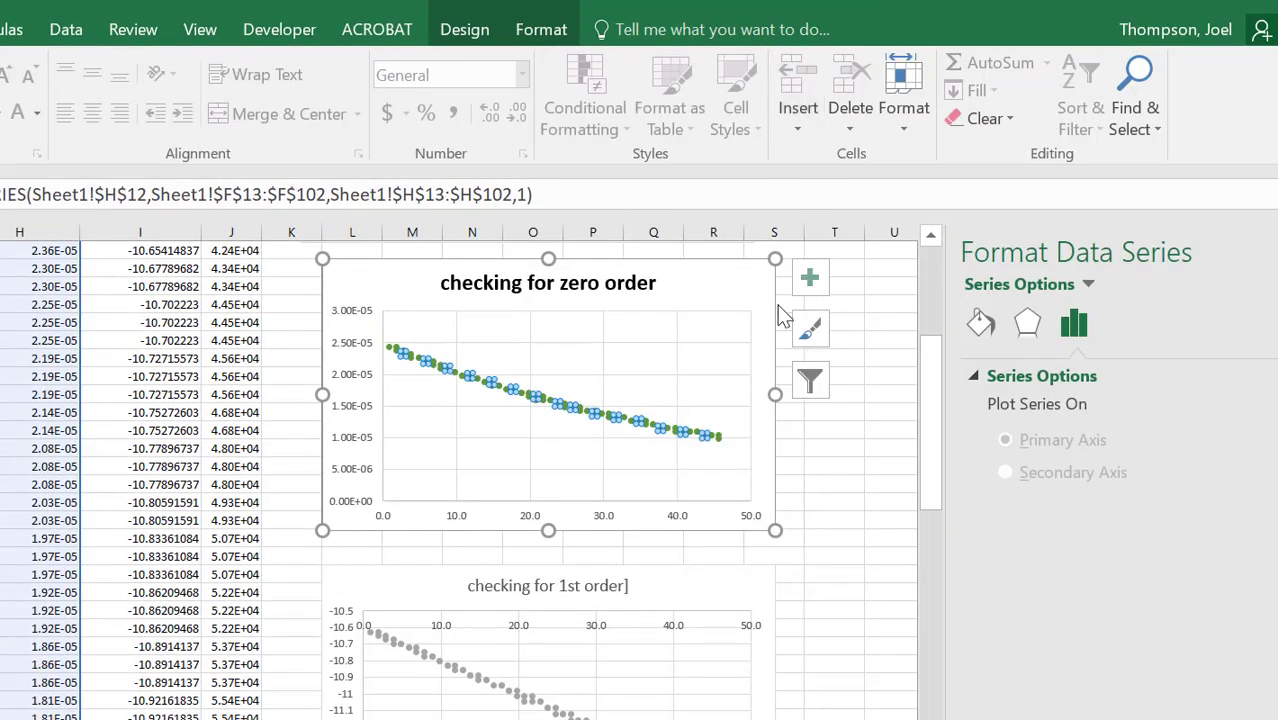
click(478, 430)
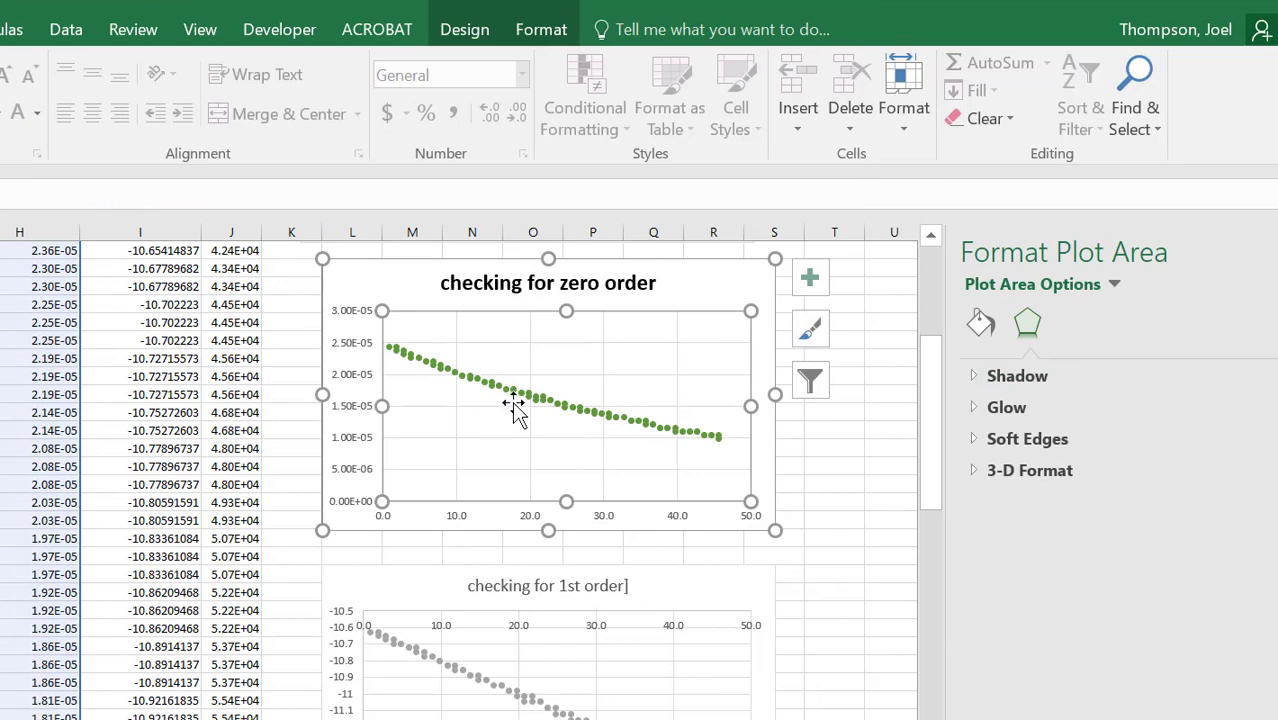
scroll(513, 410, up, 4)
scroll(512, 420, down, 2)
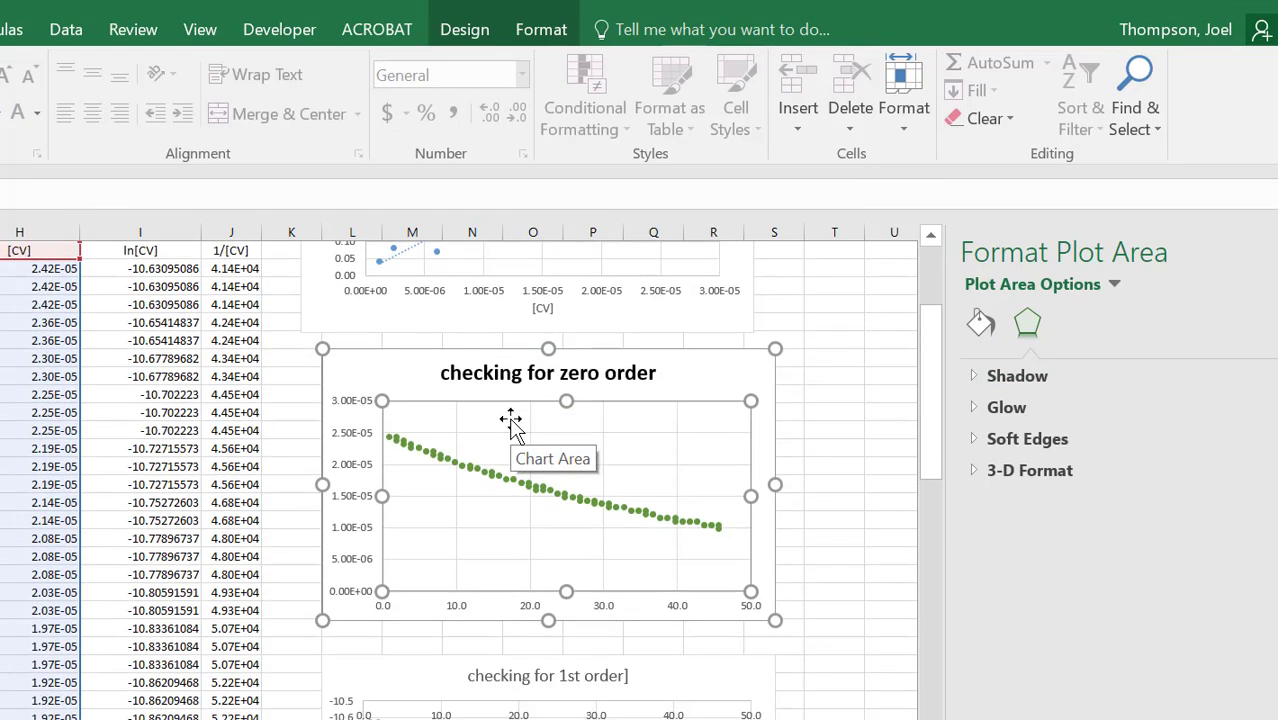
click(505, 480)
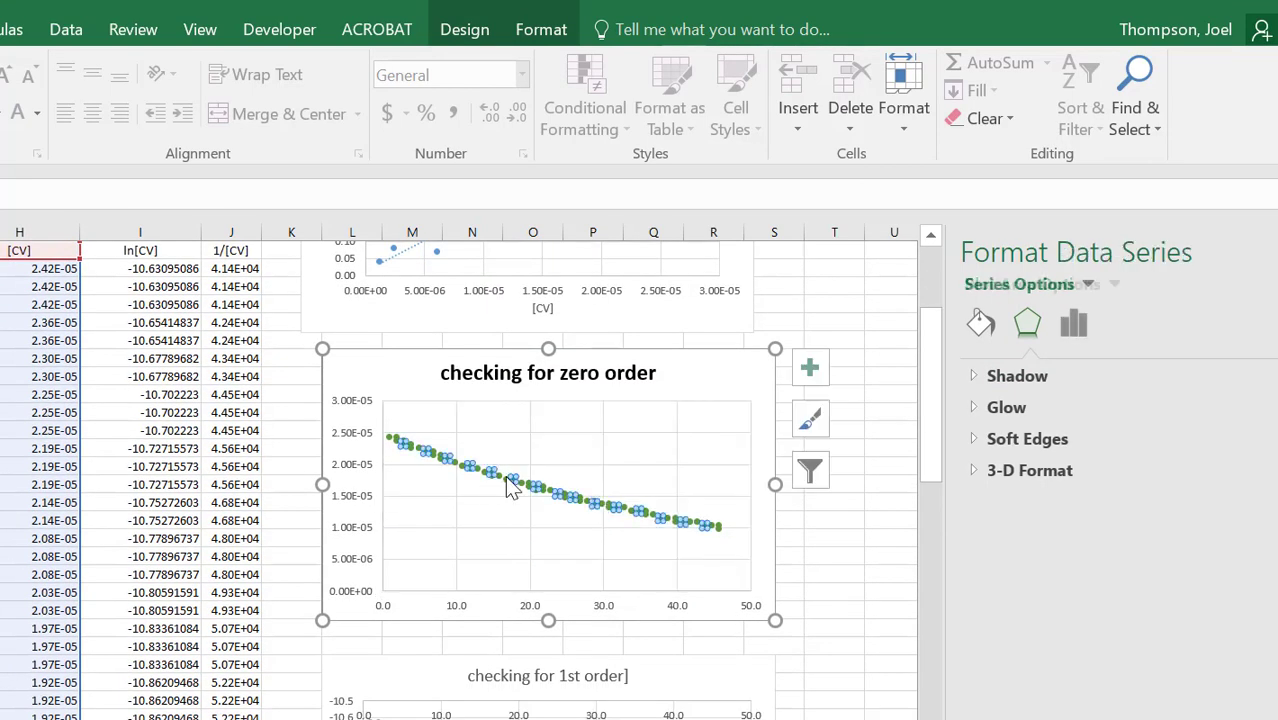
click(505, 475)
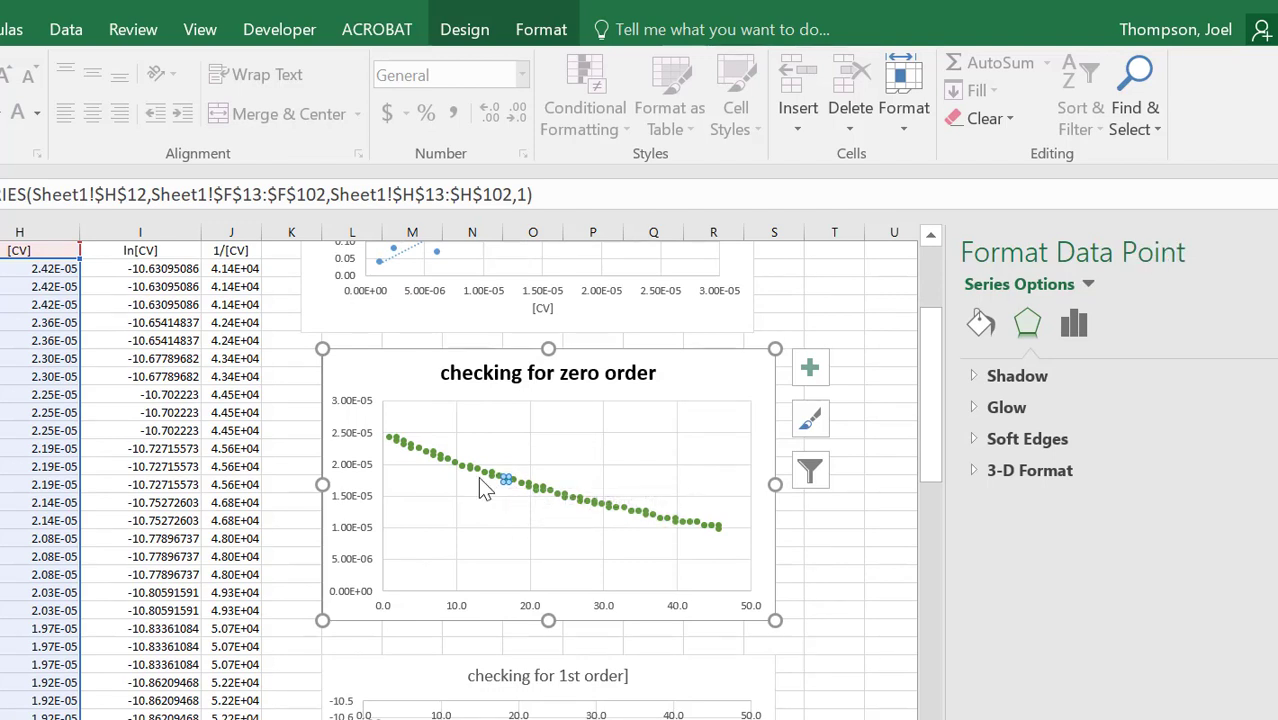
mouse_move(478, 476)
click(477, 470)
click(515, 479)
click(527, 453)
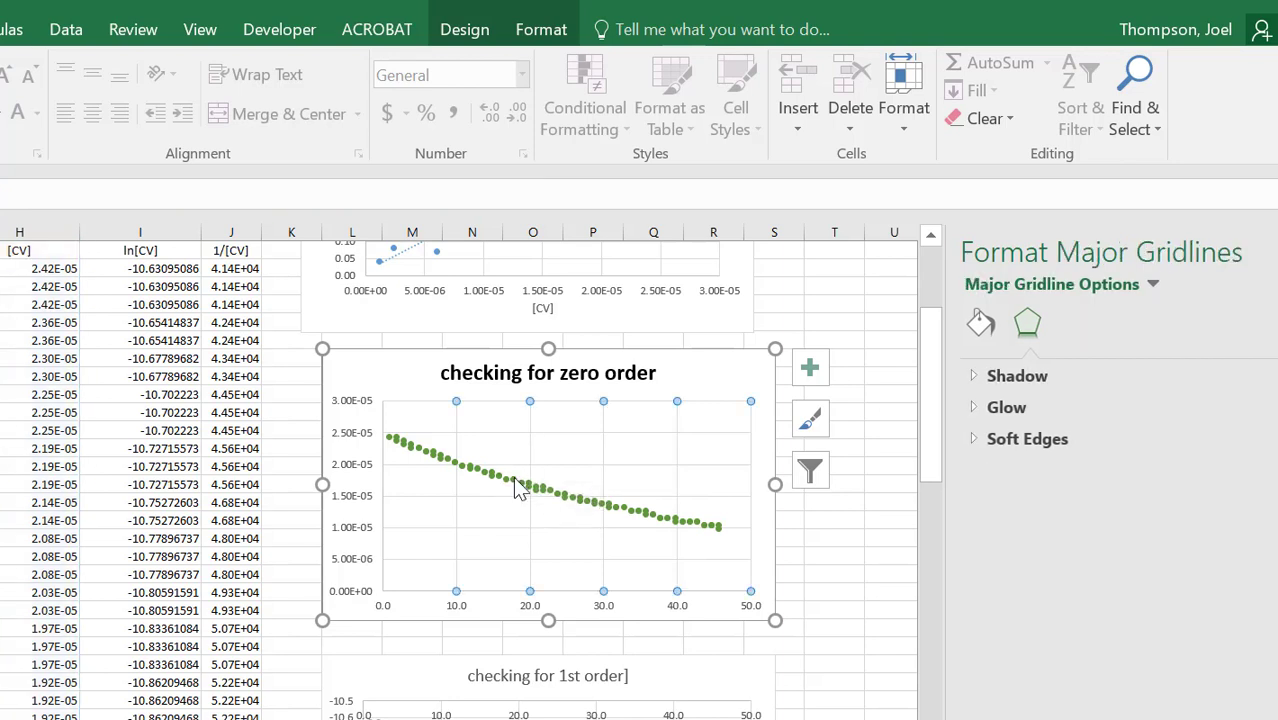
Add a linear trendline to the [CV] series in the "checking for zero order" chart.
mouse_move(515, 484)
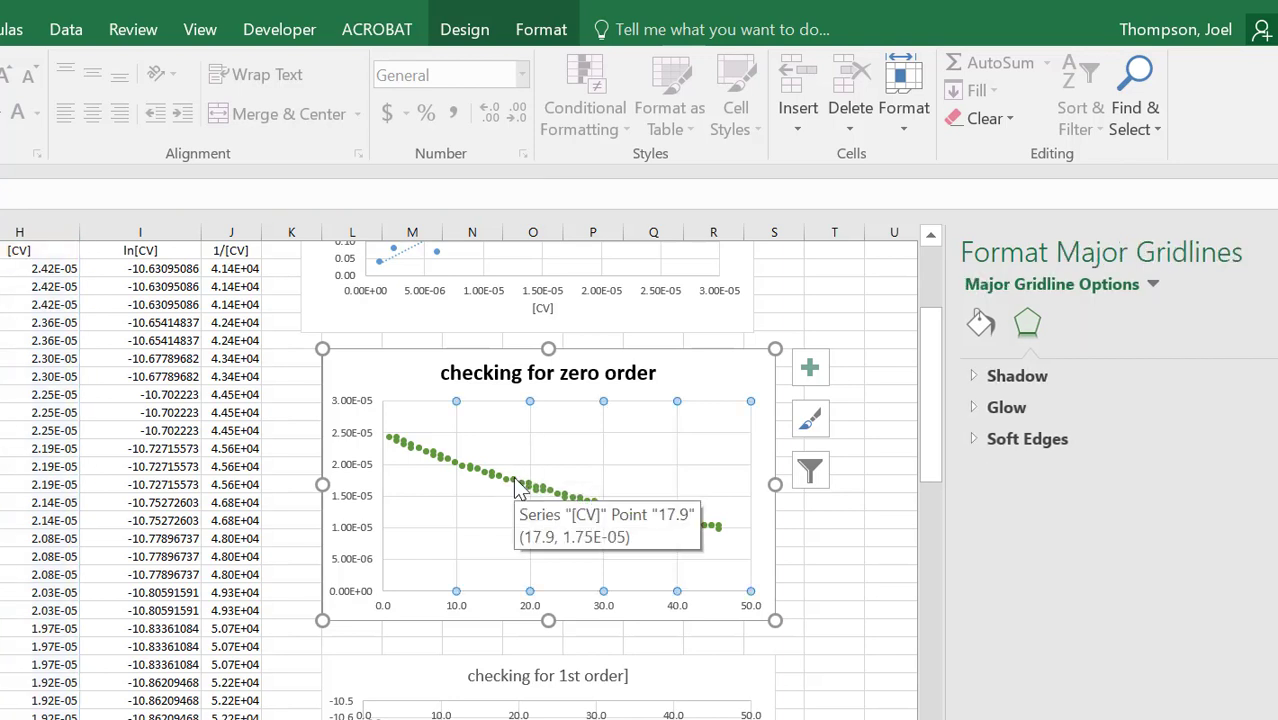
right_click(515, 484)
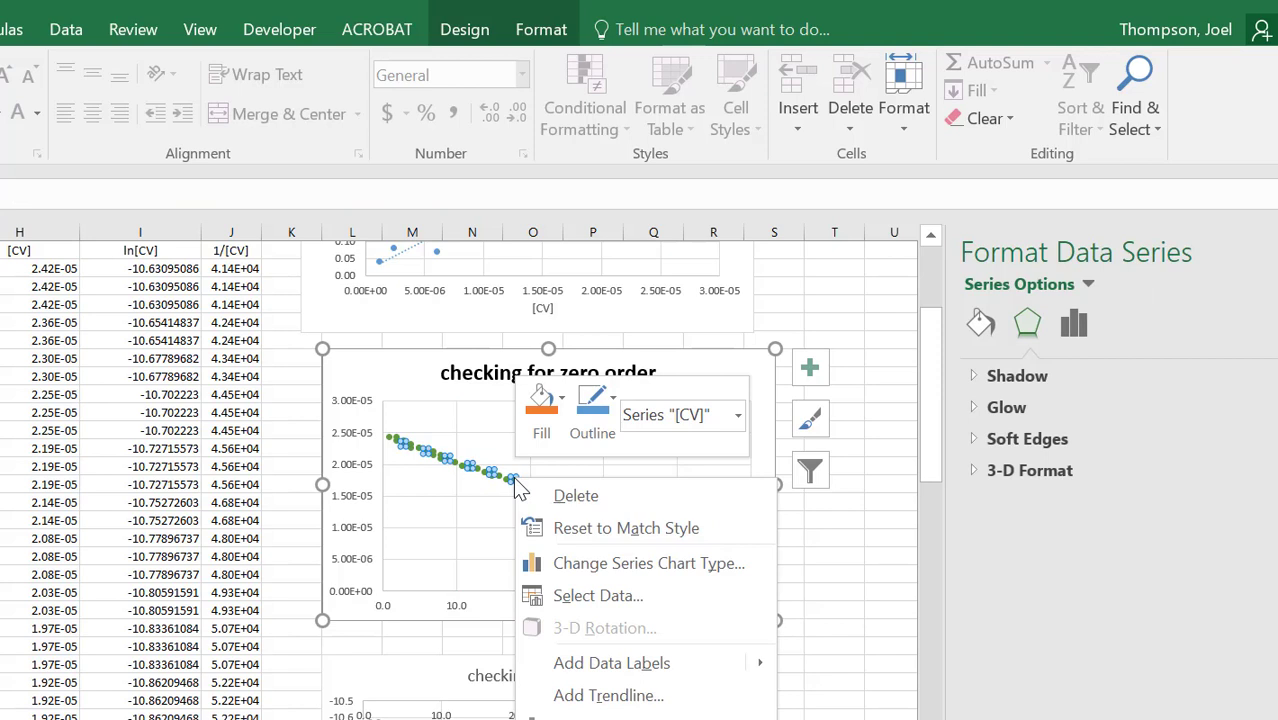
click(575, 694)
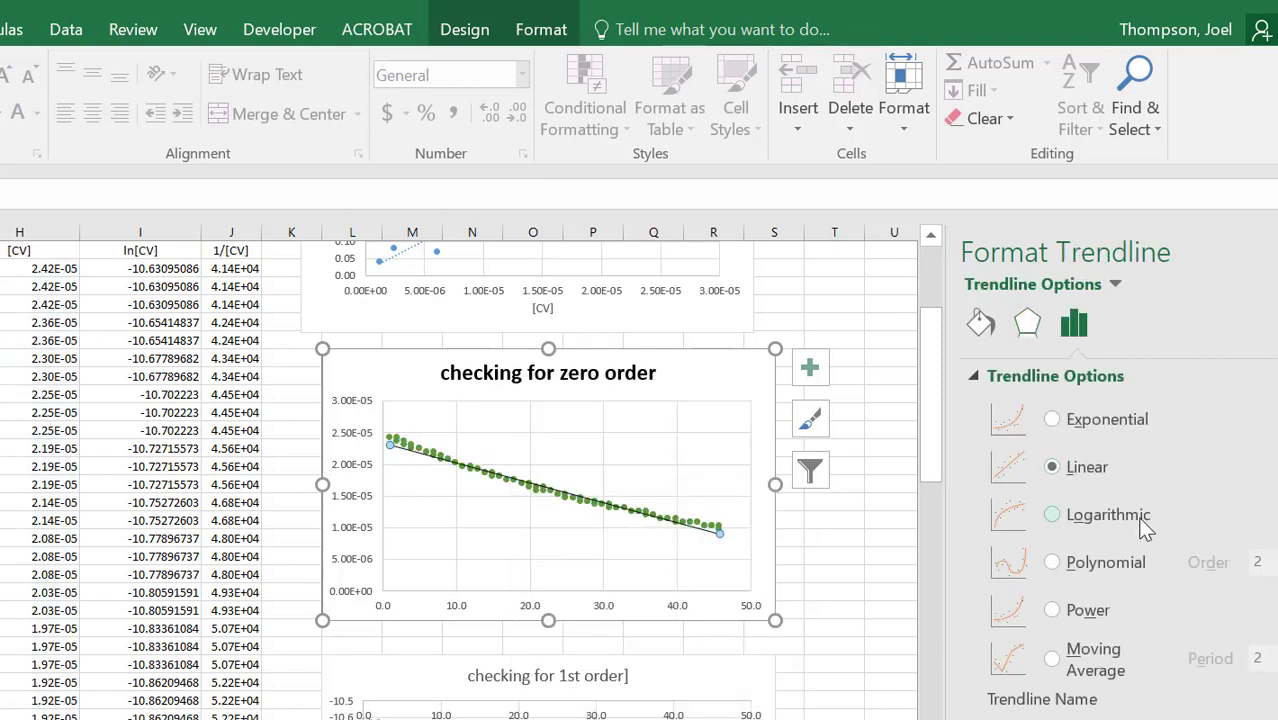
Display the zero-order trendline's R-squared value and equation on the chart, and move their label clear above the data points.
scroll(1210, 606, down, 3)
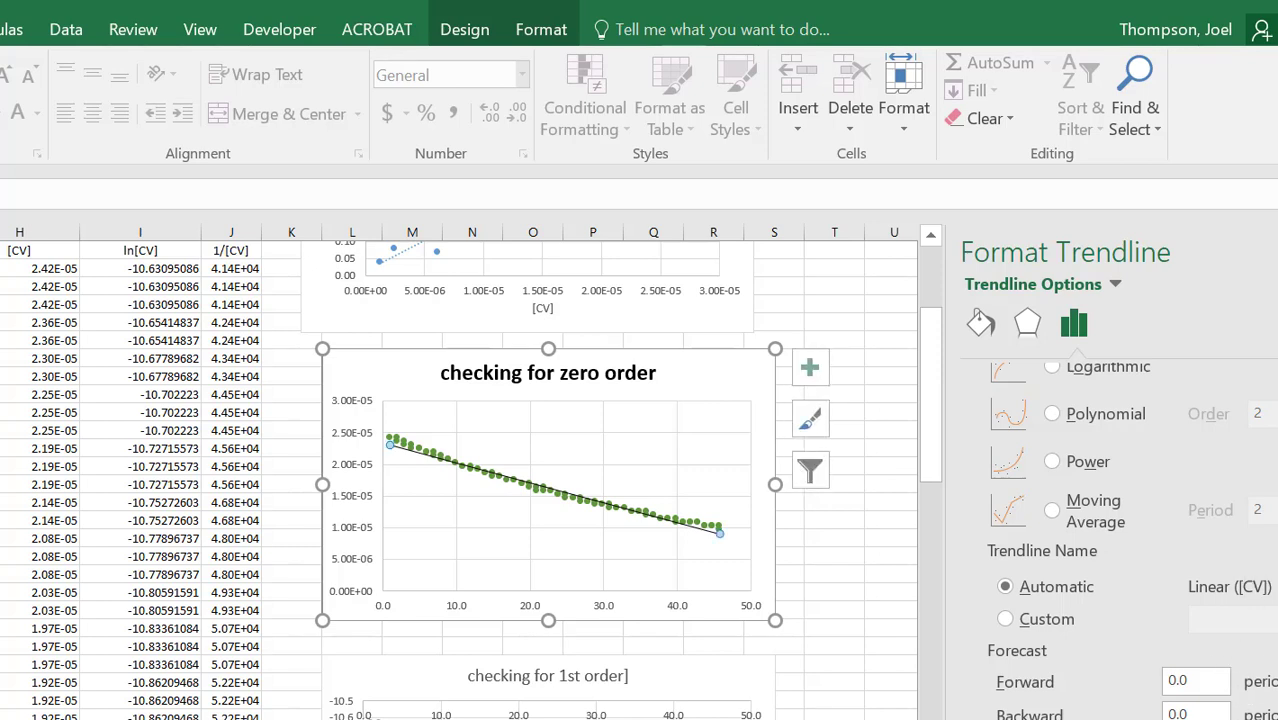
scroll(1130, 540, up, 2)
scroll(1130, 540, down, 2)
click(1243, 8)
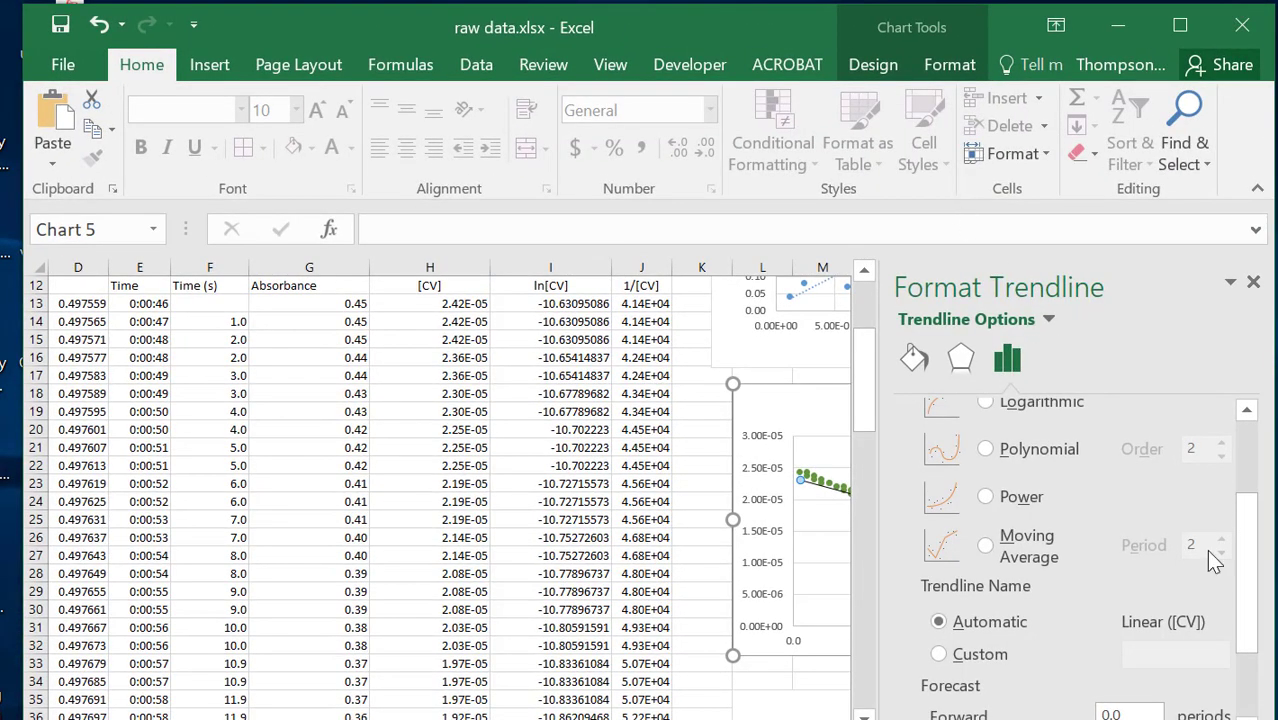
scroll(1188, 497, down, 4)
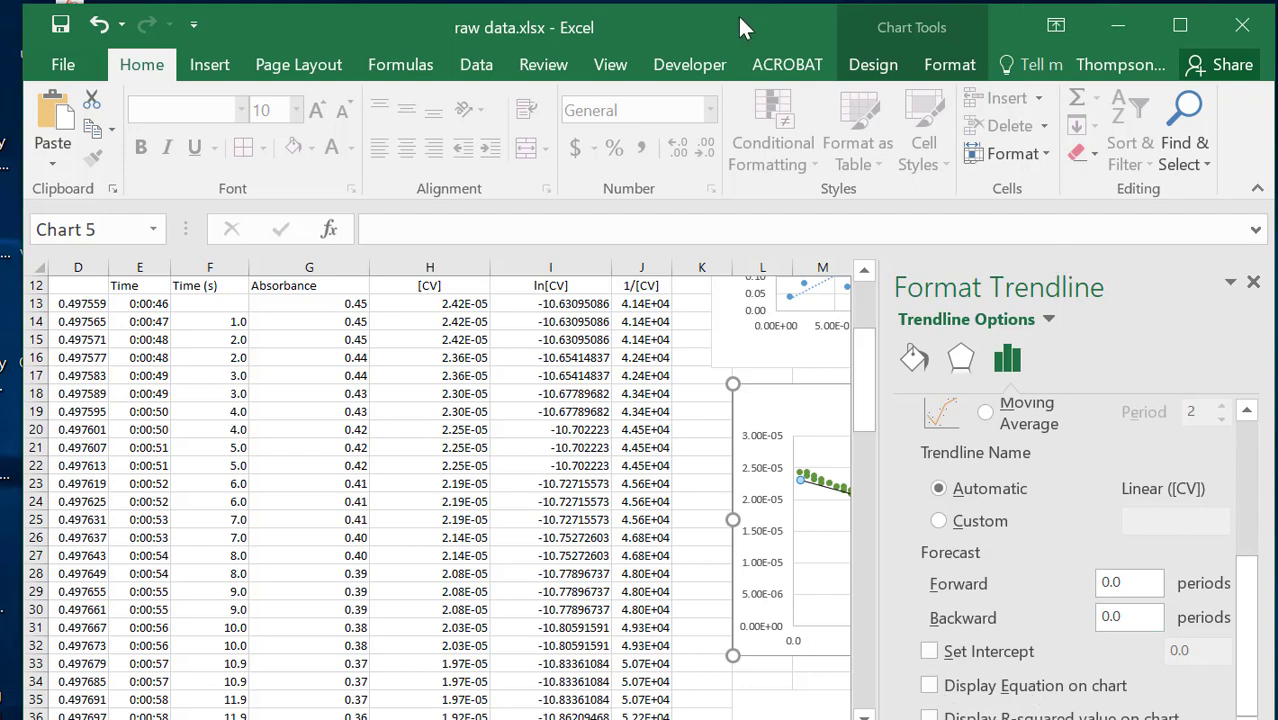
drag(739, 29, 696, 18)
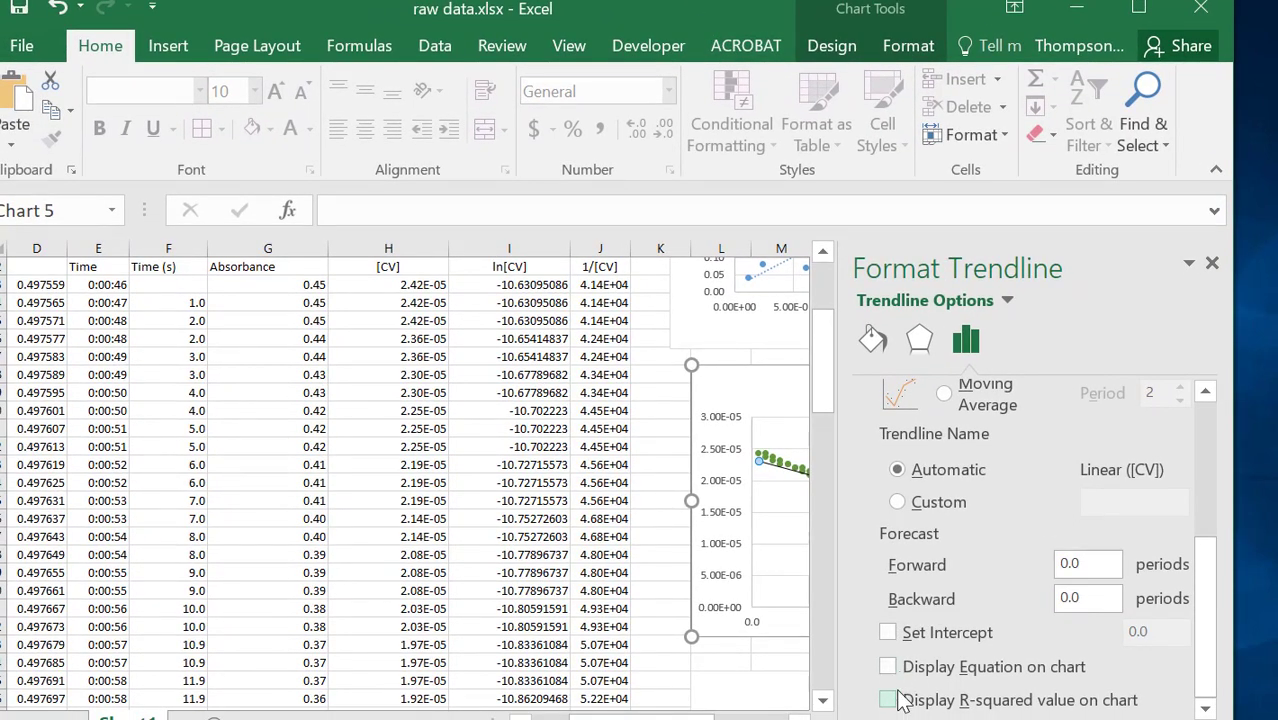
scroll(626, 614, right, 4)
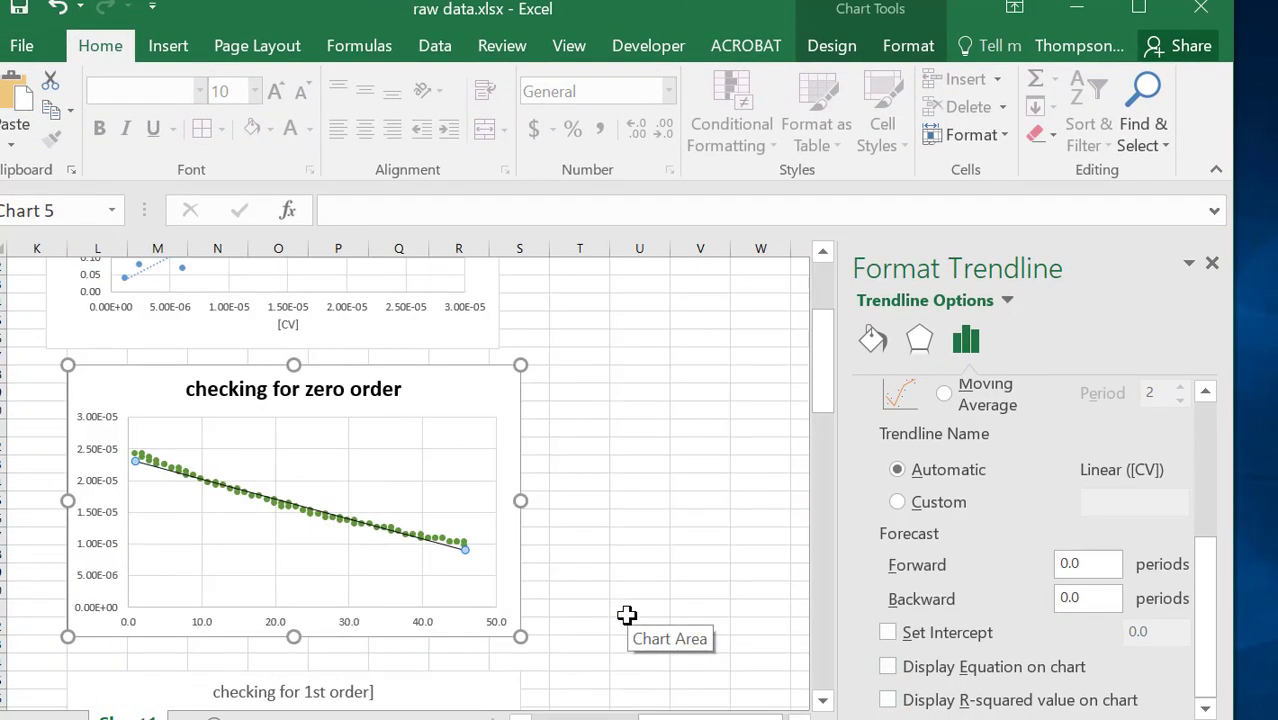
click(894, 704)
click(894, 704)
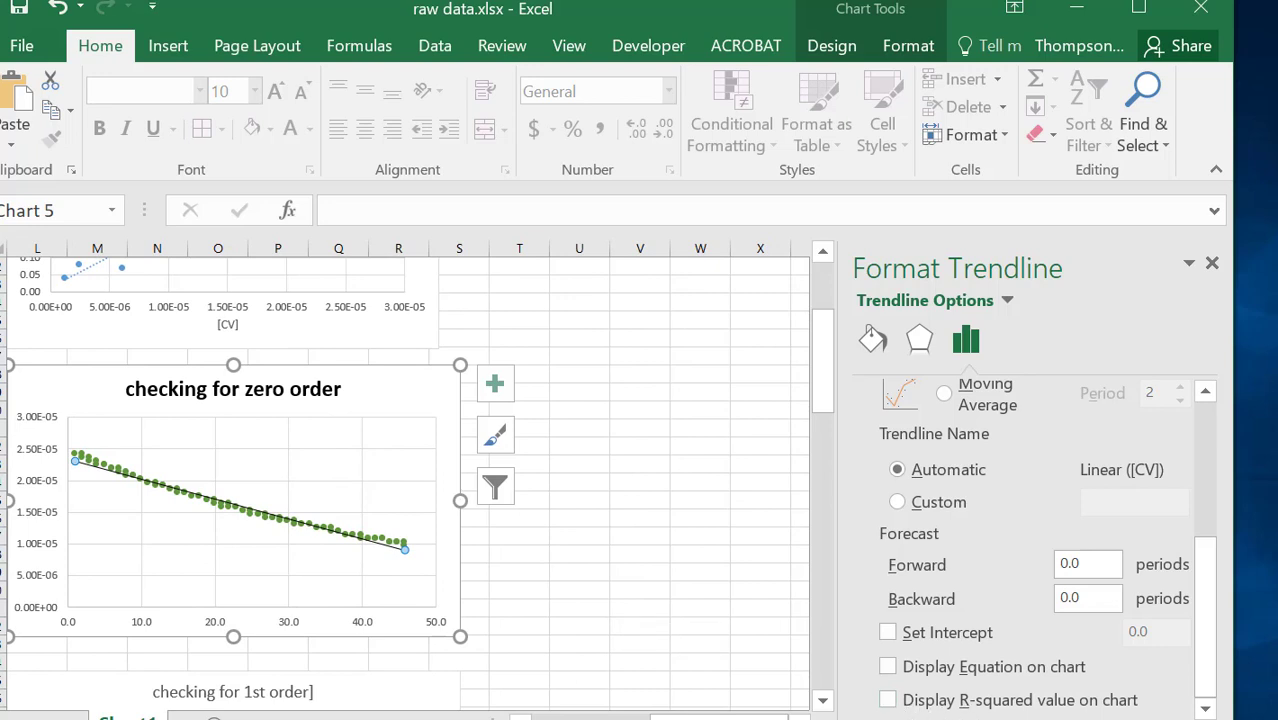
click(888, 700)
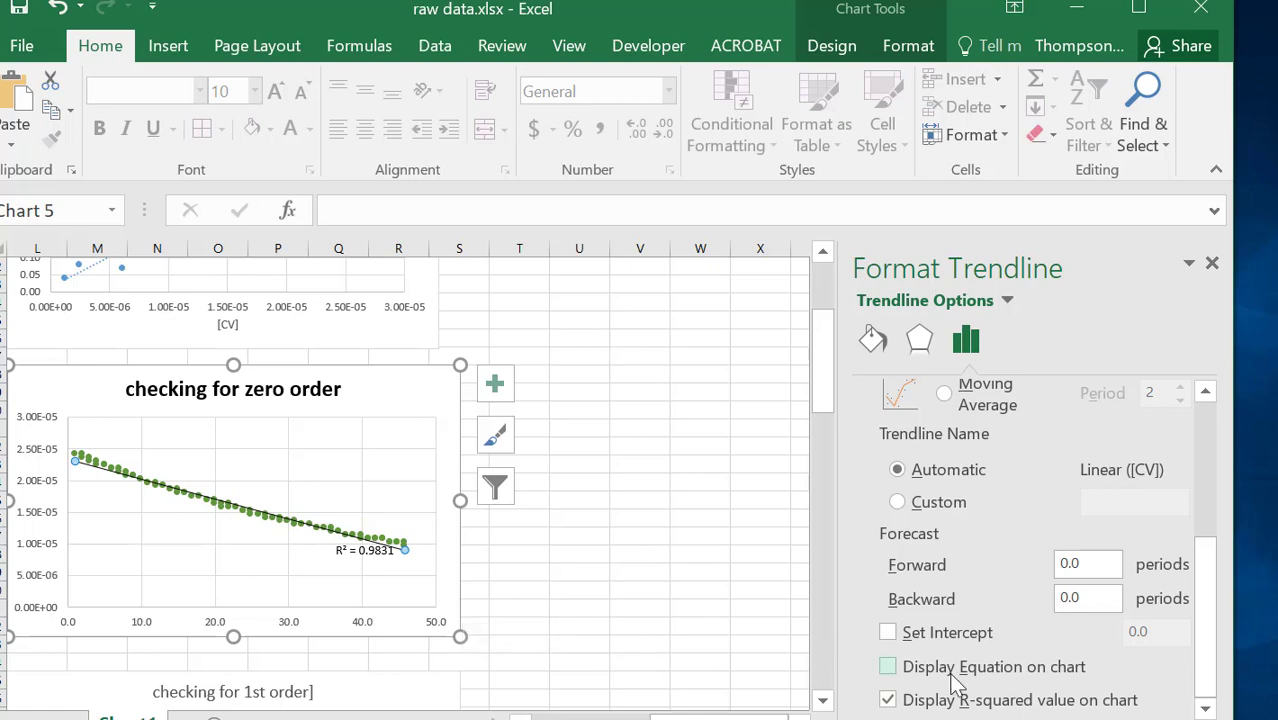
click(888, 667)
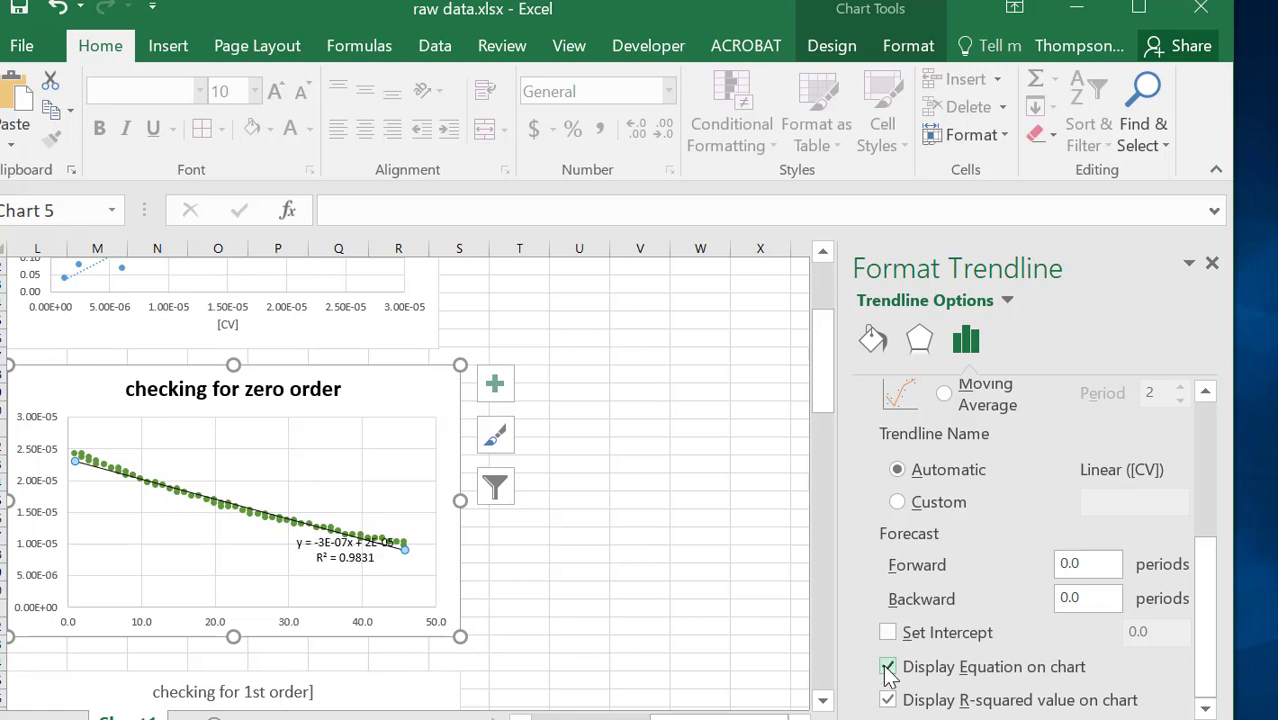
drag(330, 553, 338, 470)
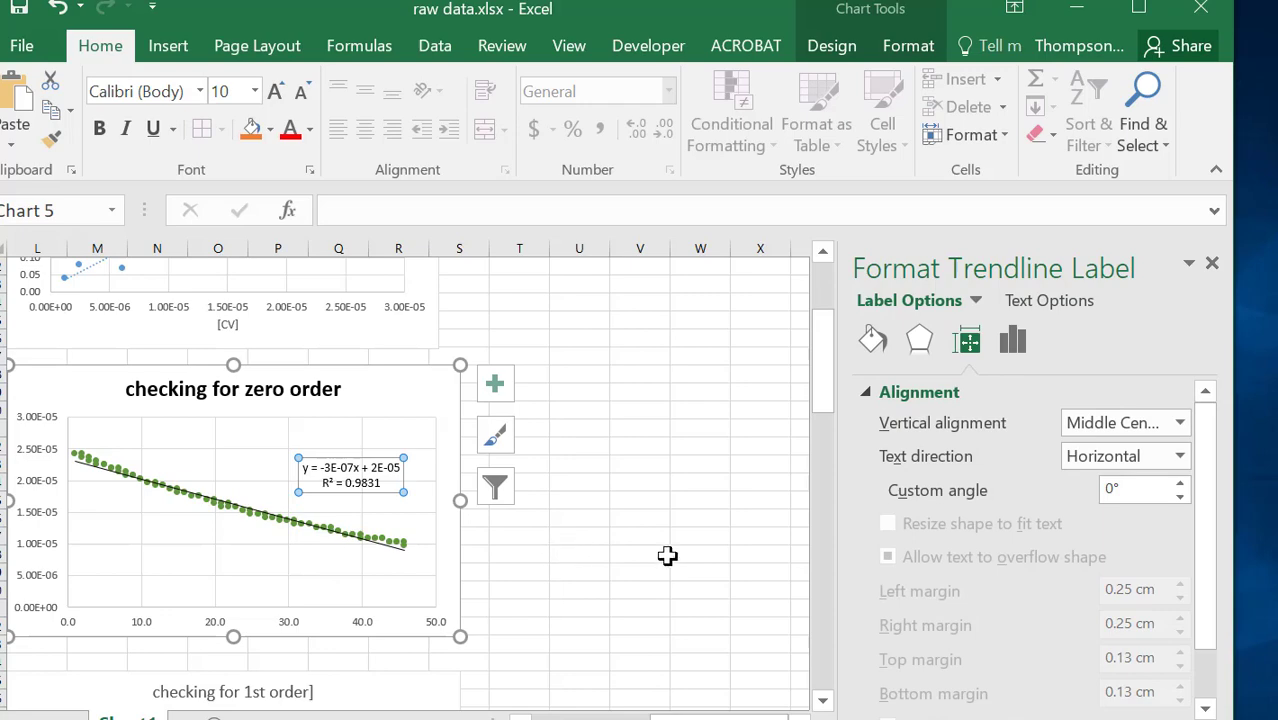
Add a linear trendline to the ln[CV] series in the 1st-order chart.
scroll(670, 555, down, 1)
scroll(670, 555, down, 4)
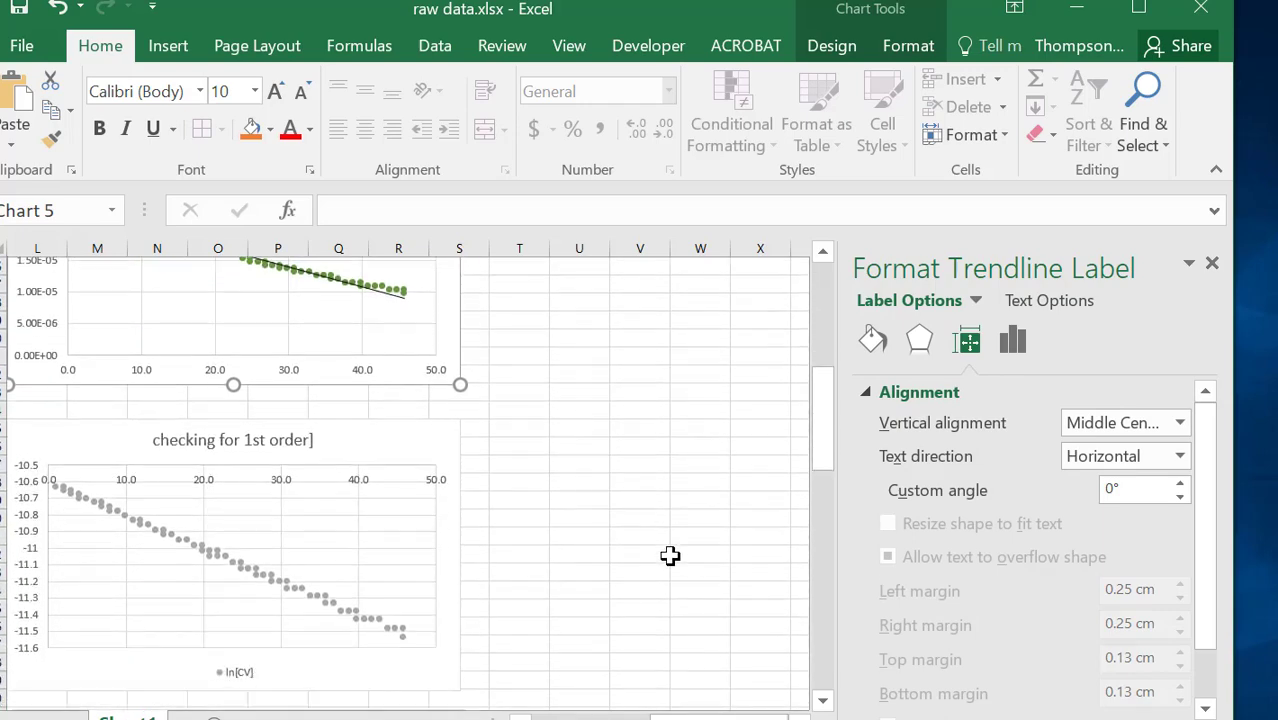
click(280, 566)
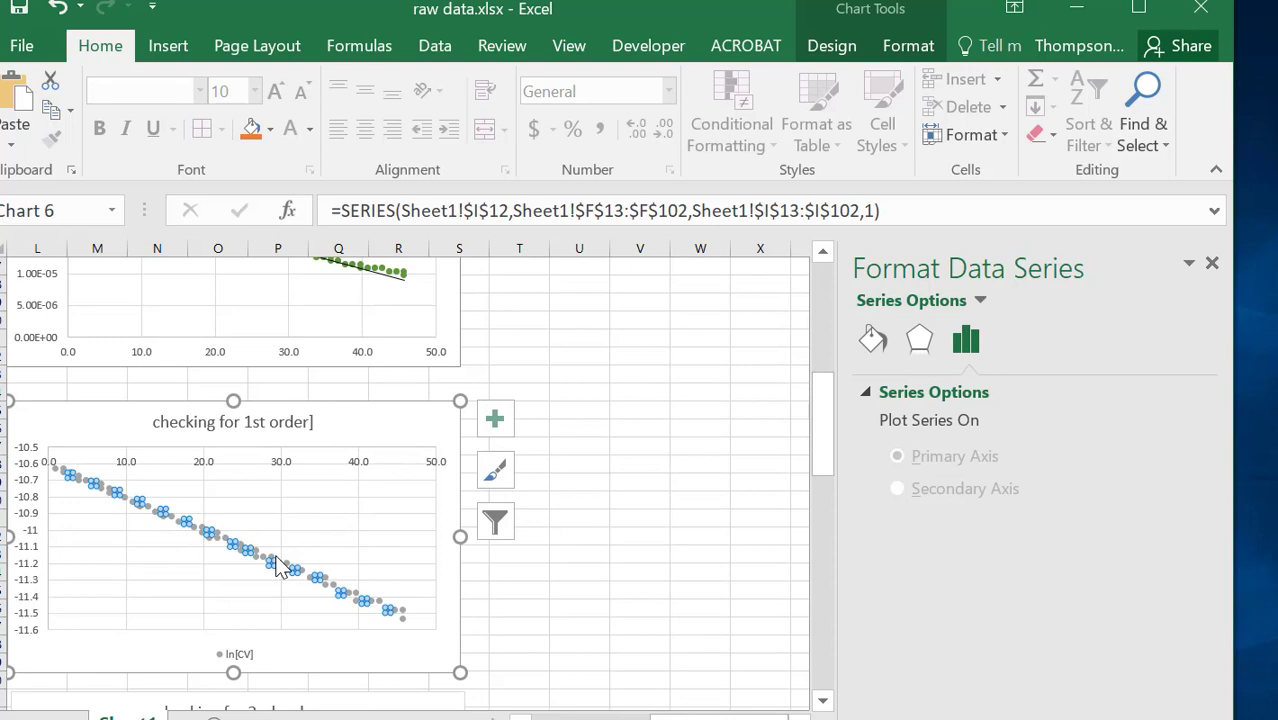
right_click(283, 549)
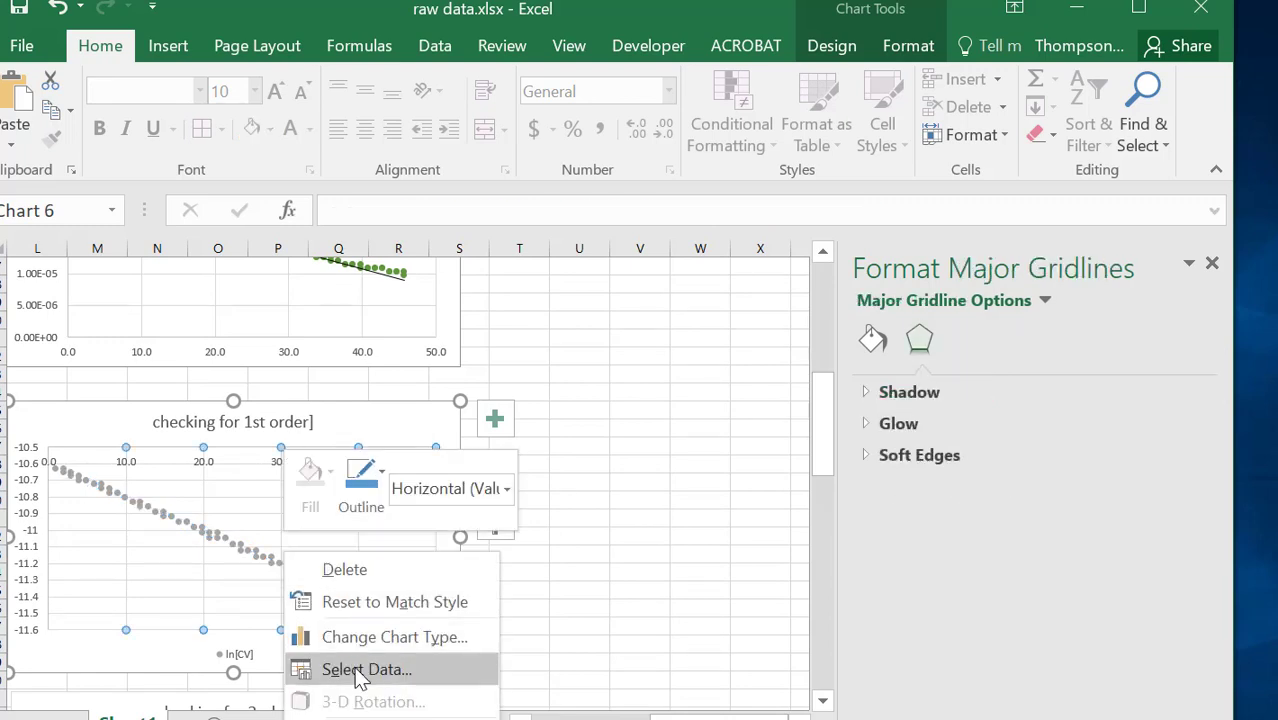
click(137, 538)
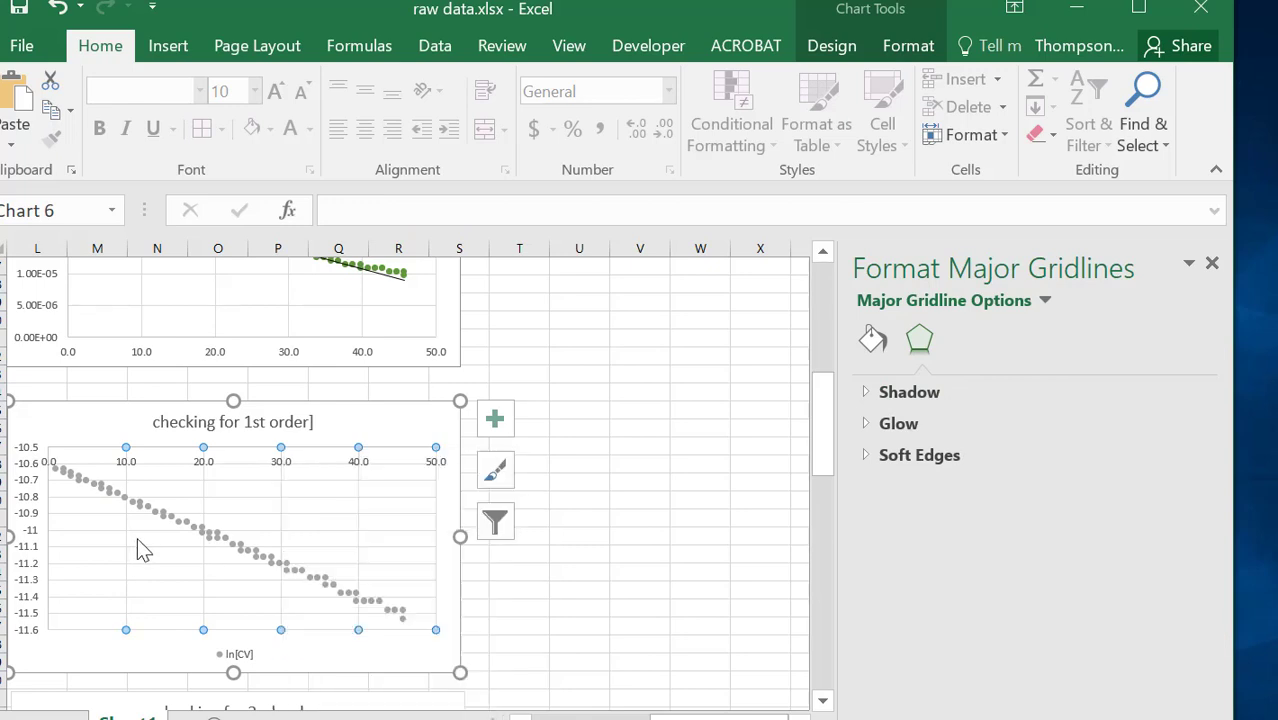
right_click(221, 538)
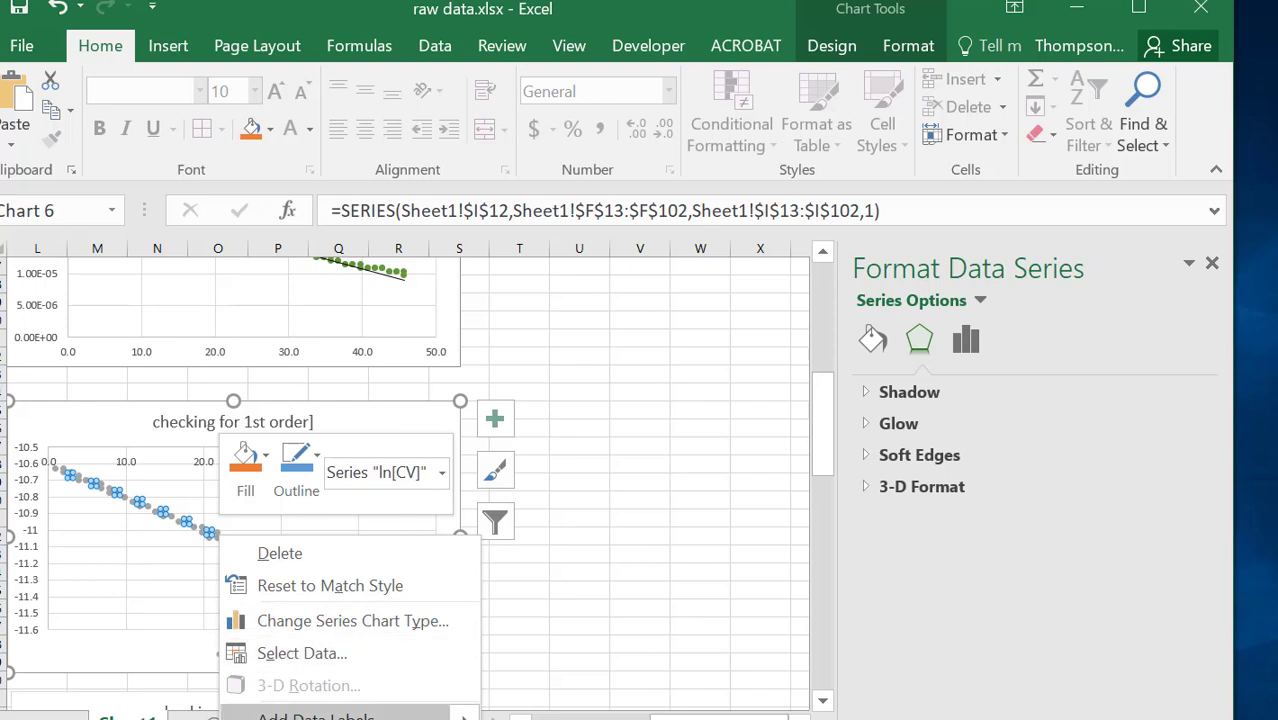
click(315, 719)
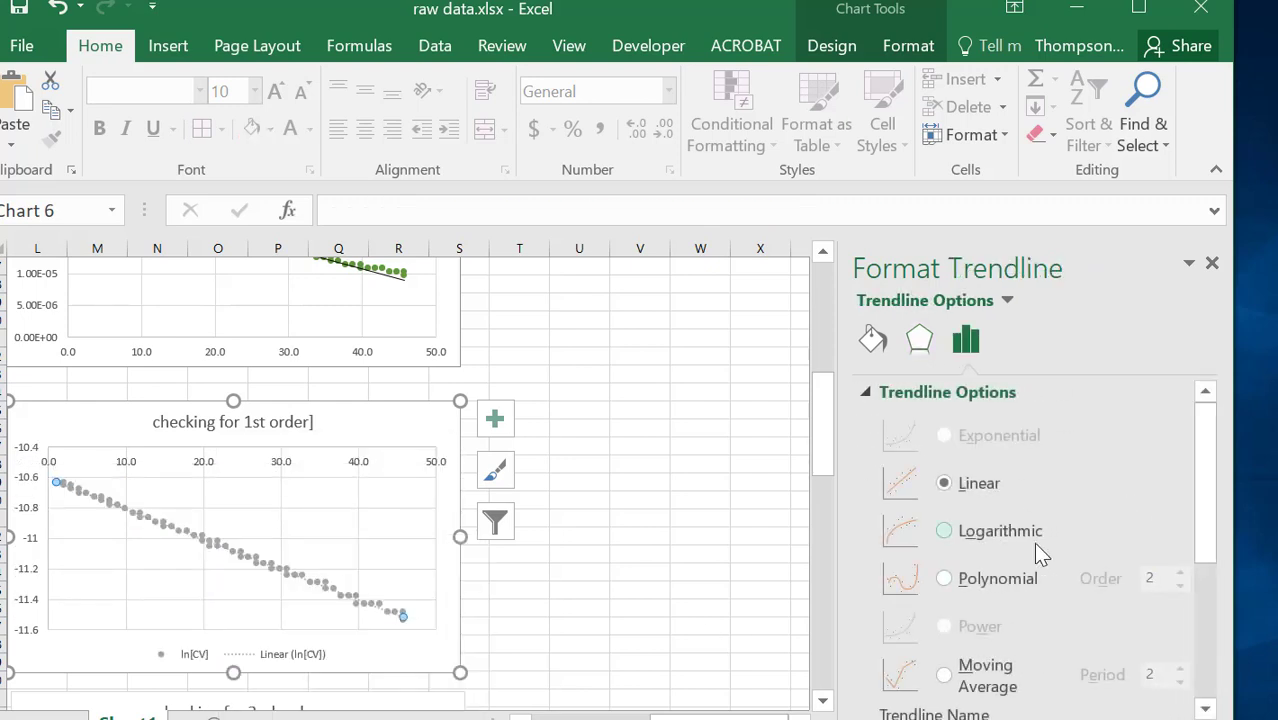
Display the ln[CV] trendline's equation and R-squared value on the chart, and move their label clear above the data points.
scroll(1040, 555, down, 3)
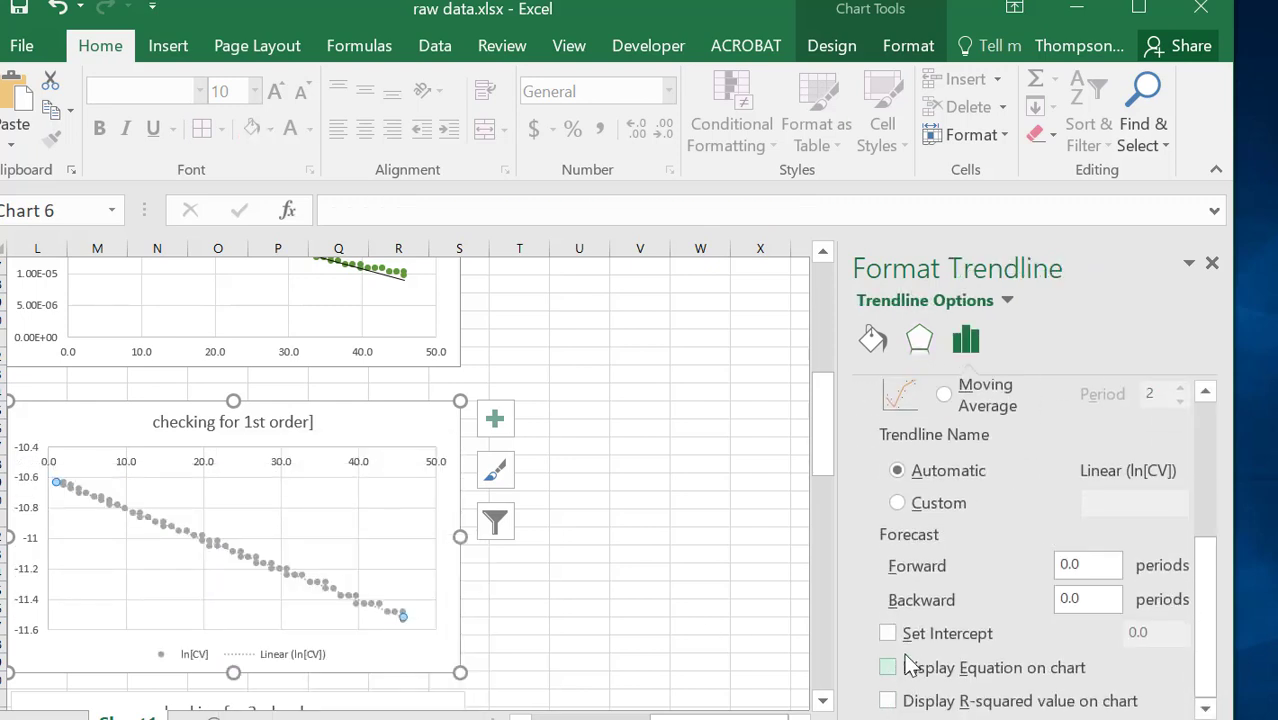
click(887, 667)
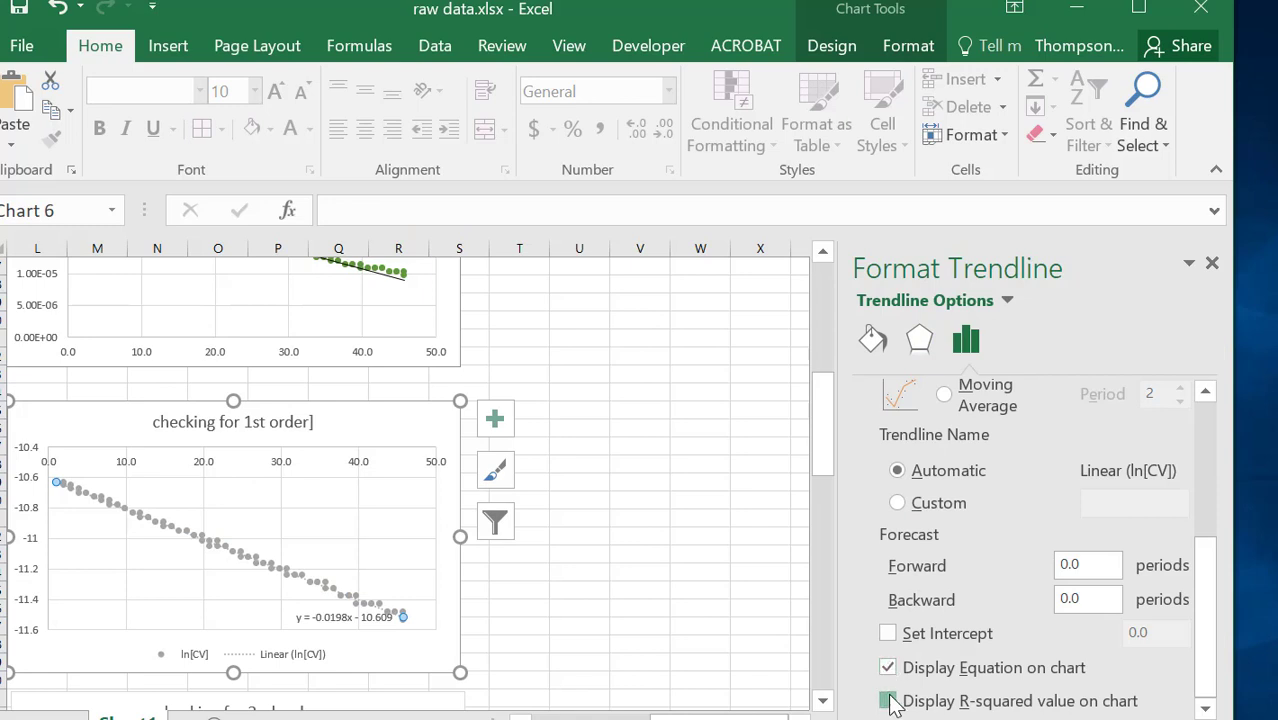
click(887, 701)
click(320, 618)
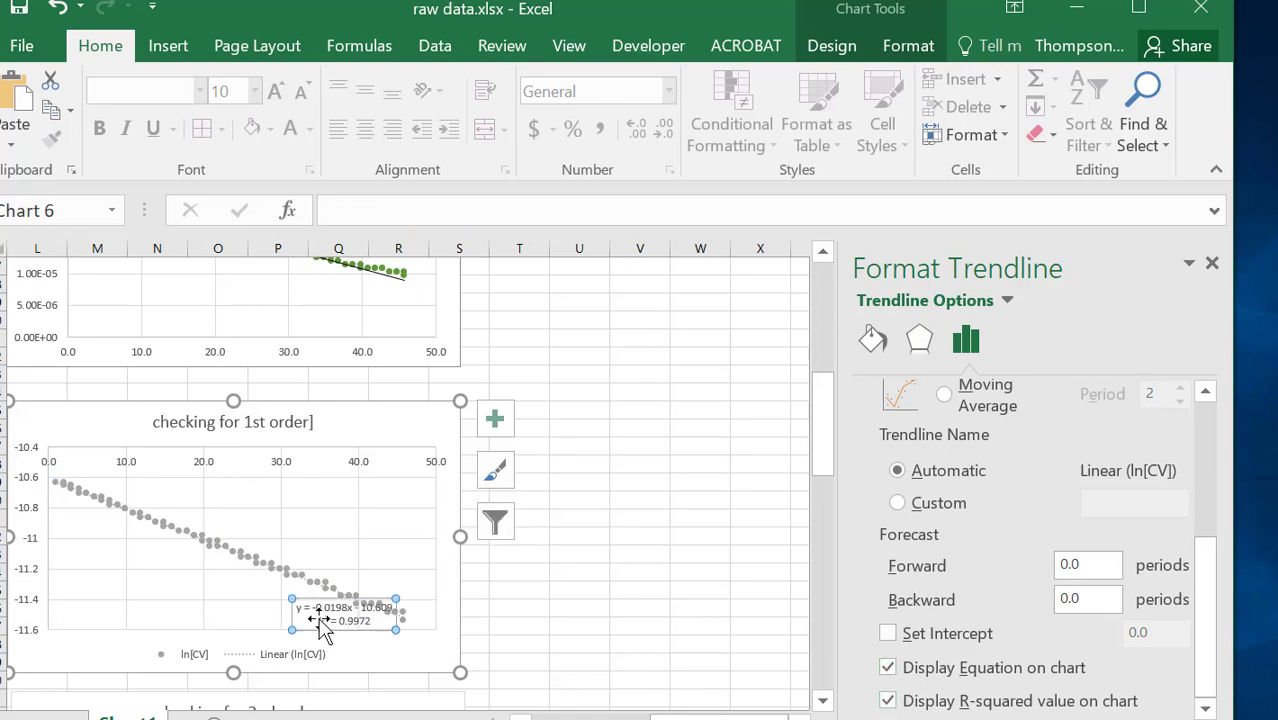
drag(320, 618, 328, 528)
scroll(370, 595, down, 2)
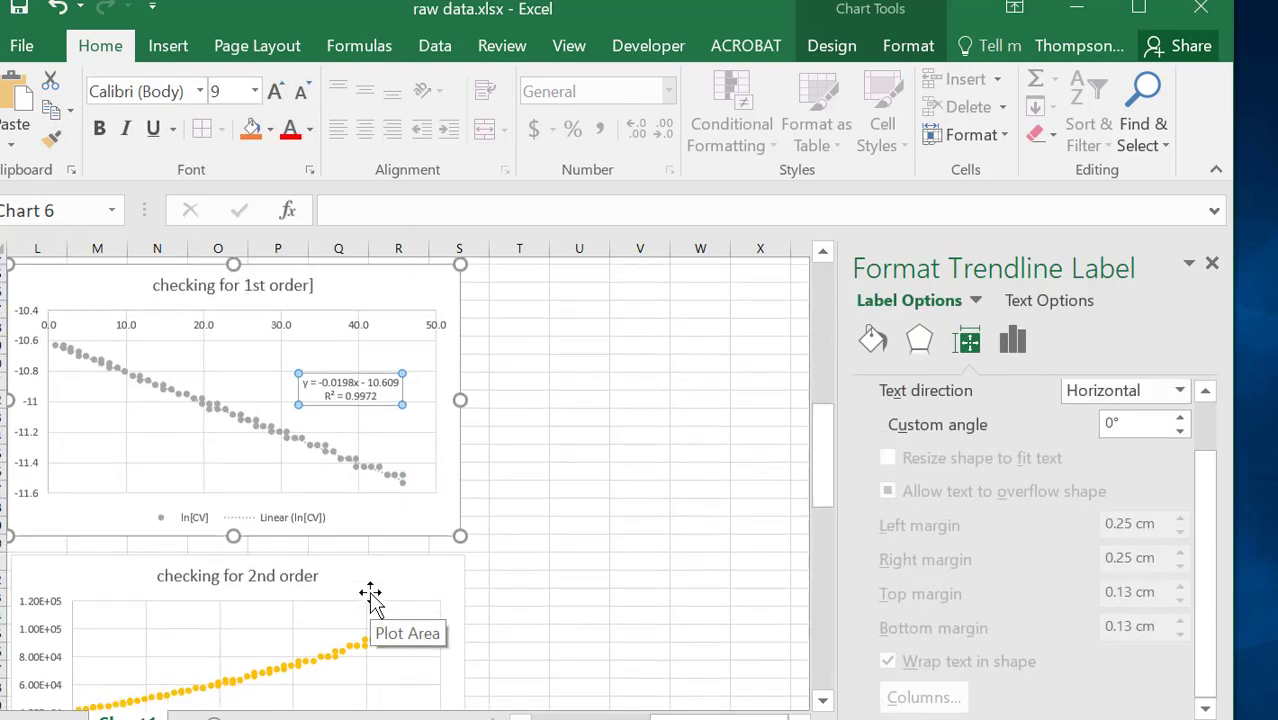
Add a linear trendline to the 1/[CV] series in the "checking for 2nd order" chart.
scroll(370, 595, down, 1)
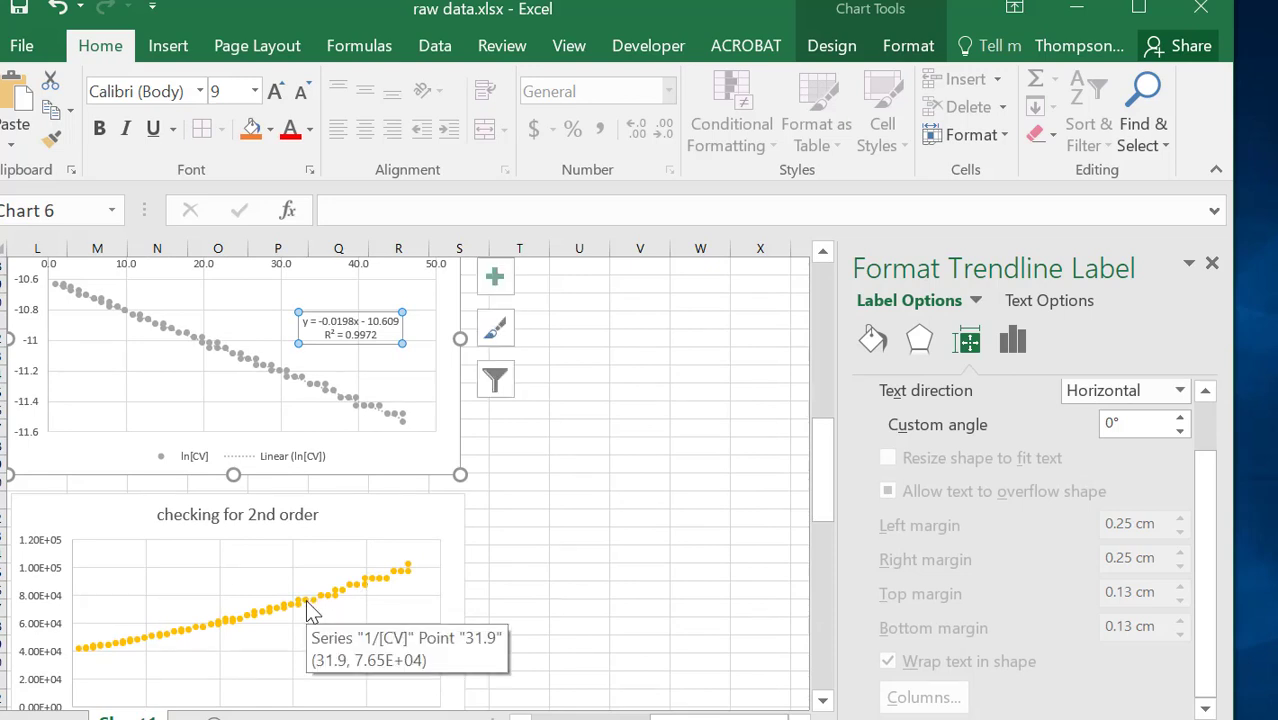
right_click(308, 606)
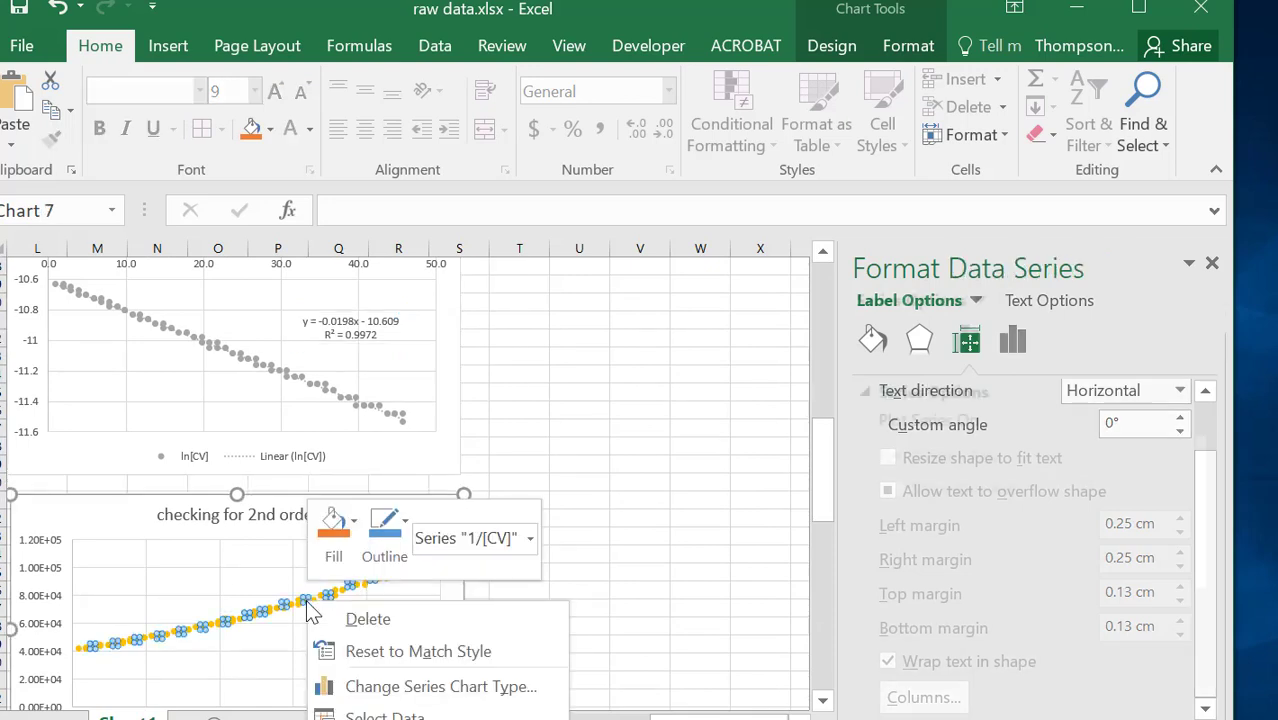
click(390, 719)
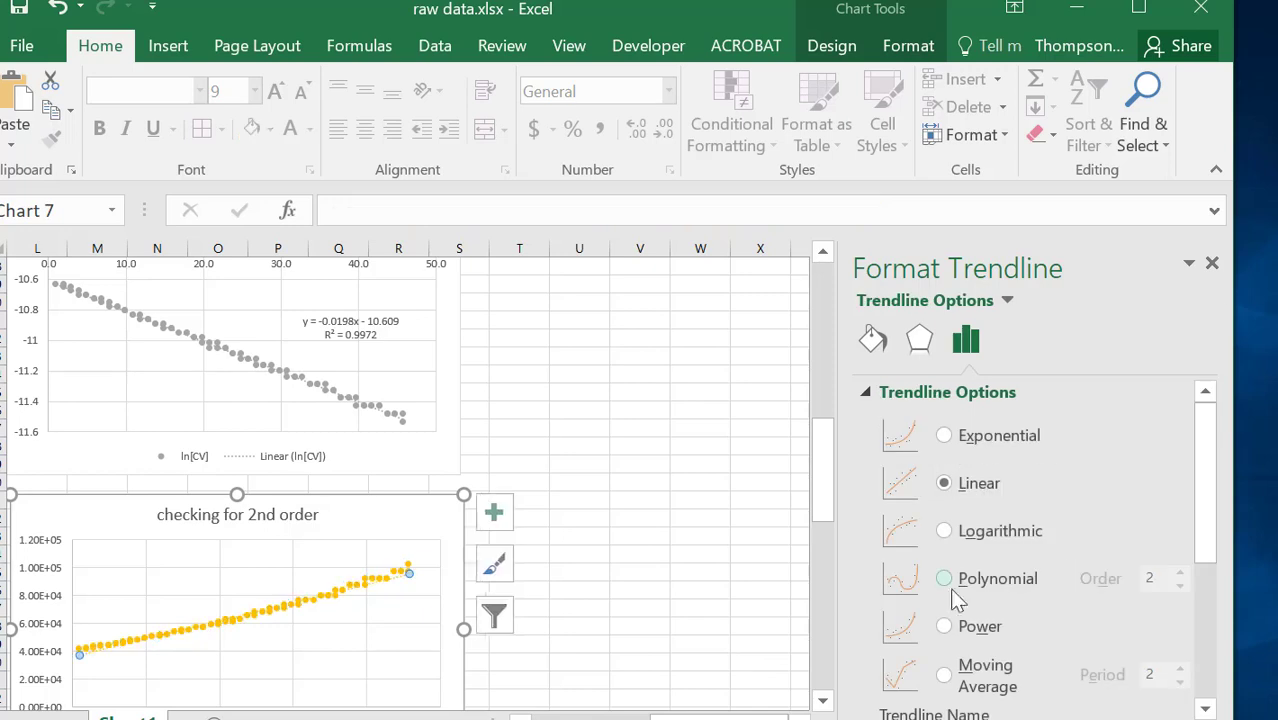
Display the 1/[CV] trendline's equation and R-squared value on the chart, and move their label clear above the data points.
scroll(1006, 574, down, 3)
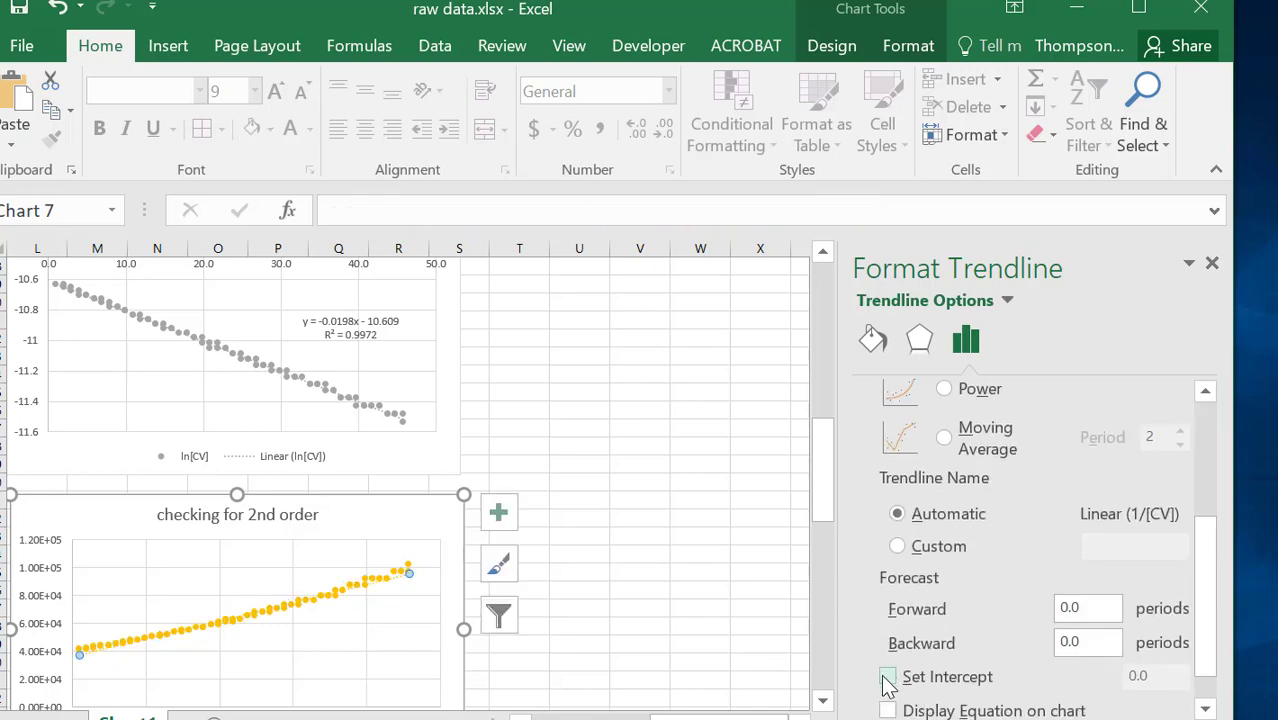
click(888, 710)
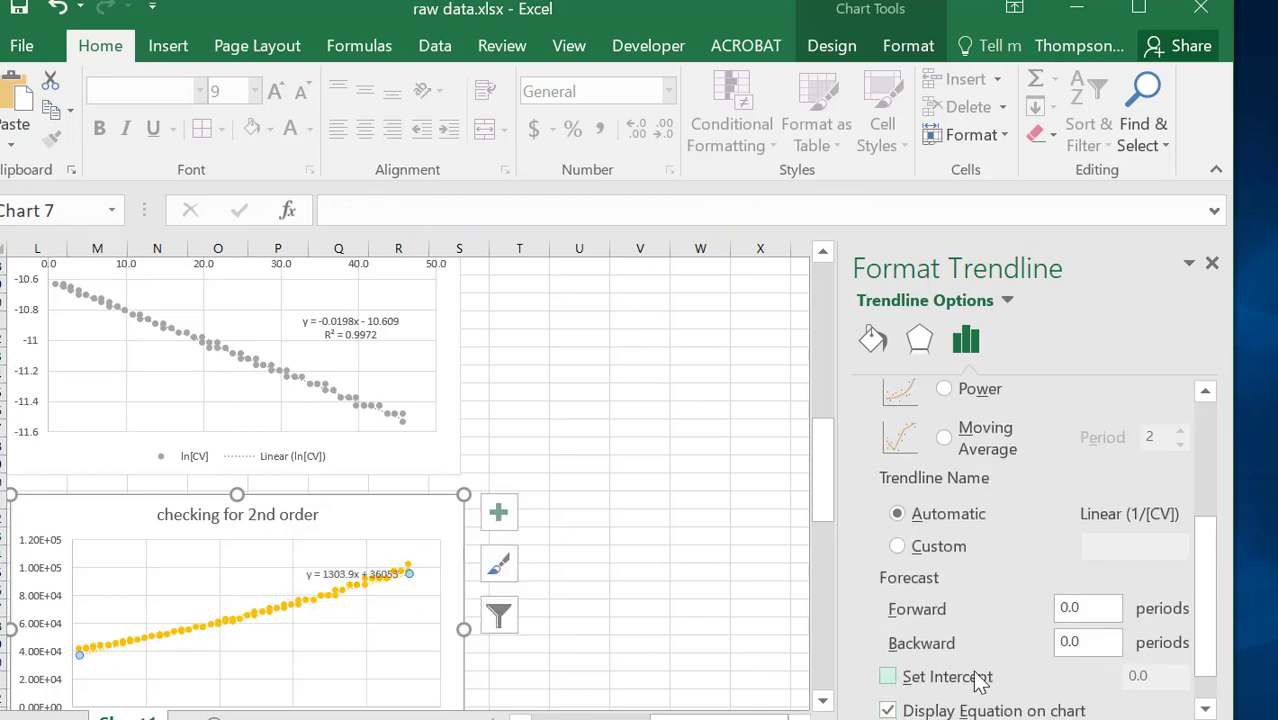
scroll(975, 680, down, 1)
click(888, 700)
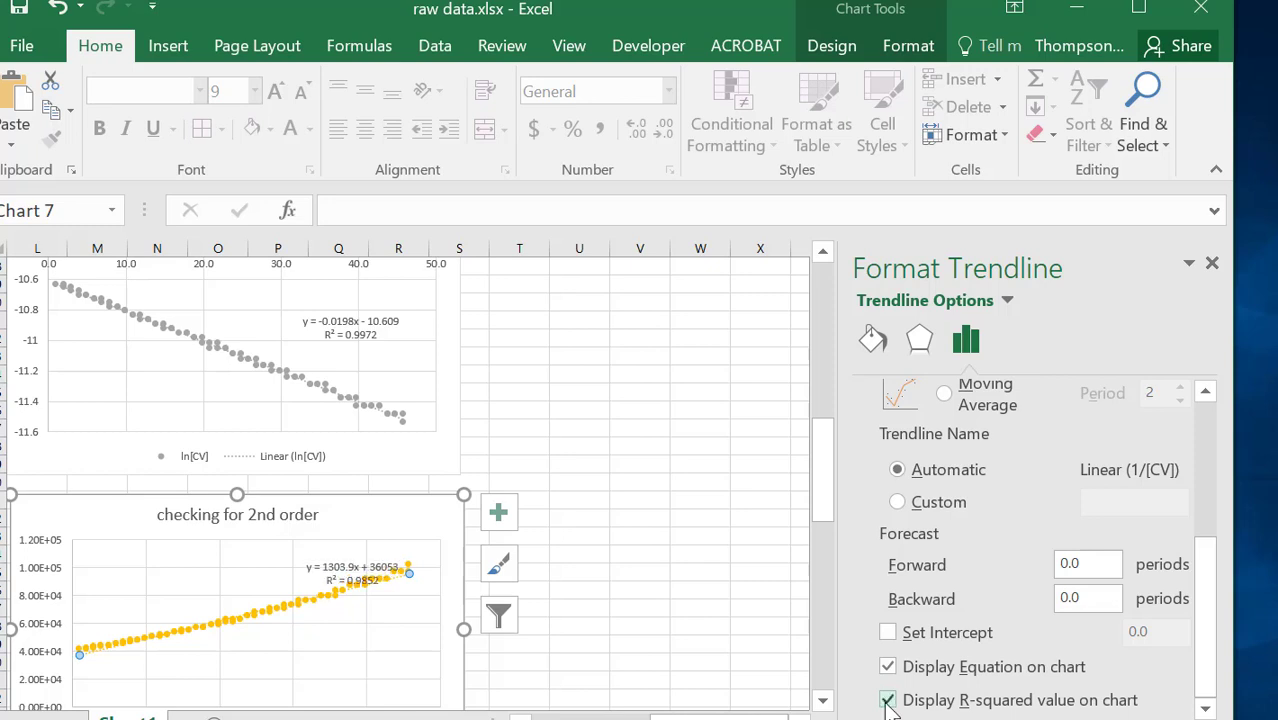
drag(354, 540, 185, 565)
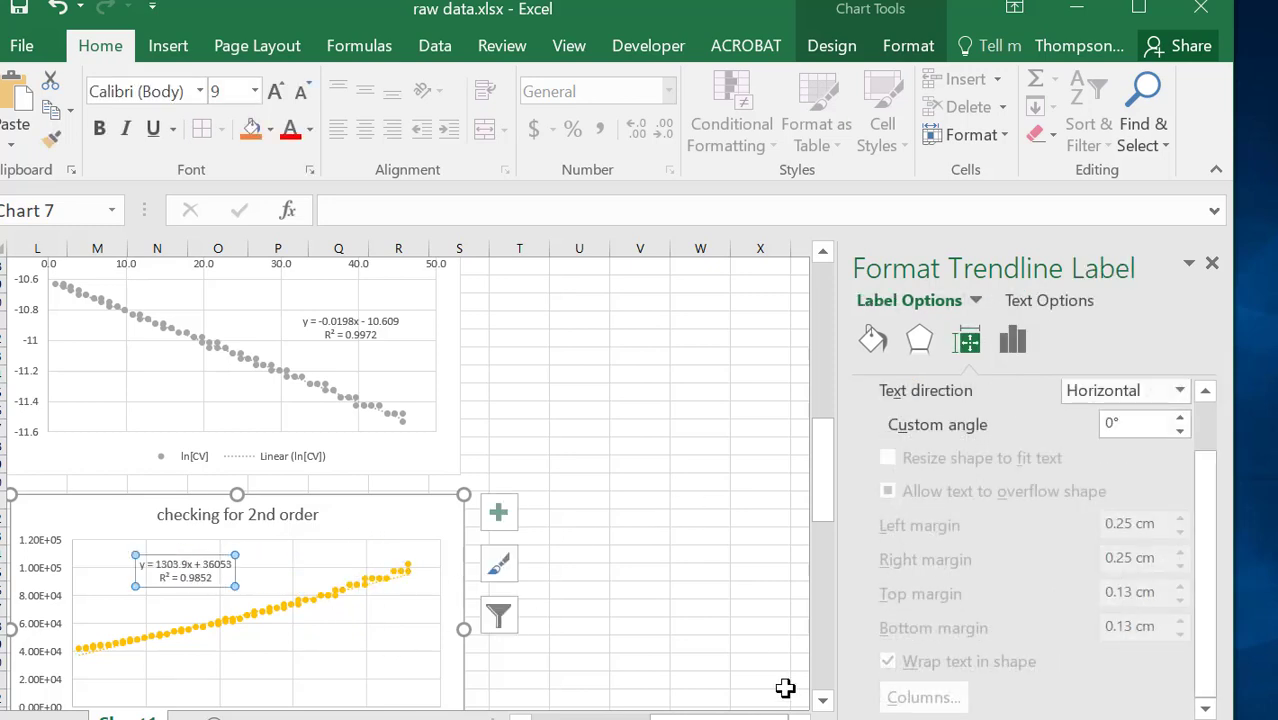
Compare the R-squared values of the zero-, 1st- and 2nd-order trendlines across the three charts.
ctrl+scroll(787, 536, down, 4)
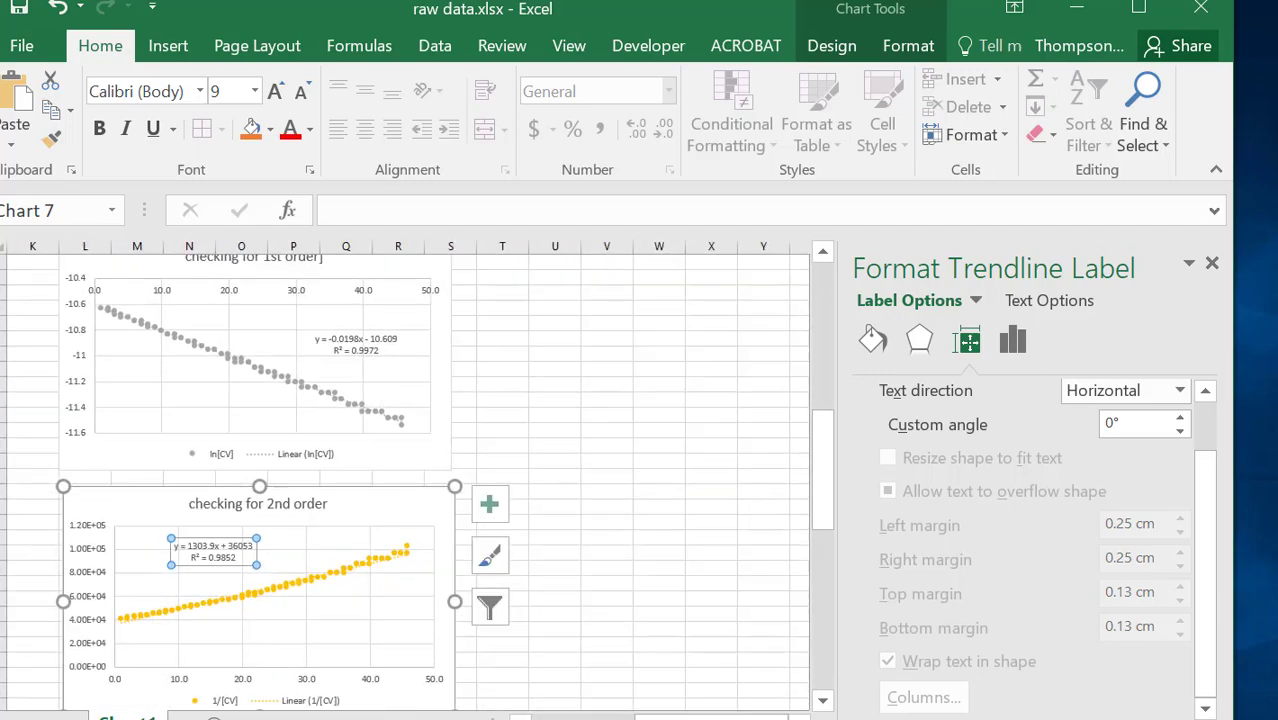
scroll(787, 536, up, 3)
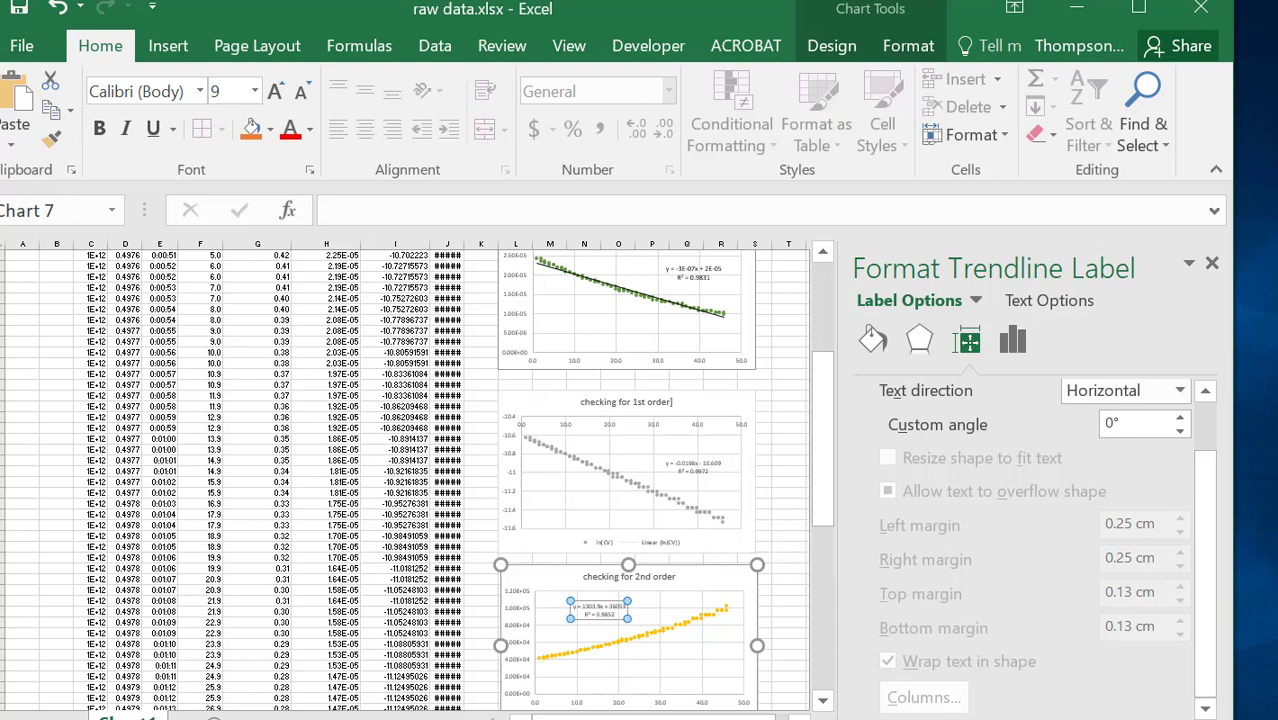
ctrl+scroll(417, 476, up, 2)
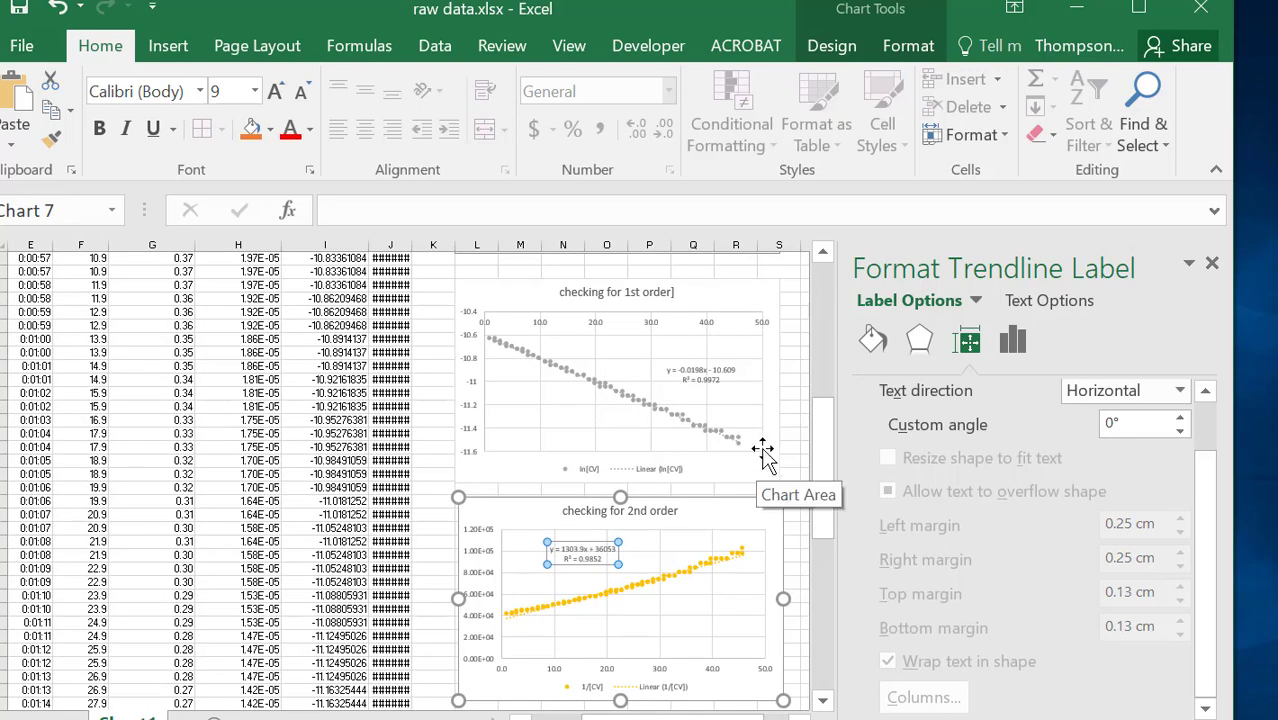
scroll(763, 455, up, 4)
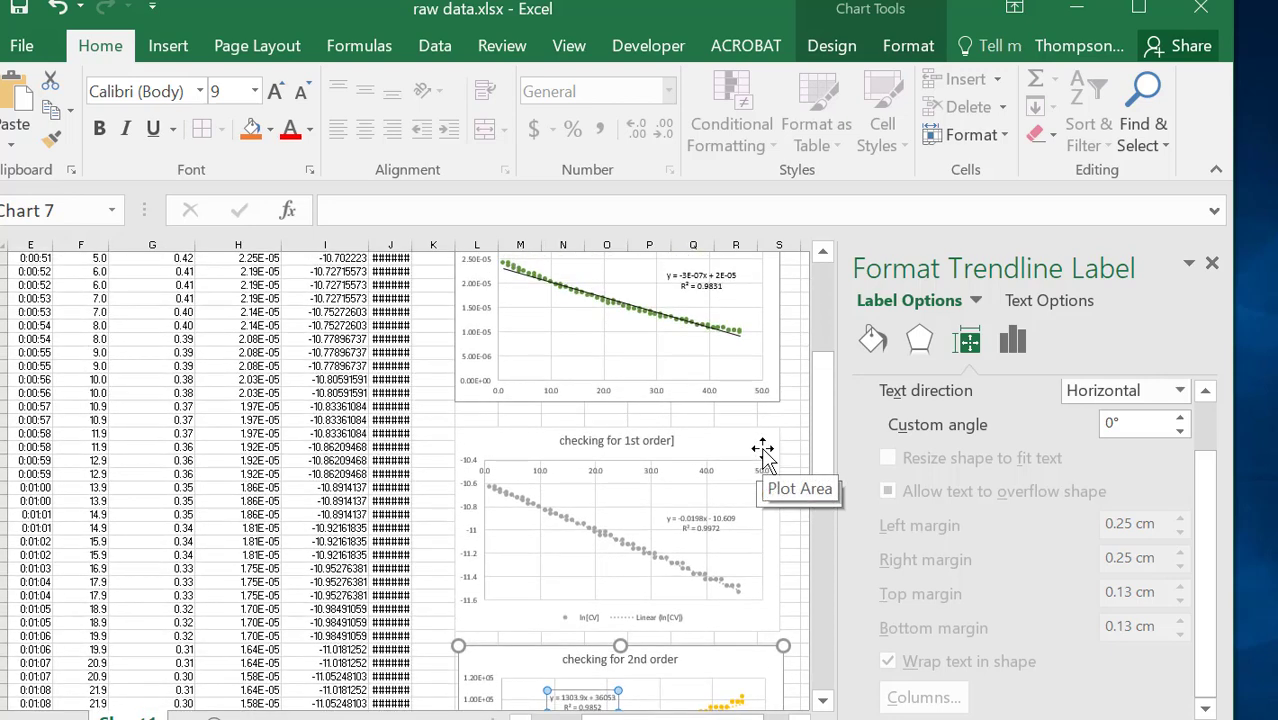
scroll(763, 455, down, 3)
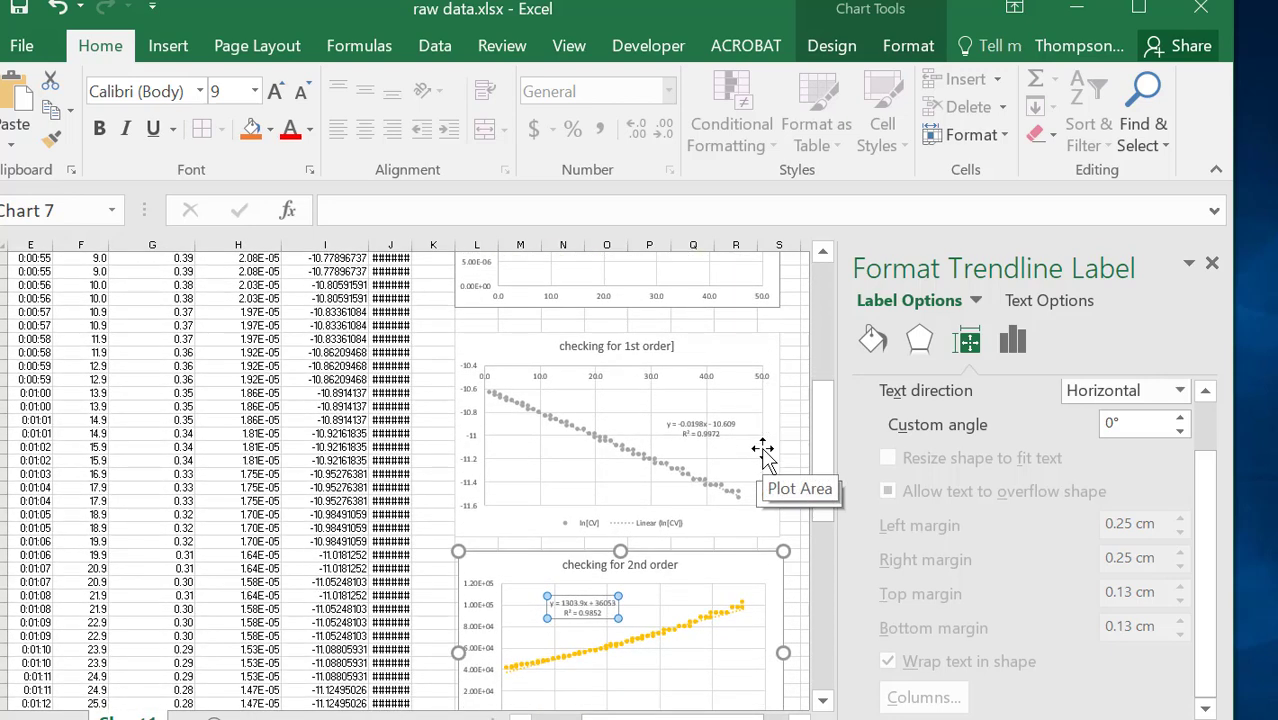
scroll(763, 455, down, 5)
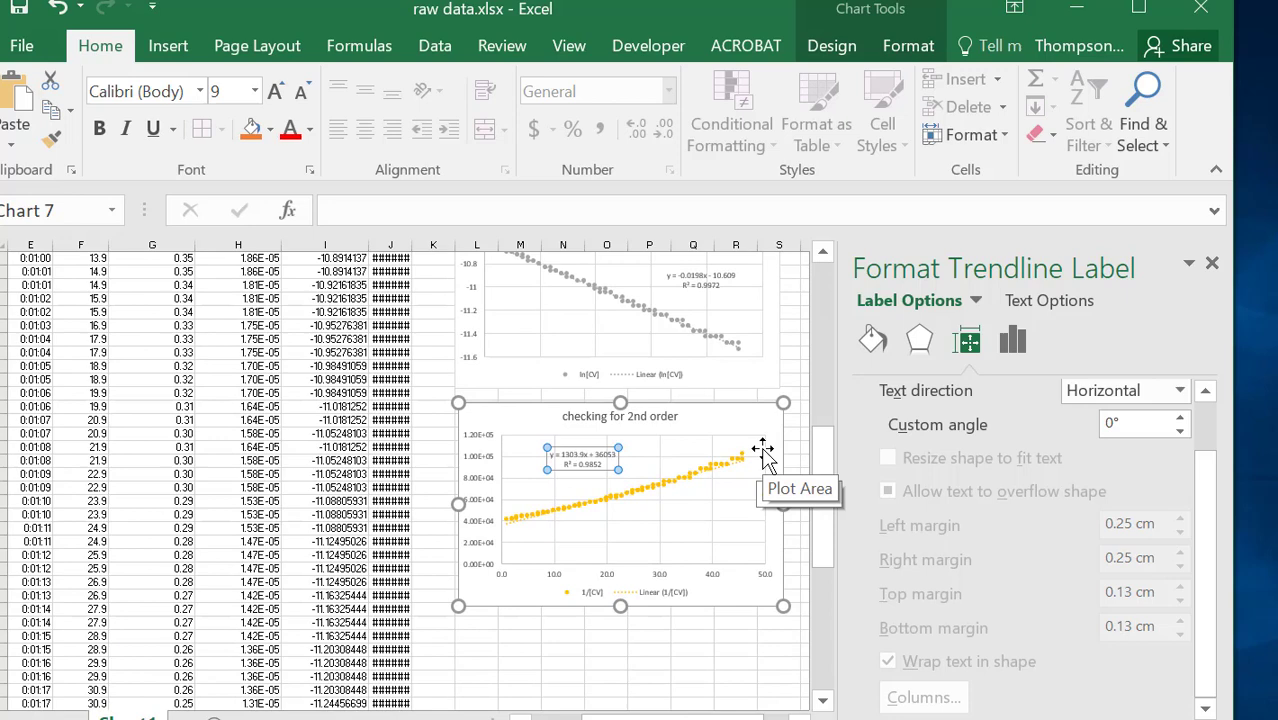
scroll(763, 455, up, 4)
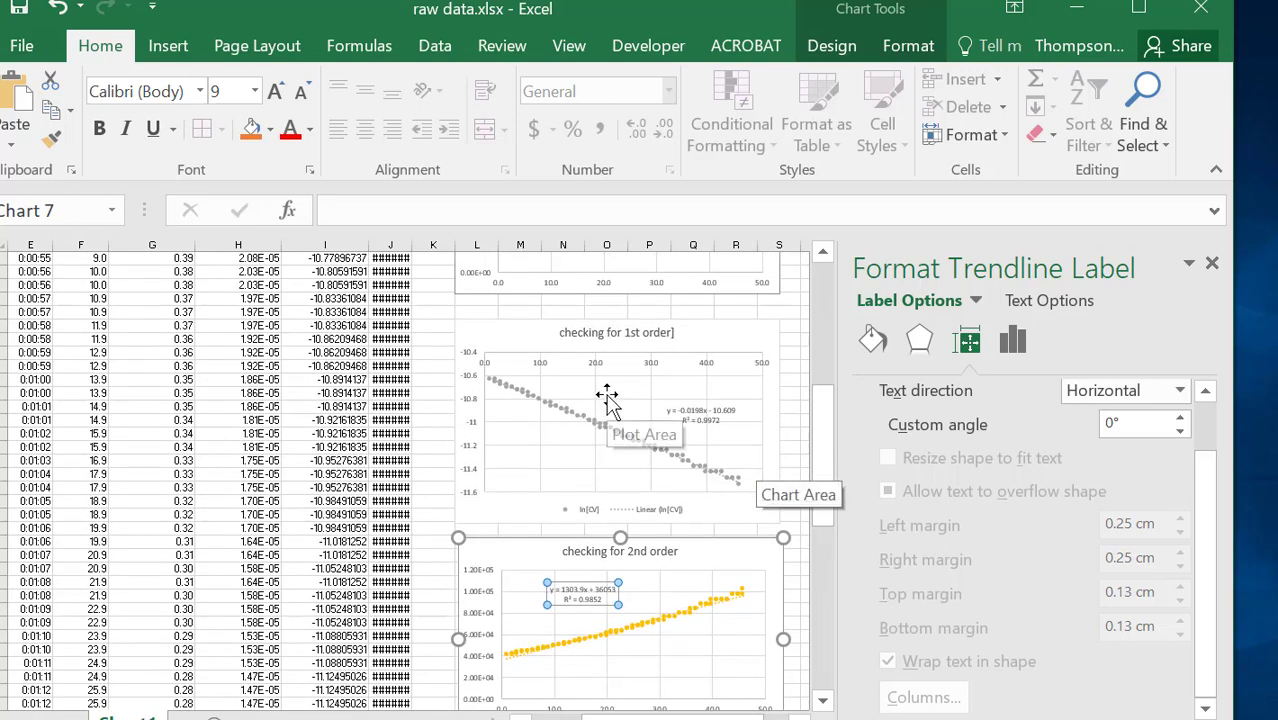
scroll(685, 470, down, 3)
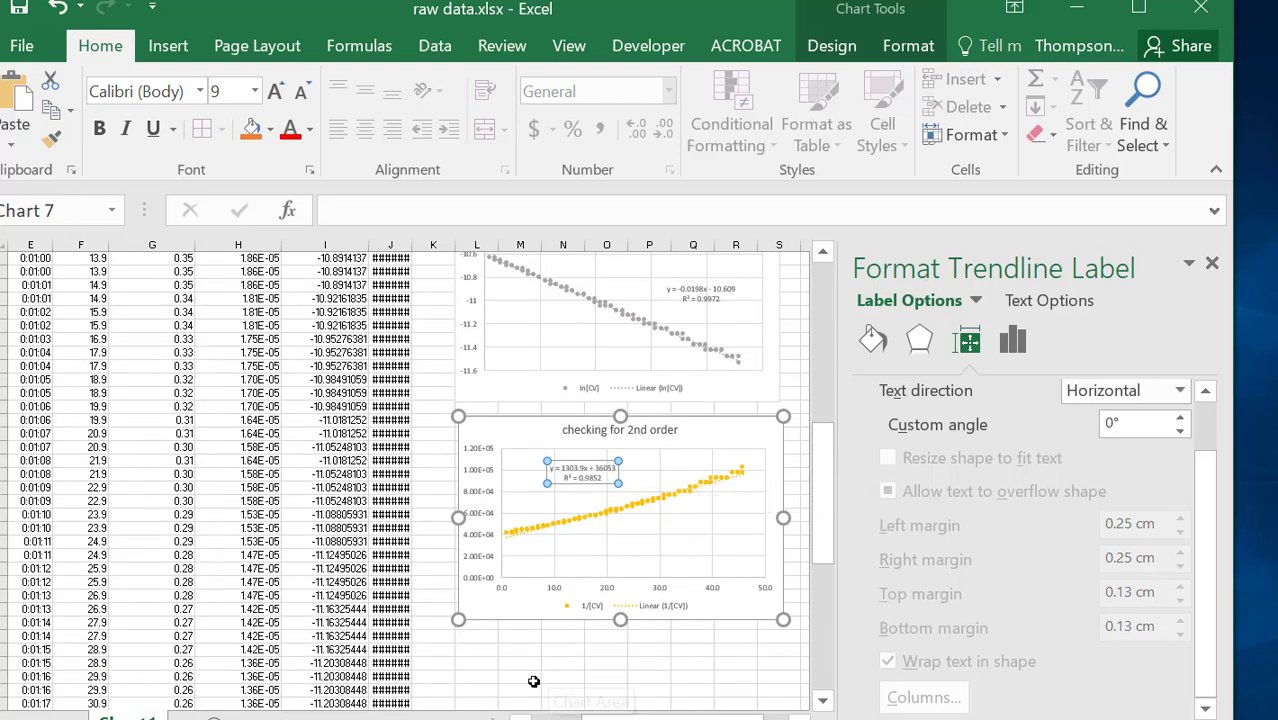
Enter the rate law "Rate = .0198 [CV]" in cell L68 below the 2nd-order chart.
click(488, 652)
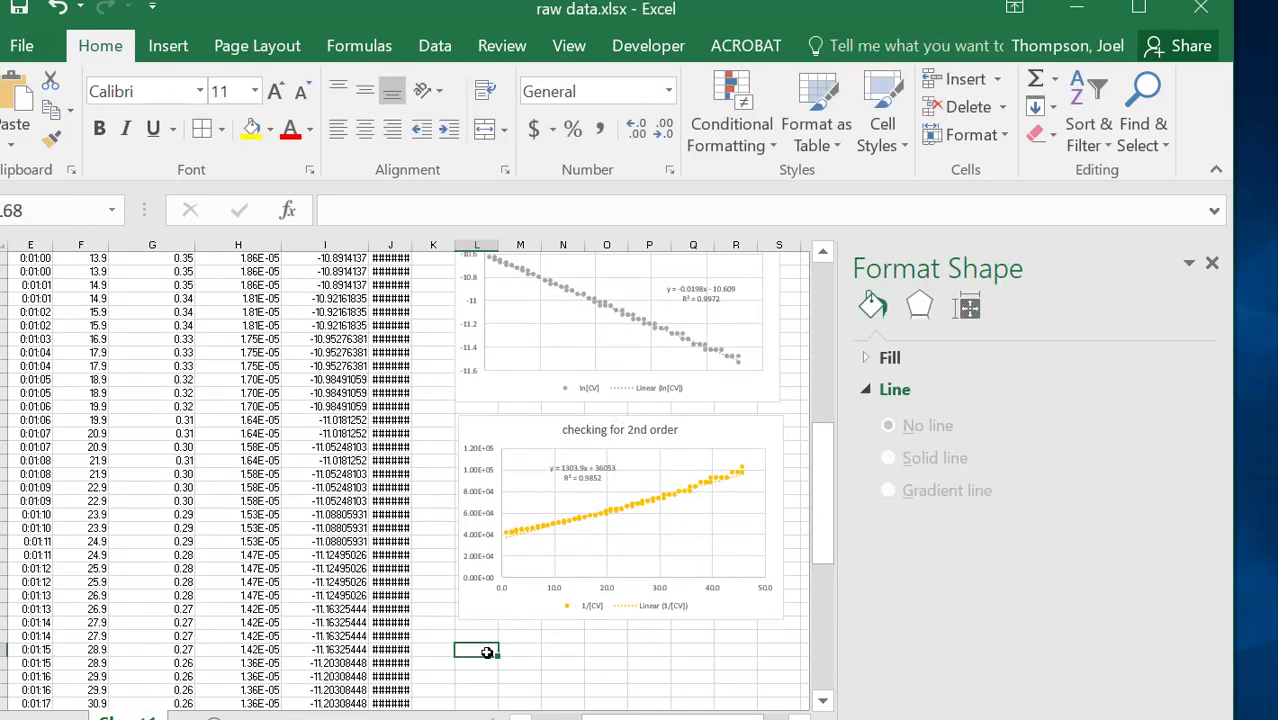
text(Rate =)
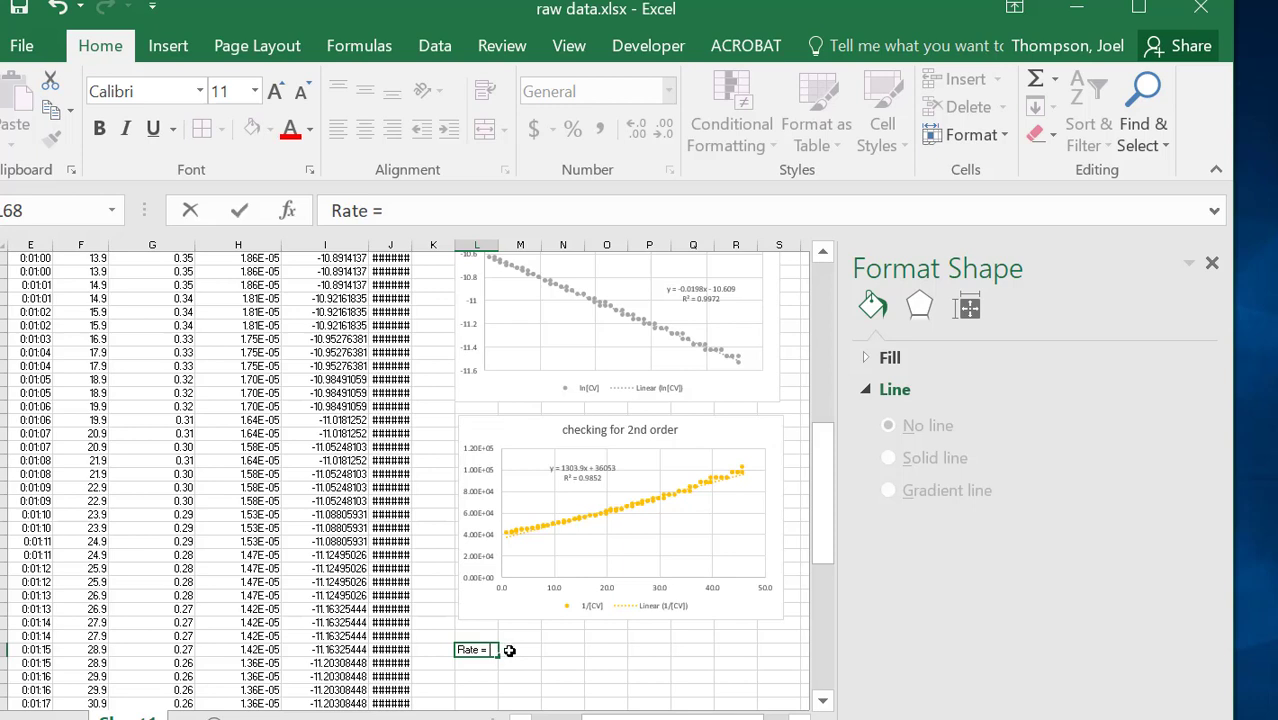
key(Tab)
click(467, 661)
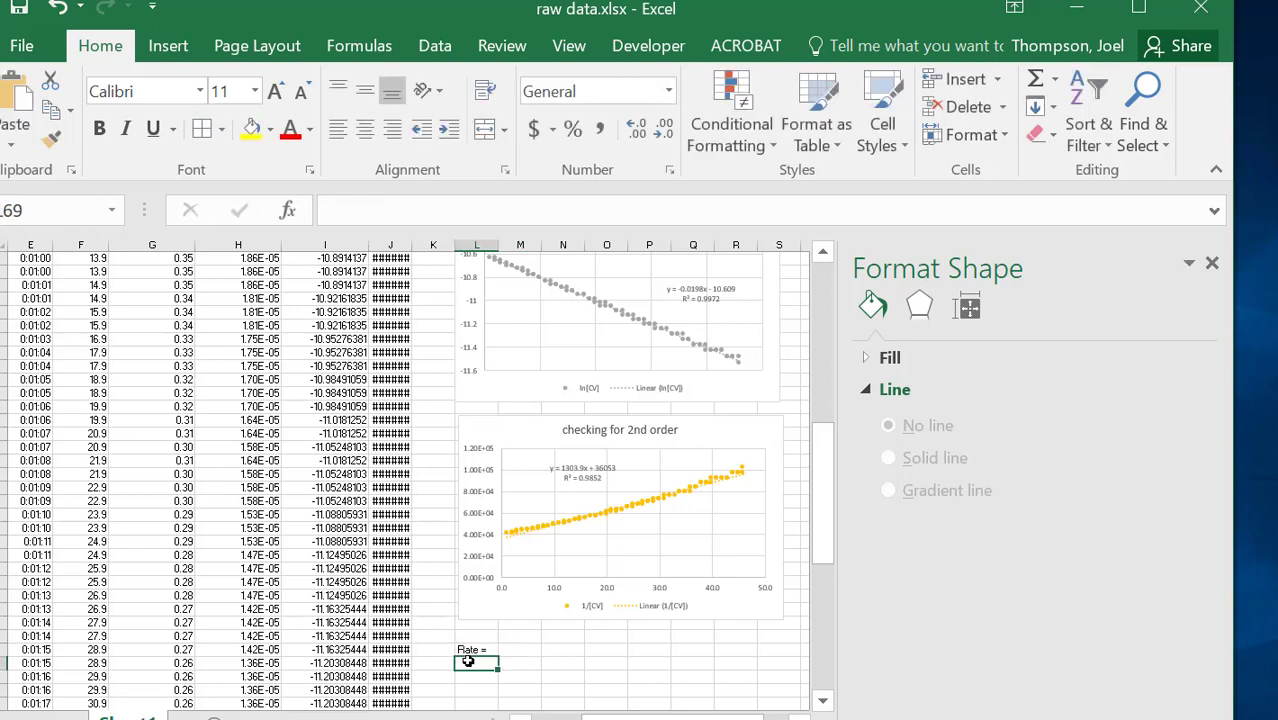
click(465, 650)
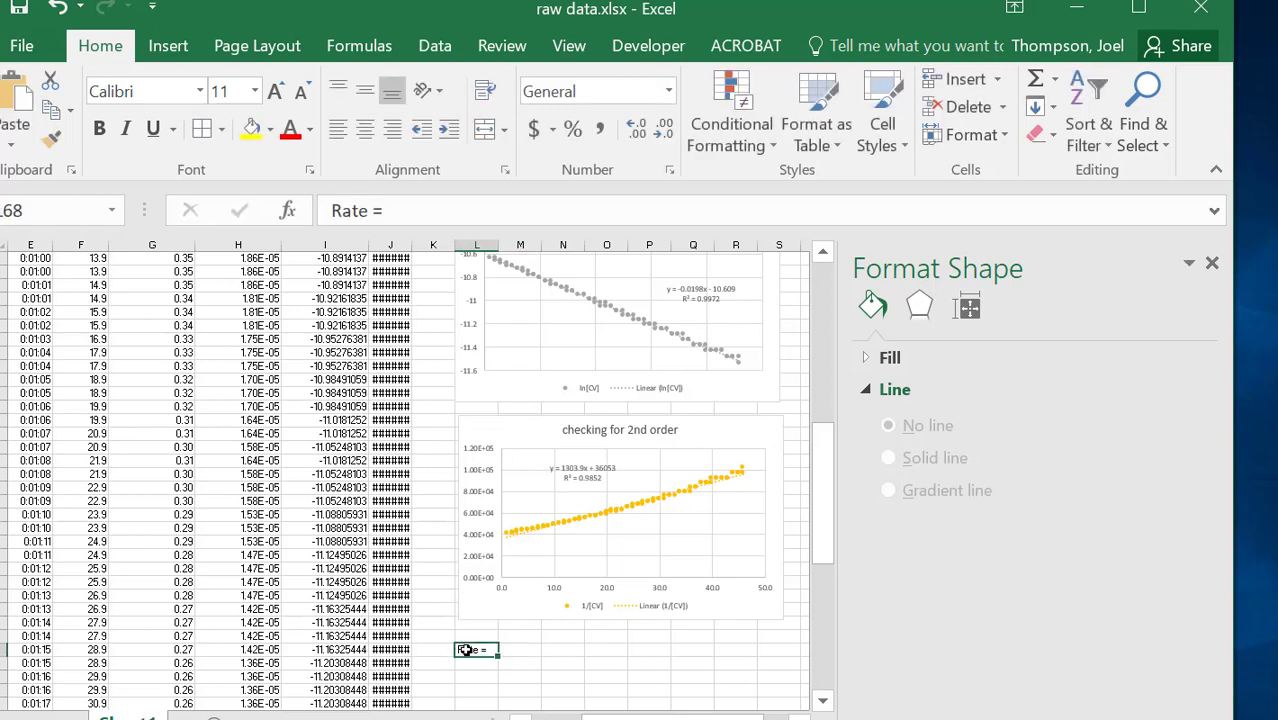
click(400, 210)
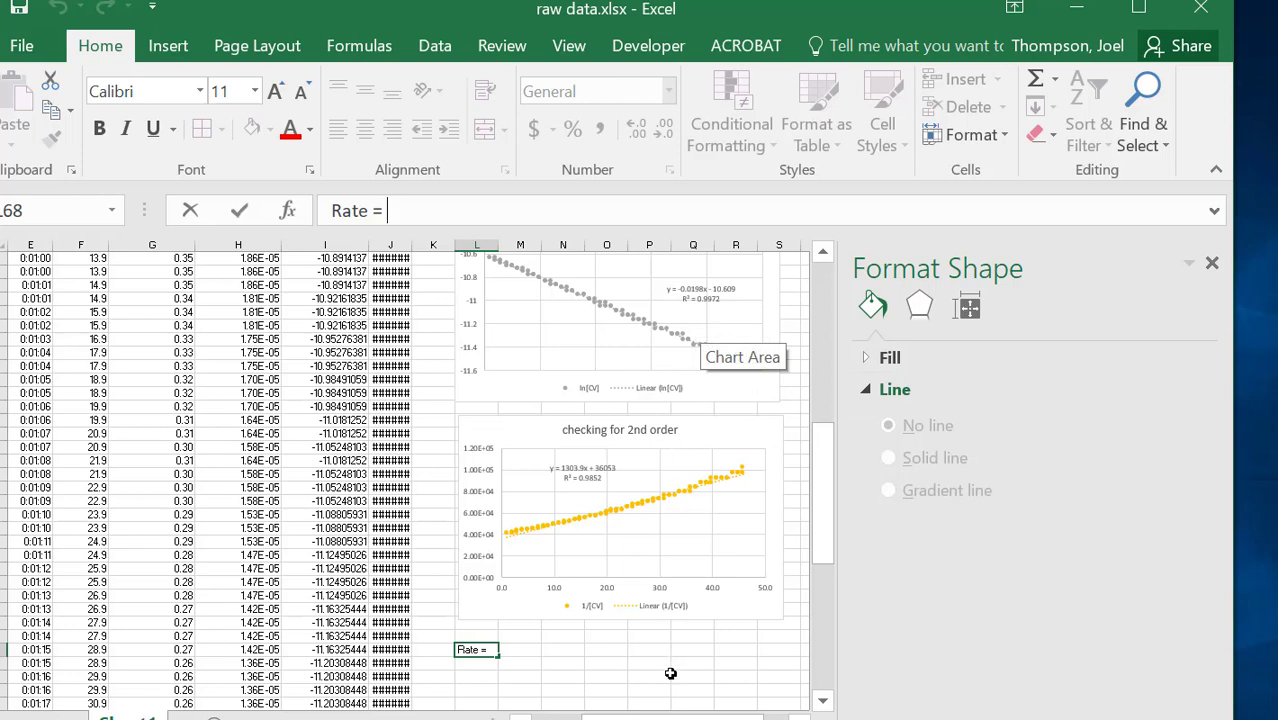
text(.0198)
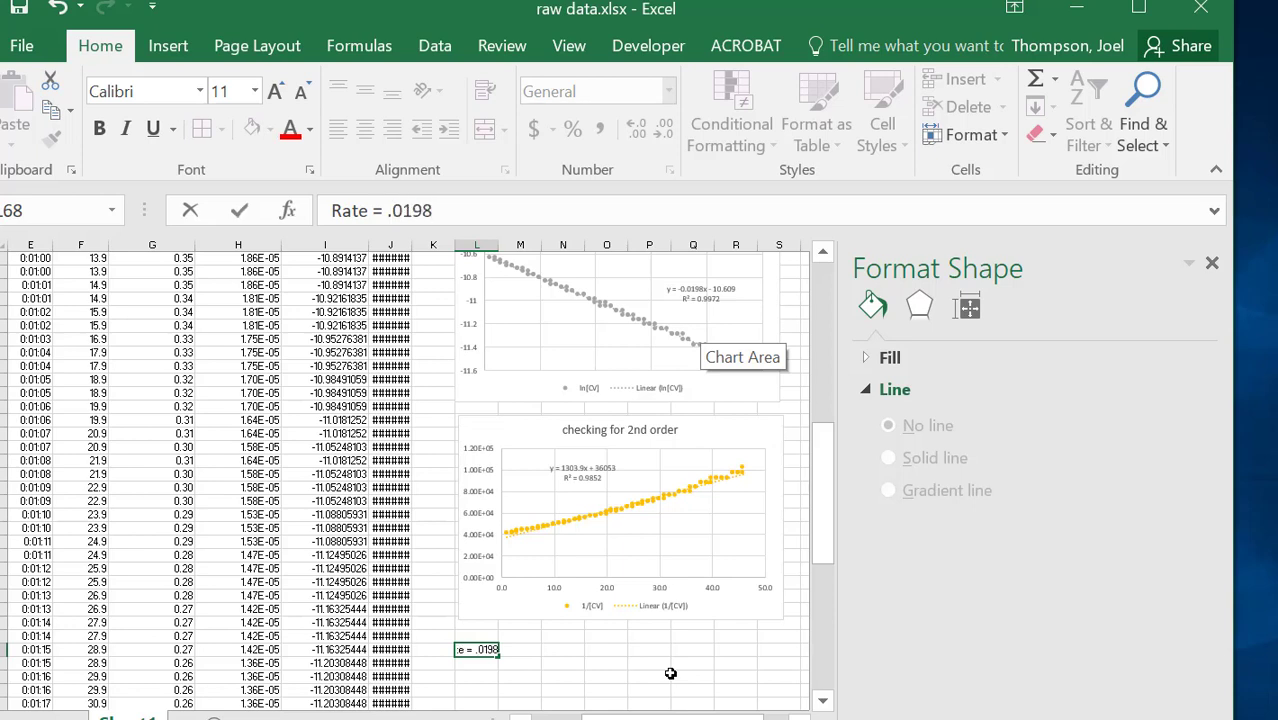
text( [CV])
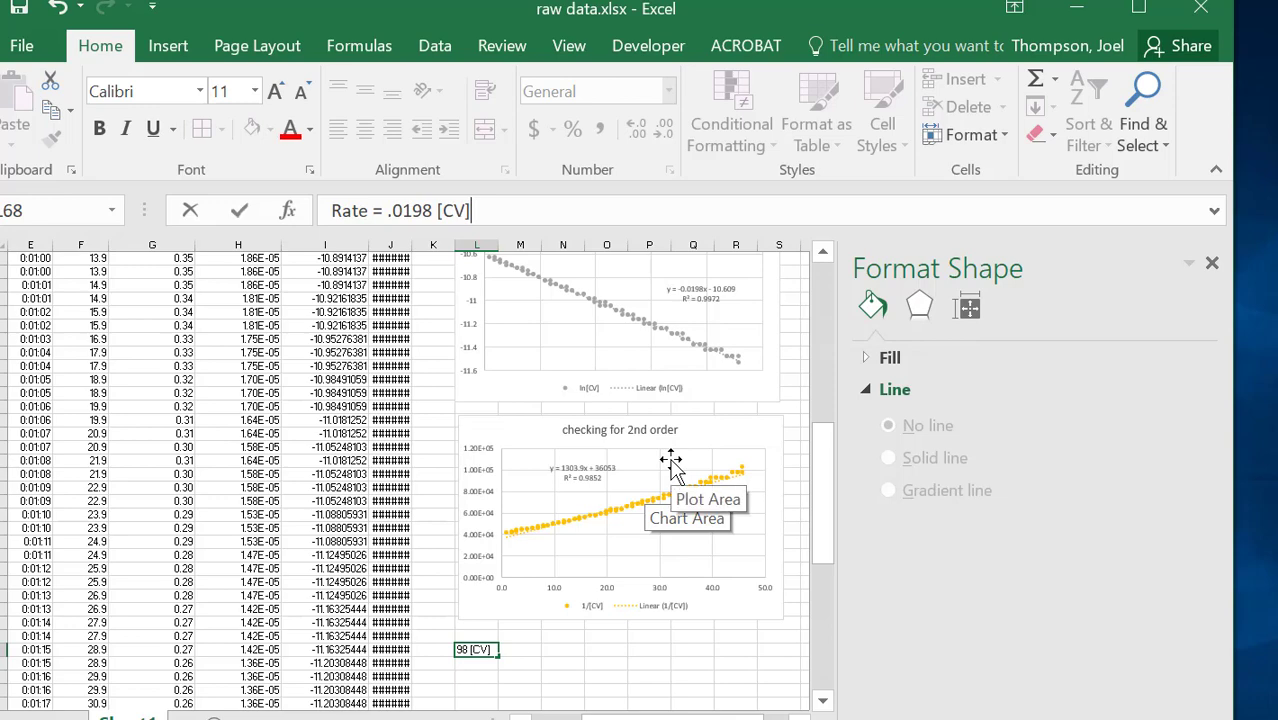
key(Return)
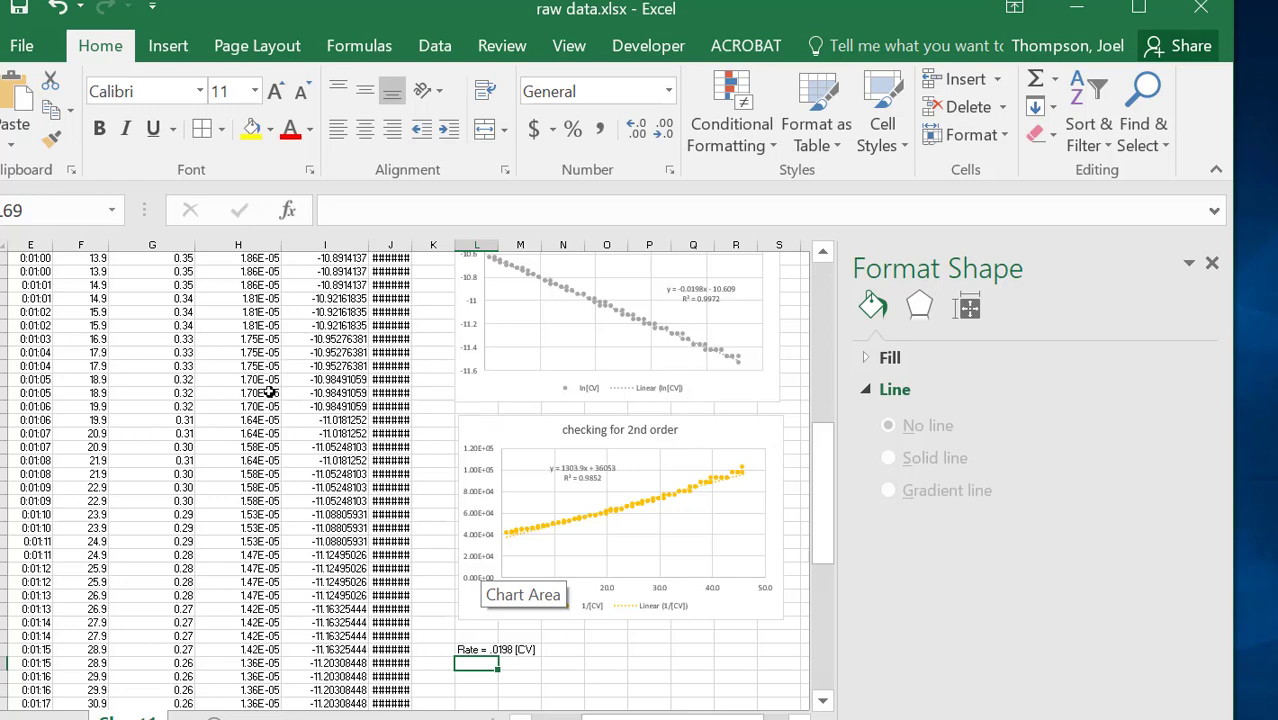
Widen column J until the 1/[CV] values fit in their cells.
scroll(284, 369, up, 13)
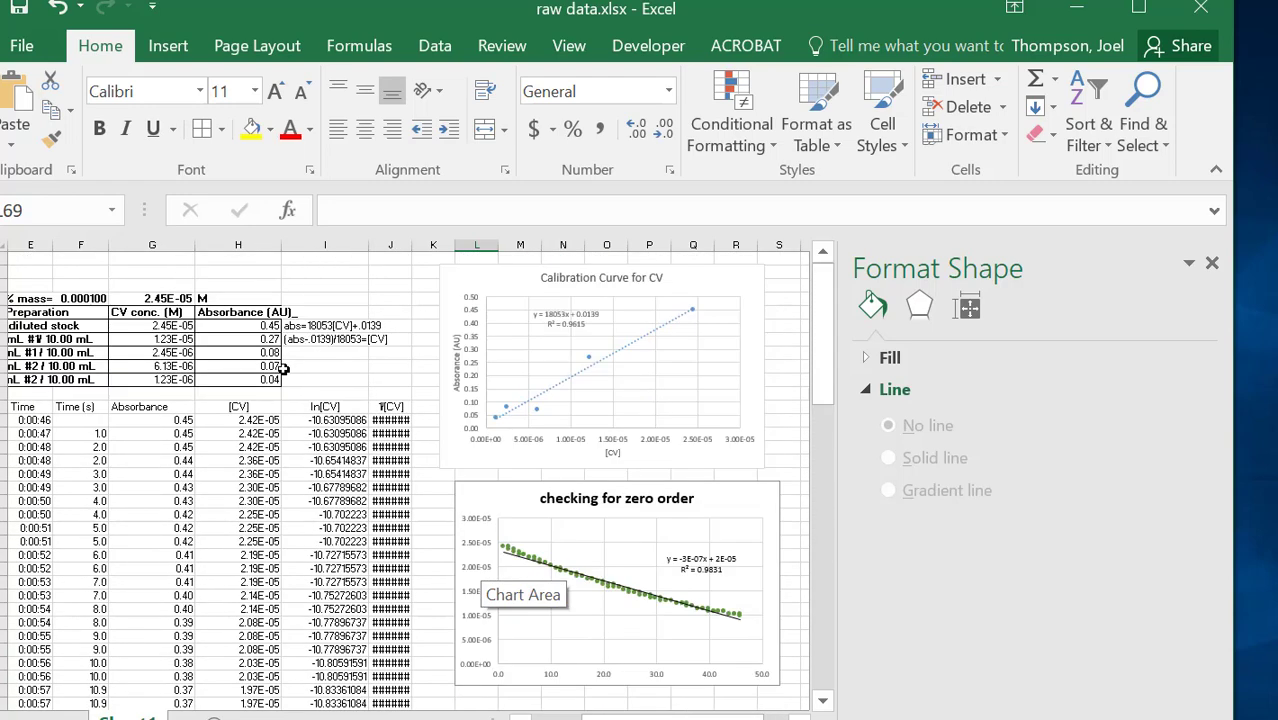
click(397, 450)
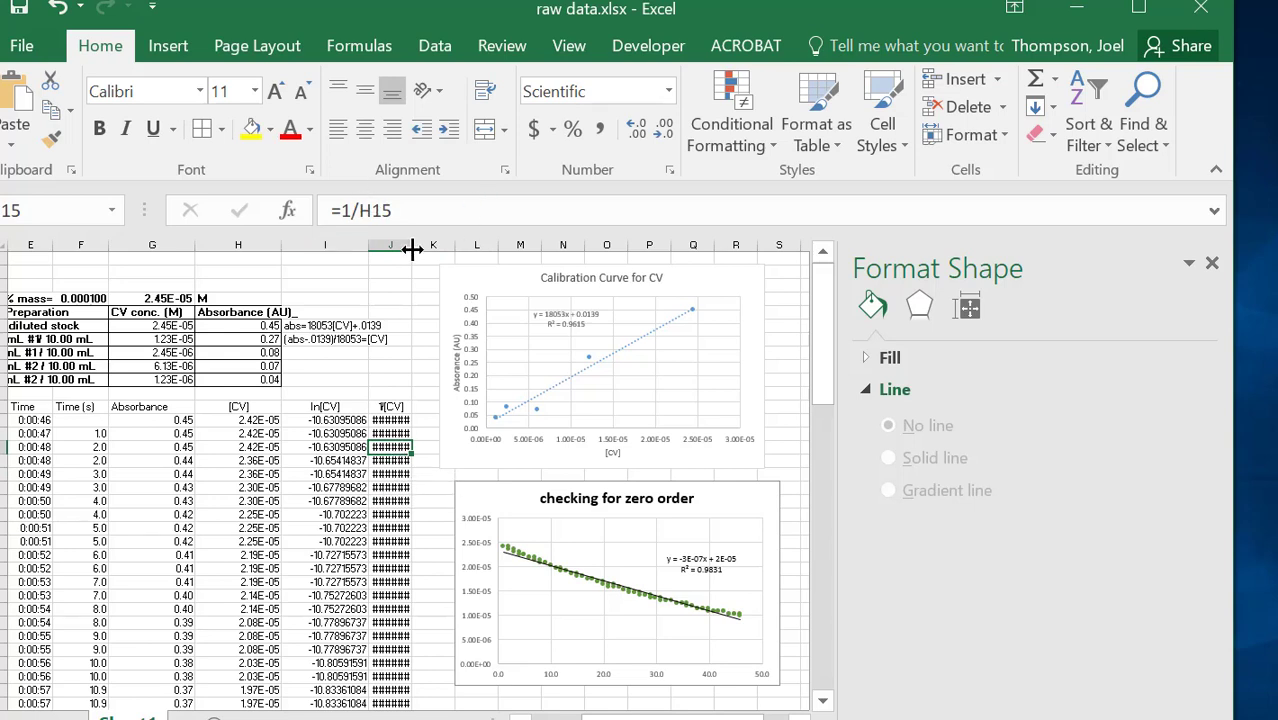
drag(412, 249, 436, 249)
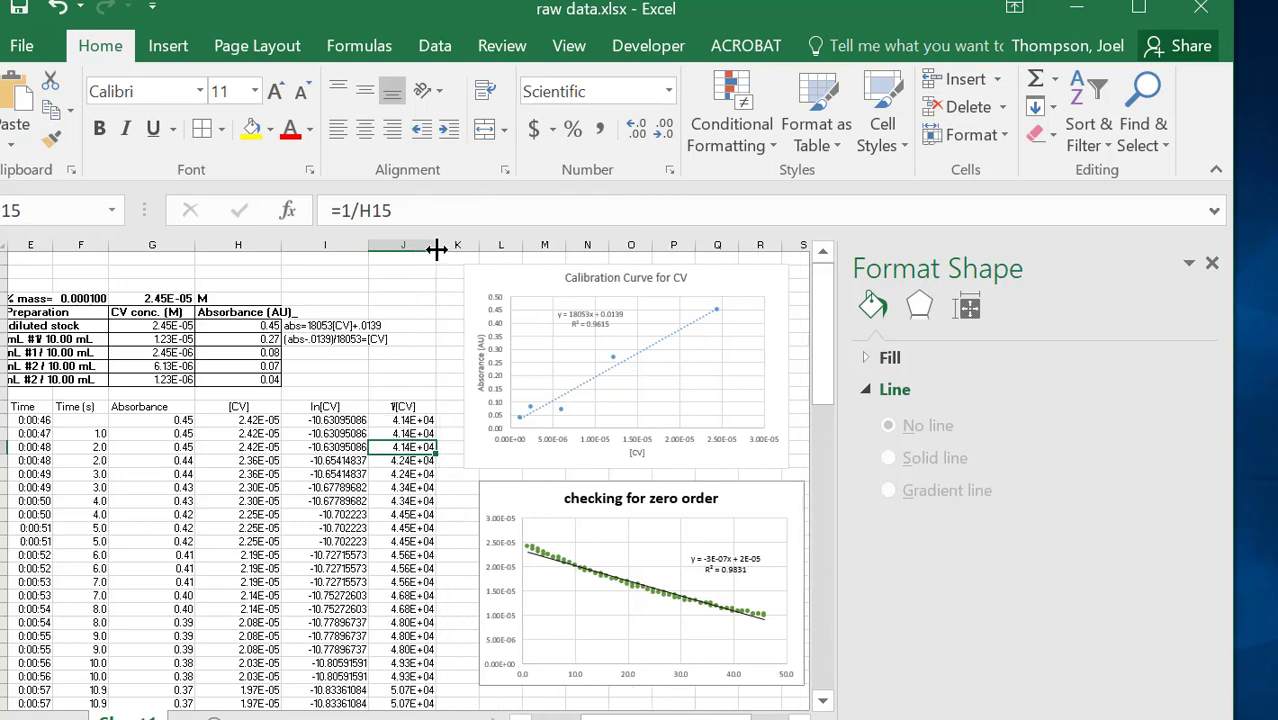
drag(323, 238, 403, 262)
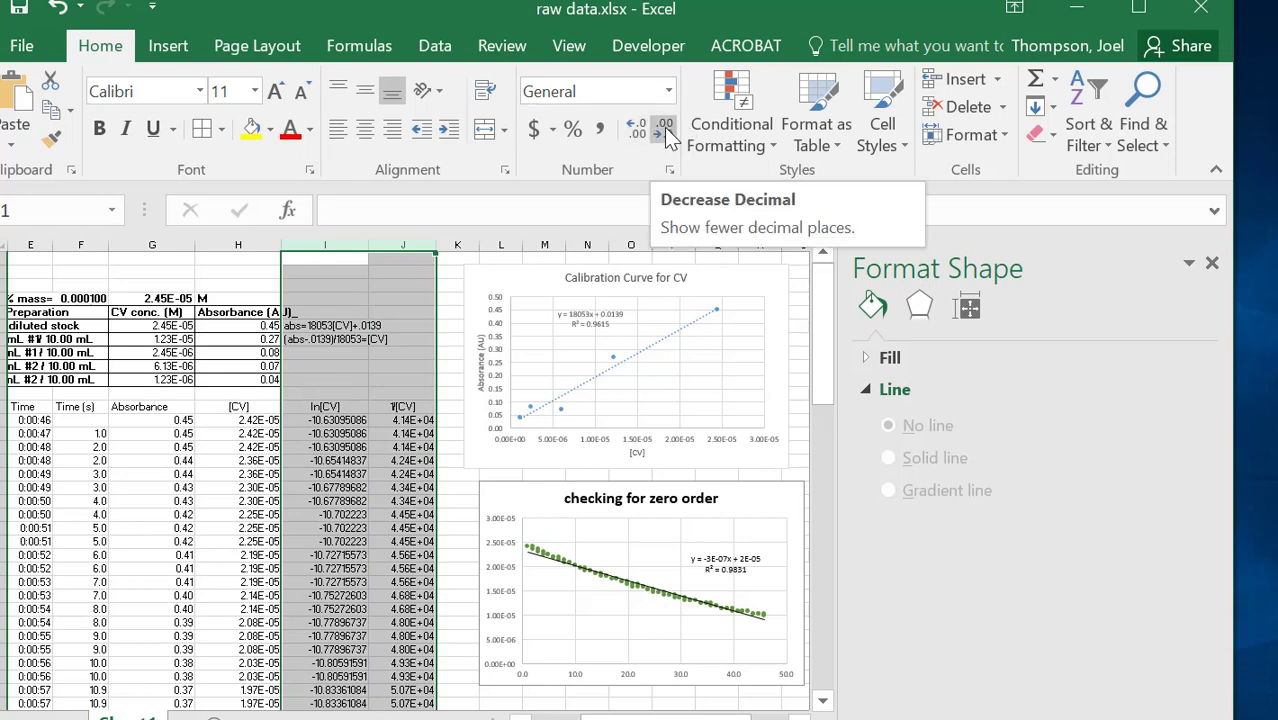
drag(314, 421, 390, 432)
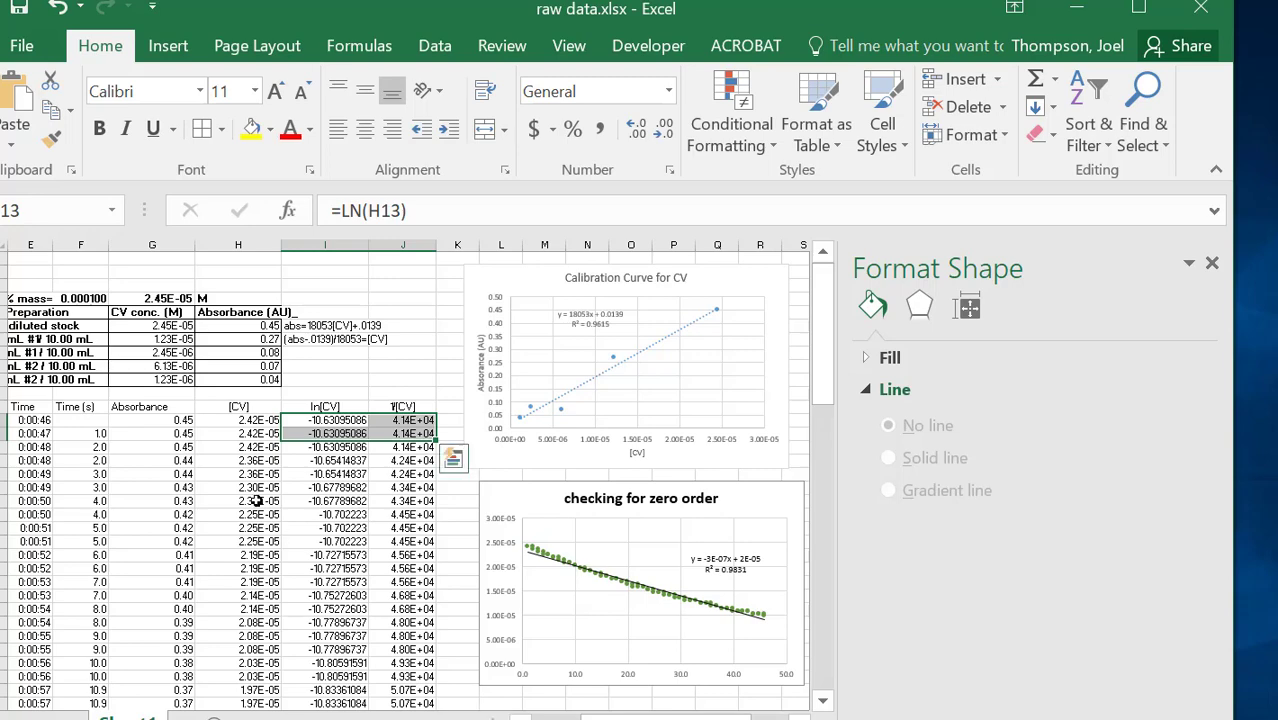
Review the finished sheet: the data table, the calibration curve, the three reaction-order charts and the rate law.
scroll(260, 467, left, 3)
scroll(260, 467, right, 3)
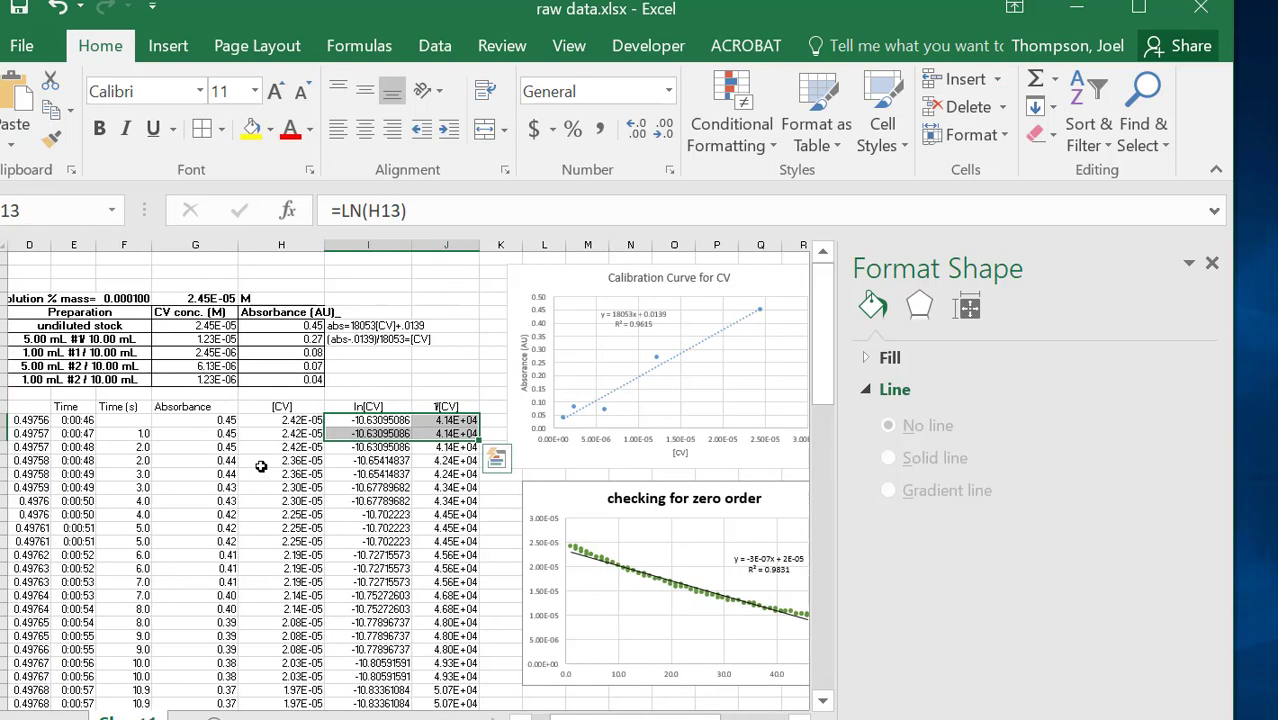
scroll(686, 345, right, 2)
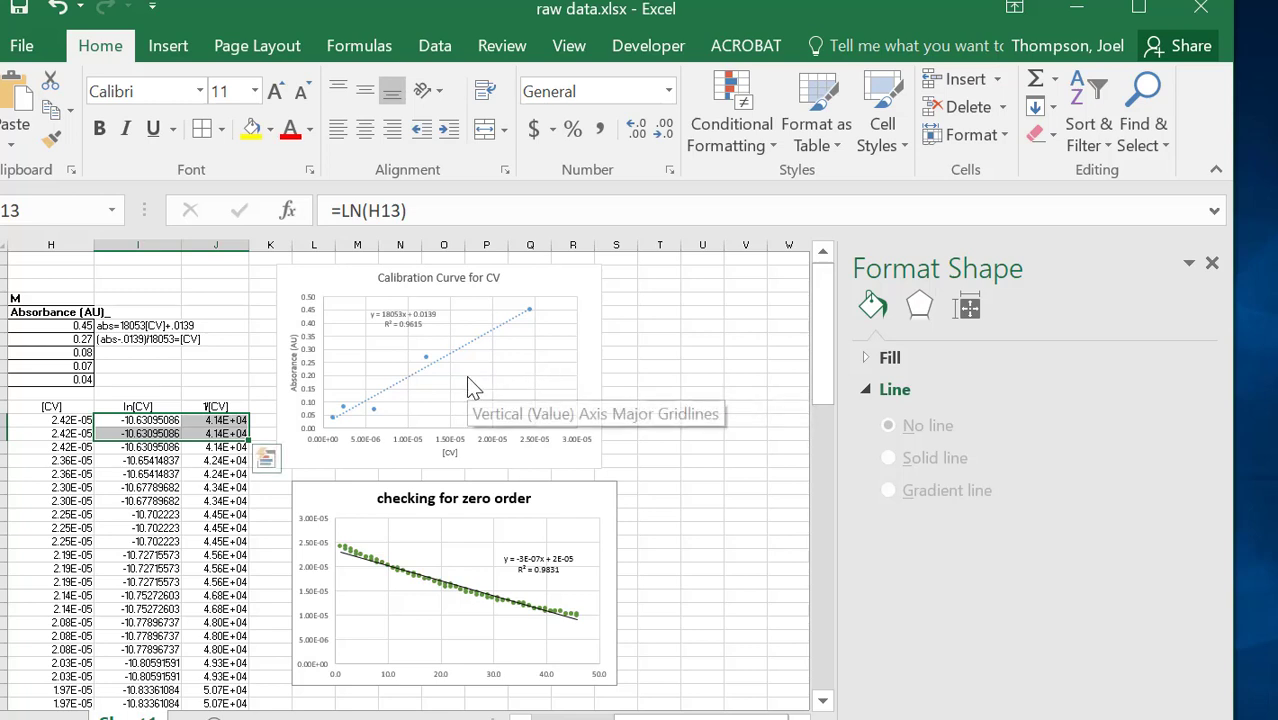
scroll(396, 514, left, 4)
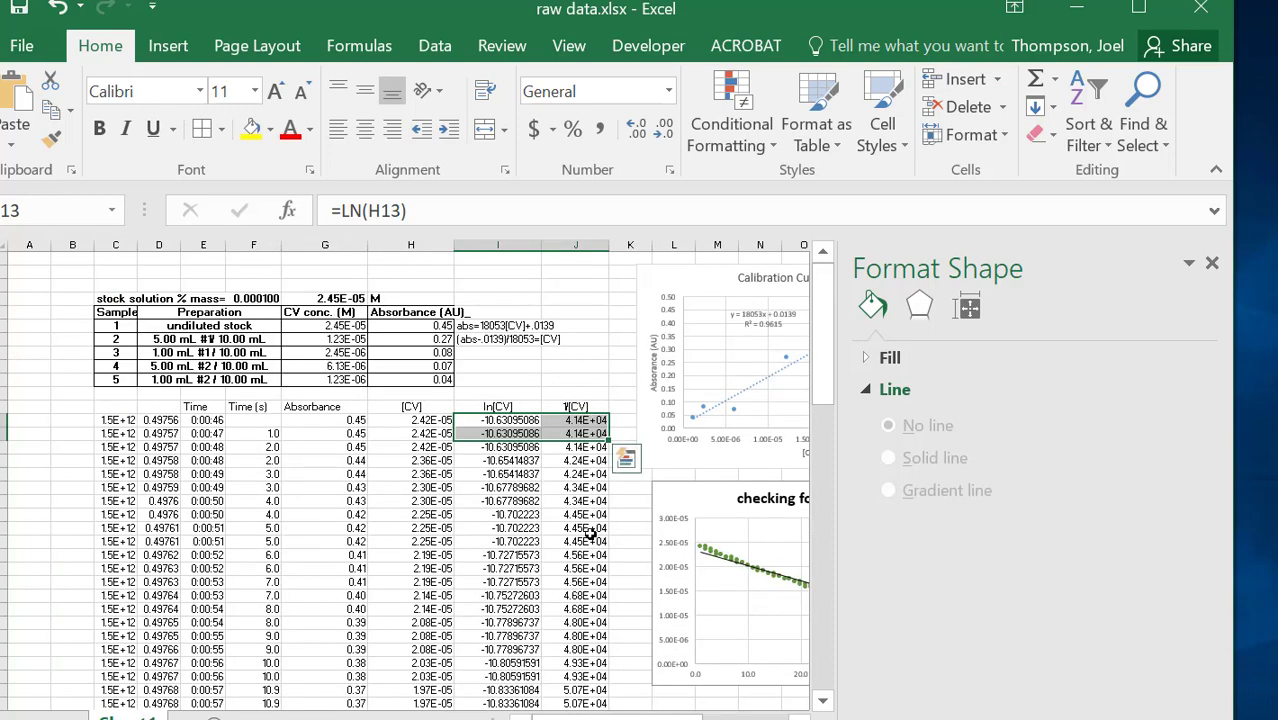
scroll(588, 530, right, 4)
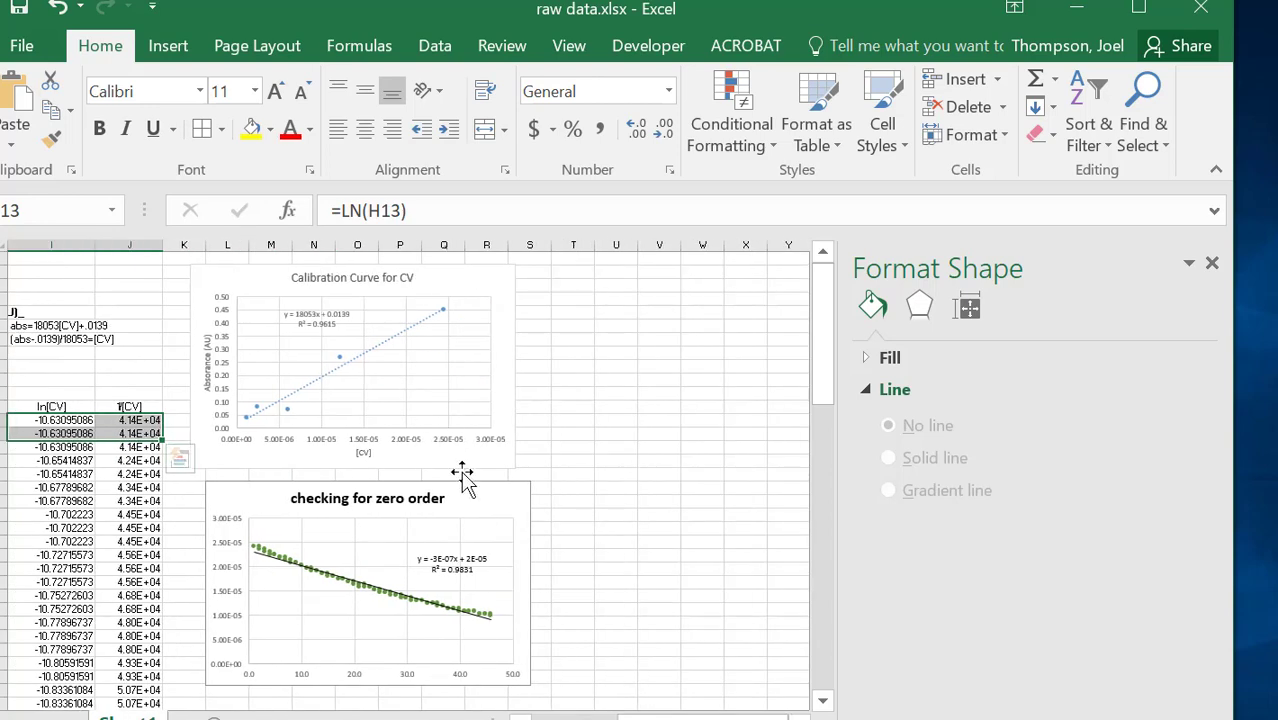
scroll(462, 458, down, 1)
scroll(463, 460, down, 1)
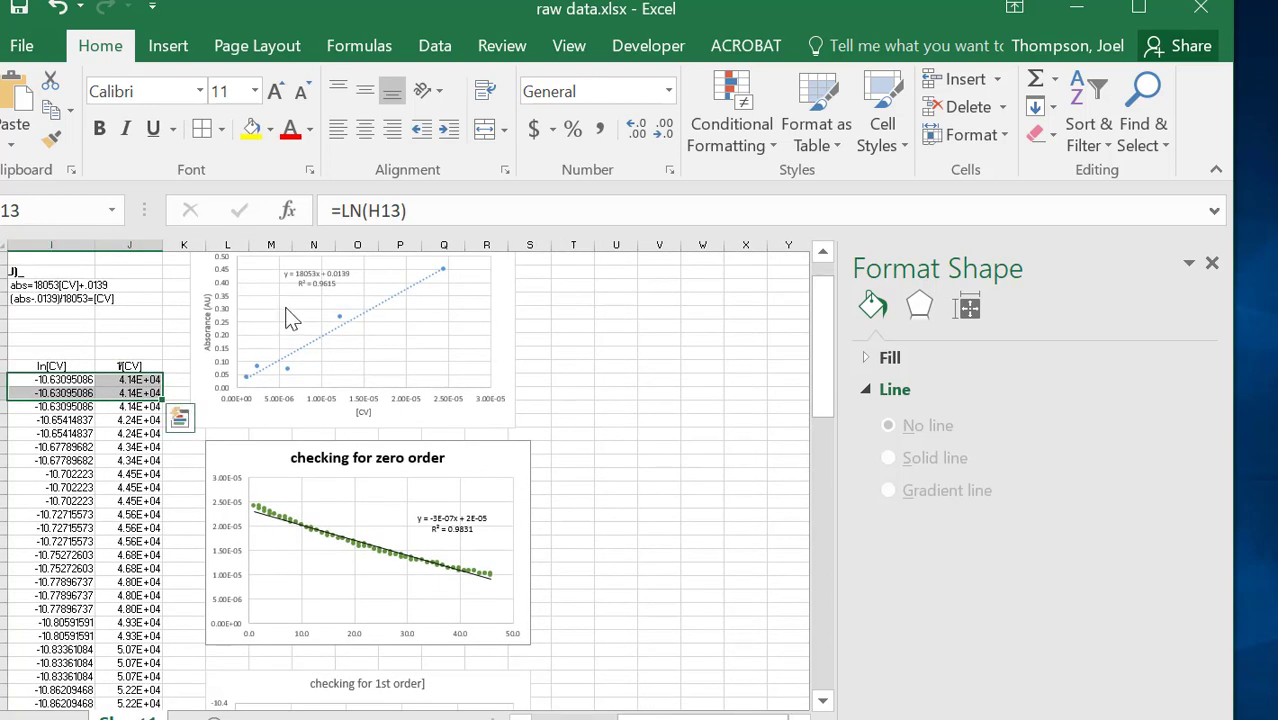
scroll(337, 556, down, 3)
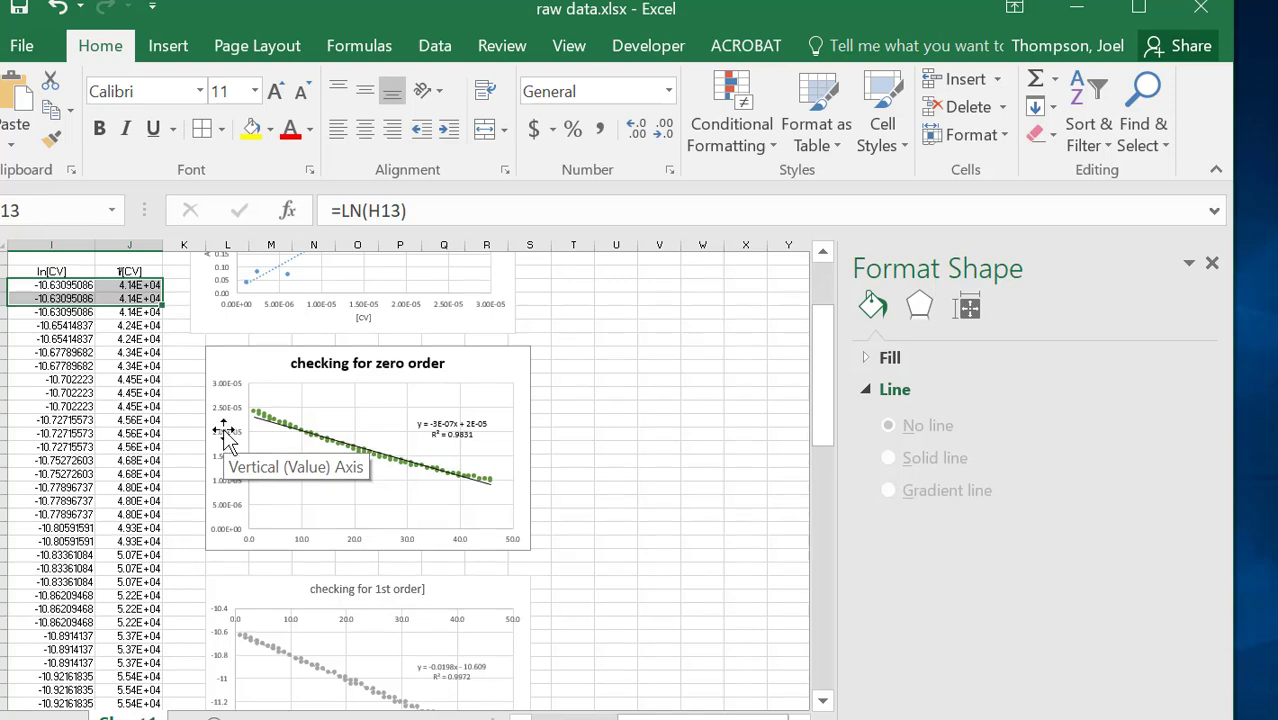
scroll(224, 435, down, 4)
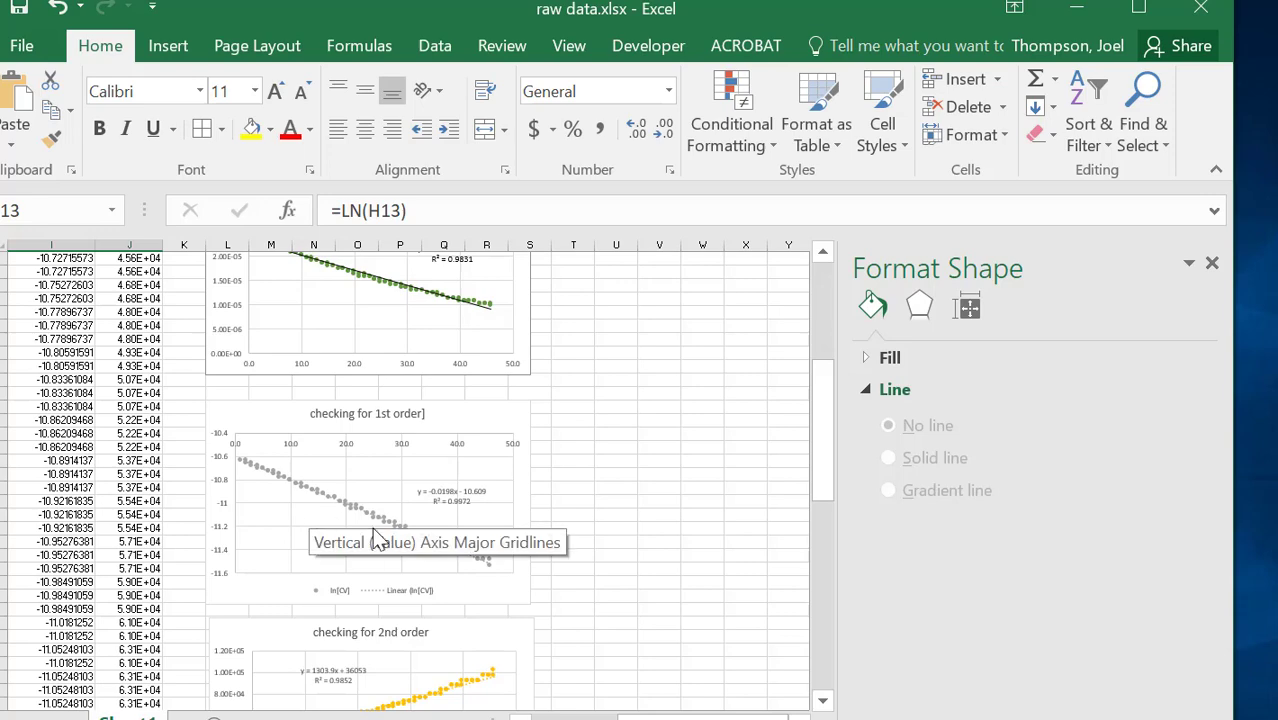
scroll(398, 570, down, 4)
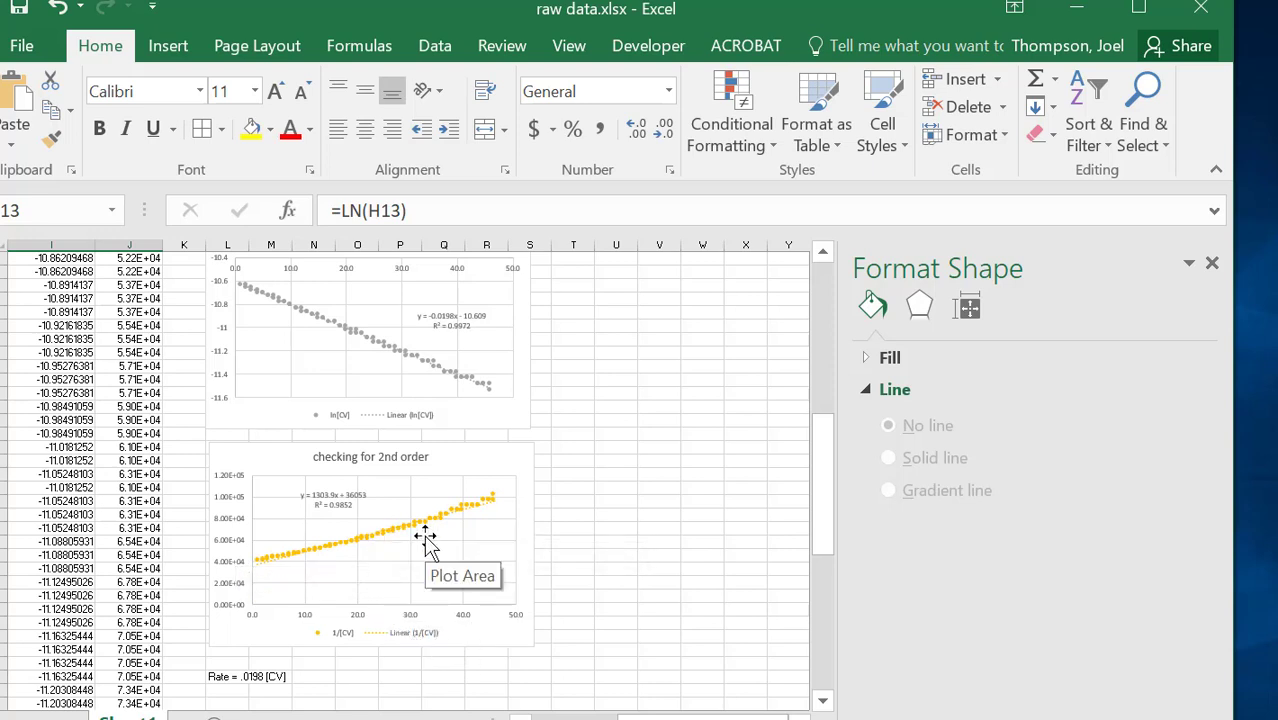
scroll(424, 540, up, 7)
scroll(424, 539, up, 5)
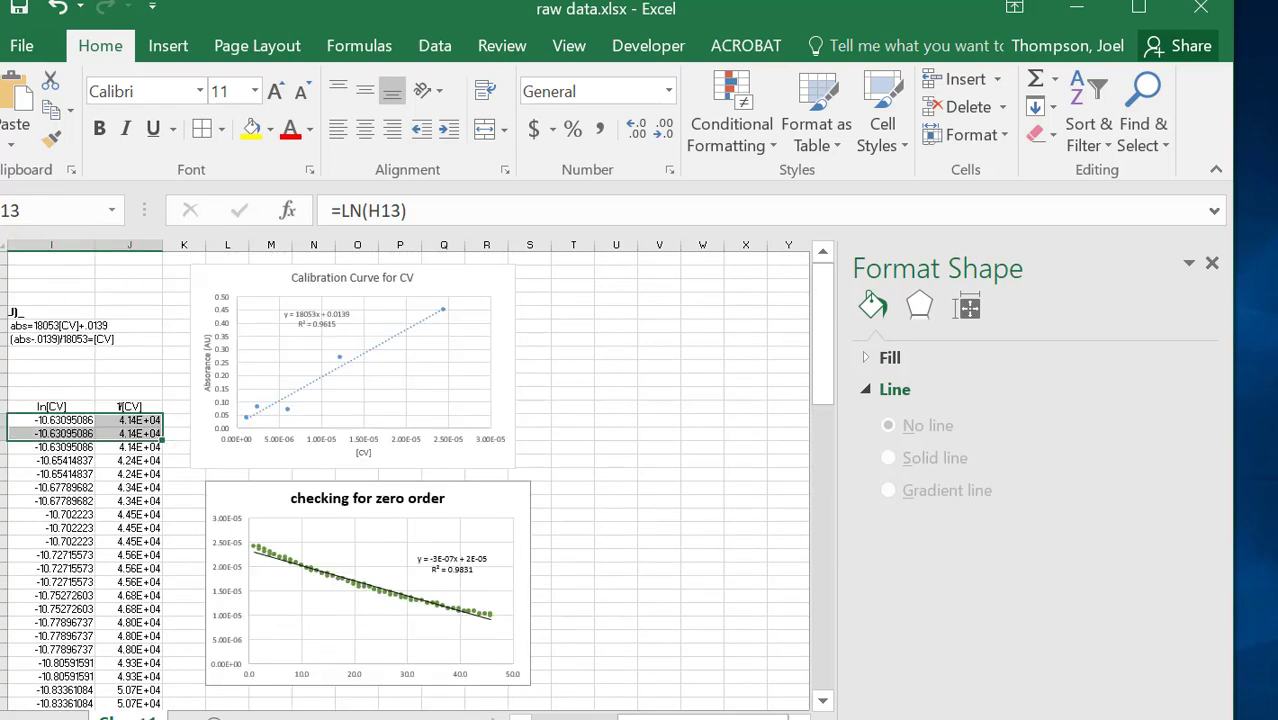